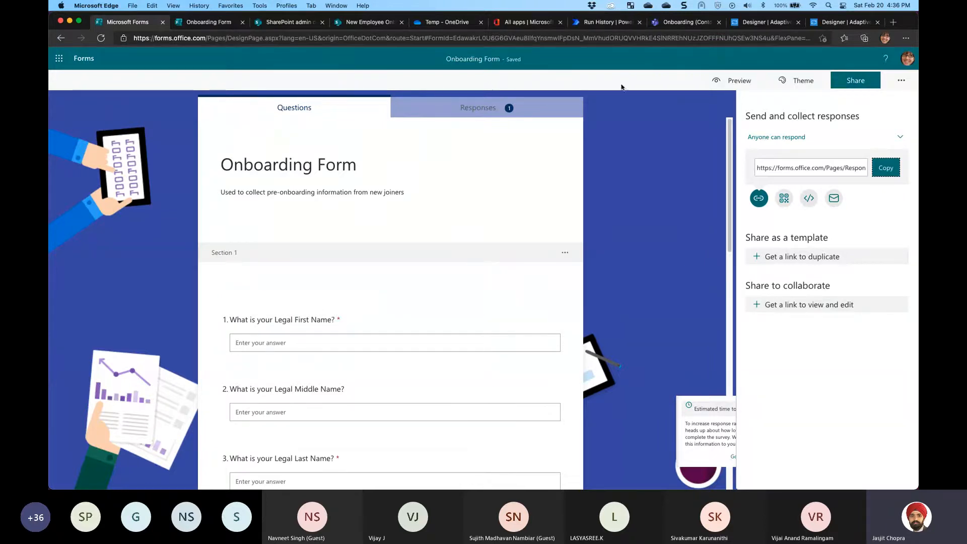
Copy the Onboarding Form's response link from Share and open it in a new tab
{"action": "left_click", "coordinate": [857, 80]}
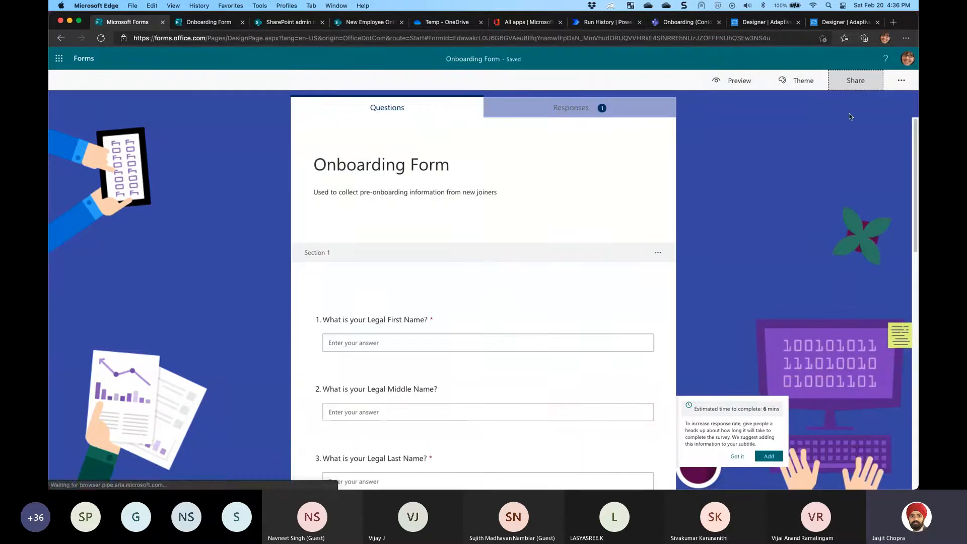
{"action": "left_click", "coordinate": [877, 83]}
{"action": "left_click", "coordinate": [885, 167]}
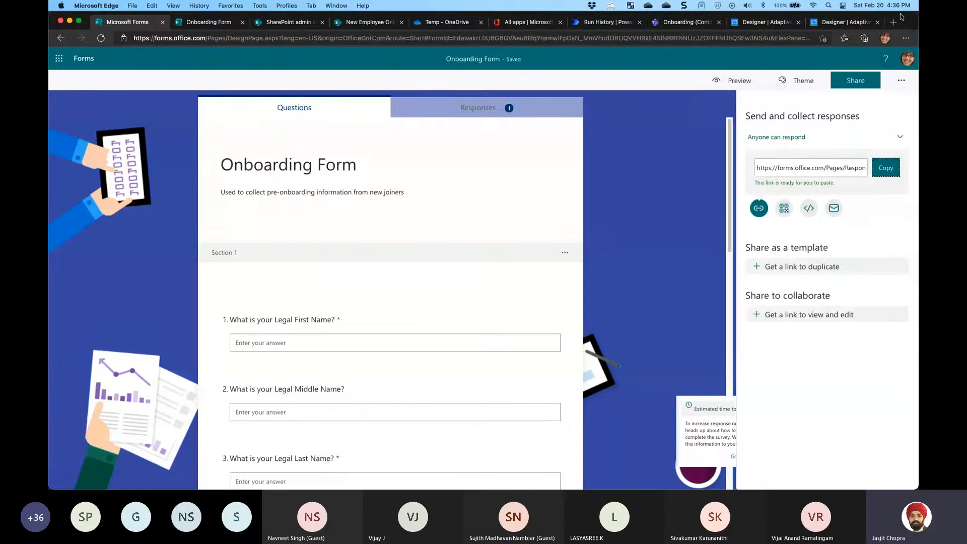
{"action": "left_click", "coordinate": [893, 23]}
{"action": "right_click", "coordinate": [524, 40]}
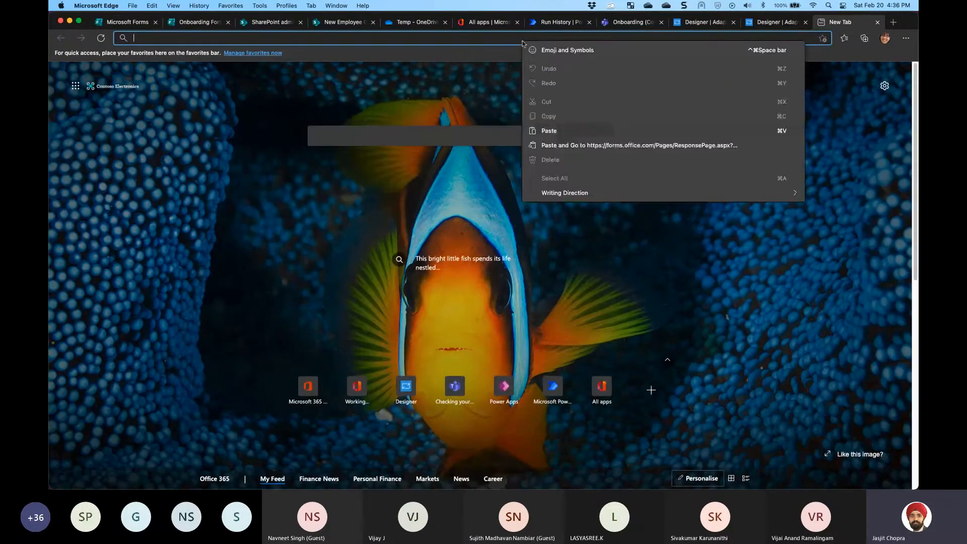
{"action": "left_click", "coordinate": [571, 146]}
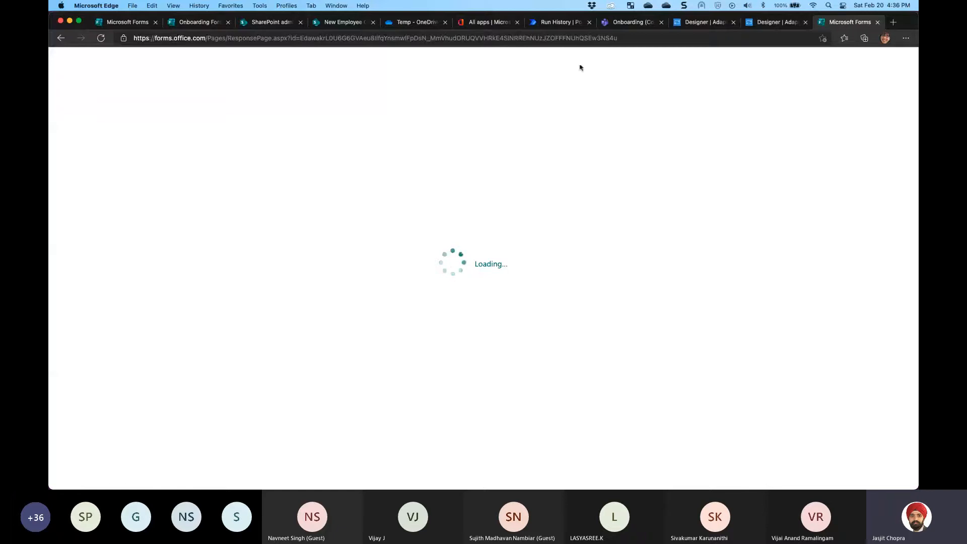
Reload the Teams Onboarding channel, then return to the opened response form
{"action": "left_click", "coordinate": [624, 22]}
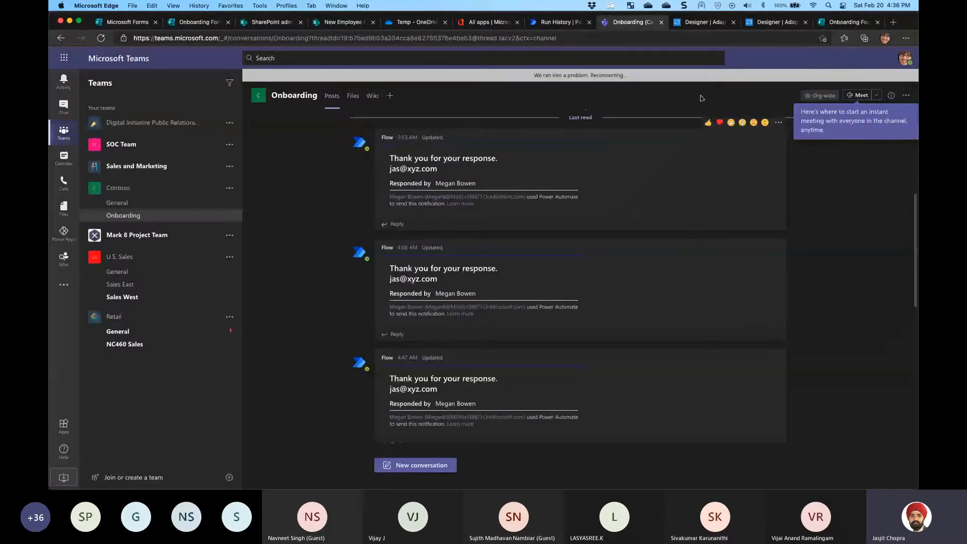
{"action": "left_click", "coordinate": [849, 21]}
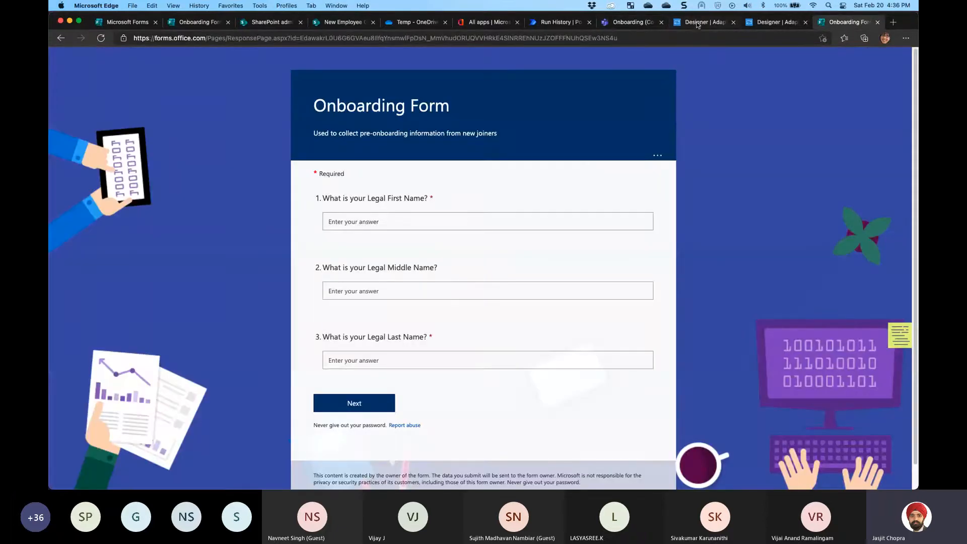
{"action": "left_click", "coordinate": [623, 22]}
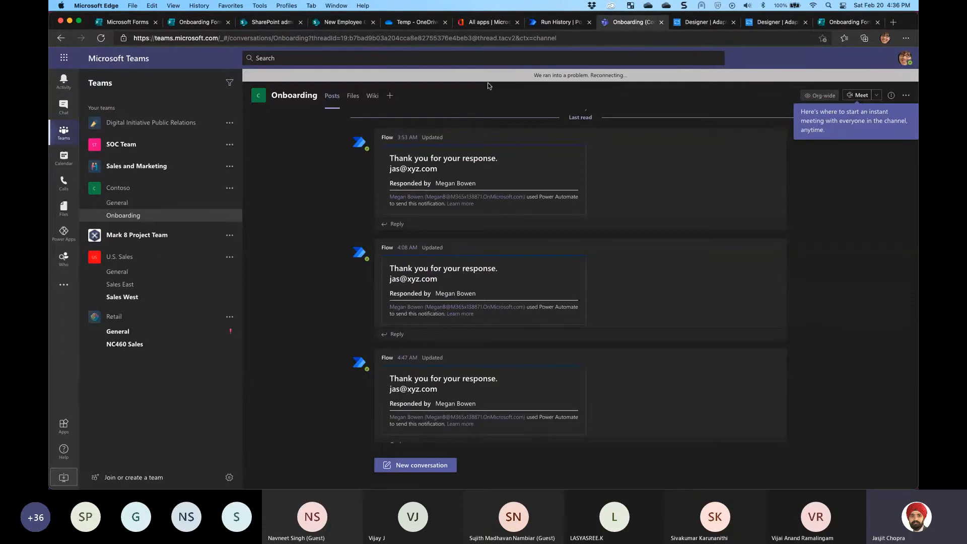
{"action": "left_click", "coordinate": [100, 38]}
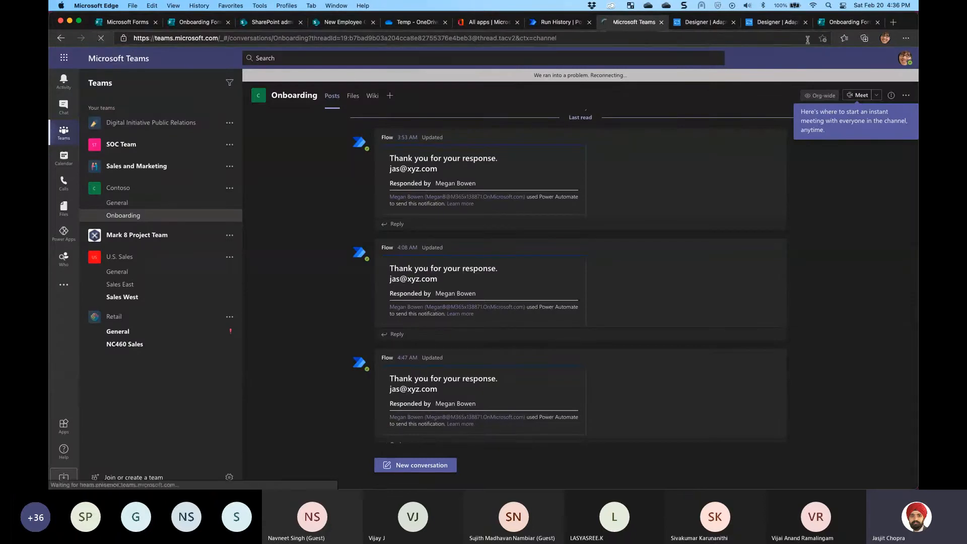
{"action": "left_click", "coordinate": [845, 23]}
Try advancing with the name questions empty so Legal First and Last Name show as required
{"action": "left_click", "coordinate": [372, 213]}
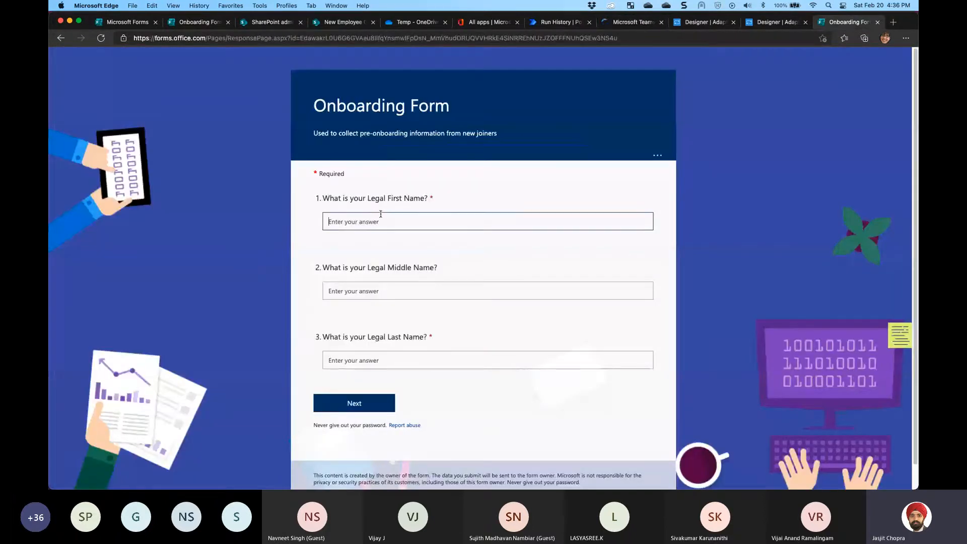
{"action": "scroll", "coordinate": [637, 254], "scroll_direction": "down", "scroll_amount": 1}
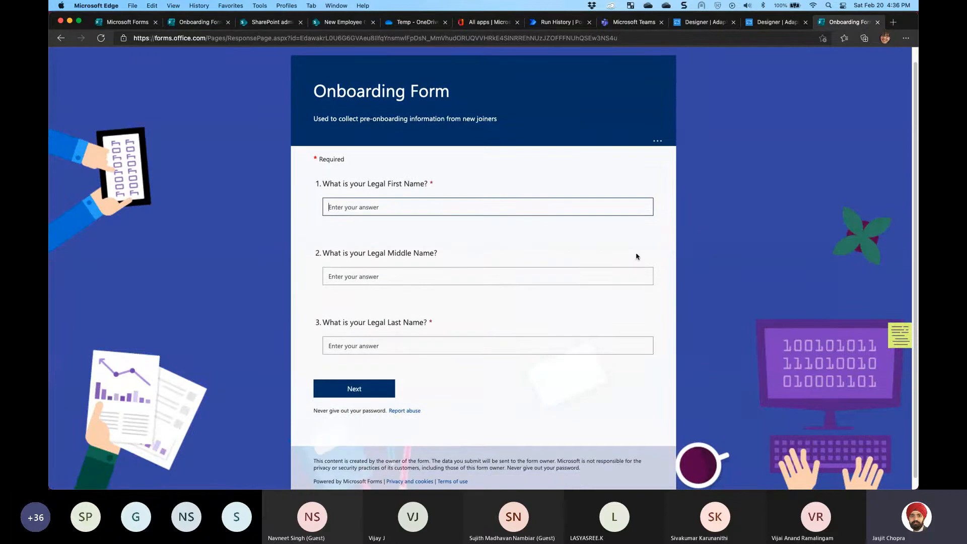
{"action": "scroll", "coordinate": [637, 254], "scroll_direction": "up", "scroll_amount": 1}
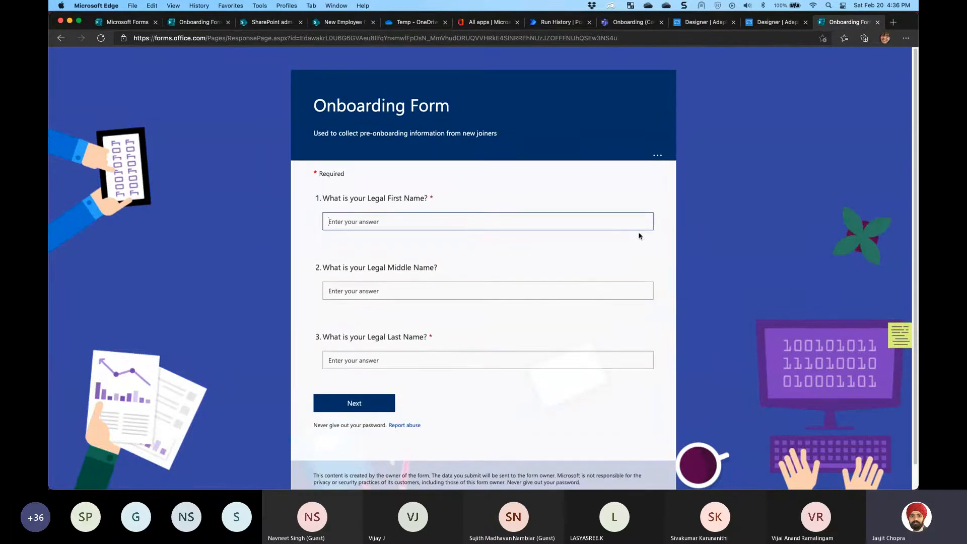
{"action": "left_click", "coordinate": [348, 403]}
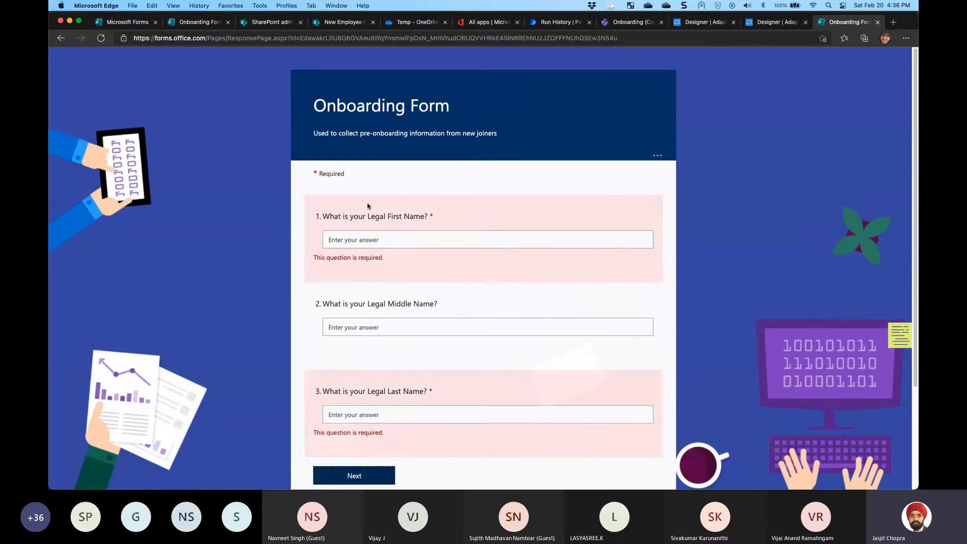
{"action": "scroll", "coordinate": [391, 280], "scroll_direction": "down", "scroll_amount": 3}
{"action": "scroll", "coordinate": [391, 278], "scroll_direction": "up", "scroll_amount": 3}
{"action": "left_click", "coordinate": [359, 333]}
{"action": "left_click", "coordinate": [355, 413]}
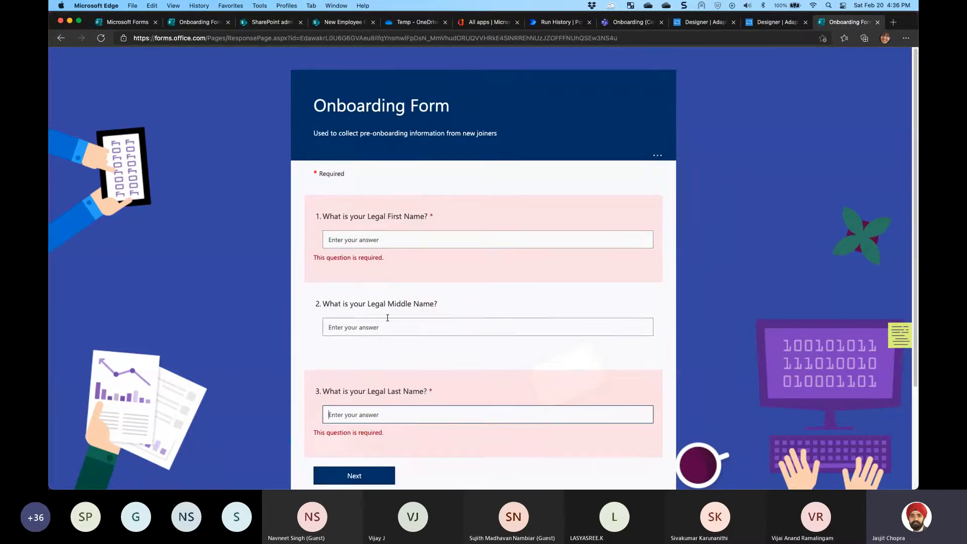
{"action": "left_click", "coordinate": [126, 22]}
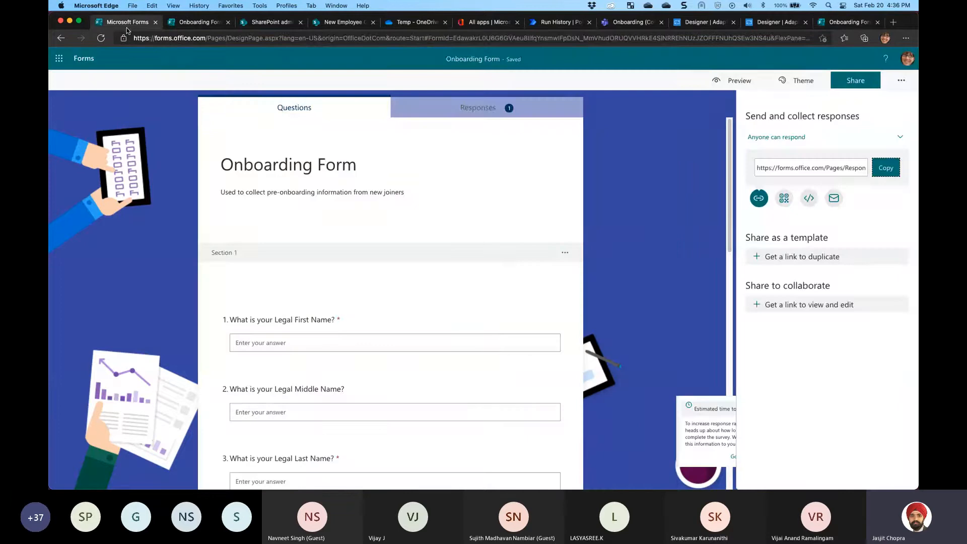
{"action": "scroll", "coordinate": [506, 264], "scroll_direction": "up", "scroll_amount": 10}
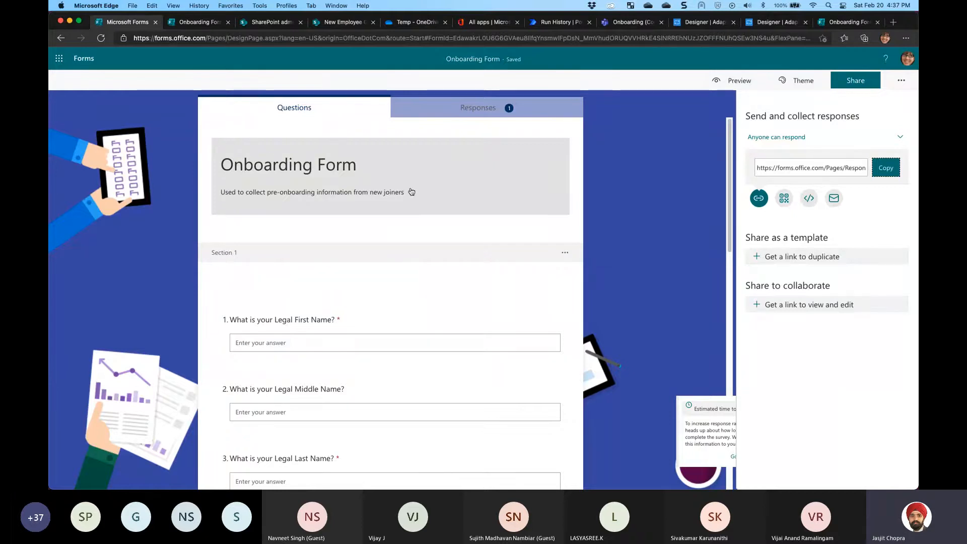
Answer the name questions with John, Middle and Doe, then go to the next page
{"action": "left_click", "coordinate": [833, 23]}
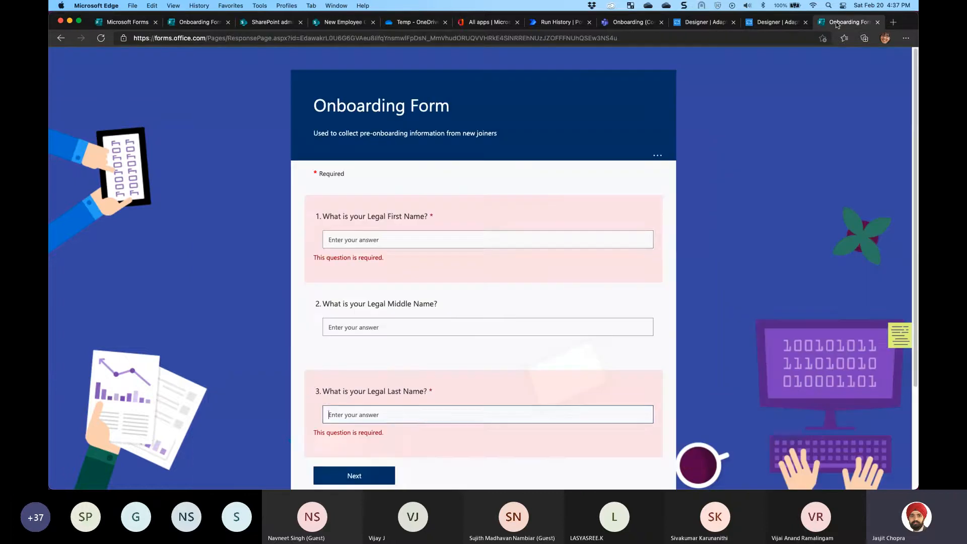
{"action": "left_click", "coordinate": [409, 240]}
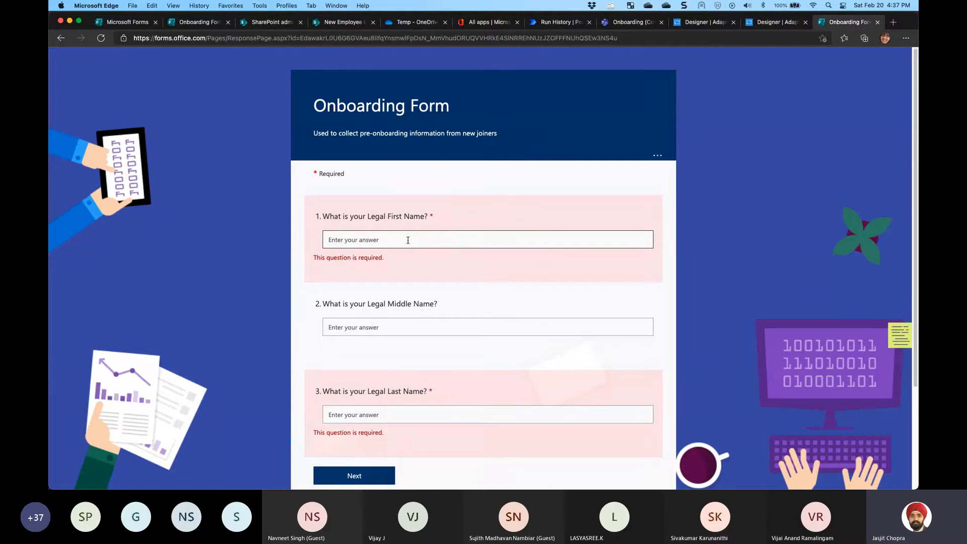
{"action": "type", "text": "John"}
{"action": "key", "text": "Tab"}
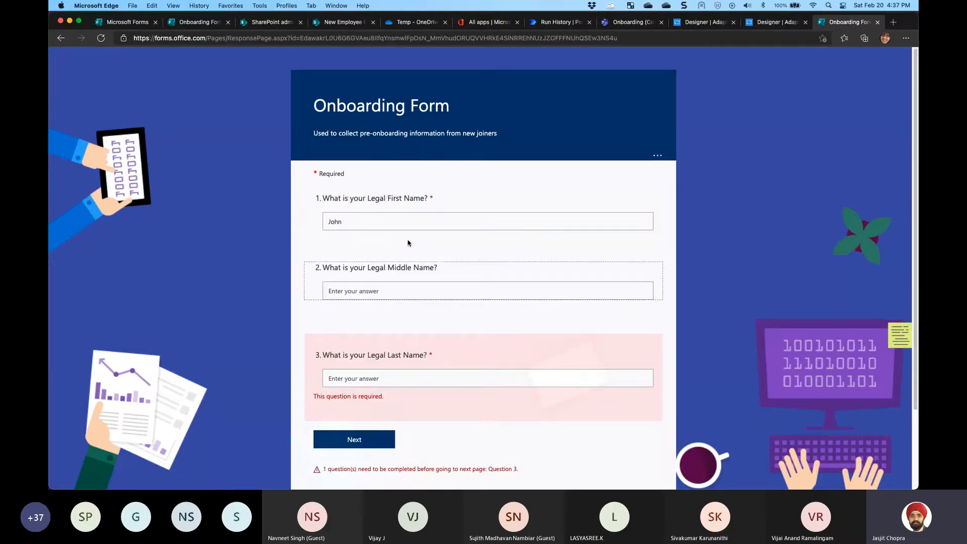
{"action": "type", "text": "Middle"}
{"action": "key", "text": "Tab"}
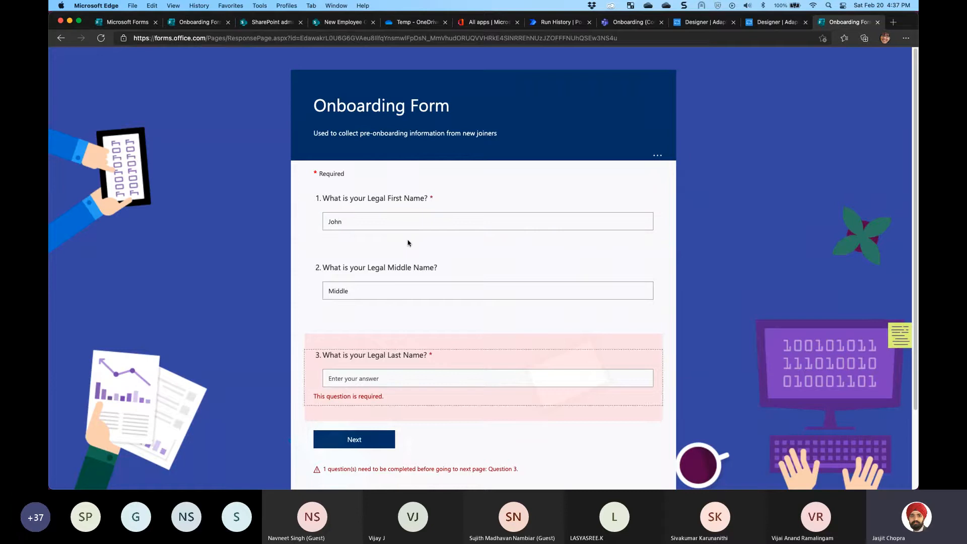
{"action": "type", "text": "Doe"}
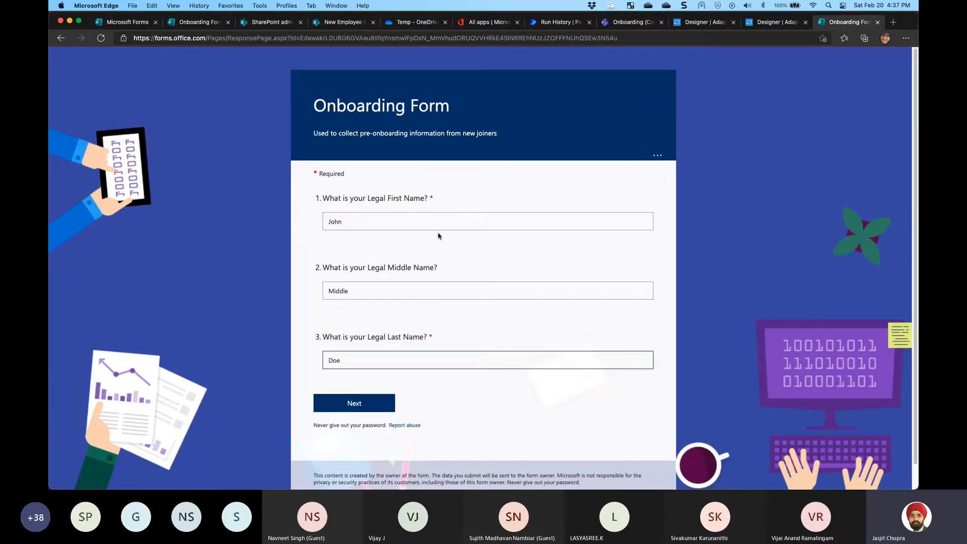
{"action": "left_click", "coordinate": [354, 404]}
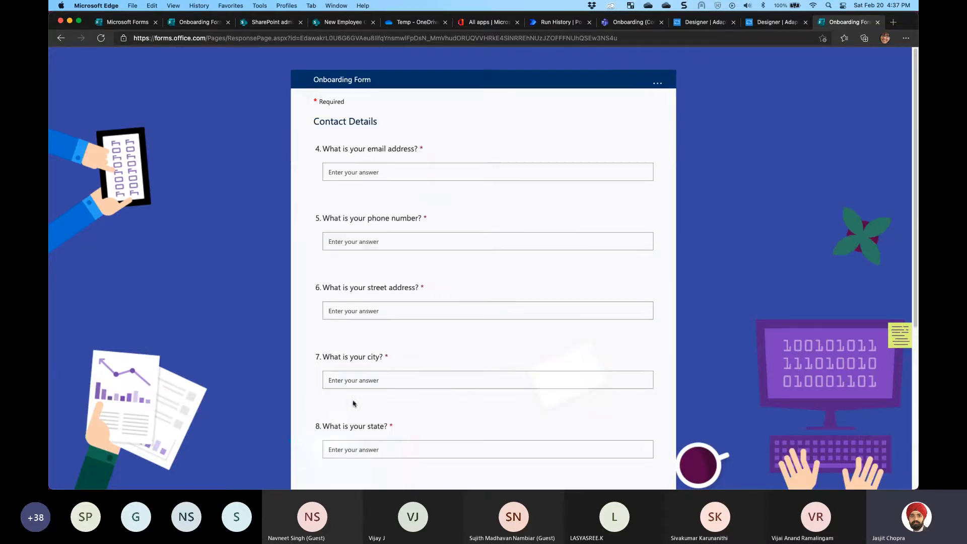
Review the form designer, then return to the Contact Details page and focus the email question
{"action": "left_click", "coordinate": [97, 27]}
{"action": "scroll", "coordinate": [304, 275], "scroll_direction": "down", "scroll_amount": 4}
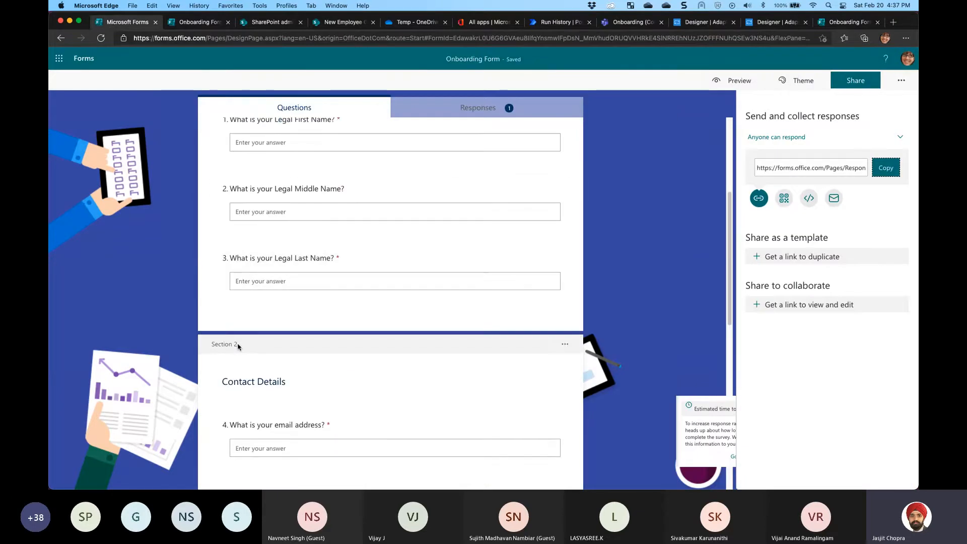
{"action": "scroll", "coordinate": [239, 347], "scroll_direction": "down", "scroll_amount": 1}
{"action": "left_click", "coordinate": [851, 23]}
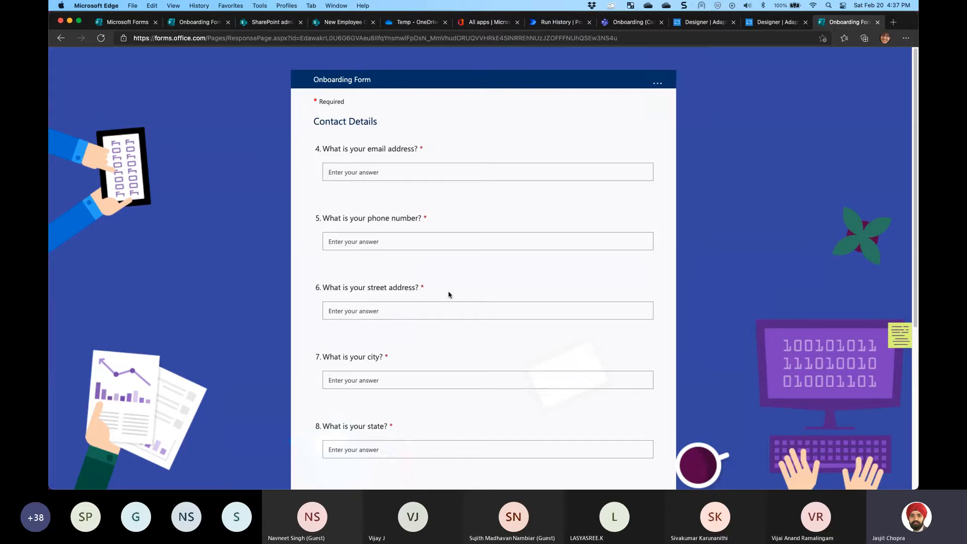
{"action": "scroll", "coordinate": [433, 216], "scroll_direction": "down", "scroll_amount": 5}
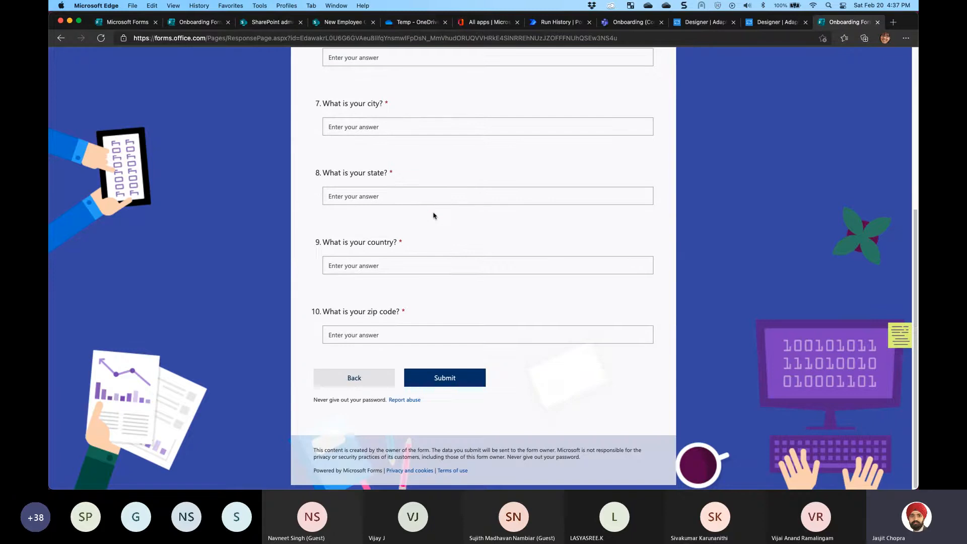
{"action": "scroll", "coordinate": [433, 215], "scroll_direction": "up", "scroll_amount": 5}
{"action": "left_click", "coordinate": [374, 172]}
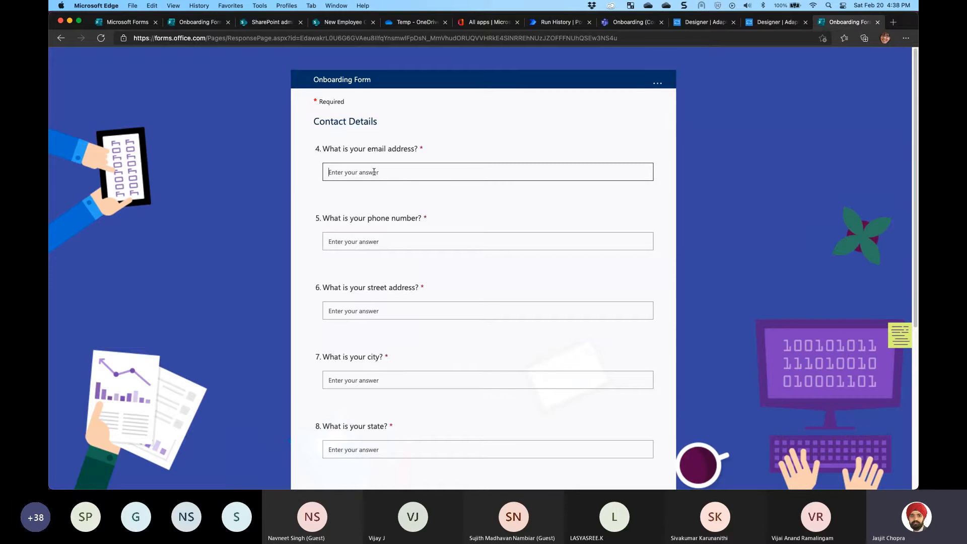
Fill in the email address, phone number and street address answers
{"action": "key", "text": "Tab"}
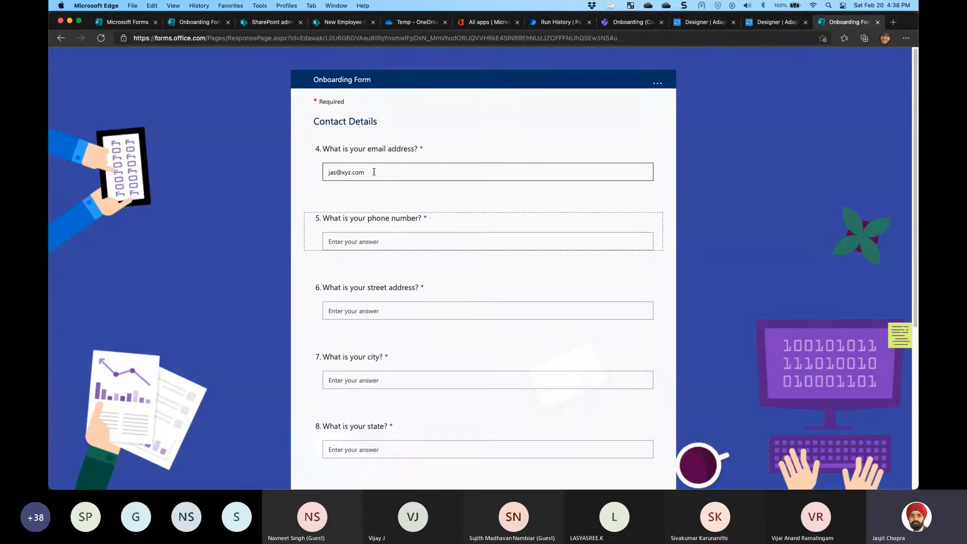
{"action": "left_click", "coordinate": [359, 241]}
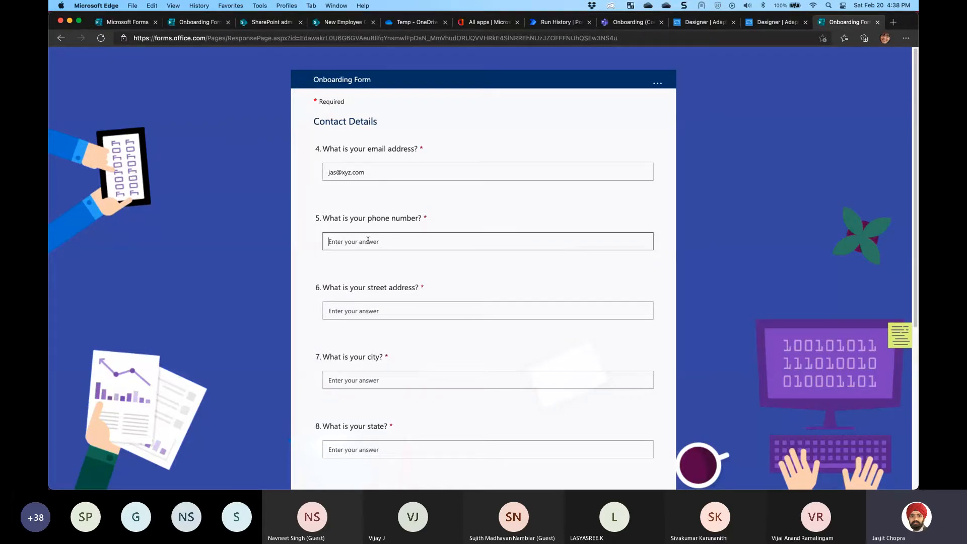
{"action": "type", "text": "789456123"}
{"action": "left_click", "coordinate": [374, 313]}
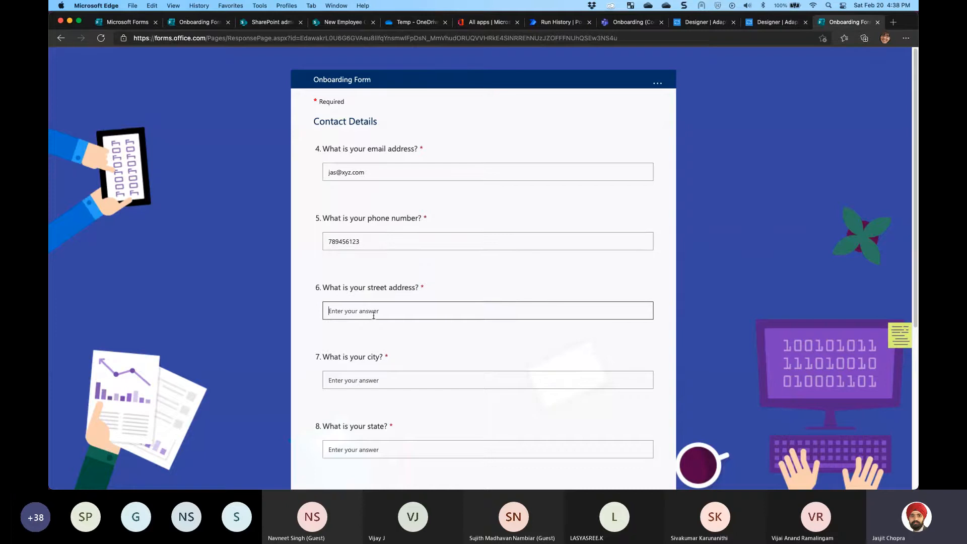
{"action": "type", "text": "123 Street"}
{"action": "key", "text": "Tab"}
Enter the city, correcting a mistyped first attempt, and the state
{"action": "type", "text": "New"}
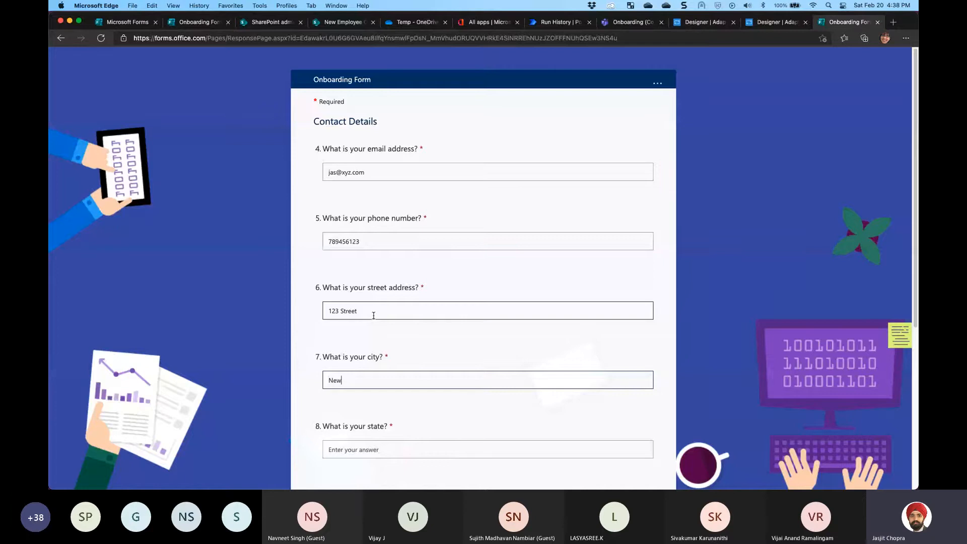
{"action": "type", "text": " Y"}
{"action": "key", "text": "BackSpace"}
{"action": "key", "text": "BackSpace"}
{"action": "key", "text": "BackSpace"}
{"action": "key", "text": "BackSpace"}
{"action": "type", "text": "ew"}
{"action": "key", "text": "BackSpace"}
{"action": "key", "text": "BackSpace"}
{"action": "key", "text": "BackSpace"}
{"action": "type", "text": "Houston"}
{"action": "key", "text": "Tab"}
{"action": "key", "text": "Tab"}
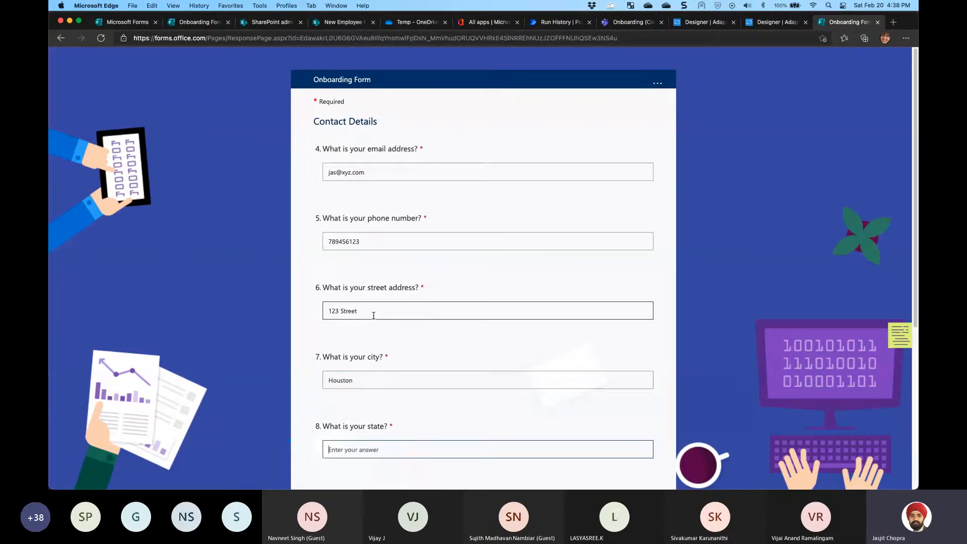
{"action": "type", "text": "Texas"}
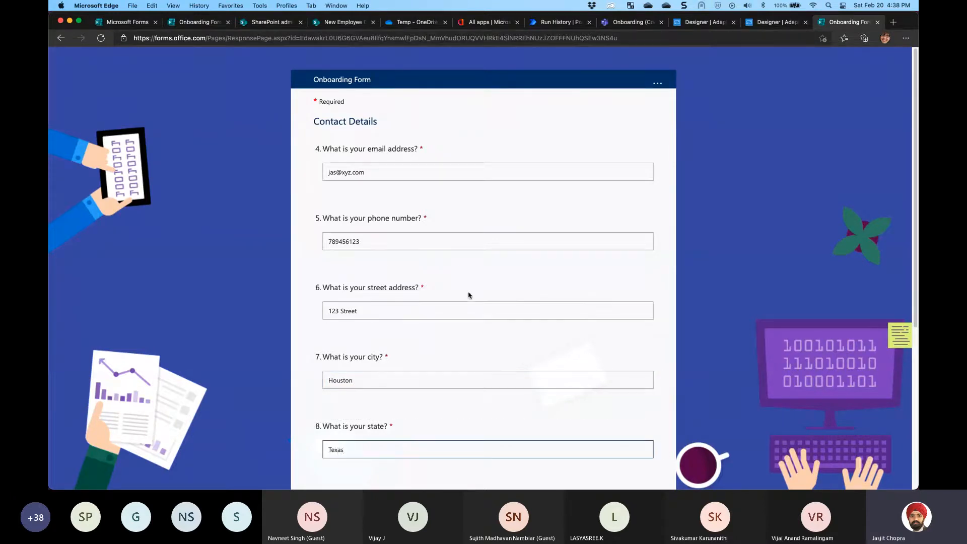
Set the country to India and correct the zip code answer
{"action": "scroll", "coordinate": [473, 298], "scroll_direction": "down", "scroll_amount": 5}
{"action": "left_click", "coordinate": [350, 265]}
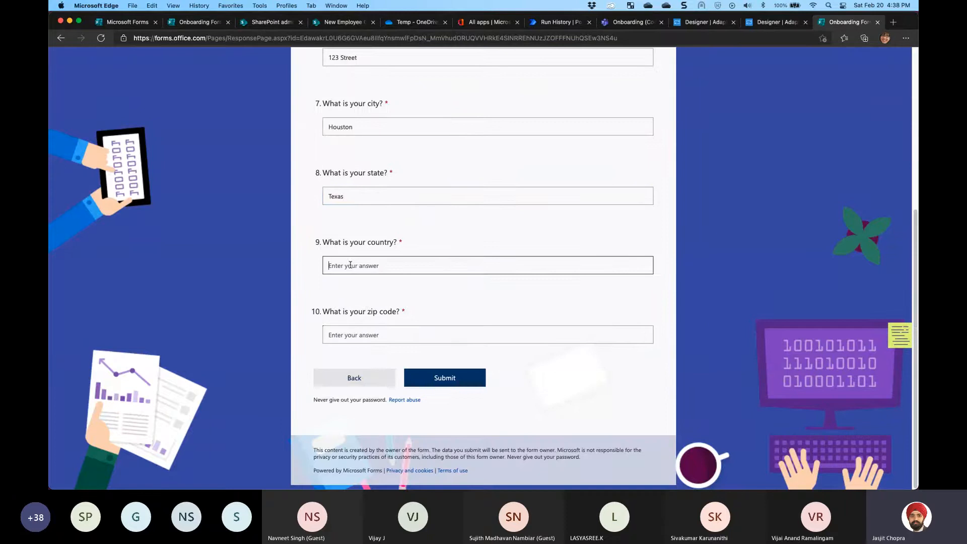
{"action": "type", "text": "India"}
{"action": "left_click", "coordinate": [365, 337]}
{"action": "type", "text": "56891"}
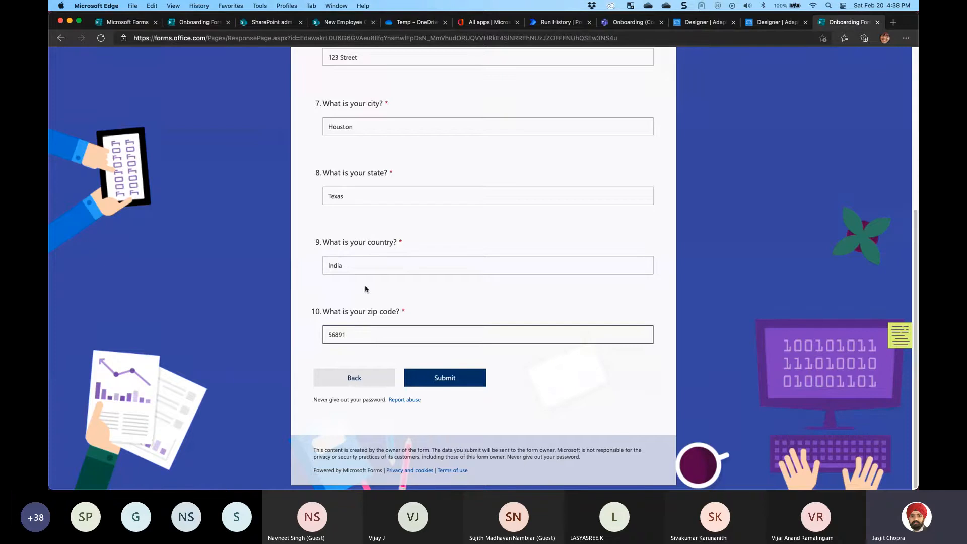
{"action": "left_click_drag", "start_coordinate": [356, 336], "coordinate": [314, 339]}
{"action": "type", "text": "77071"}
Submit the completed onboarding form and go to the Teams Onboarding channel
{"action": "scroll", "coordinate": [369, 329], "scroll_direction": "up", "scroll_amount": 10}
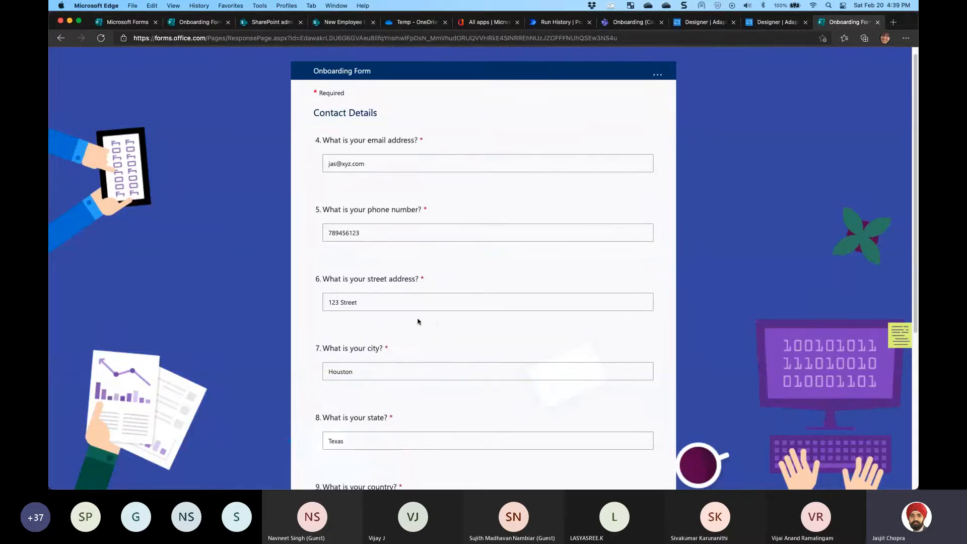
{"action": "scroll", "coordinate": [419, 323], "scroll_direction": "down", "scroll_amount": 5}
{"action": "scroll", "coordinate": [419, 324], "scroll_direction": "up", "scroll_amount": 5}
{"action": "scroll", "coordinate": [419, 324], "scroll_direction": "down", "scroll_amount": 5}
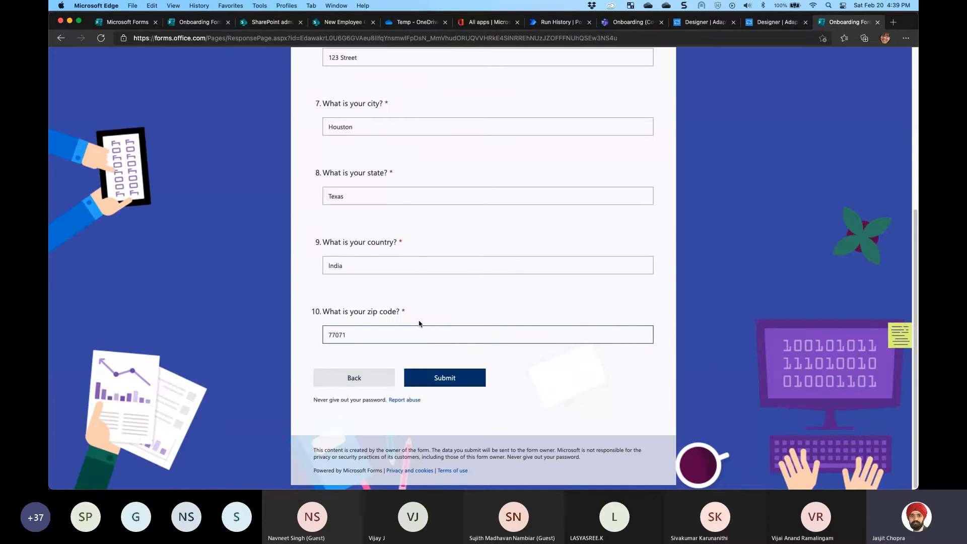
{"action": "left_click", "coordinate": [439, 378]}
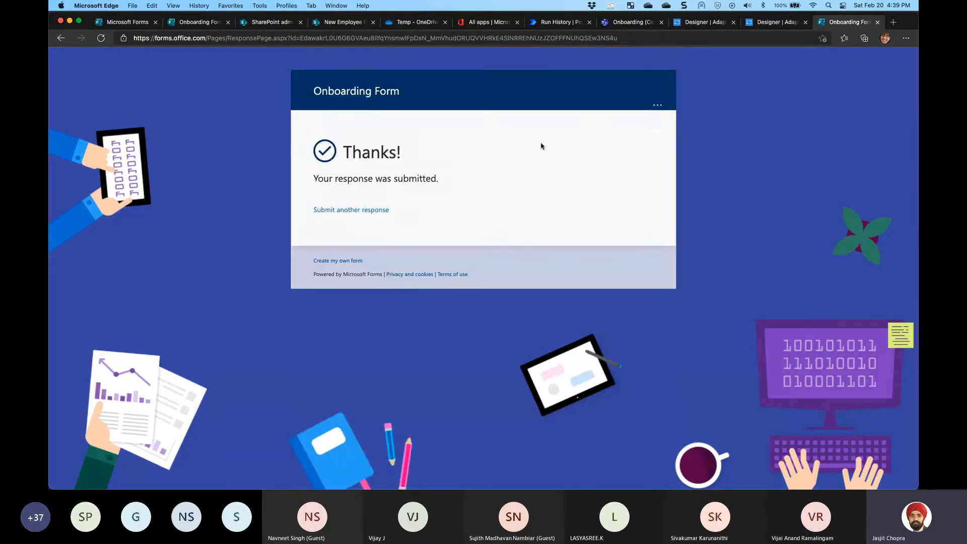
{"action": "left_click", "coordinate": [626, 26]}
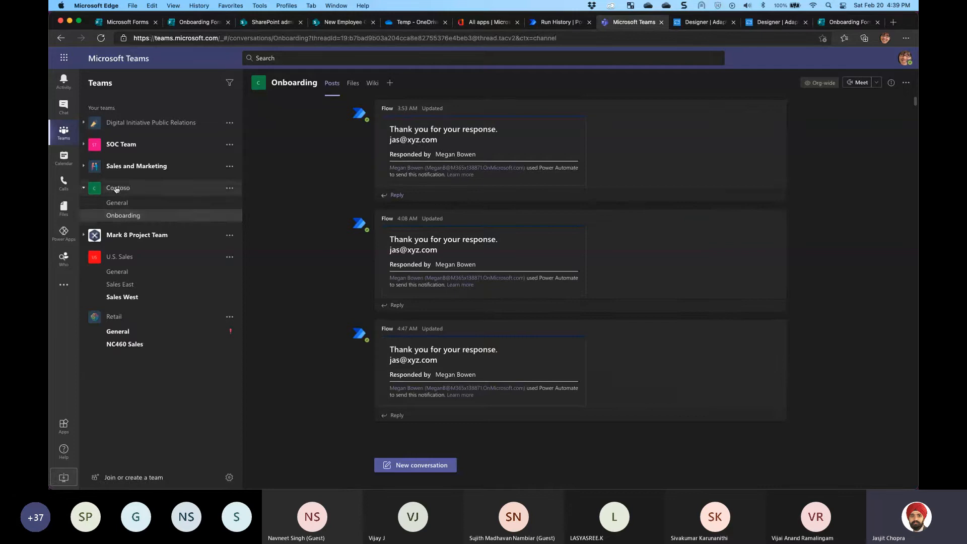
Bring up Flow's newest card in the Onboarding channel and inspect its name fields
{"action": "left_click", "coordinate": [118, 217]}
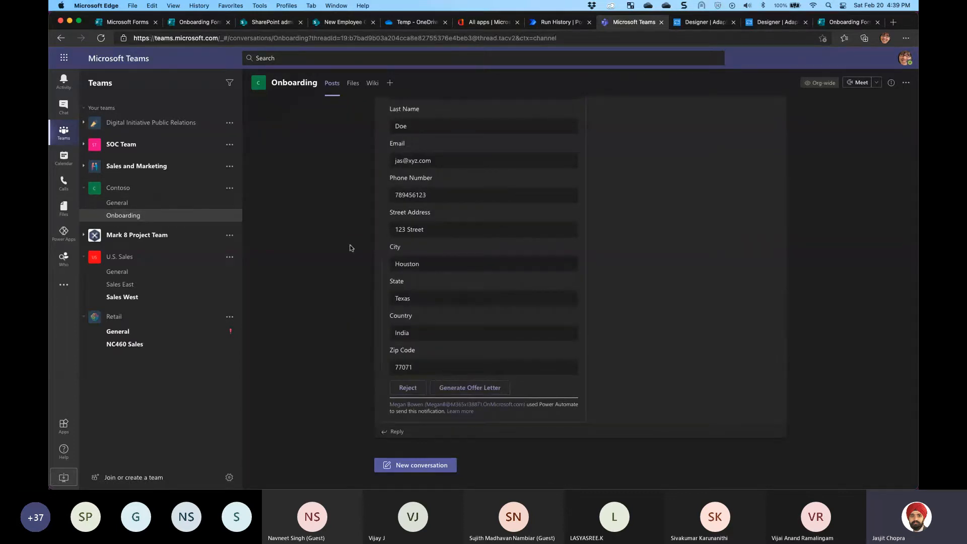
{"action": "scroll", "coordinate": [454, 259], "scroll_direction": "up", "scroll_amount": 5}
{"action": "left_click_drag", "start_coordinate": [426, 270], "coordinate": [498, 272]}
{"action": "left_click", "coordinate": [663, 271]}
{"action": "scroll", "coordinate": [663, 271], "scroll_direction": "down", "scroll_amount": 1}
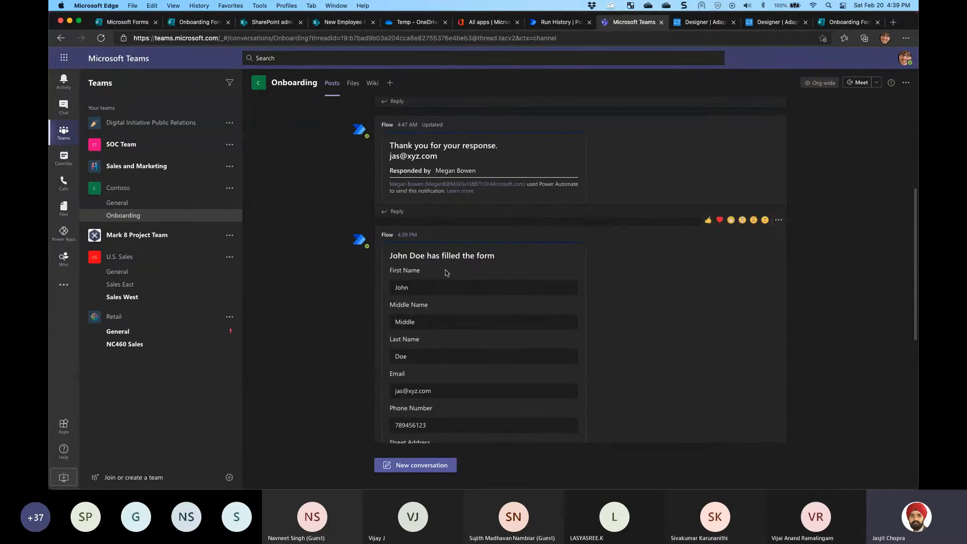
{"action": "left_click_drag", "start_coordinate": [398, 256], "coordinate": [423, 257]}
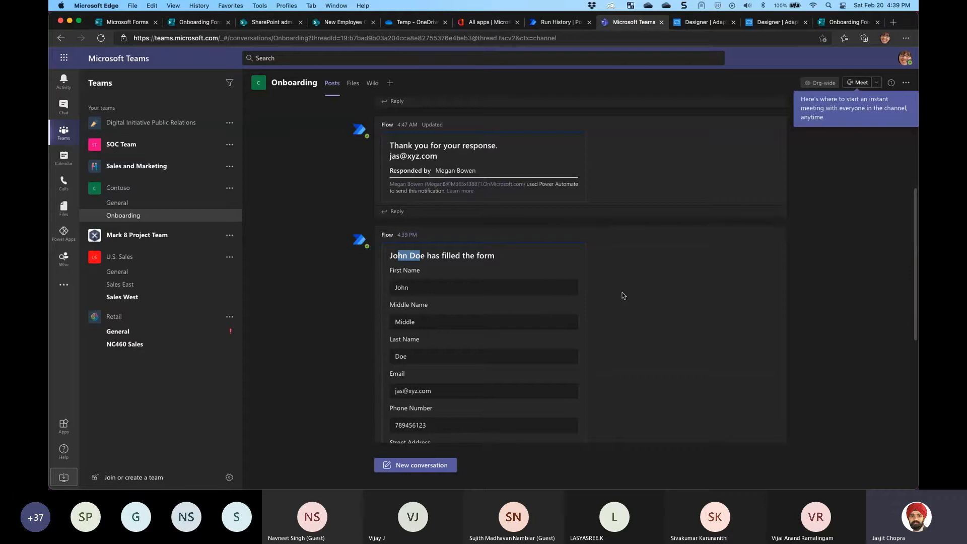
{"action": "scroll", "coordinate": [621, 293], "scroll_direction": "down", "scroll_amount": 5}
{"action": "left_click", "coordinate": [413, 151]}
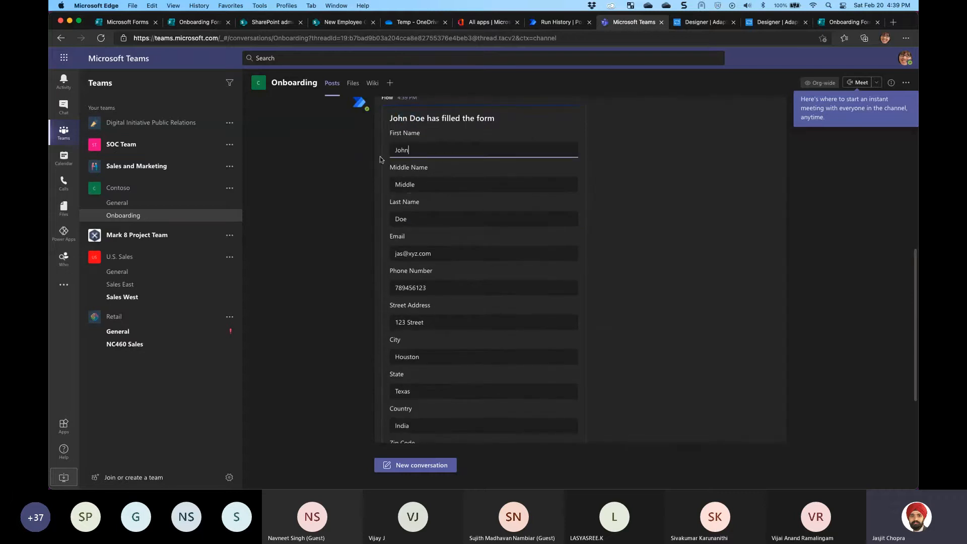
{"action": "left_click", "coordinate": [430, 187]}
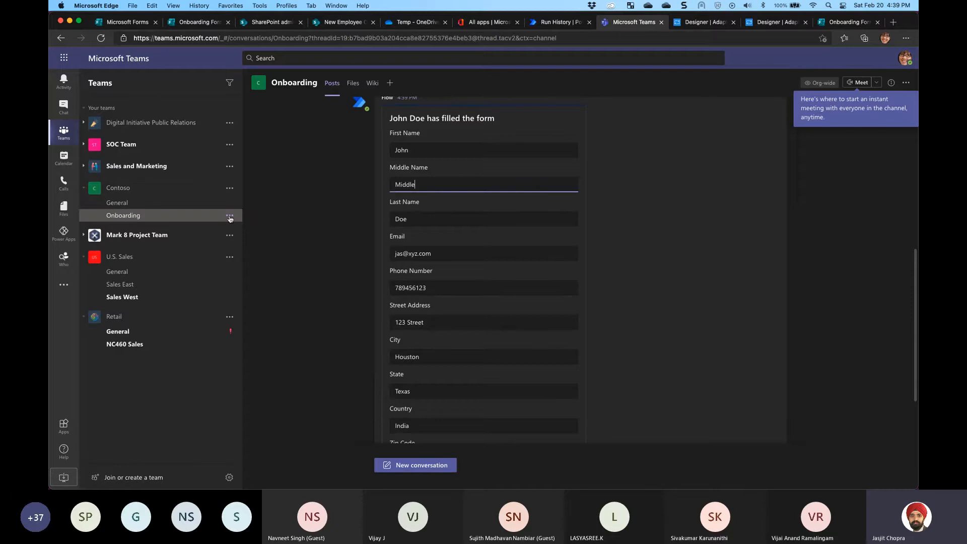
Set the Onboarding channel notifications to all activity
{"action": "left_click", "coordinate": [230, 215]}
{"action": "mouse_move", "coordinate": [283, 234]}
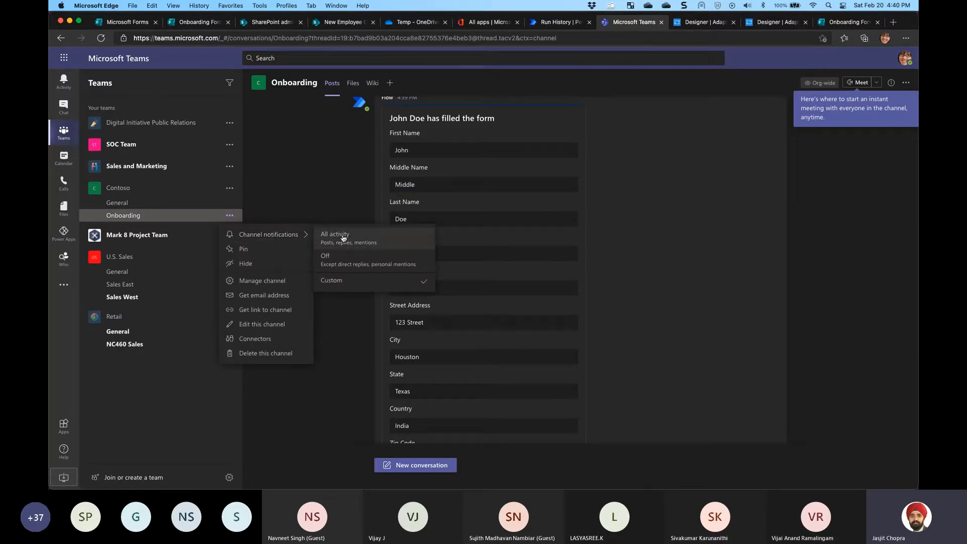
{"action": "left_click", "coordinate": [344, 236]}
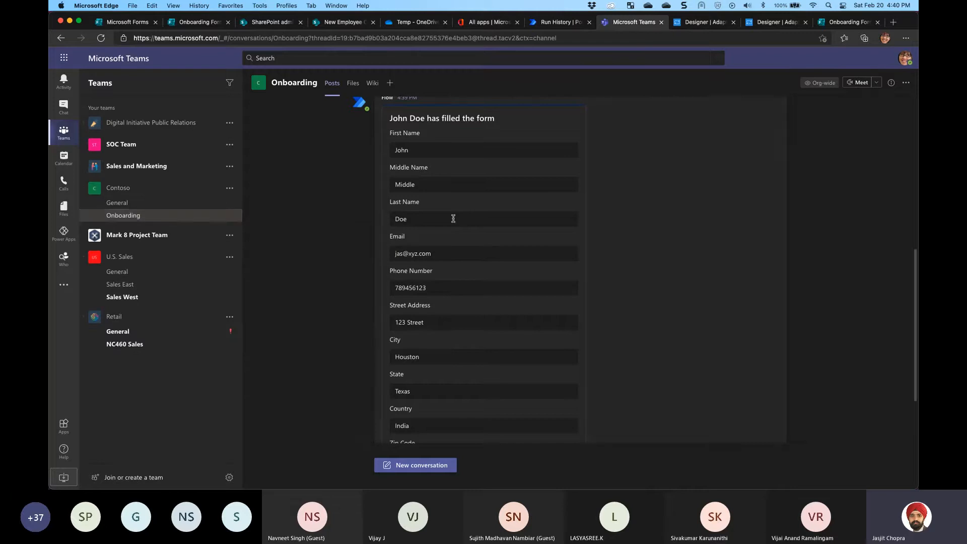
{"action": "scroll", "coordinate": [346, 191], "scroll_direction": "up", "scroll_amount": 2}
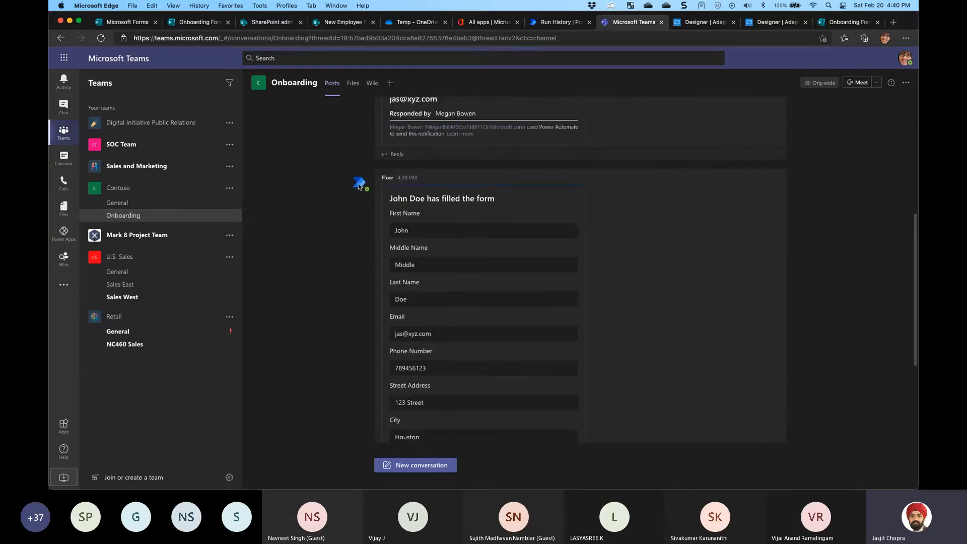
Prefix the card's phone number with the +91 country code and replace India with USA
{"action": "mouse_move", "coordinate": [357, 187]}
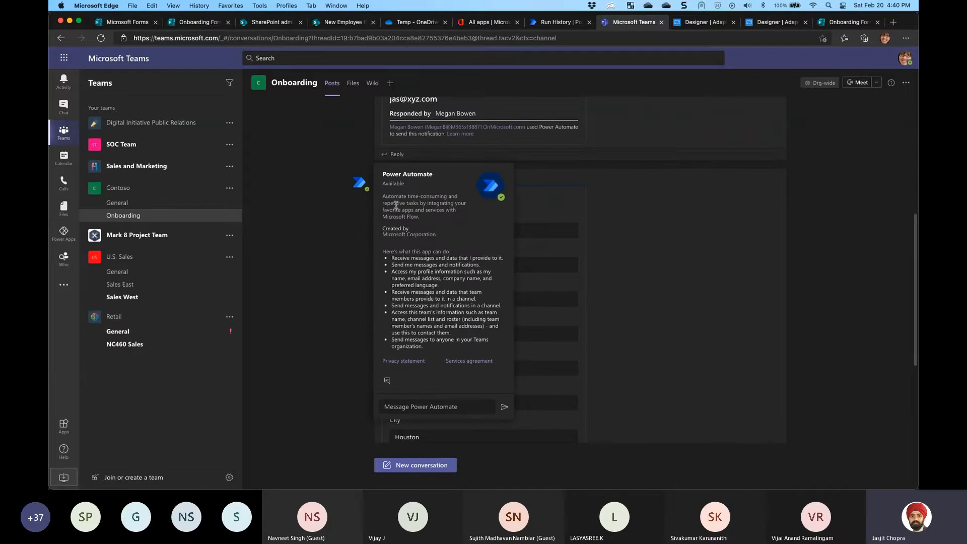
{"action": "scroll", "coordinate": [466, 253], "scroll_direction": "down", "scroll_amount": 1}
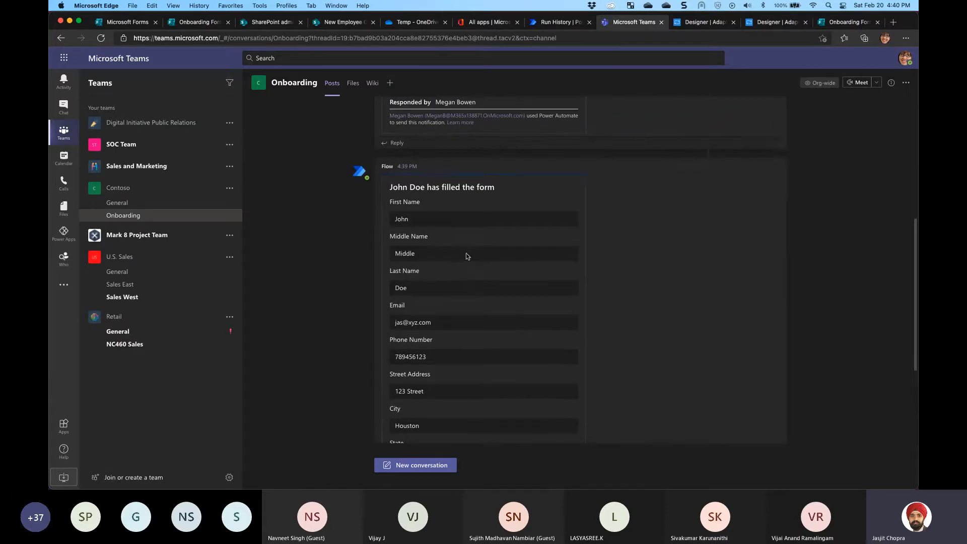
{"action": "scroll", "coordinate": [441, 303], "scroll_direction": "down", "scroll_amount": 3}
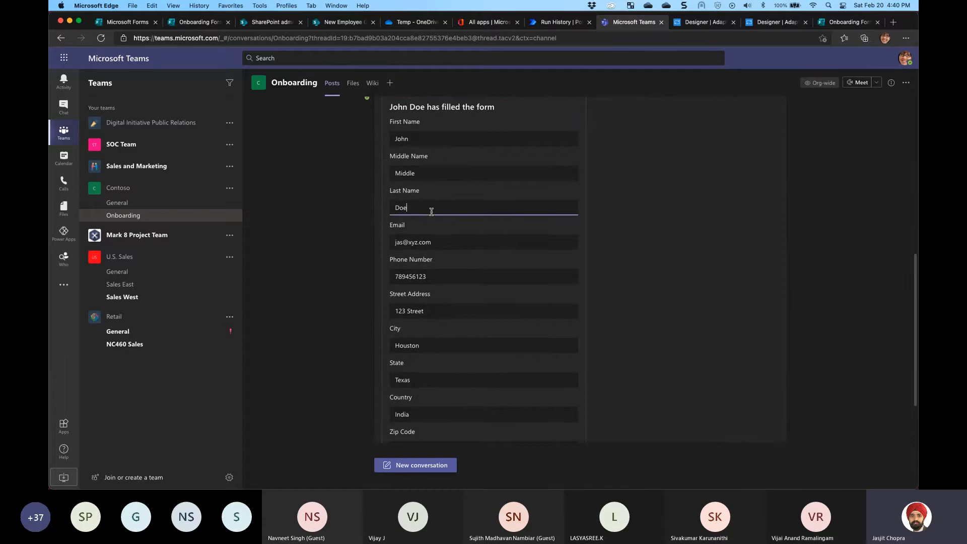
{"action": "left_click", "coordinate": [440, 246]}
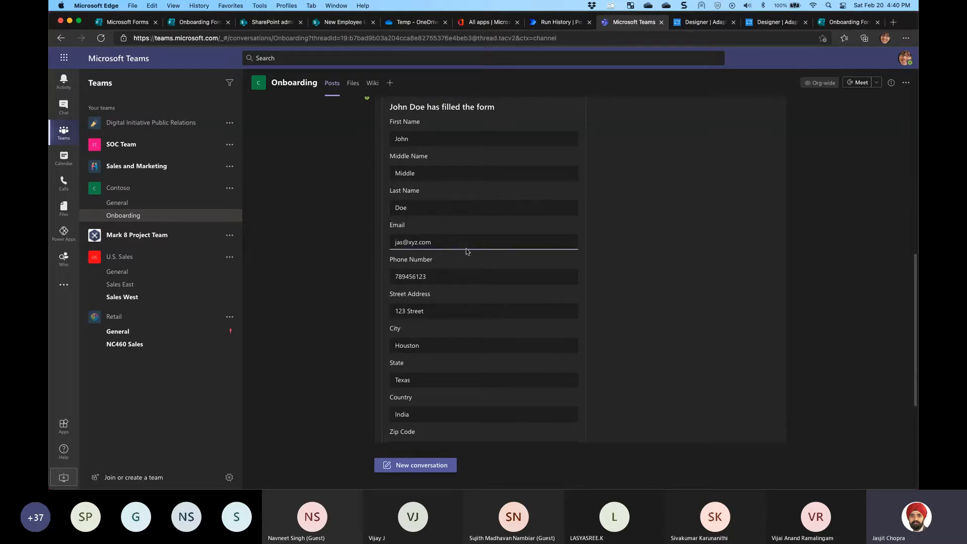
{"action": "left_click", "coordinate": [439, 276]}
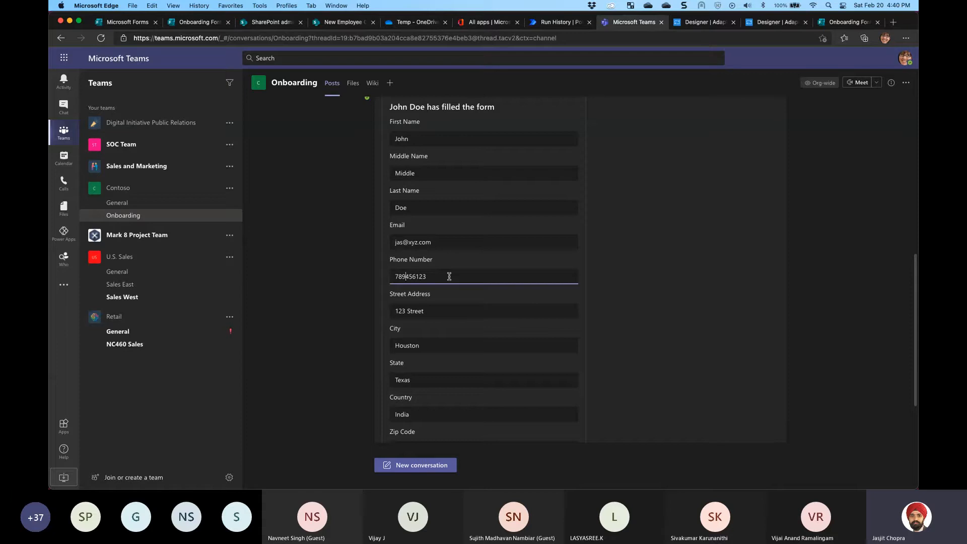
{"action": "type", "text": "+91-7894-"}
{"action": "left_click", "coordinate": [436, 314]}
{"action": "scroll", "coordinate": [451, 325], "scroll_direction": "down", "scroll_amount": 2}
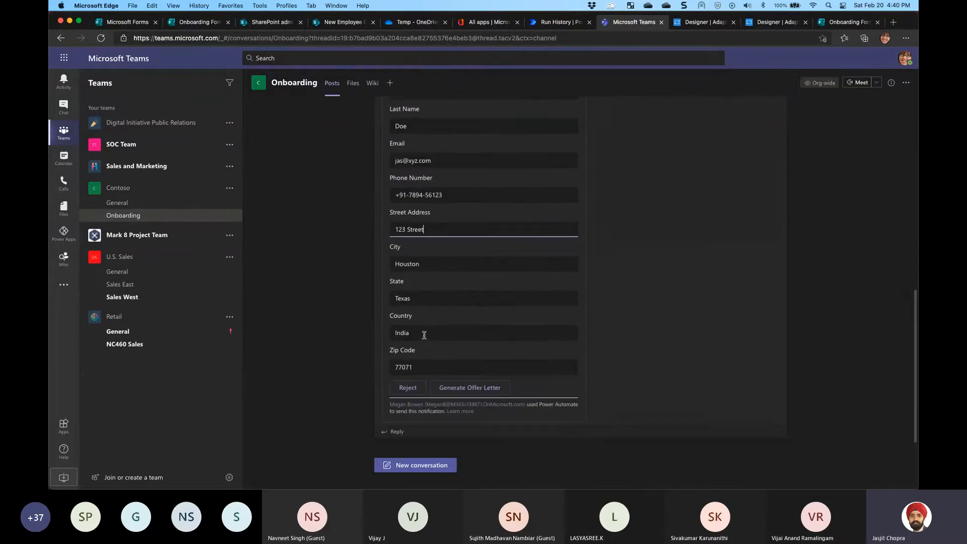
{"action": "left_click_drag", "start_coordinate": [423, 334], "coordinate": [365, 334]}
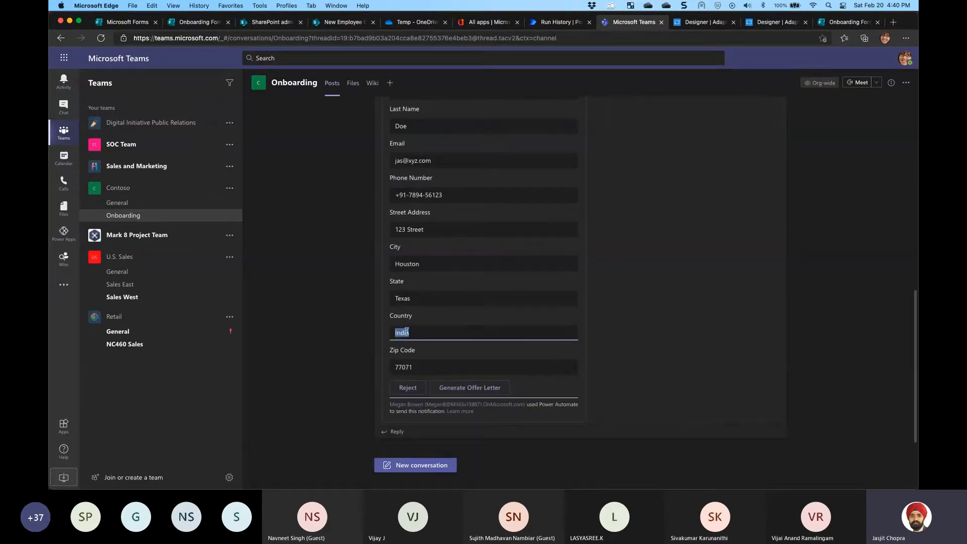
{"action": "type", "text": "USA"}
Select the text in the card's Email input
{"action": "scroll", "coordinate": [462, 316], "scroll_direction": "up", "scroll_amount": 2}
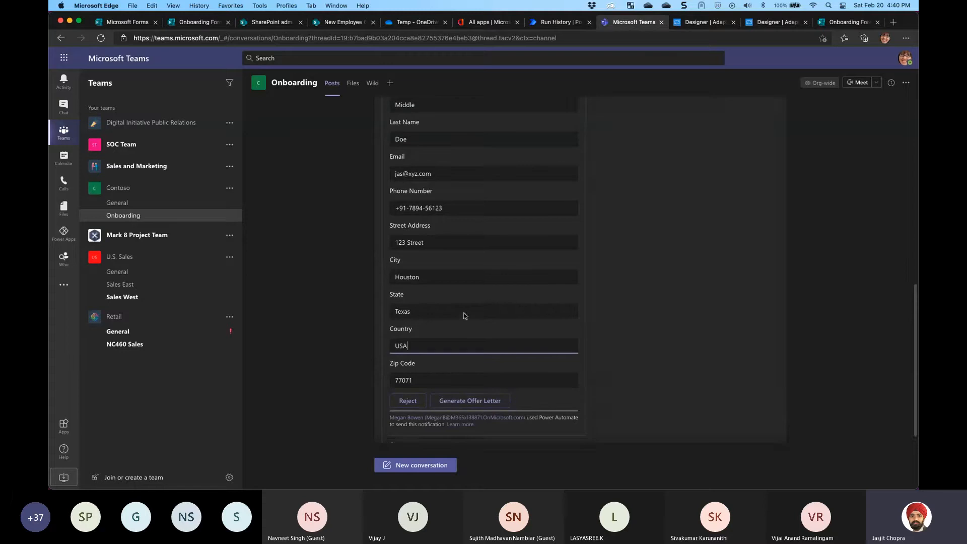
{"action": "left_click", "coordinate": [403, 191]}
{"action": "left_click_drag", "start_coordinate": [435, 190], "coordinate": [377, 193]}
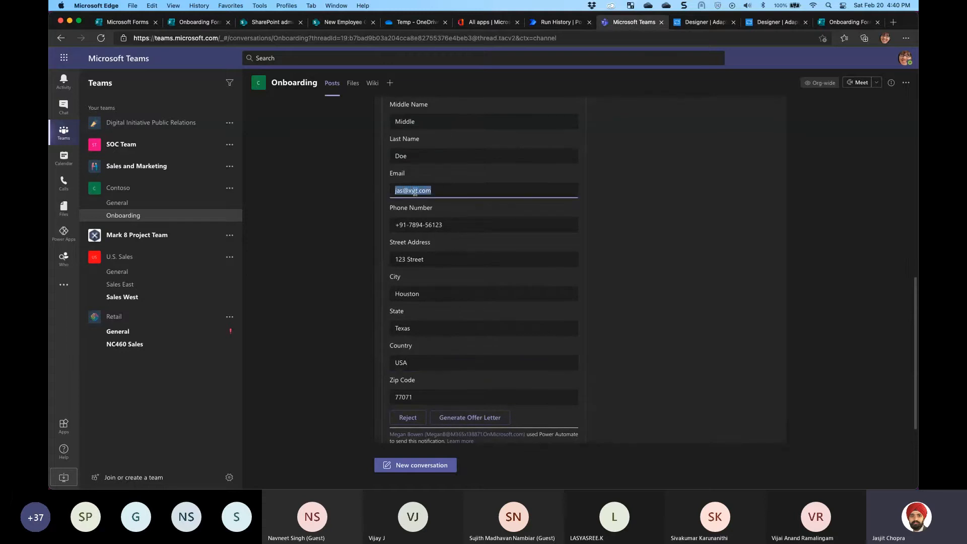
{"action": "left_click_drag", "start_coordinate": [435, 190], "coordinate": [384, 194]}
Check the Forms submission confirmation page, then return to the Teams card
{"action": "left_click", "coordinate": [892, 23]}
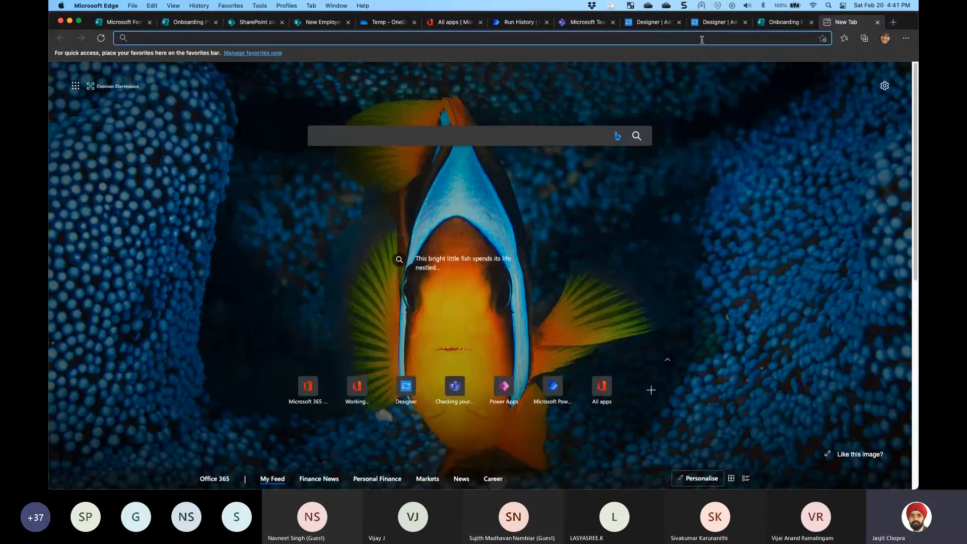
{"action": "left_click", "coordinate": [783, 24]}
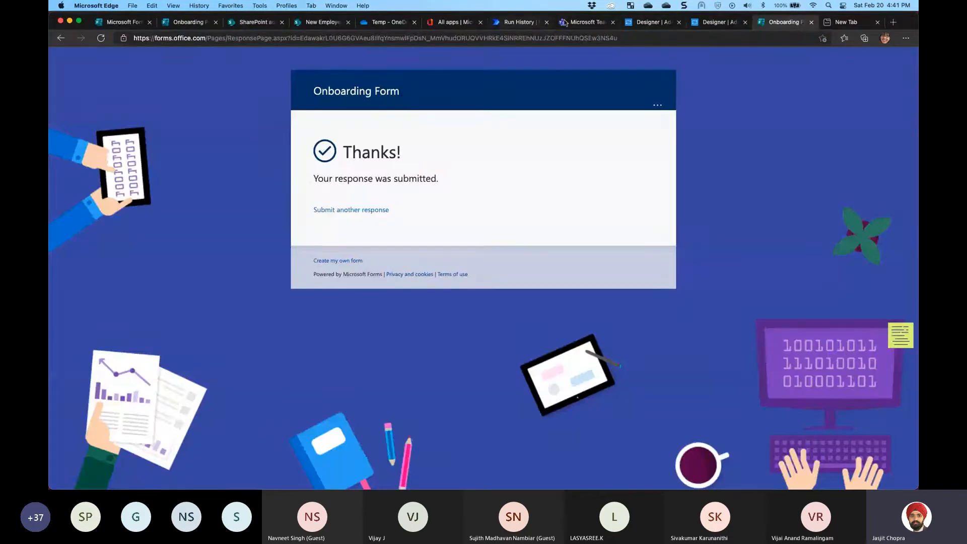
{"action": "left_click", "coordinate": [586, 22]}
{"action": "left_click", "coordinate": [427, 191]}
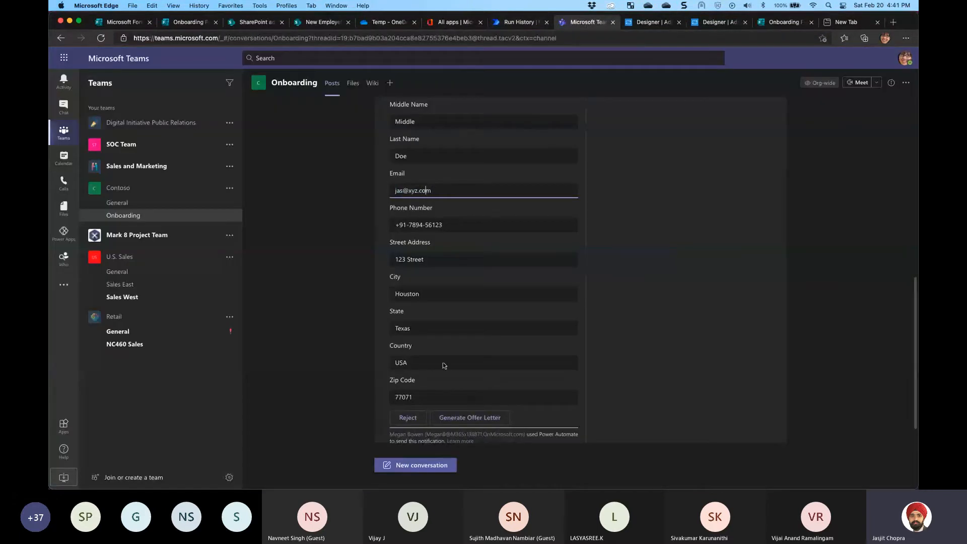
Choose Generate Offer Letter on the card and go to the New Employee Onboarding site
{"action": "left_click", "coordinate": [470, 418]}
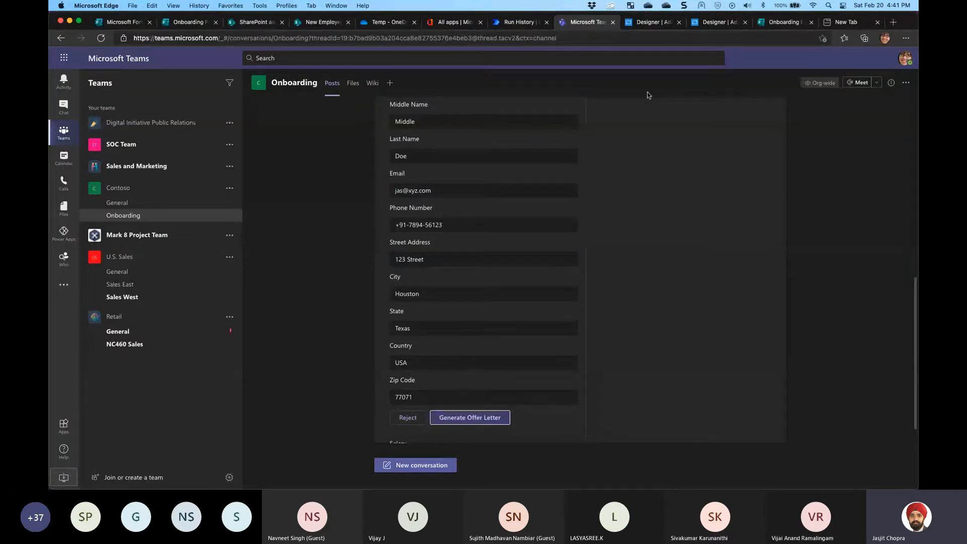
{"action": "left_click", "coordinate": [267, 27]}
{"action": "left_click", "coordinate": [315, 23]}
Trim the library part from the SharePoint page address
{"action": "left_click", "coordinate": [311, 36]}
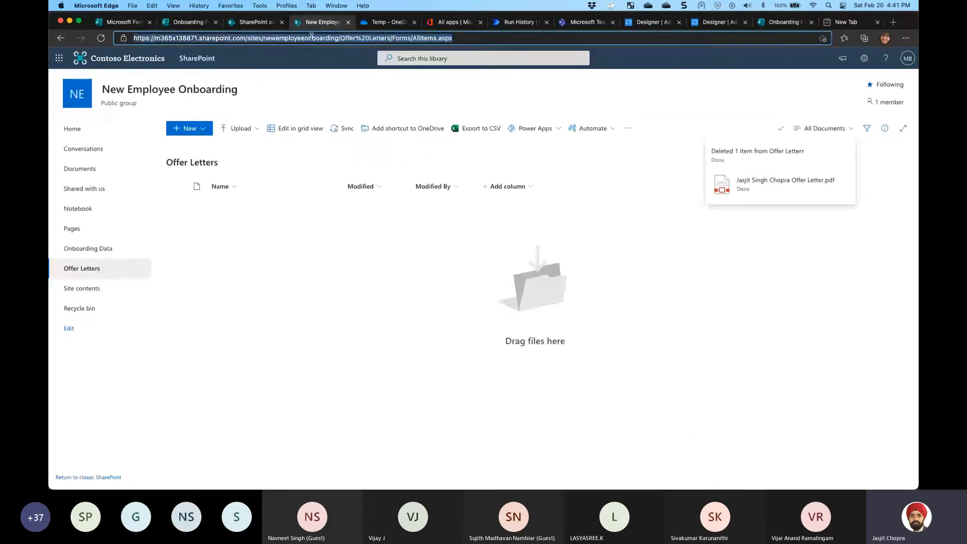
{"action": "left_click", "coordinate": [310, 37]}
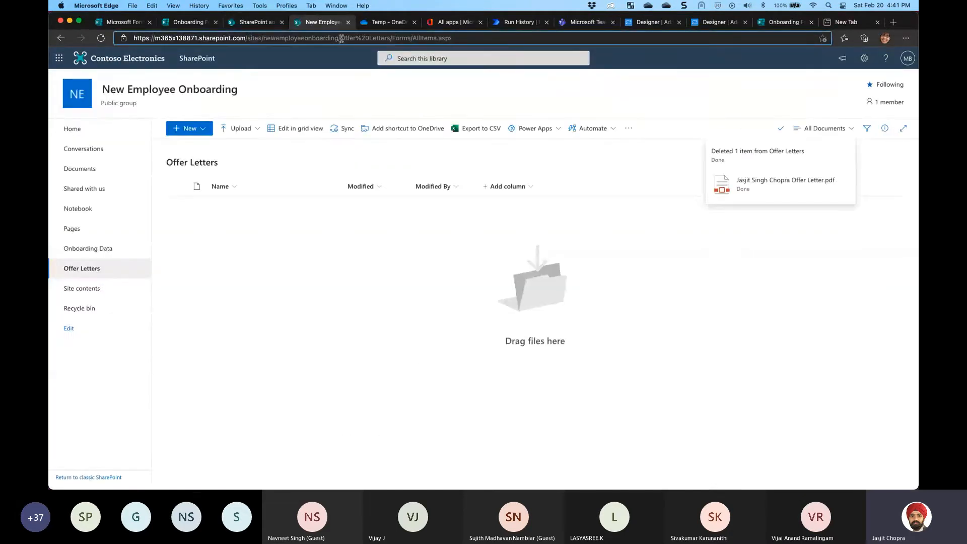
{"action": "left_click_drag", "start_coordinate": [341, 39], "coordinate": [527, 50]}
{"action": "key", "text": "BackSpace"}
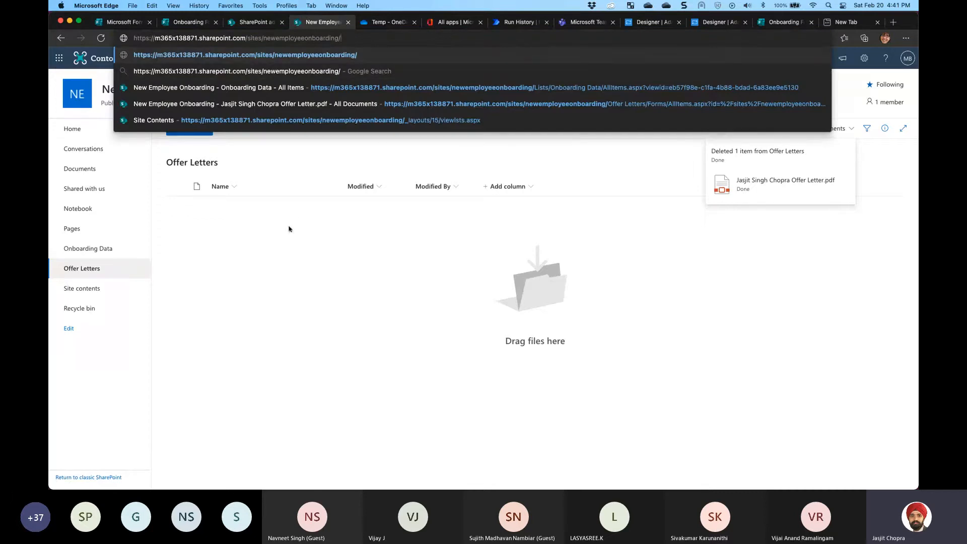
{"action": "left_click", "coordinate": [232, 228]}
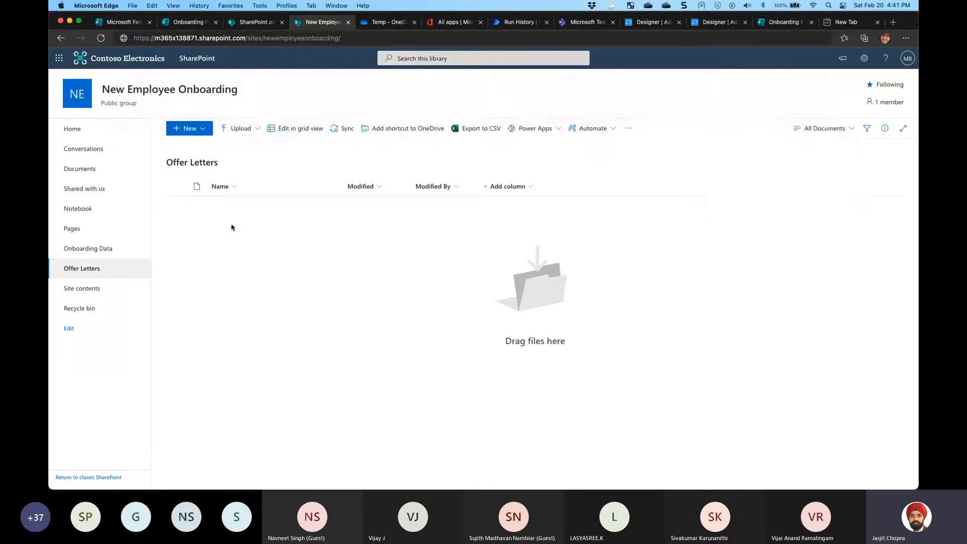
Check the Onboarding Data list and the still-empty Offer Letters library
{"action": "left_click", "coordinate": [86, 253]}
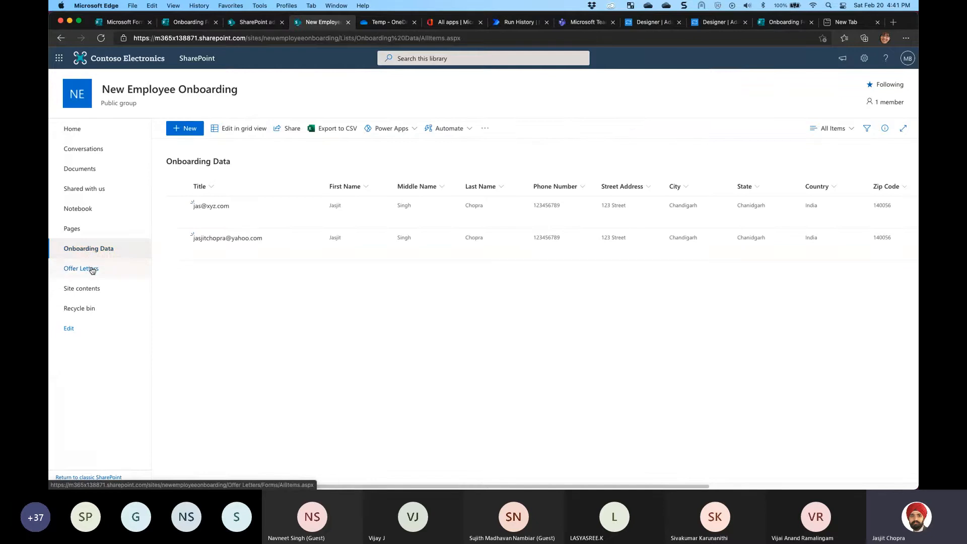
{"action": "left_click", "coordinate": [91, 269]}
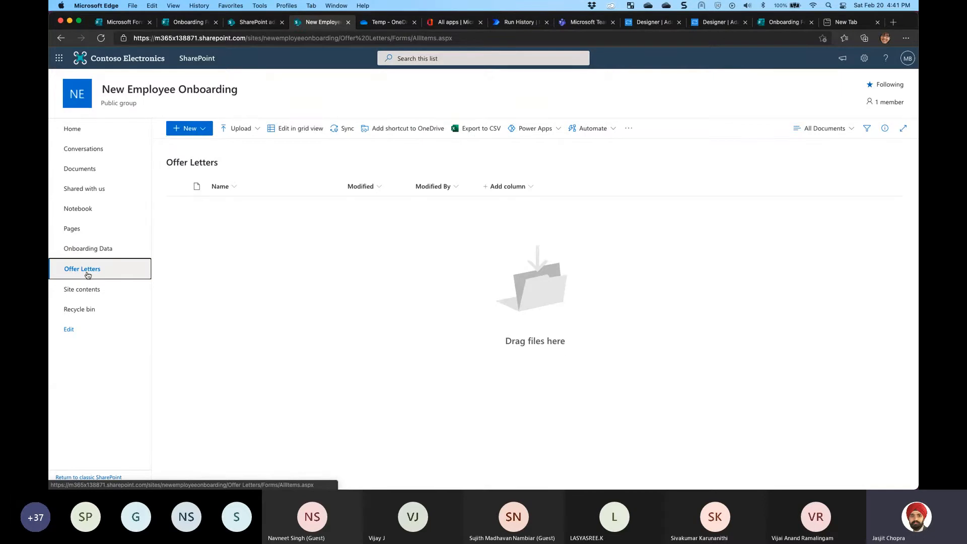
{"action": "left_click", "coordinate": [516, 23]}
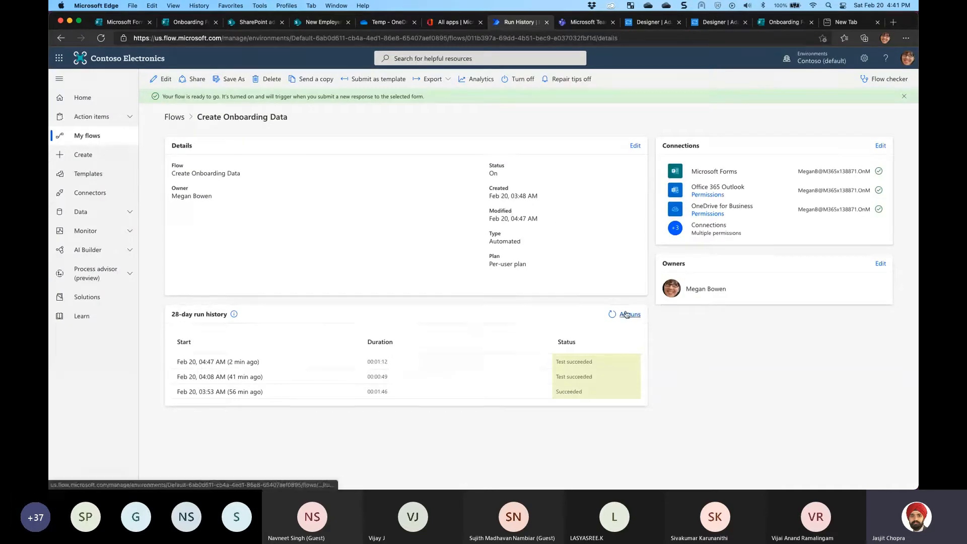
Refresh the Create Onboarding Data runs and open the newest one, paused at TeamsData
{"action": "left_click", "coordinate": [626, 315]}
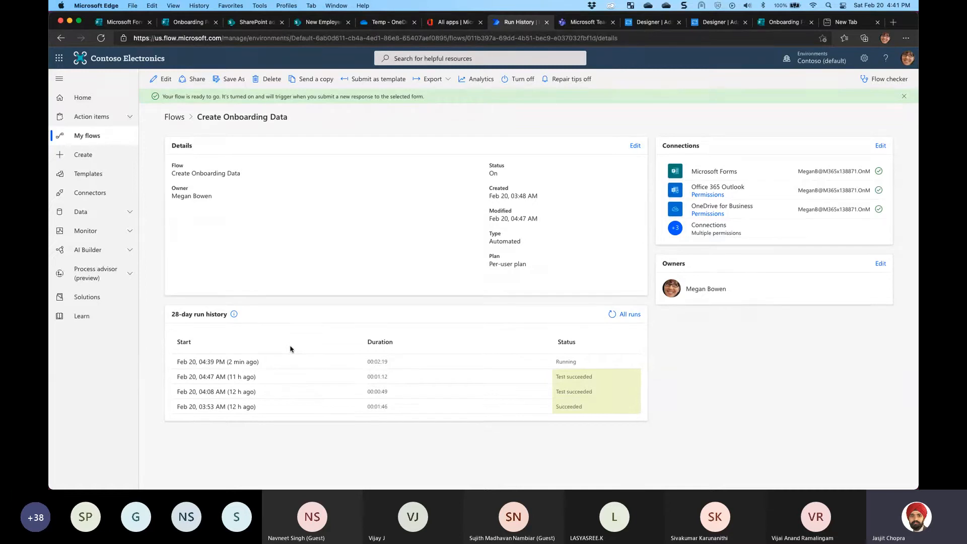
{"action": "left_click", "coordinate": [234, 362]}
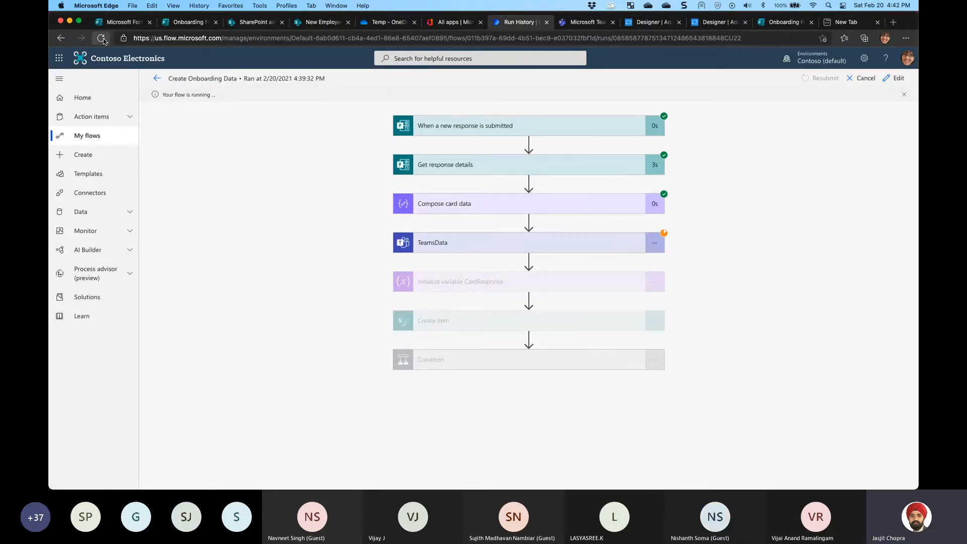
{"action": "left_click", "coordinate": [584, 23]}
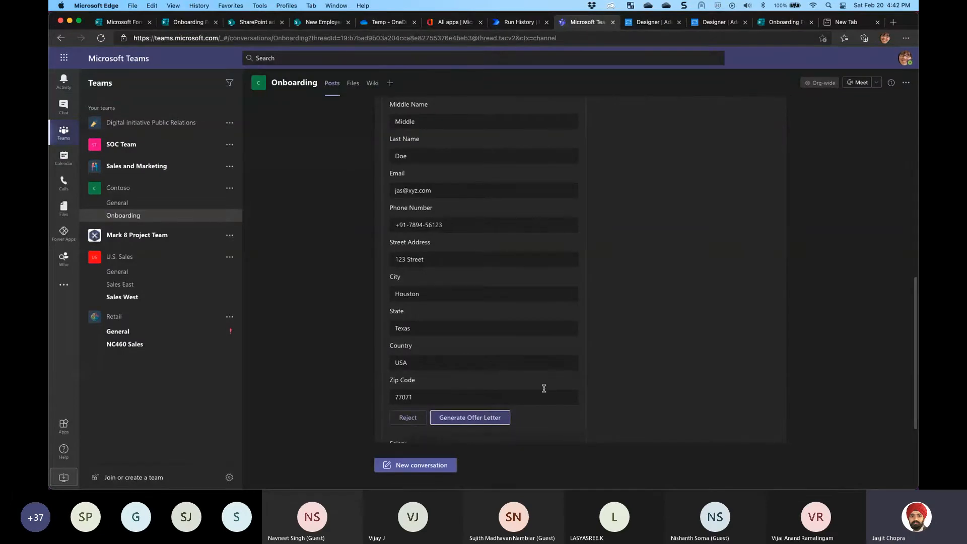
Enter salary '50 Diamonds Per Month' and position 'Power Platform Wizard' on the card and approve
{"action": "left_click", "coordinate": [469, 417]}
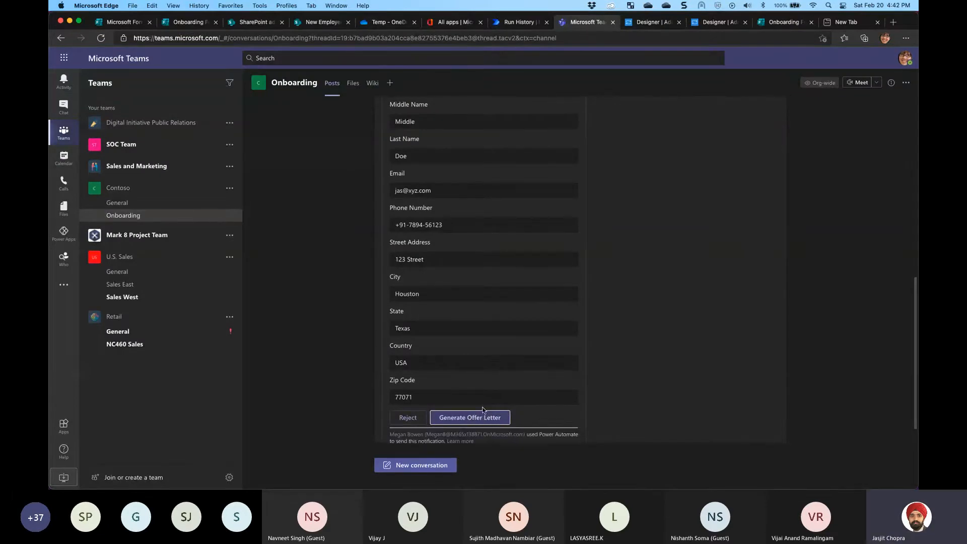
{"action": "left_click", "coordinate": [471, 384]}
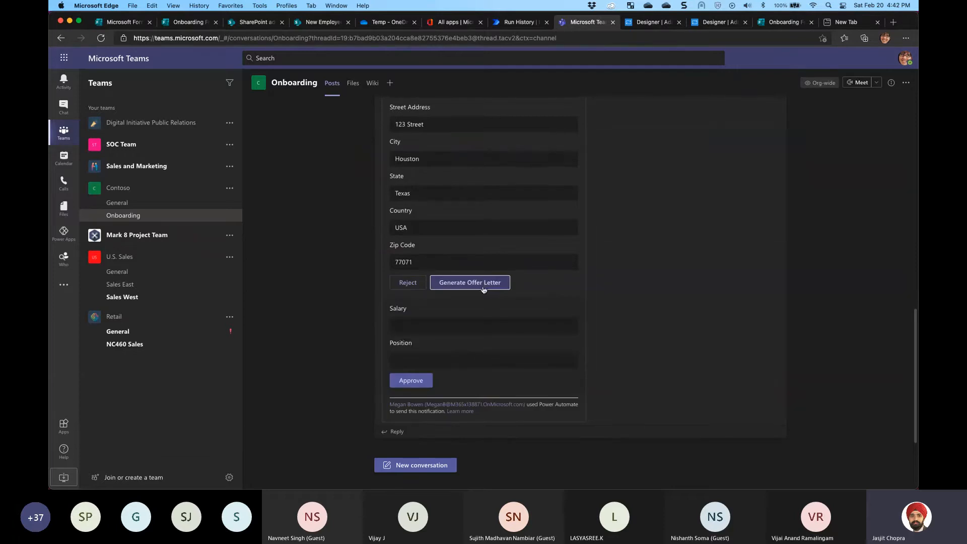
{"action": "left_click", "coordinate": [440, 327]}
{"action": "type", "text": "Diam"}
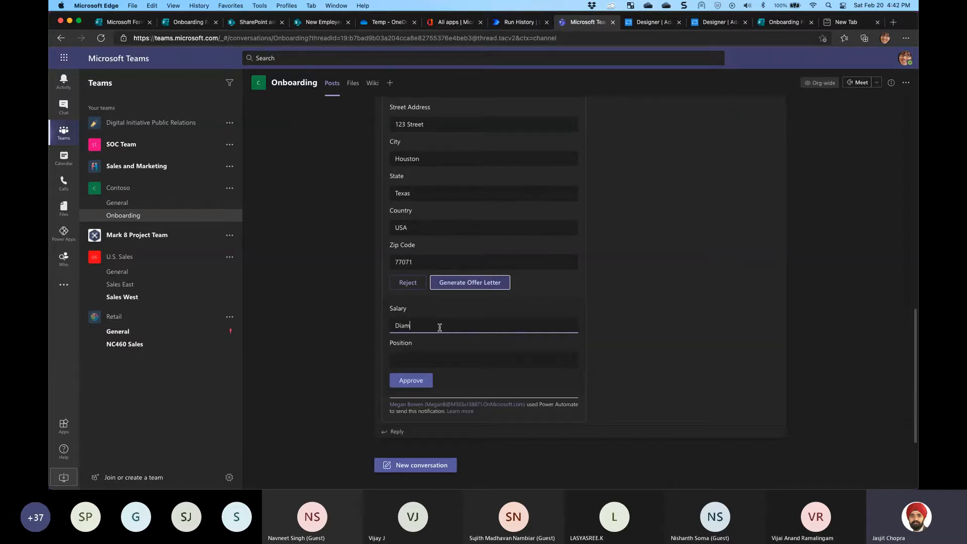
{"action": "type", "text": "ond"}
{"action": "key", "text": "BackSpace"}
{"action": "key", "text": "BackSpace"}
{"action": "key", "text": "BackSpace"}
{"action": "key", "text": "BackSpace"}
{"action": "key", "text": "BackSpace"}
{"action": "key", "text": "BackSpace"}
{"action": "key", "text": "BackSpace"}
{"action": "type", "text": "50 Dia"}
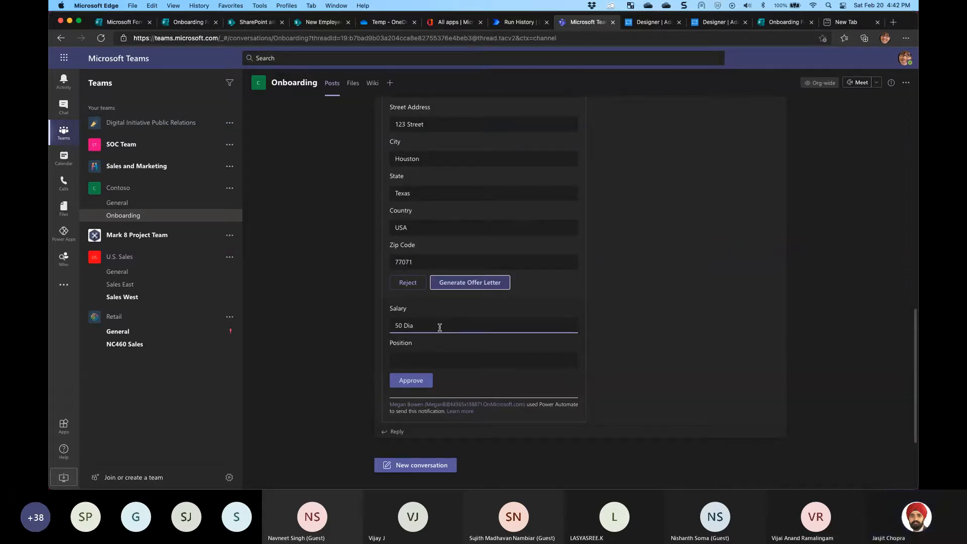
{"action": "type", "text": "mnonds"}
{"action": "type", "text": "Per Month"}
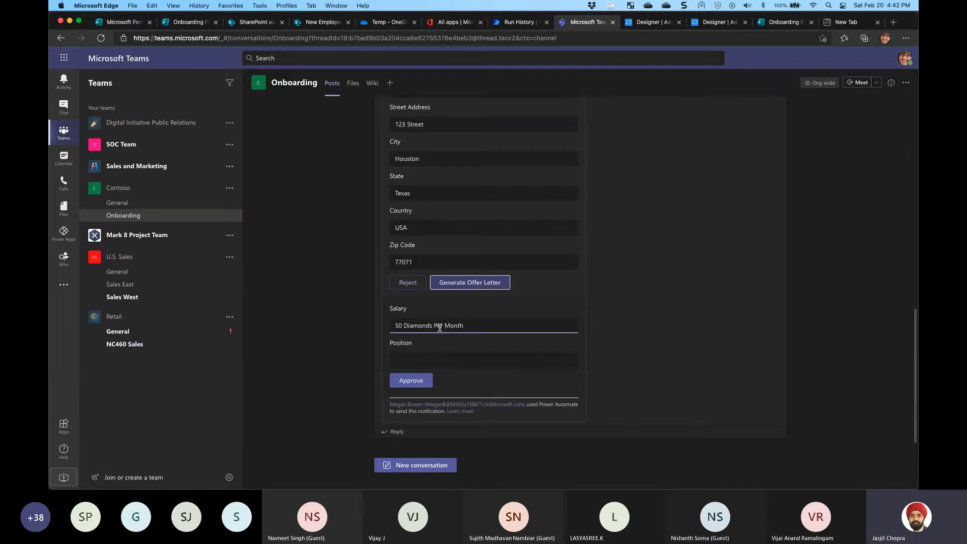
{"action": "key", "text": "Tab"}
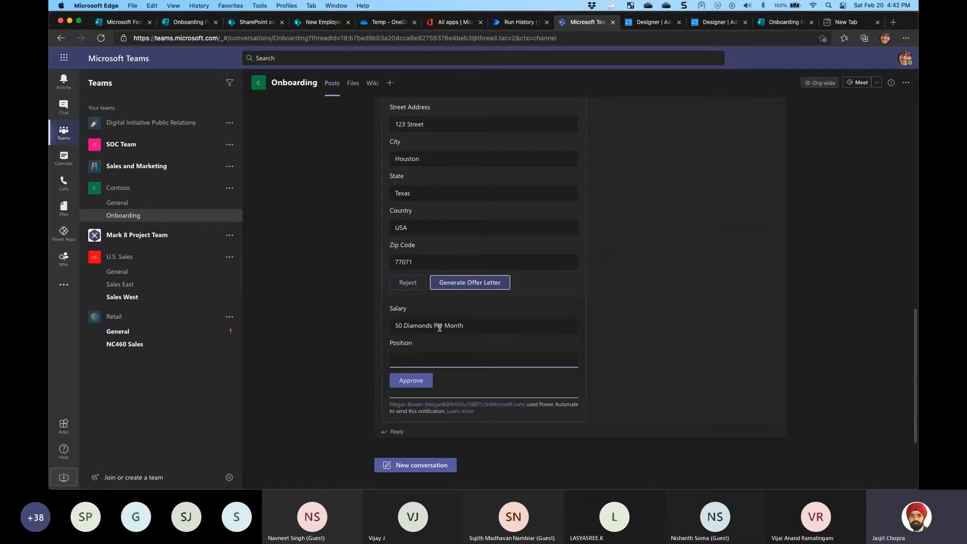
{"action": "type", "text": "Power Platform Wizard"}
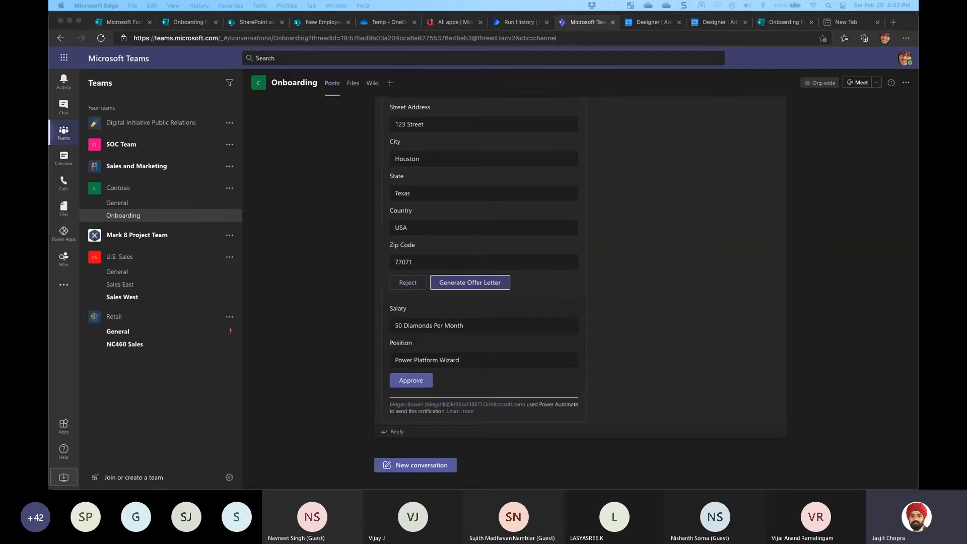
{"action": "left_click", "coordinate": [452, 377]}
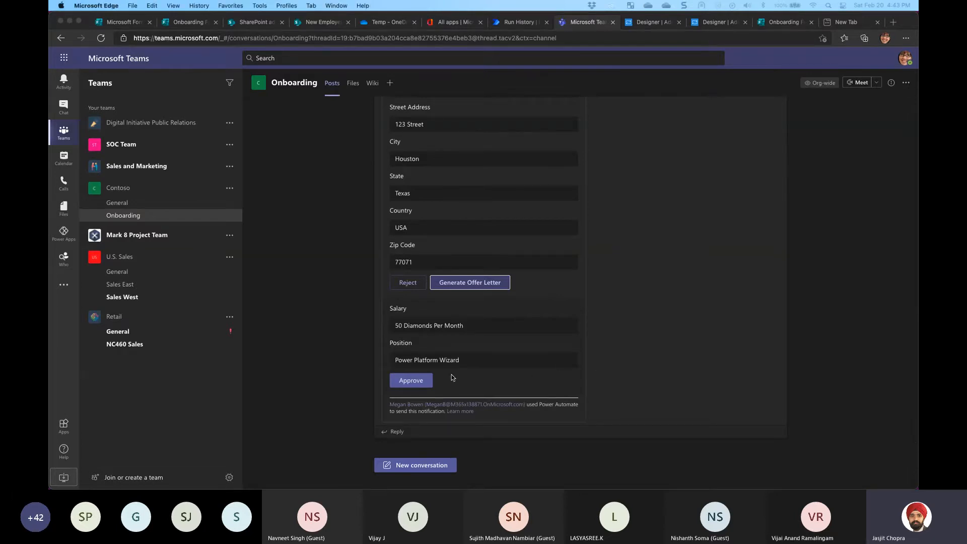
{"action": "left_click", "coordinate": [411, 380]}
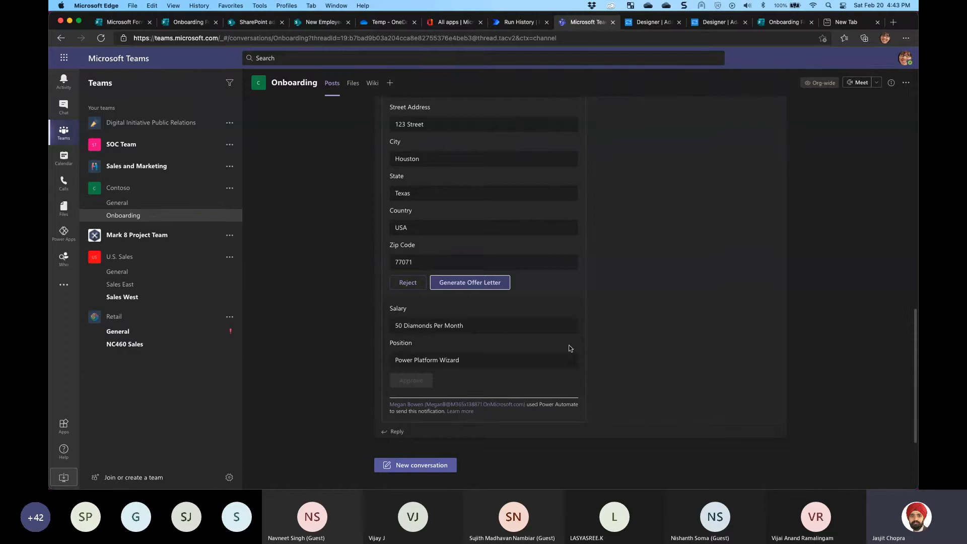
Verify the run succeeded through the Condition's If yes branch and find the new offer-letter PDF
{"action": "left_click", "coordinate": [537, 28]}
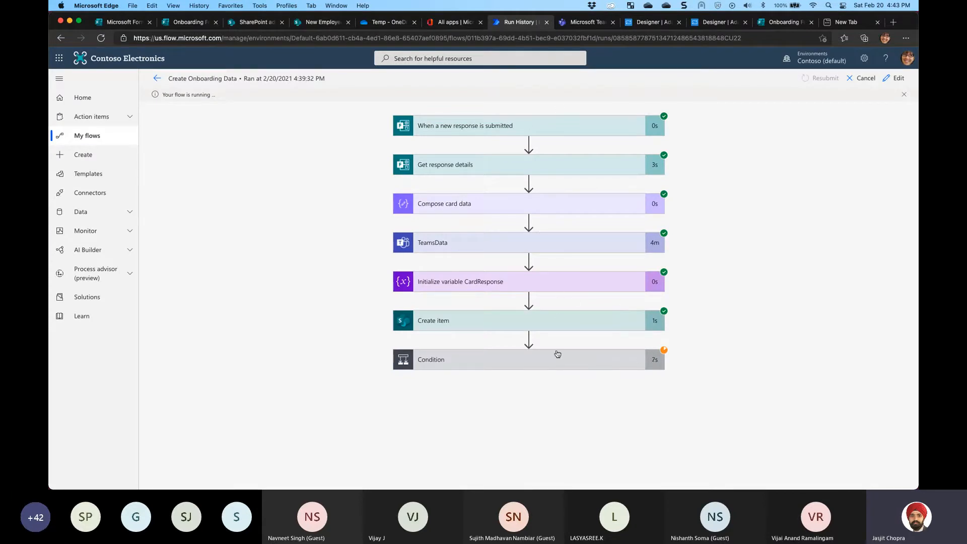
{"action": "left_click", "coordinate": [250, 23]}
{"action": "left_click", "coordinate": [317, 22]}
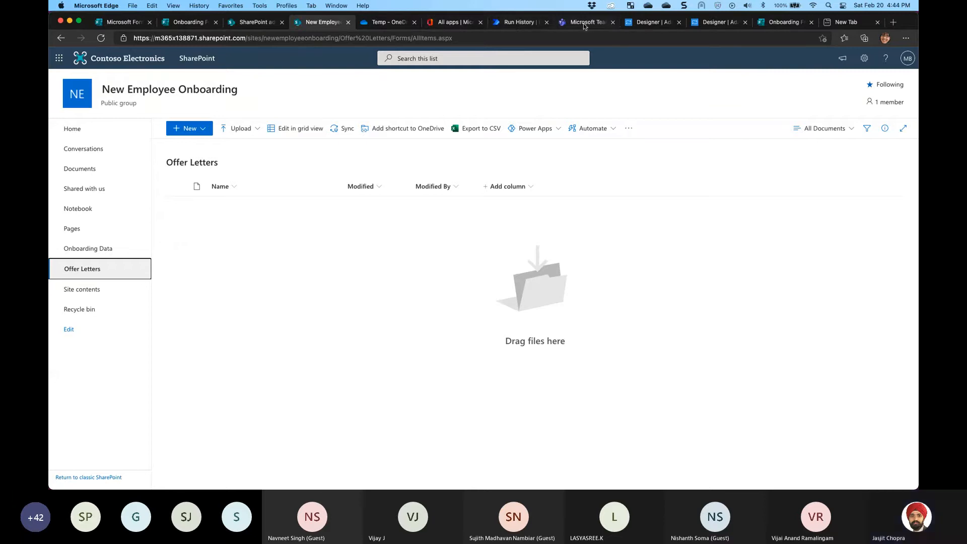
{"action": "left_click", "coordinate": [519, 22]}
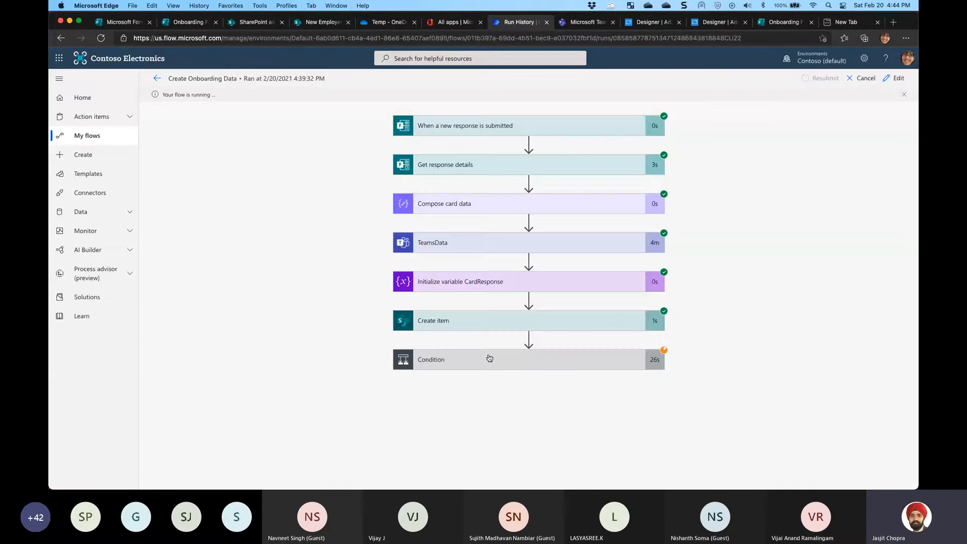
{"action": "left_click", "coordinate": [519, 356]}
{"action": "scroll", "coordinate": [688, 312], "scroll_direction": "down", "scroll_amount": 5}
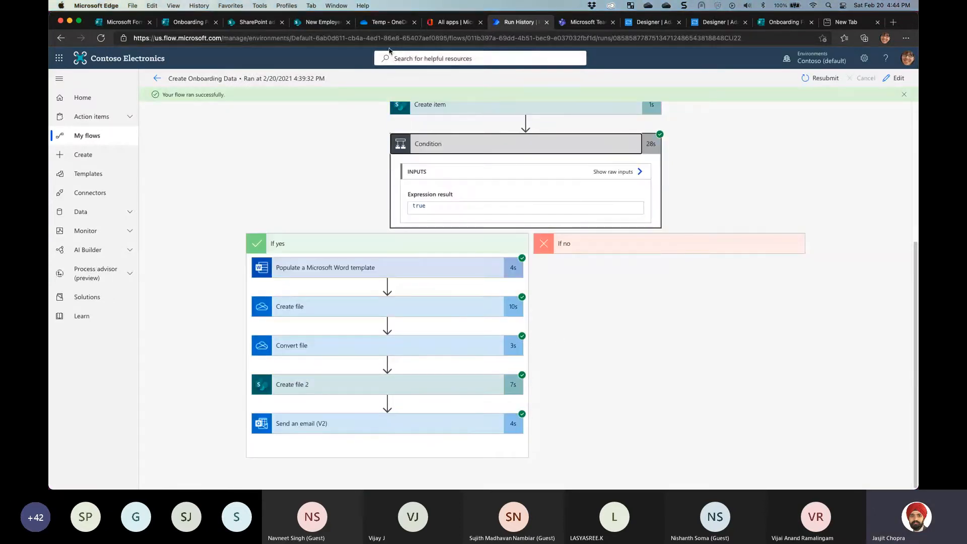
{"action": "left_click", "coordinate": [322, 22]}
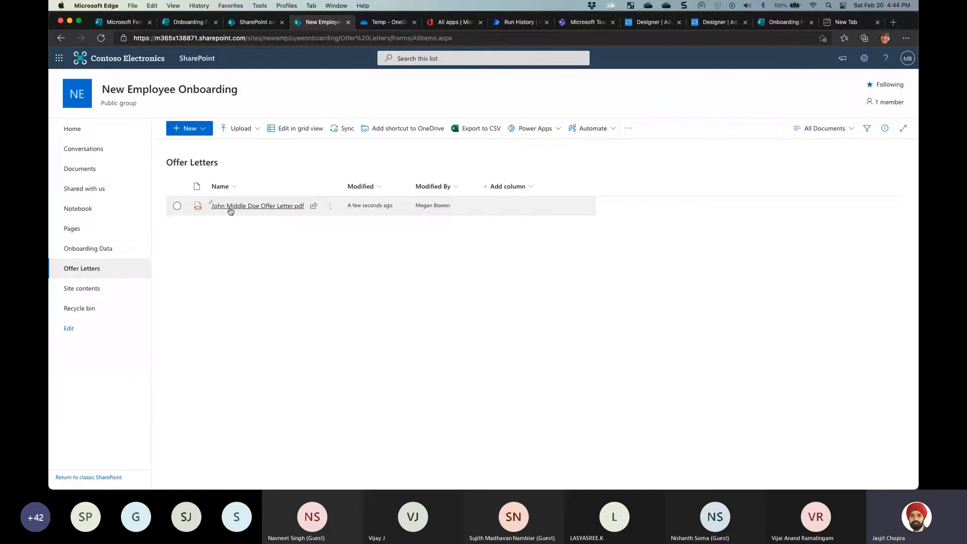
Open the generated offer letter PDF and zoom it to 100%
{"action": "mouse_move", "coordinate": [220, 209]}
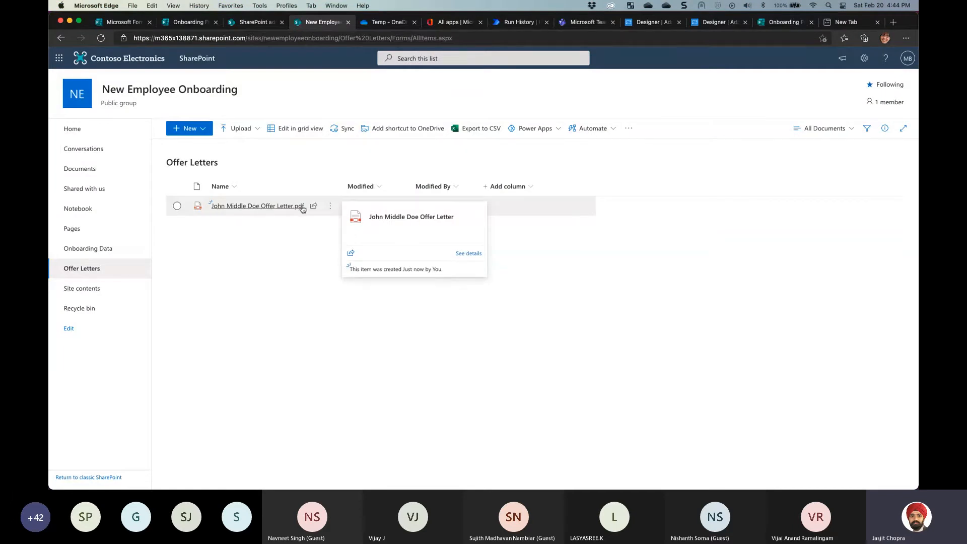
{"action": "left_click", "coordinate": [249, 210]}
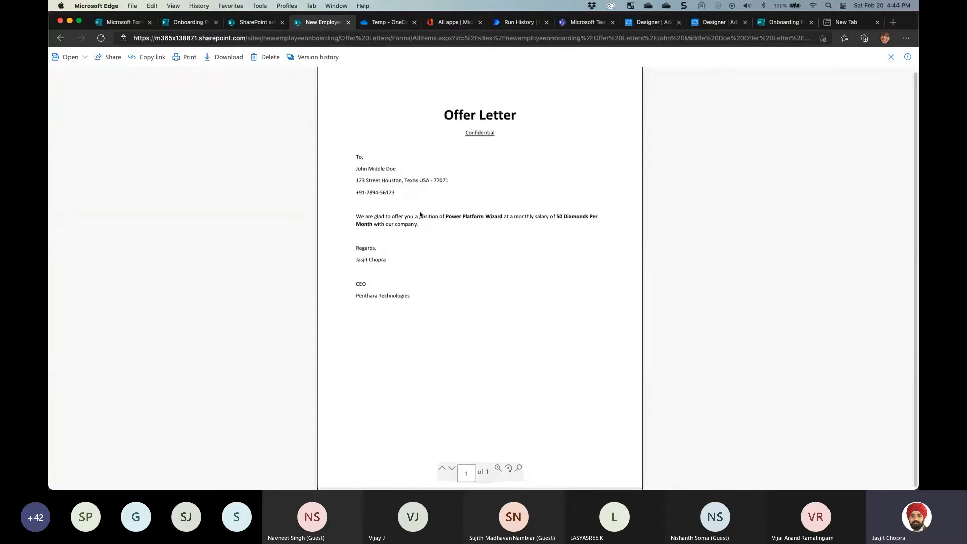
{"action": "left_click", "coordinate": [498, 469]}
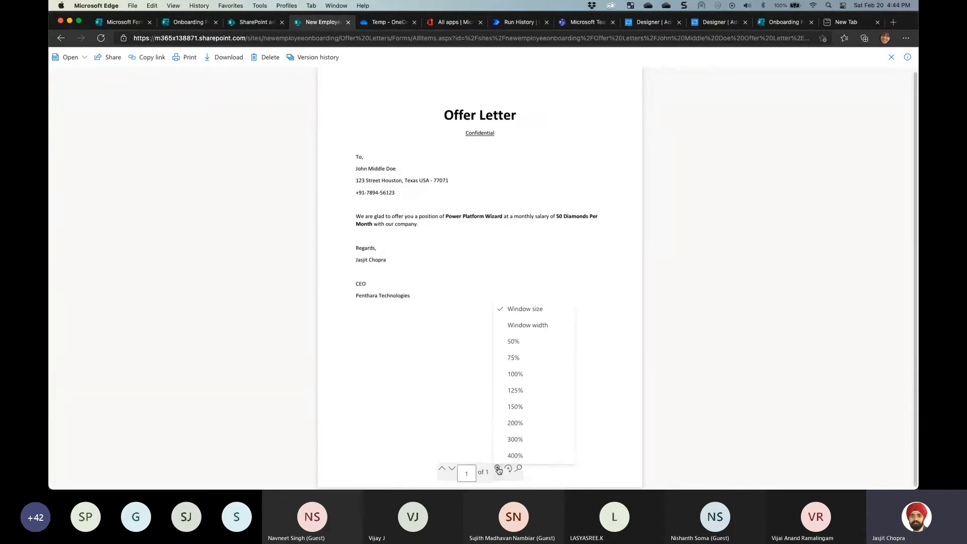
{"action": "left_click", "coordinate": [528, 373]}
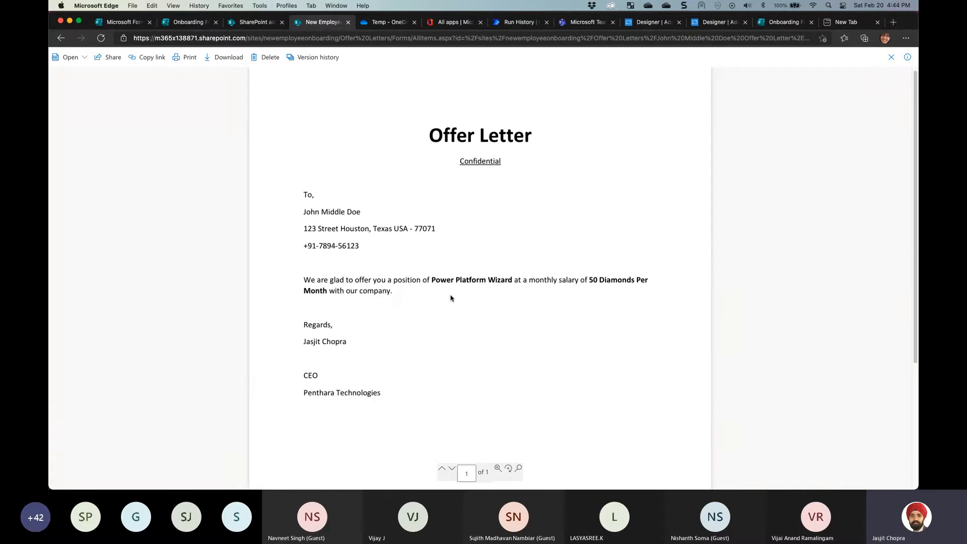
Highlight the letter's address, phone, position Power Platform Wizard and salary 50 Diamonds Per Month
{"action": "left_click_drag", "start_coordinate": [308, 211], "coordinate": [400, 234]}
{"action": "left_click_drag", "start_coordinate": [308, 246], "coordinate": [352, 246]}
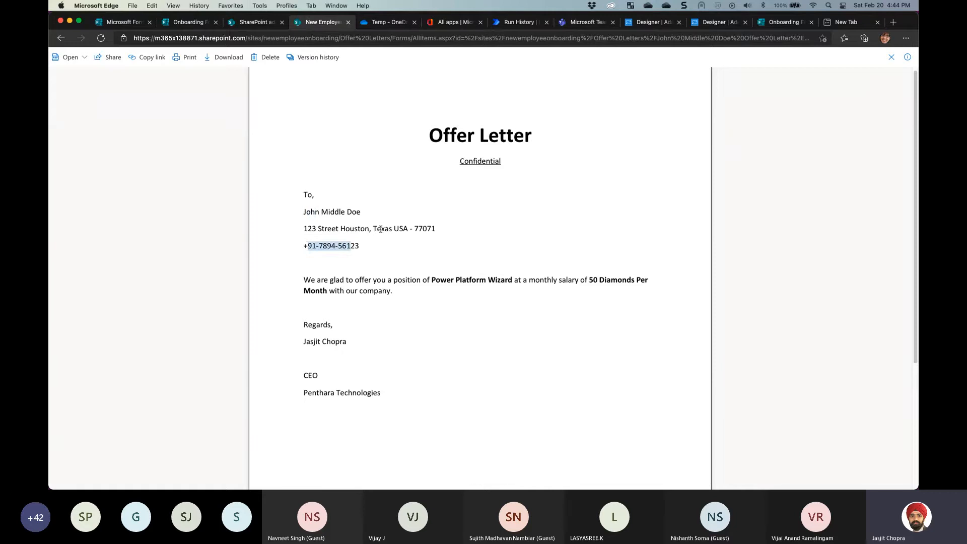
{"action": "left_click_drag", "start_coordinate": [394, 229], "coordinate": [407, 230]}
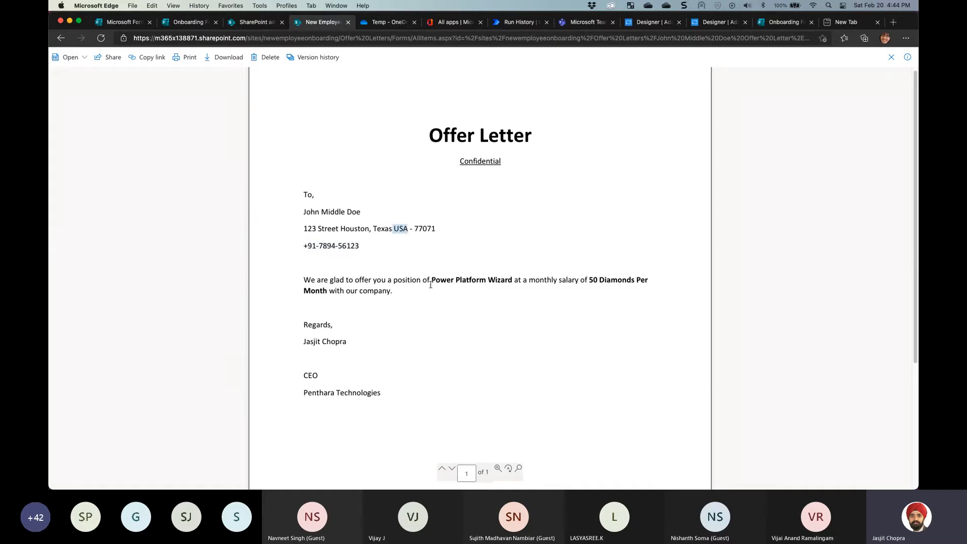
{"action": "left_click_drag", "start_coordinate": [381, 280], "coordinate": [512, 280]}
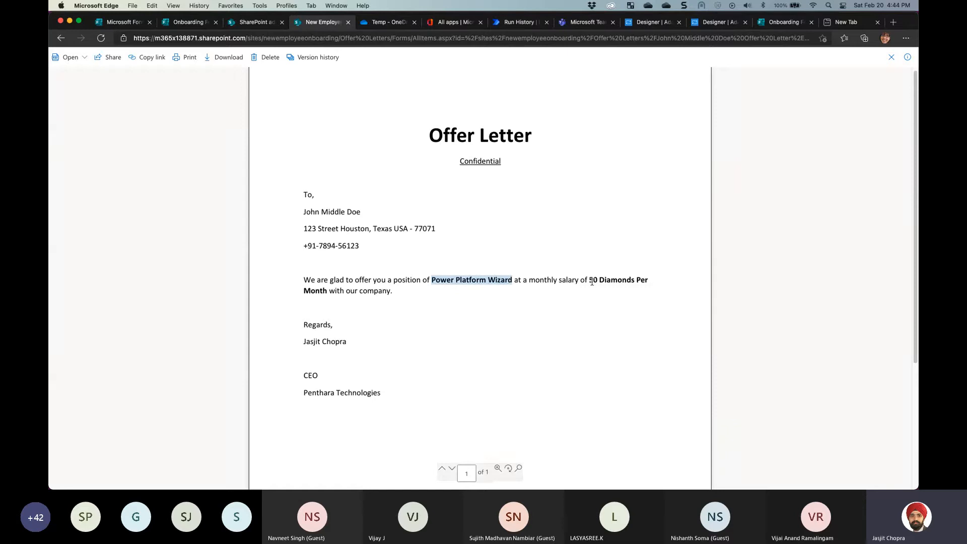
{"action": "left_click_drag", "start_coordinate": [590, 280], "coordinate": [650, 283]}
{"action": "left_click", "coordinate": [322, 286]}
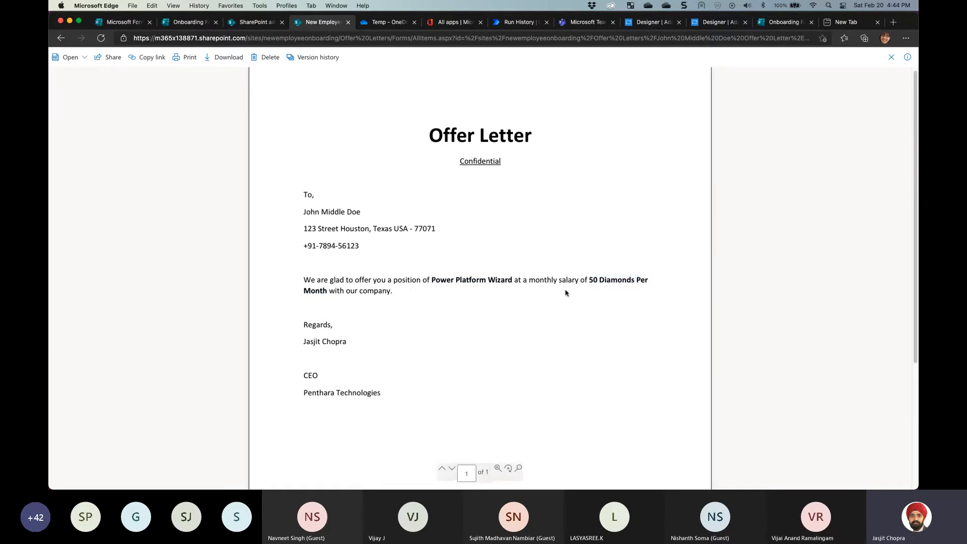
Close the letter and go back to the successful flow run
{"action": "left_click", "coordinate": [891, 57]}
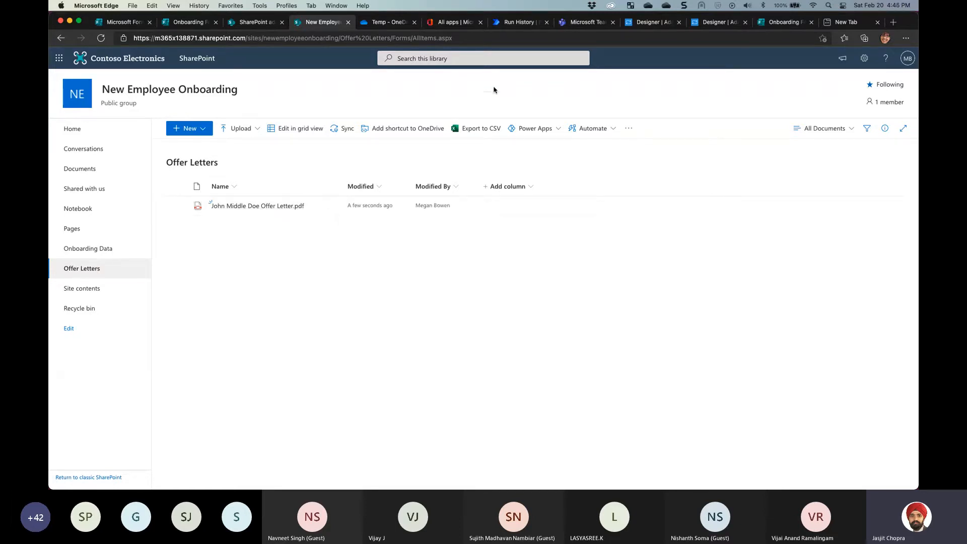
{"action": "double_click", "coordinate": [508, 15]}
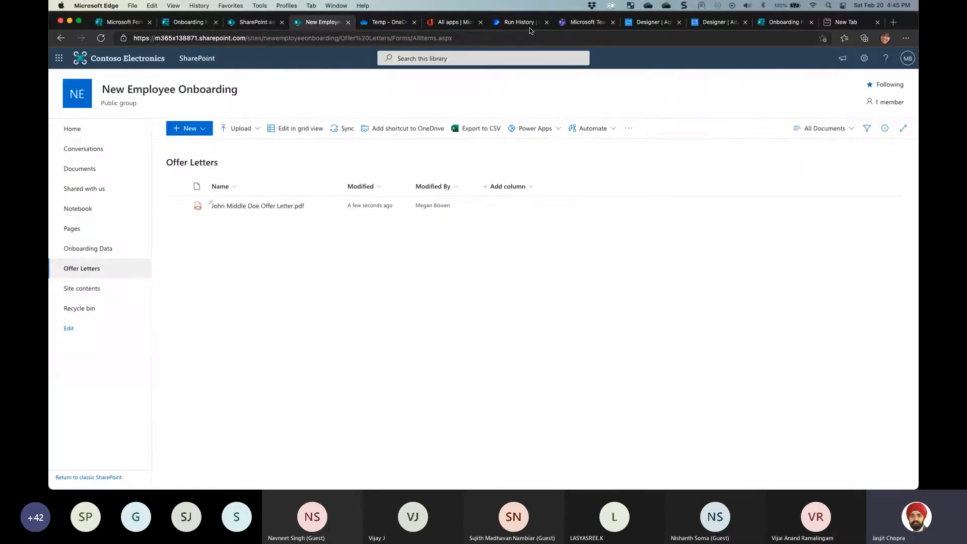
{"action": "left_click", "coordinate": [530, 27]}
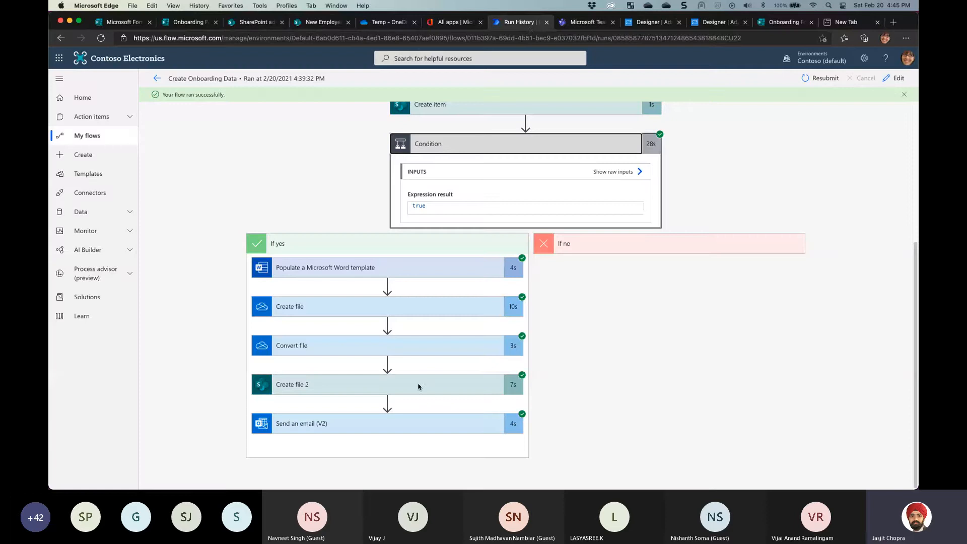
Expand the Send an email (V2) run details and inspect the attachment name, content and recipient
{"action": "left_click", "coordinate": [293, 425]}
{"action": "scroll", "coordinate": [431, 321], "scroll_direction": "down", "scroll_amount": 5}
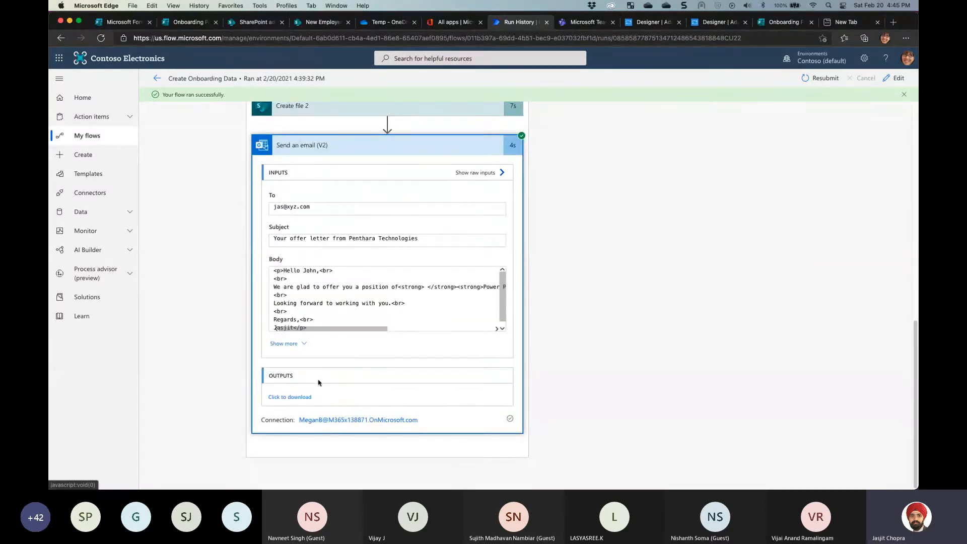
{"action": "left_click", "coordinate": [285, 343]}
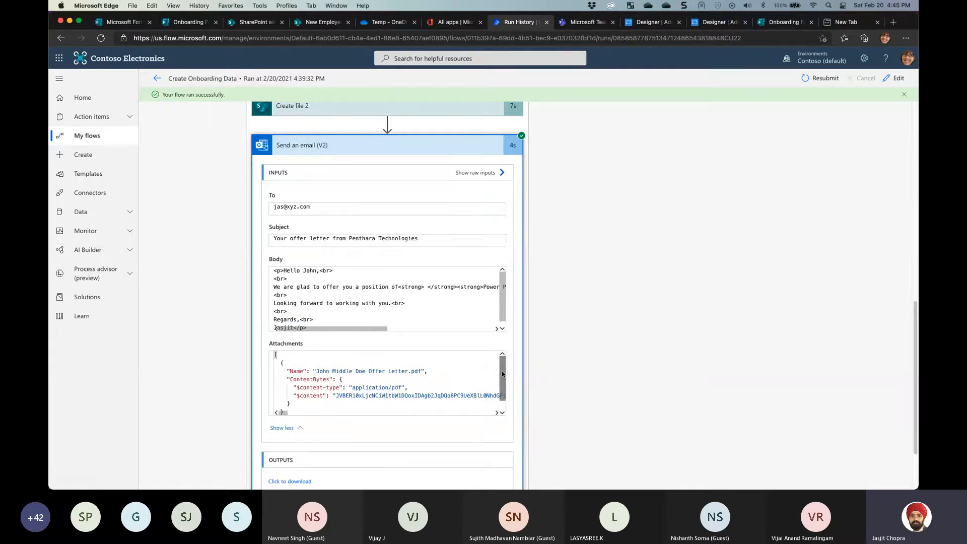
{"action": "scroll", "coordinate": [496, 393], "scroll_direction": "down", "scroll_amount": 2}
{"action": "scroll", "coordinate": [497, 382], "scroll_direction": "up", "scroll_amount": 2}
{"action": "left_click_drag", "start_coordinate": [317, 371], "coordinate": [427, 371]}
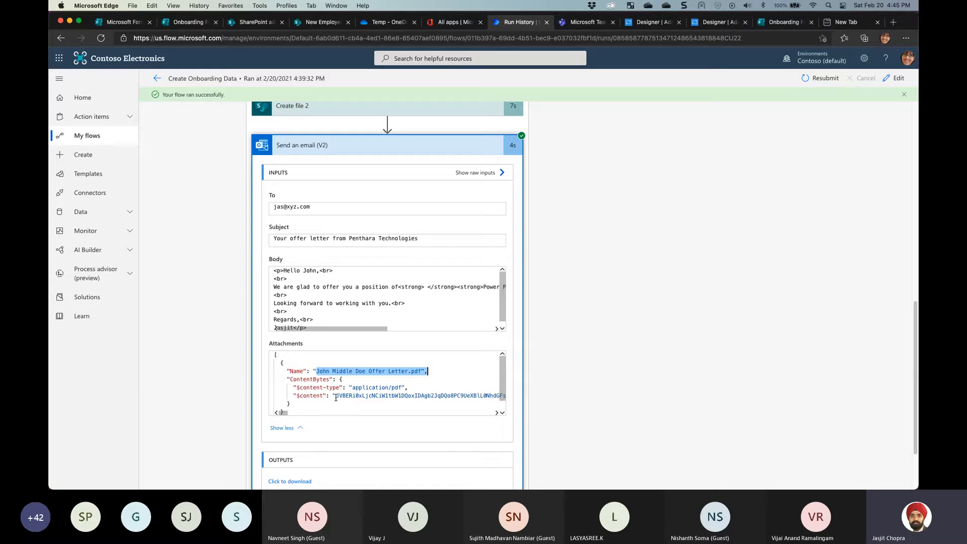
{"action": "left_click_drag", "start_coordinate": [335, 396], "coordinate": [454, 396]}
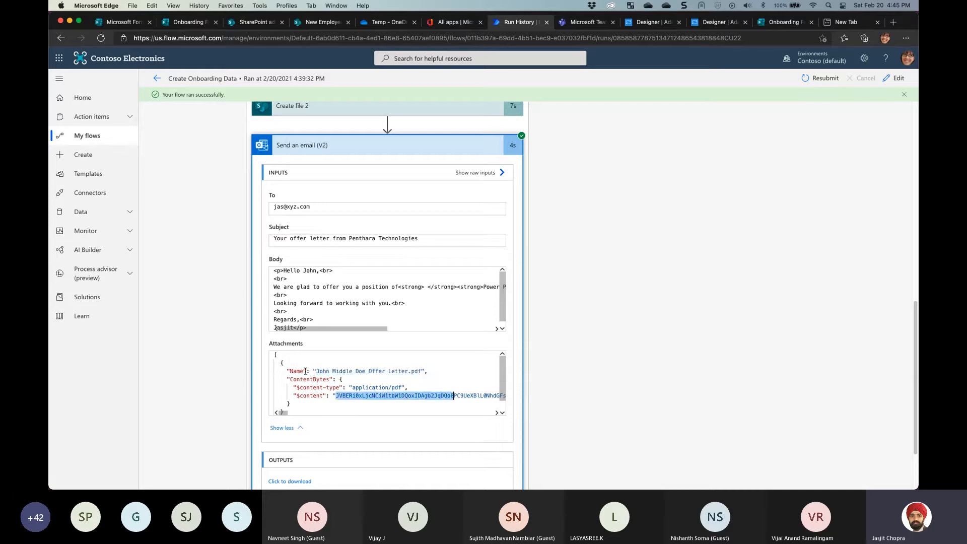
{"action": "left_click_drag", "start_coordinate": [316, 371], "coordinate": [418, 371]}
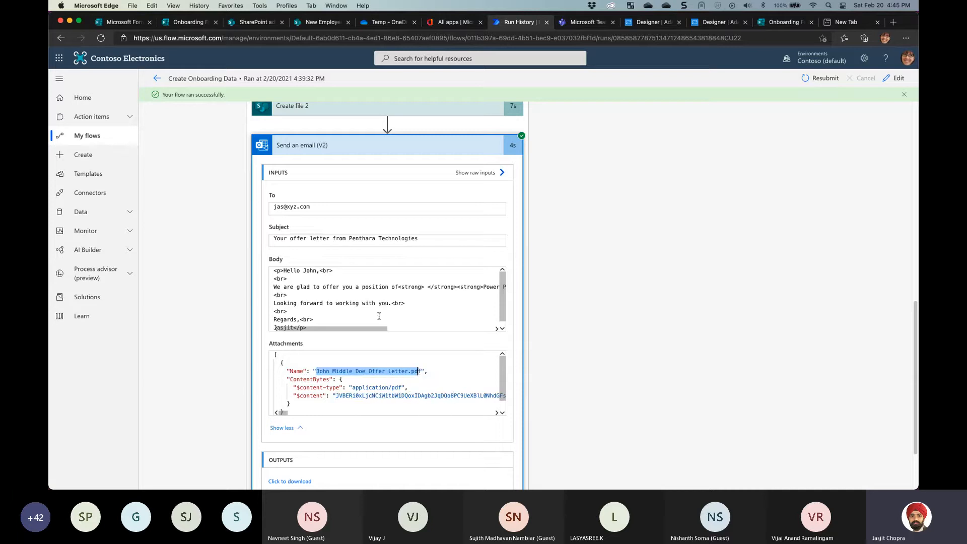
{"action": "left_click_drag", "start_coordinate": [318, 207], "coordinate": [239, 211]}
{"action": "left_click", "coordinate": [603, 243]}
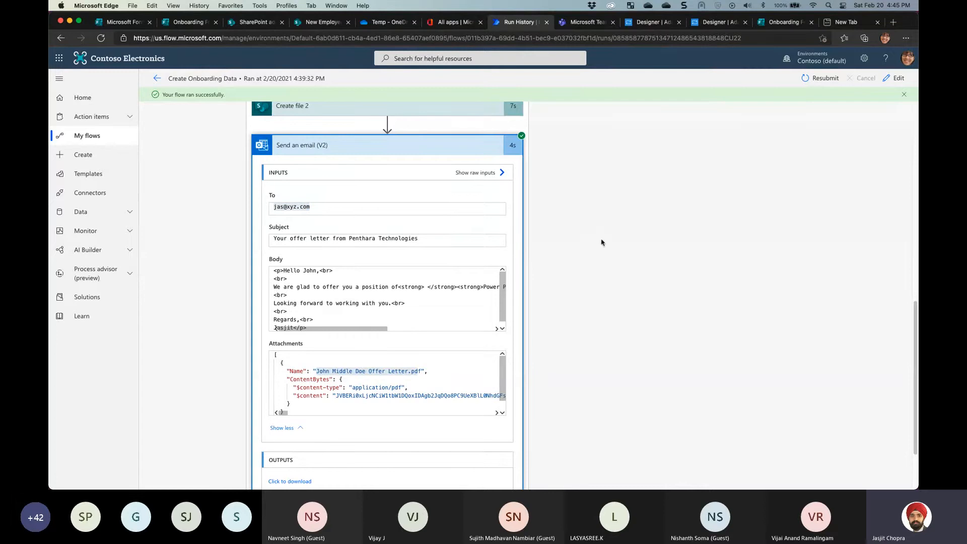
Collapse the email step so the whole If yes branch is visible
{"action": "left_click", "coordinate": [548, 211]}
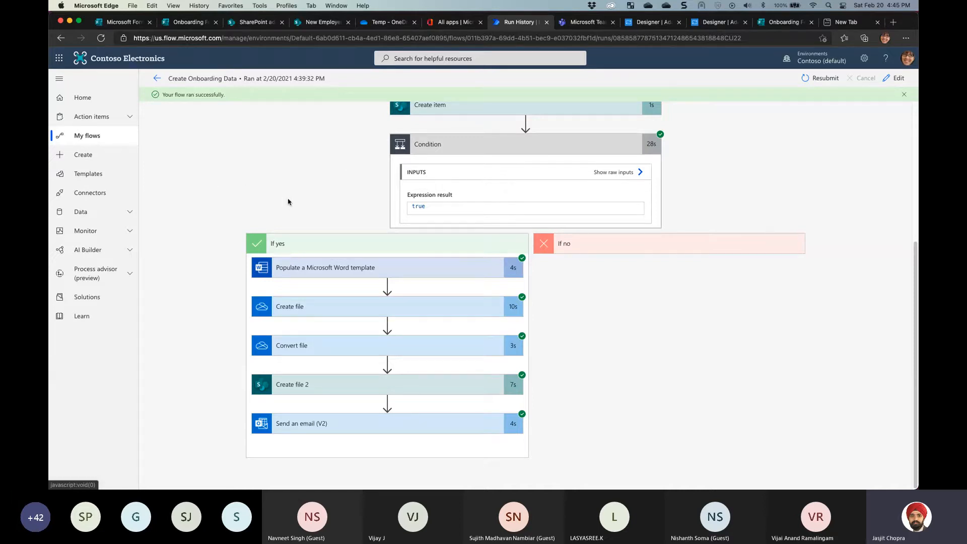
{"action": "scroll", "coordinate": [450, 256], "scroll_direction": "up", "scroll_amount": 5}
{"action": "scroll", "coordinate": [450, 256], "scroll_direction": "down", "scroll_amount": 5}
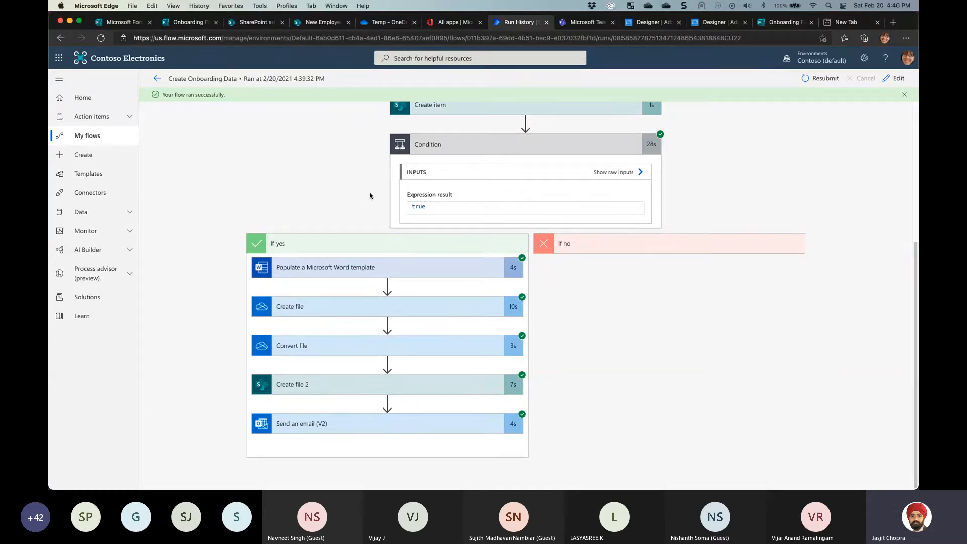
Check the Onboarding Form's Settings for who can respond, then switch back to Offer Letters
{"action": "left_click", "coordinate": [125, 23]}
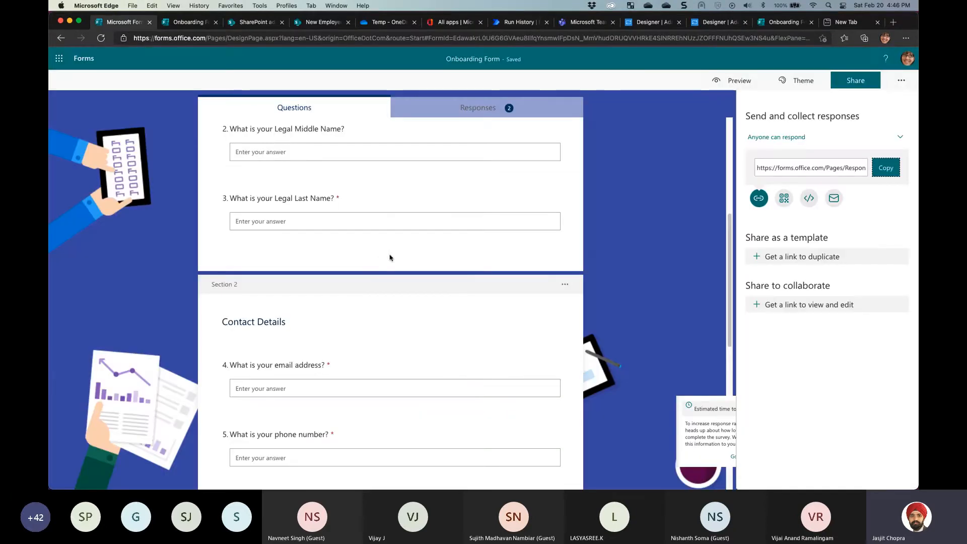
{"action": "scroll", "coordinate": [389, 257], "scroll_direction": "up", "scroll_amount": 5}
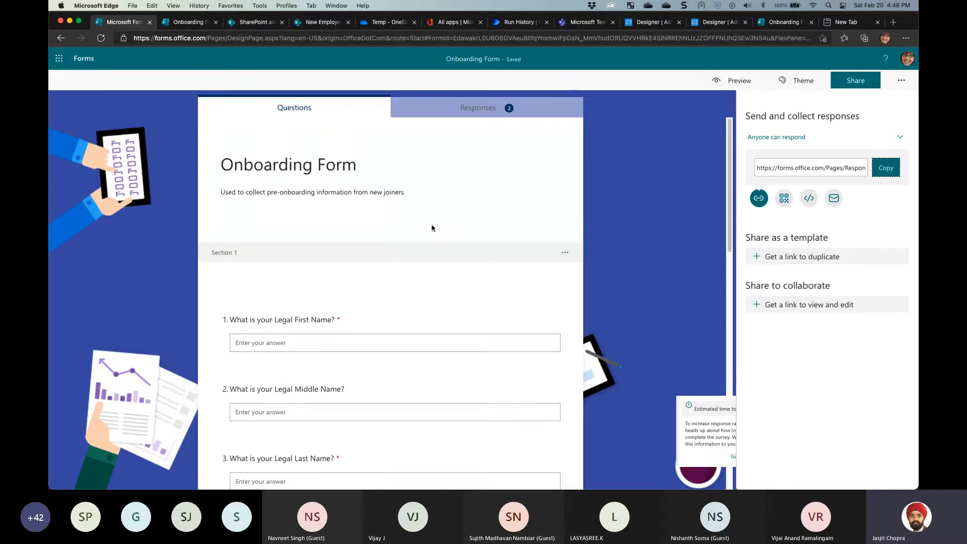
{"action": "left_click", "coordinate": [902, 82]}
{"action": "left_click", "coordinate": [837, 102]}
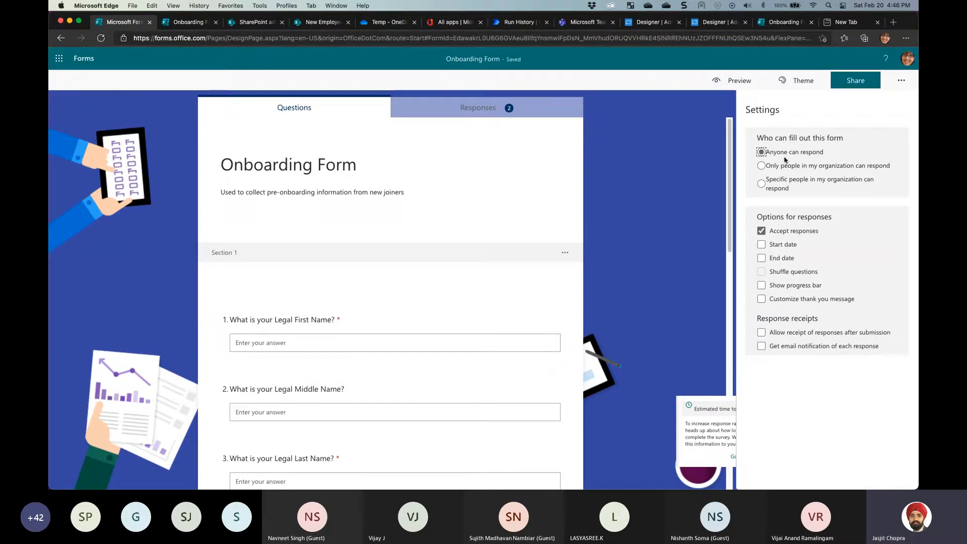
{"action": "left_click", "coordinate": [901, 82]}
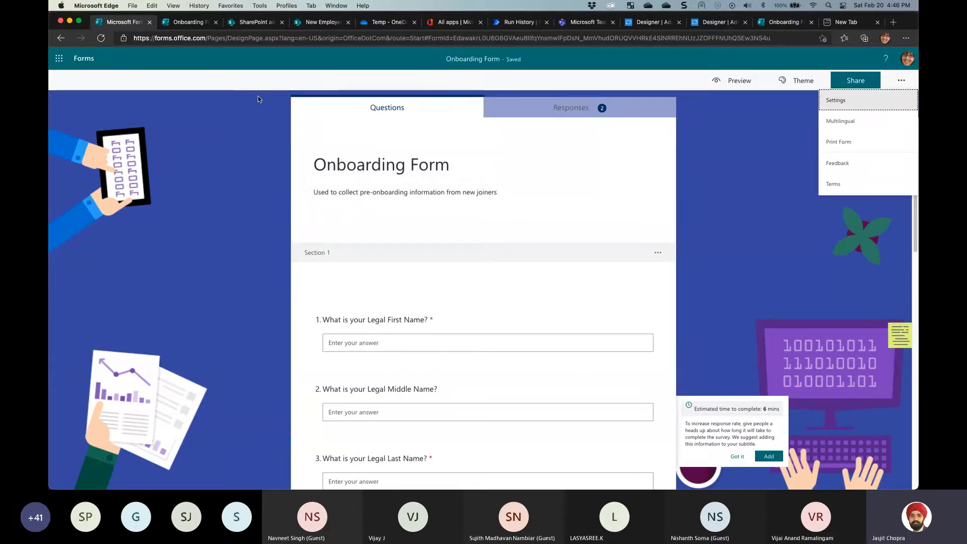
{"action": "left_click", "coordinate": [322, 22]}
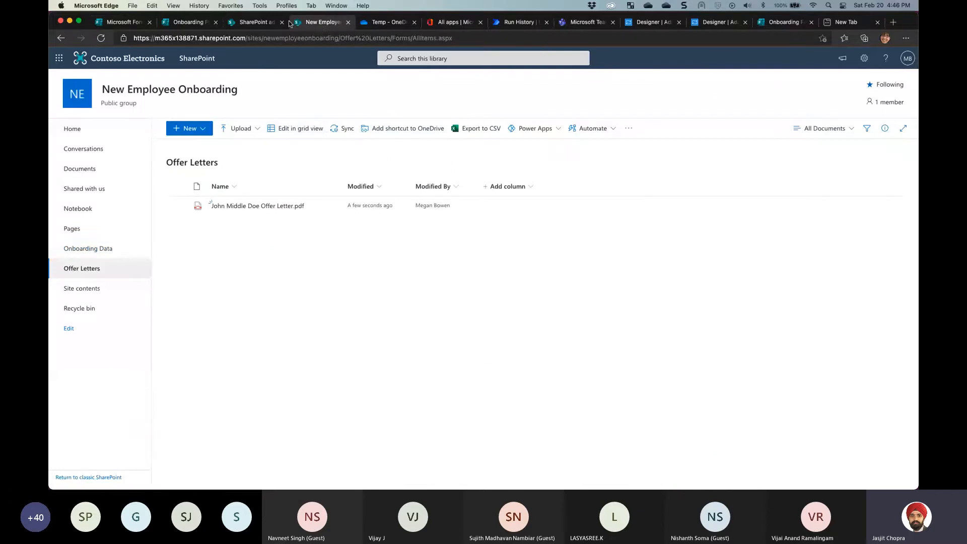
Detach the SharePoint tab into its own window and dock it back to show Onboarding Data
{"action": "left_click_drag", "start_coordinate": [317, 22], "coordinate": [917, 268]}
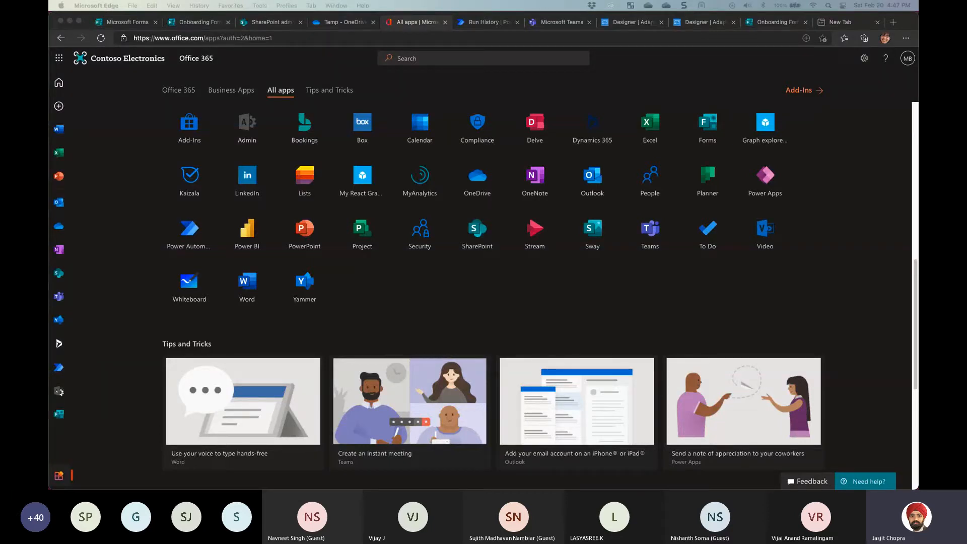
{"action": "left_click_drag", "start_coordinate": [688, 201], "coordinate": [325, 39]}
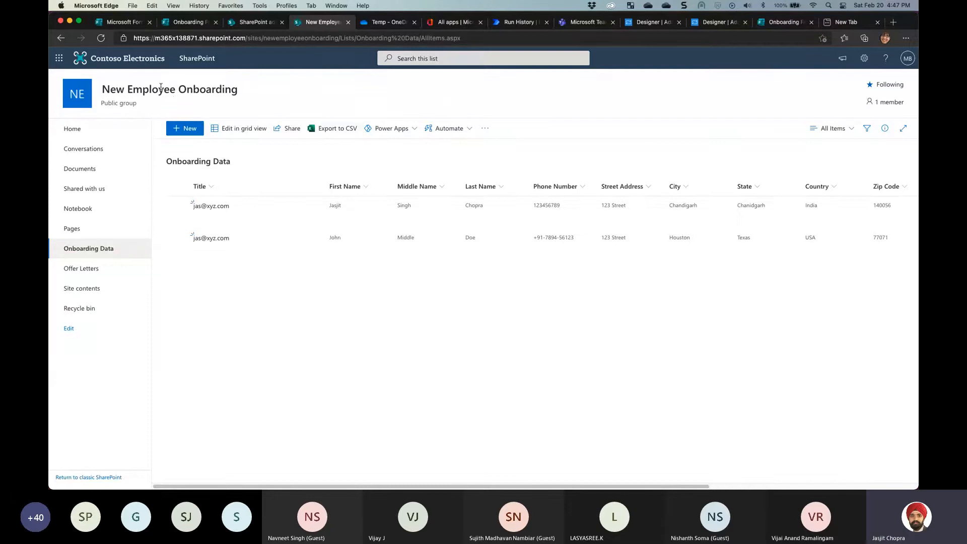
Highlight the New Employee Onboarding site name, then scroll right to the Address and Status columns
{"action": "left_click", "coordinate": [121, 89]}
{"action": "left_click_drag", "start_coordinate": [102, 89], "coordinate": [186, 90]}
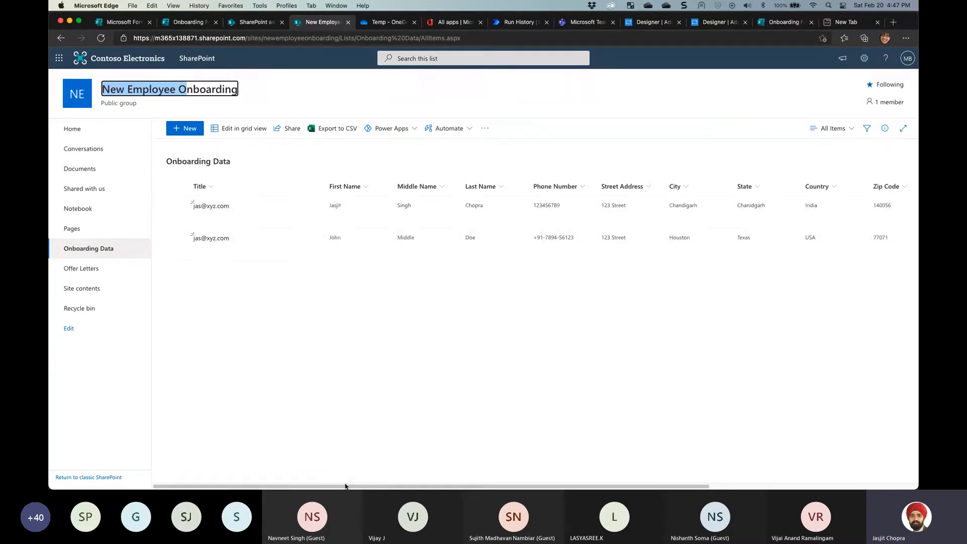
{"action": "left_click_drag", "start_coordinate": [345, 486], "coordinate": [607, 475]}
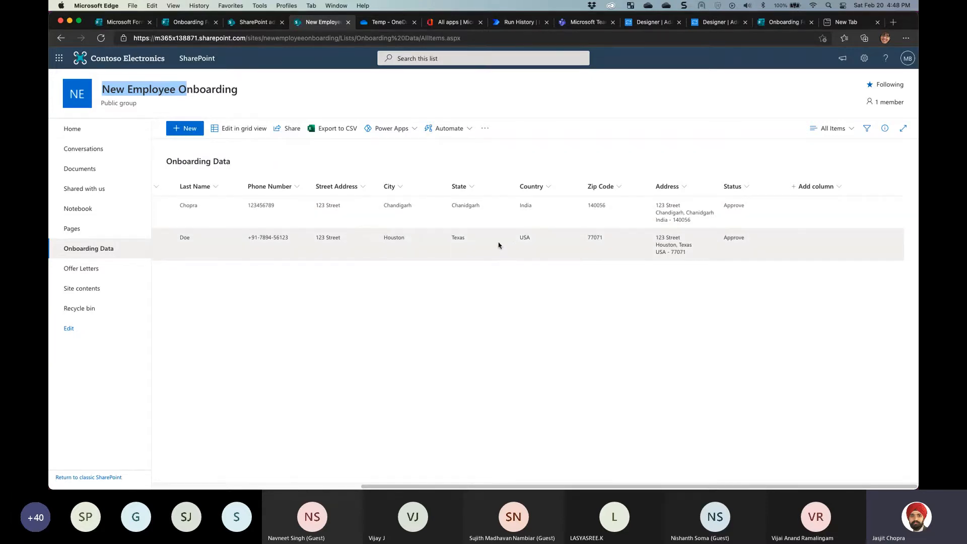
Scroll the Onboarding Data list back to its left-hand columns
{"action": "mouse_move", "coordinate": [552, 476]}
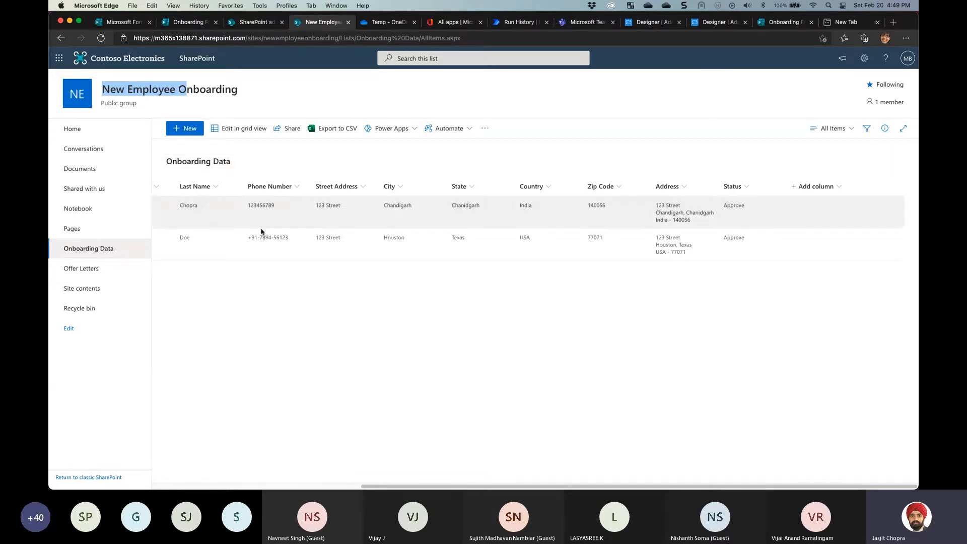
{"action": "scroll", "coordinate": [199, 458], "scroll_direction": "left", "scroll_amount": 10}
{"action": "scroll", "coordinate": [199, 458], "scroll_direction": "left", "scroll_amount": 2}
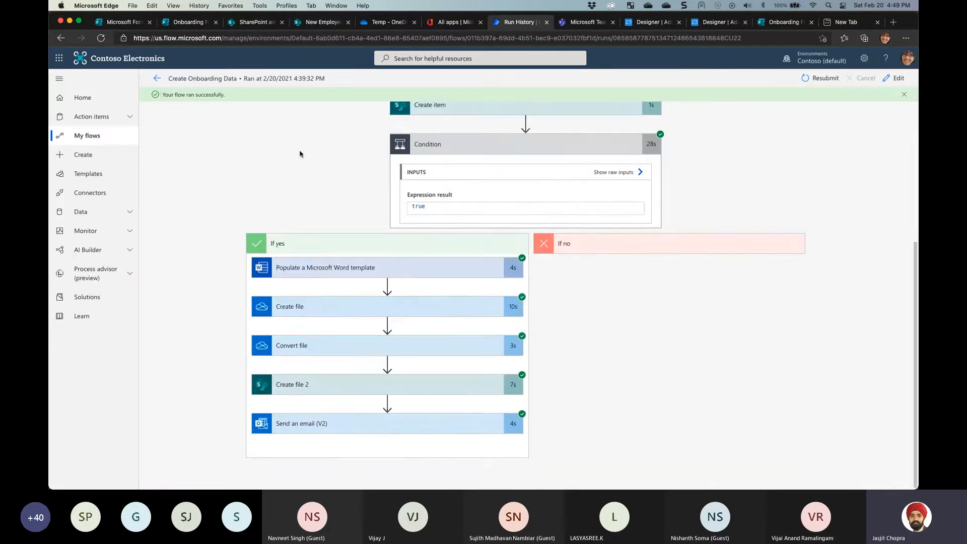
Return to the flow's details page and open the flow in the editor
{"action": "scroll", "coordinate": [299, 154], "scroll_direction": "up", "scroll_amount": 5}
{"action": "left_click", "coordinate": [157, 78]}
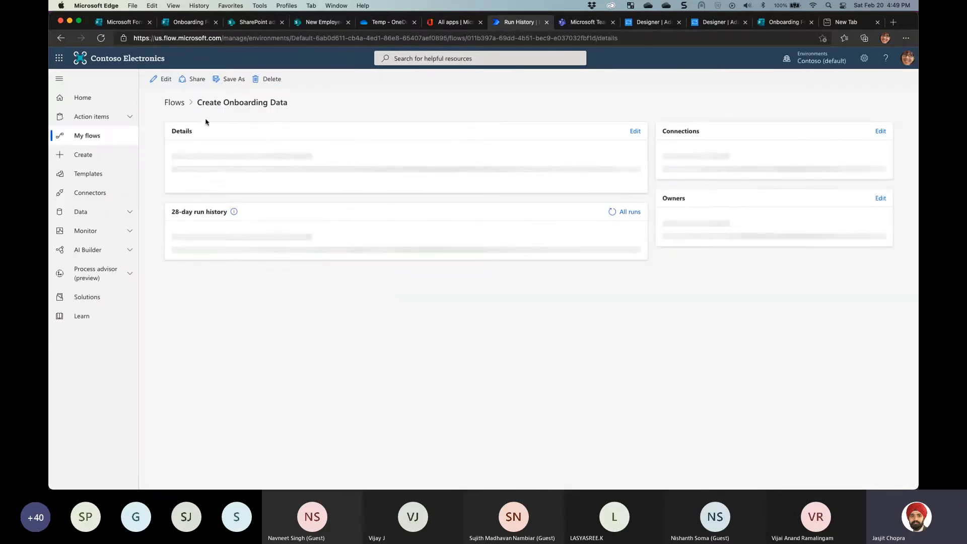
{"action": "left_click", "coordinate": [161, 79]}
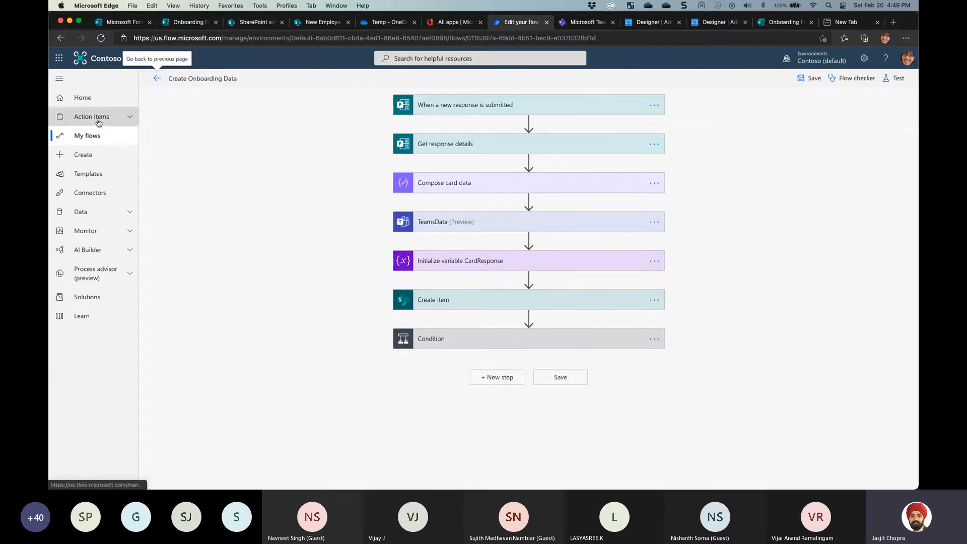
Start a new automated cloud flow with the Forms response trigger, then cancel it
{"action": "left_click", "coordinate": [89, 136]}
{"action": "left_click", "coordinate": [177, 79]}
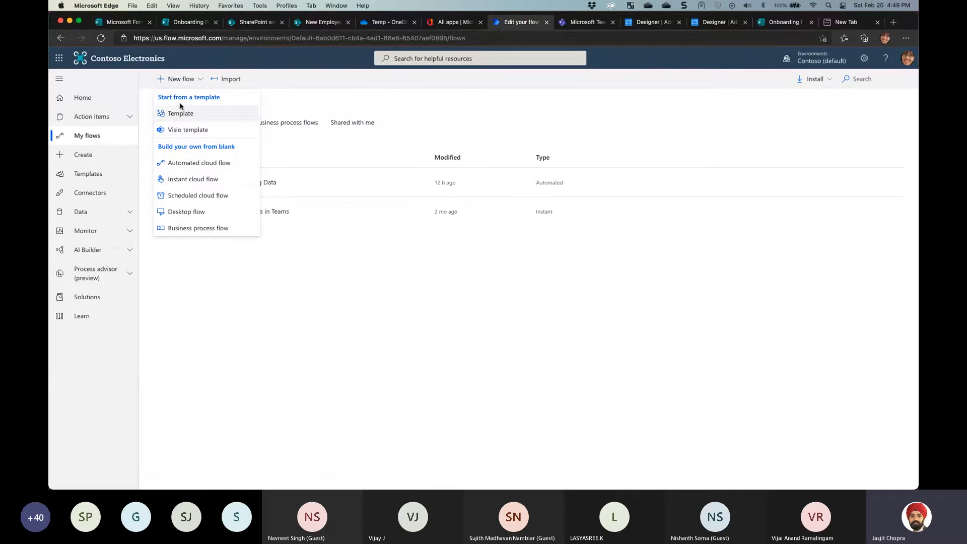
{"action": "left_click", "coordinate": [93, 161]}
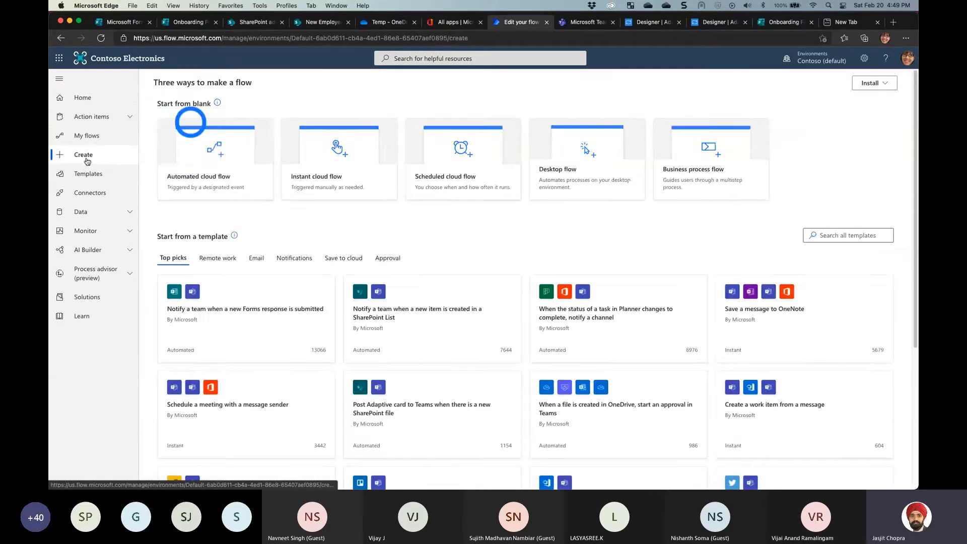
{"action": "left_click", "coordinate": [204, 183]}
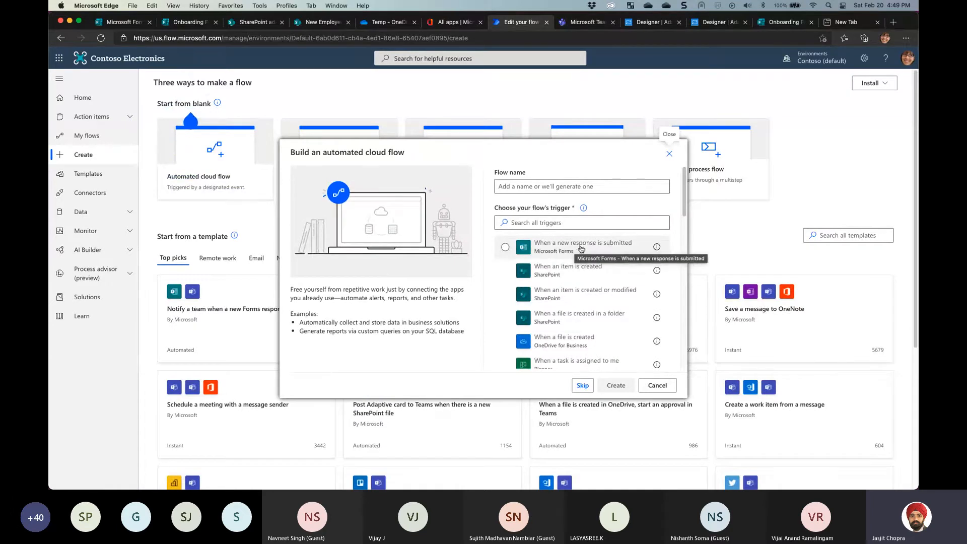
{"action": "left_click", "coordinate": [555, 253]}
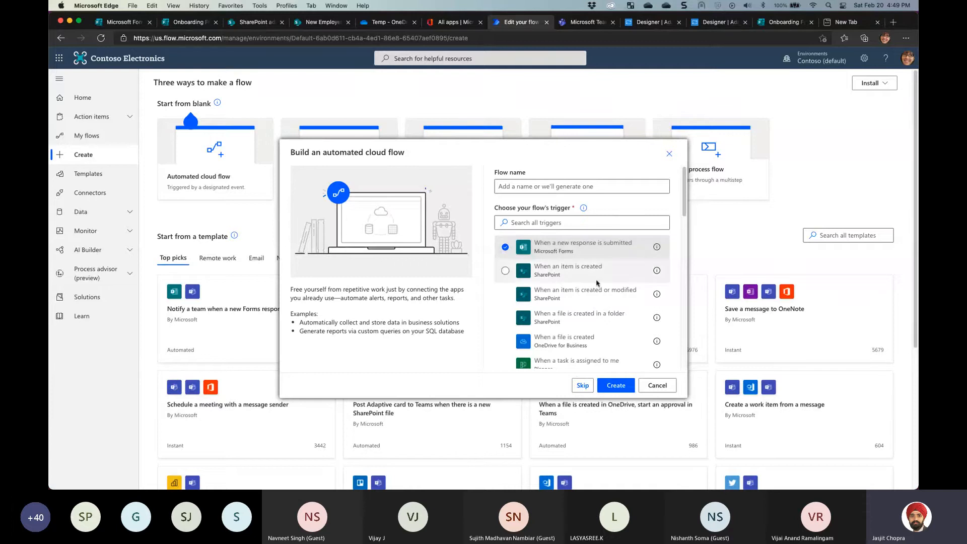
{"action": "left_click", "coordinate": [670, 154]}
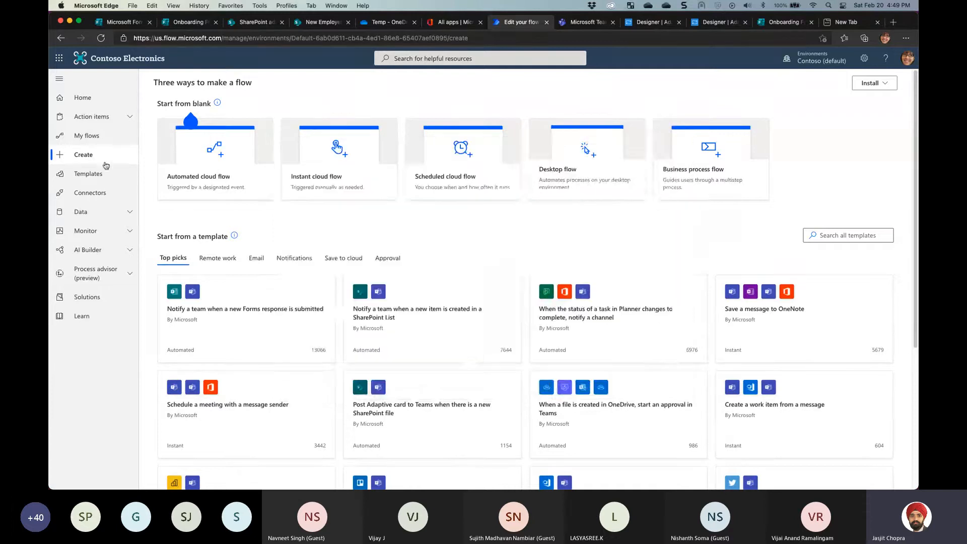
{"action": "left_click", "coordinate": [85, 136]}
Open Create Onboarding Data for editing and confirm its trigger uses Onboarding Form
{"action": "left_click", "coordinate": [242, 182]}
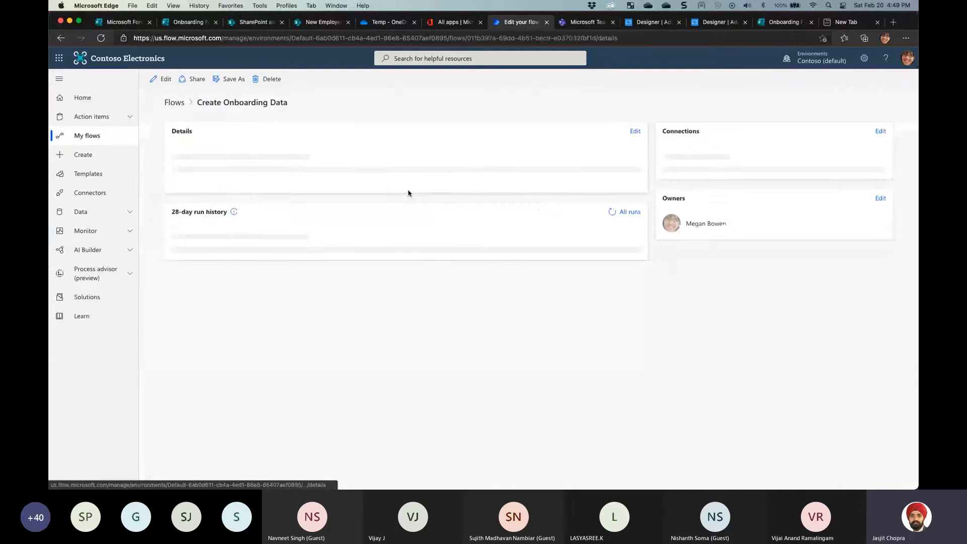
{"action": "left_click", "coordinate": [162, 79]}
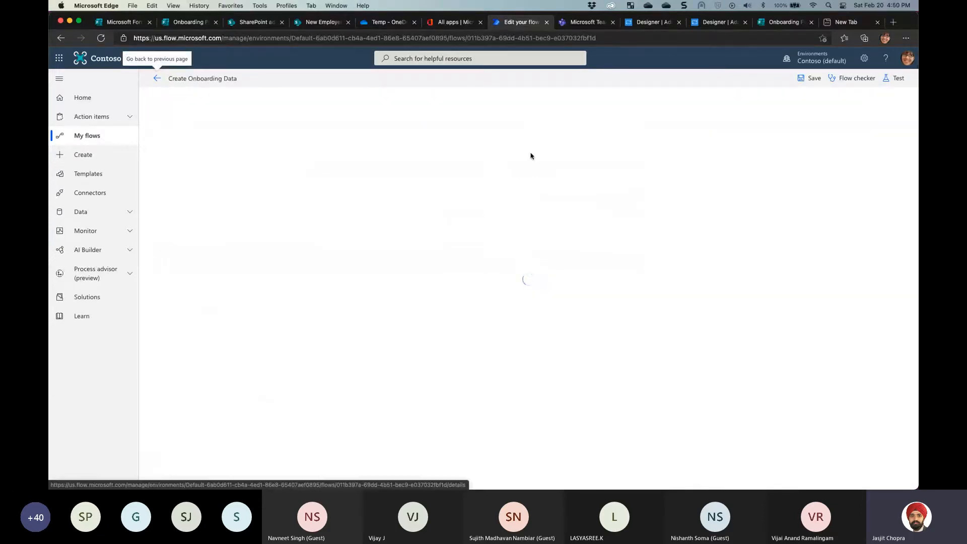
{"action": "left_click", "coordinate": [504, 108]}
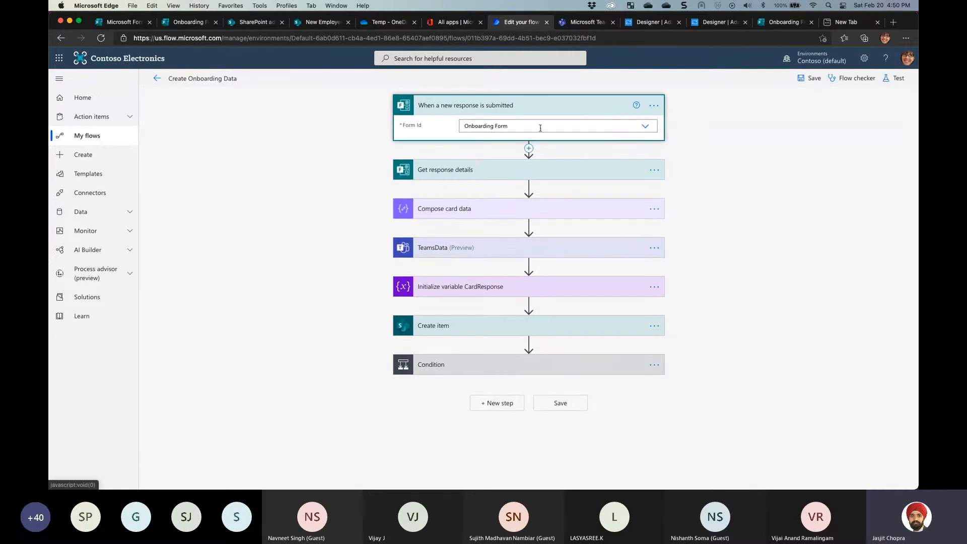
{"action": "left_click", "coordinate": [644, 126]}
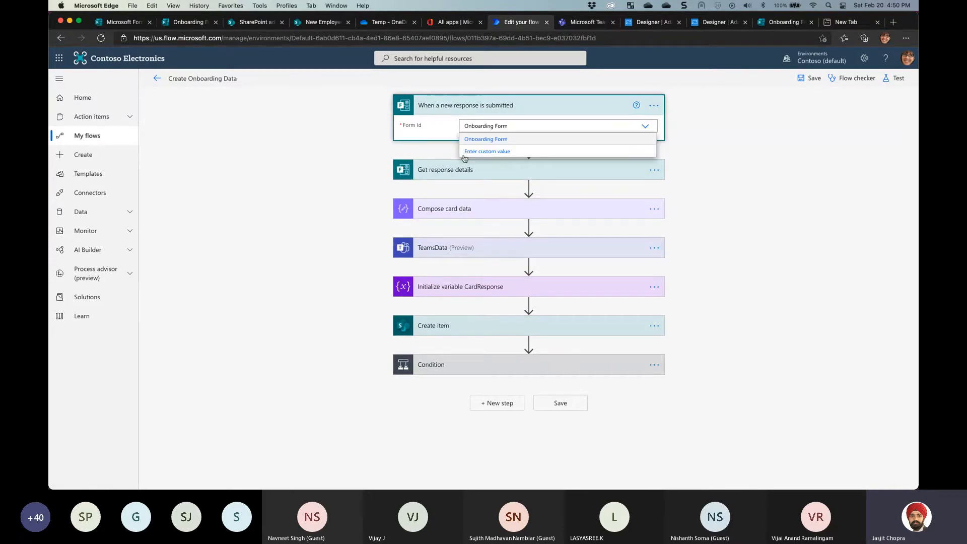
{"action": "left_click", "coordinate": [511, 139]}
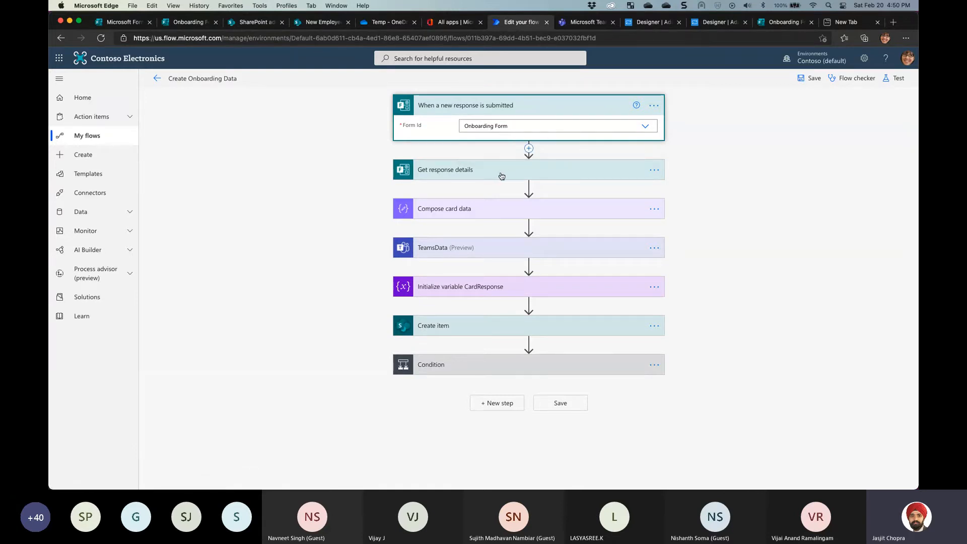
Look over Get response details, then expand Compose card data to show its card JSON
{"action": "left_click", "coordinate": [521, 174]}
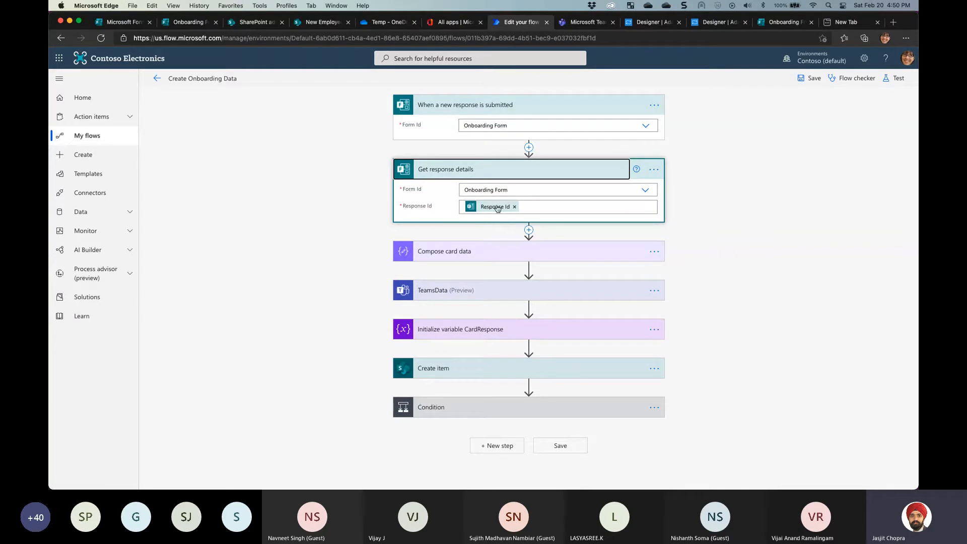
{"action": "mouse_move", "coordinate": [500, 208]}
{"action": "left_click", "coordinate": [458, 218]}
{"action": "left_click", "coordinate": [459, 172]}
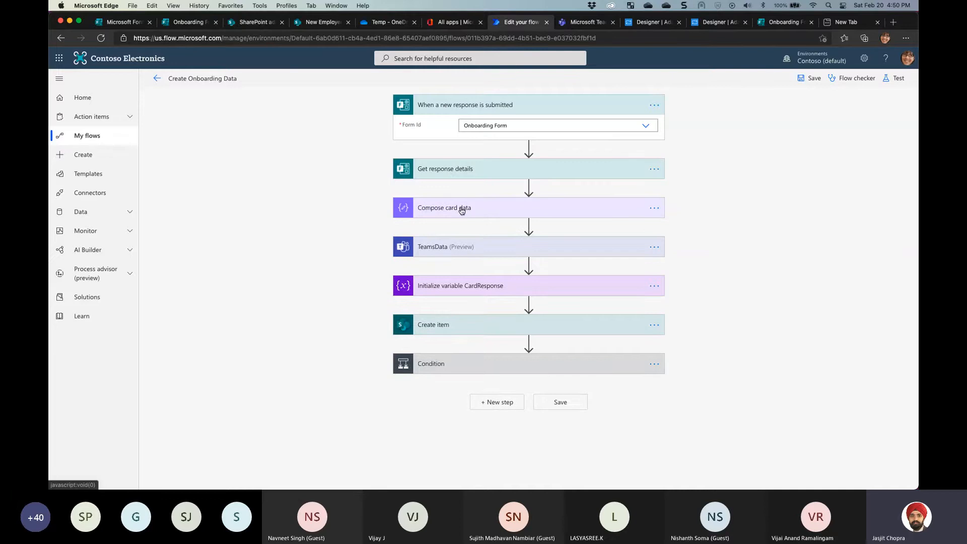
{"action": "left_click", "coordinate": [462, 211]}
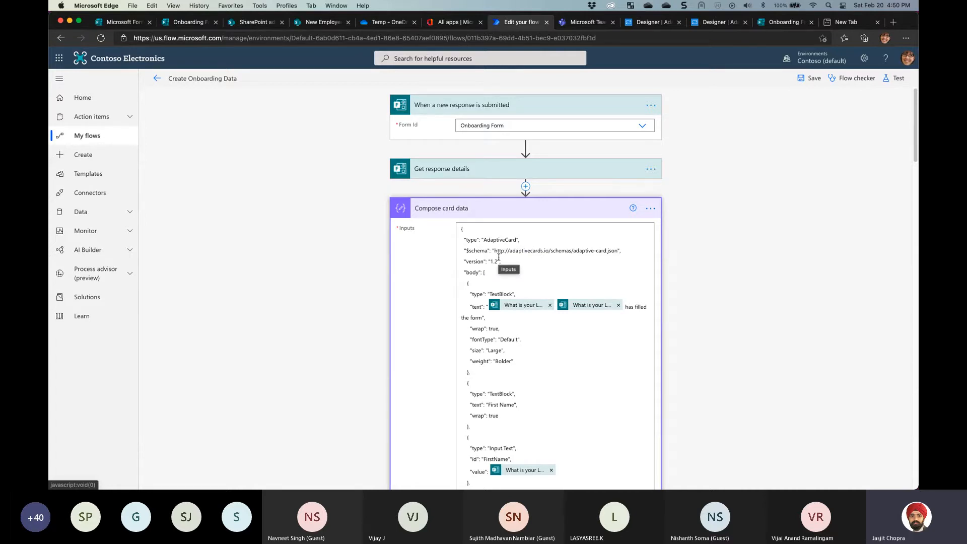
Preview the card's Generate Offer Letter action in the designer, then exit Preview mode
{"action": "left_click", "coordinate": [651, 22]}
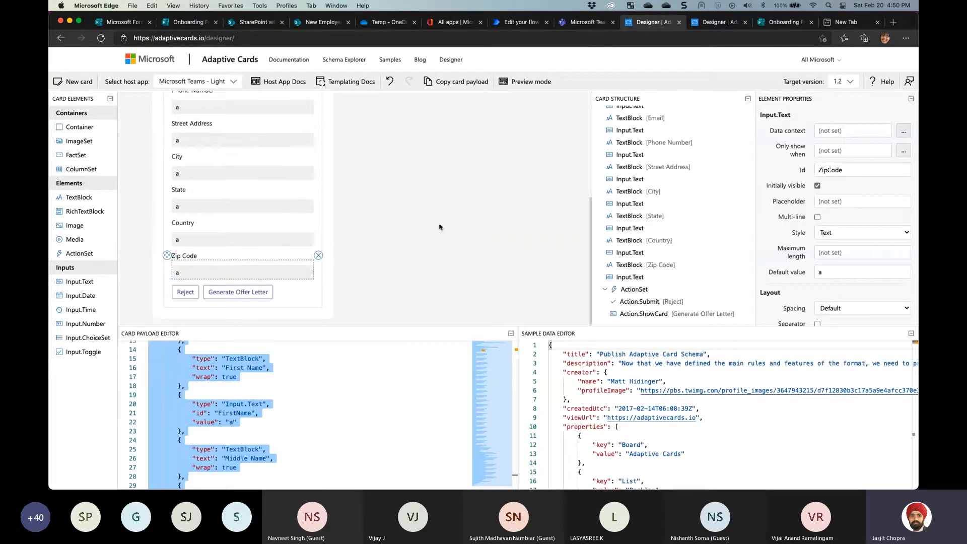
{"action": "scroll", "coordinate": [439, 226], "scroll_direction": "up", "scroll_amount": 5}
{"action": "scroll", "coordinate": [440, 227], "scroll_direction": "down", "scroll_amount": 5}
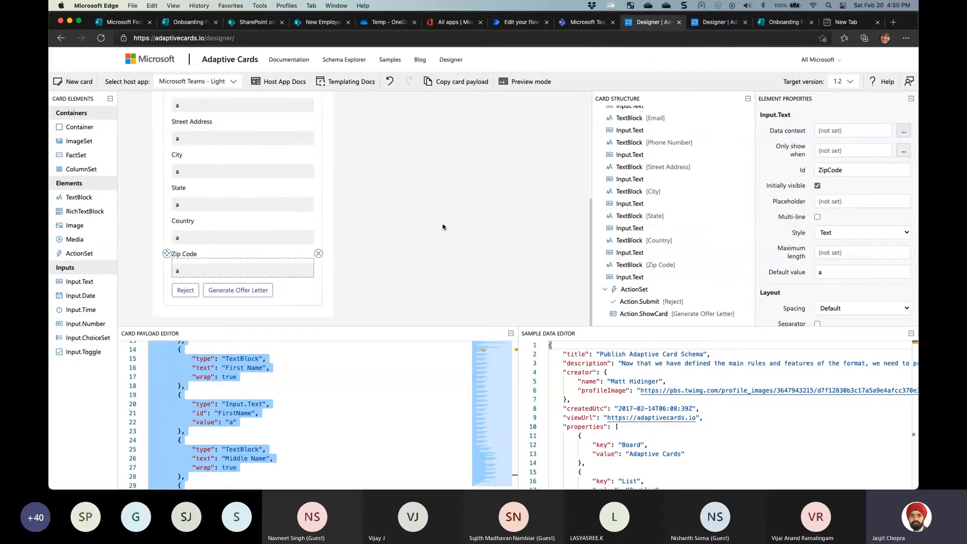
{"action": "left_click", "coordinate": [263, 290]}
{"action": "left_click", "coordinate": [525, 82]}
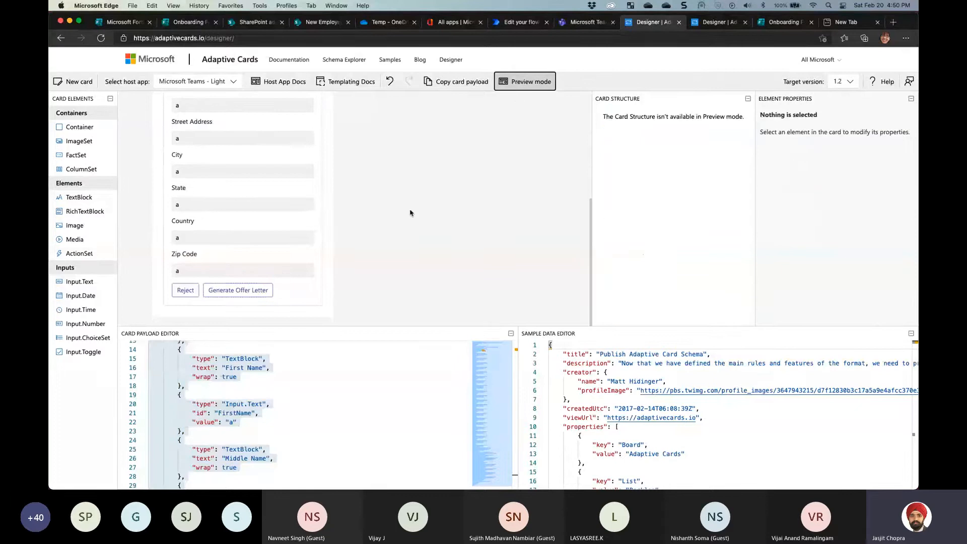
{"action": "left_click", "coordinate": [261, 293]}
{"action": "scroll", "coordinate": [325, 238], "scroll_direction": "up", "scroll_amount": 10}
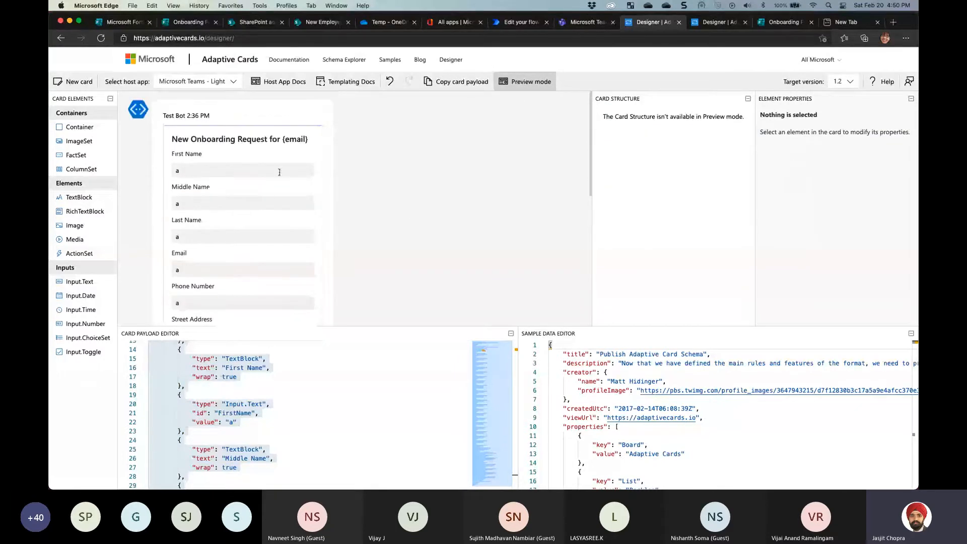
{"action": "left_click", "coordinate": [523, 82]}
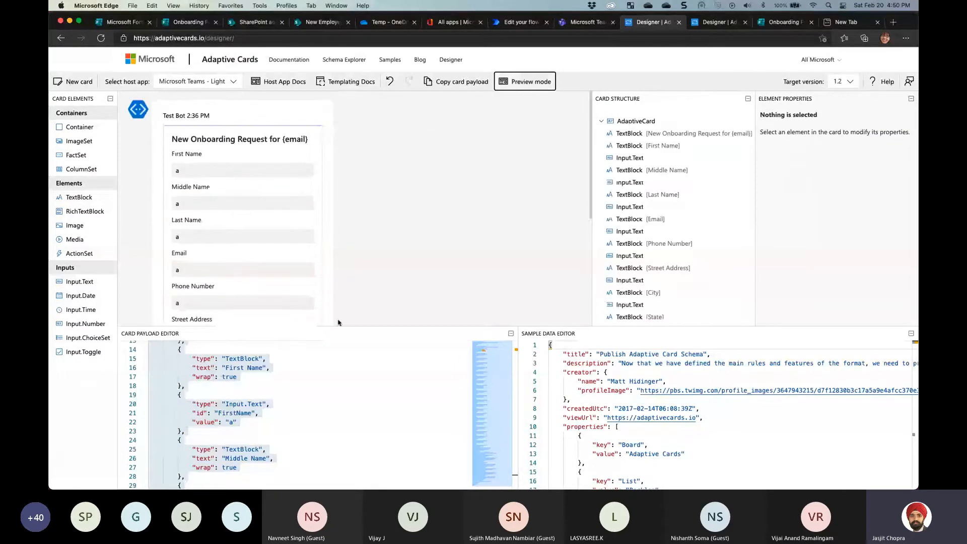
{"action": "scroll", "coordinate": [278, 373], "scroll_direction": "up", "scroll_amount": 5}
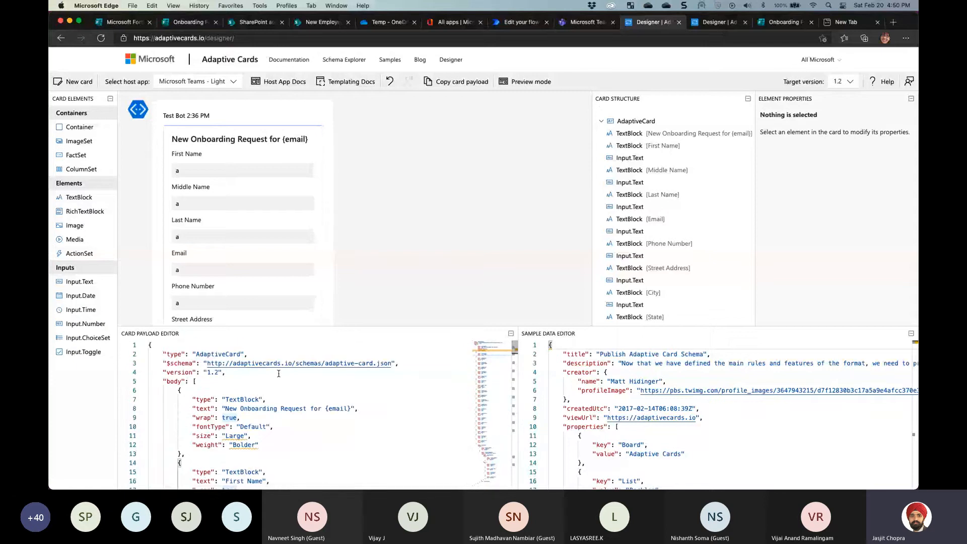
Copy the Adaptive Cards Designer's web address from the address bar
{"action": "left_click", "coordinate": [175, 41]}
{"action": "right_click", "coordinate": [176, 42]}
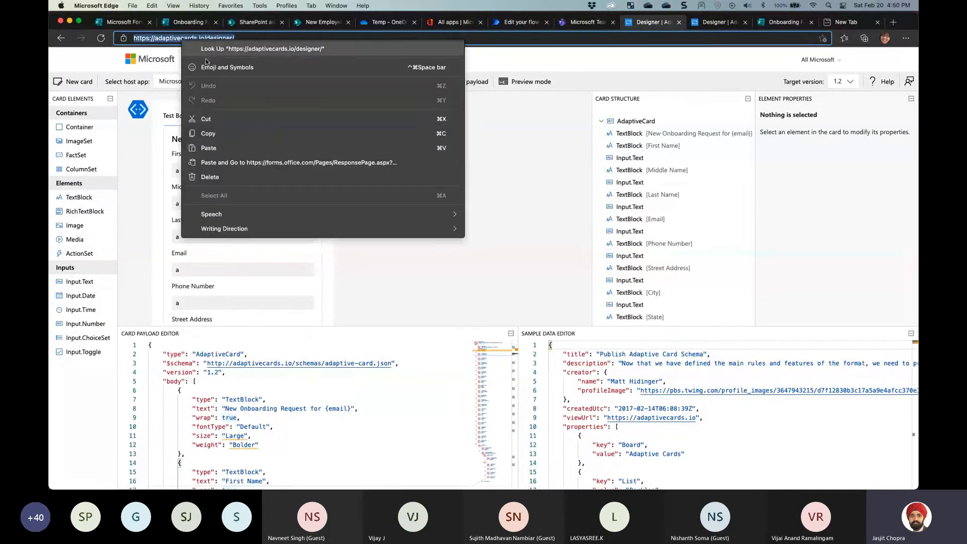
{"action": "left_click", "coordinate": [214, 135]}
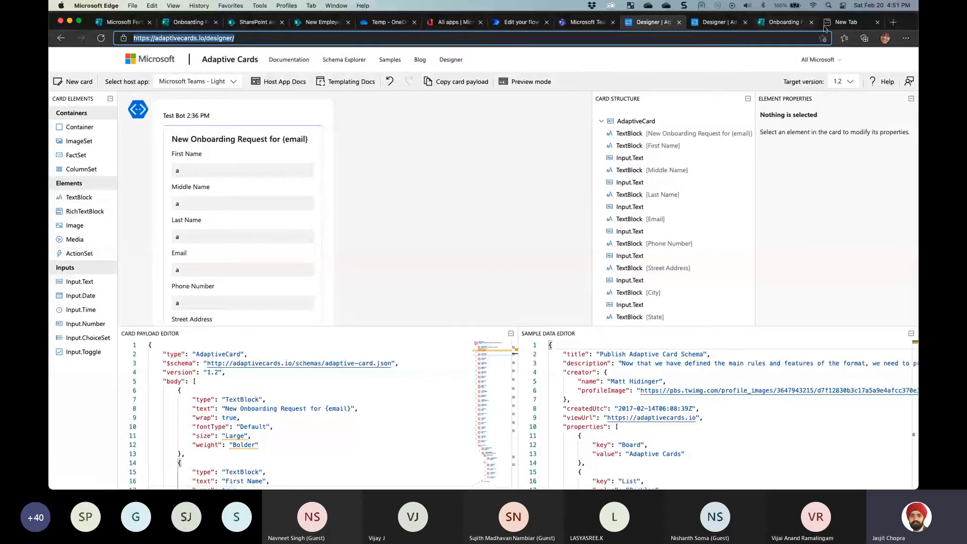
Load the pasted designer URL in a new tab and open the Select host app list
{"action": "left_click", "coordinate": [849, 26]}
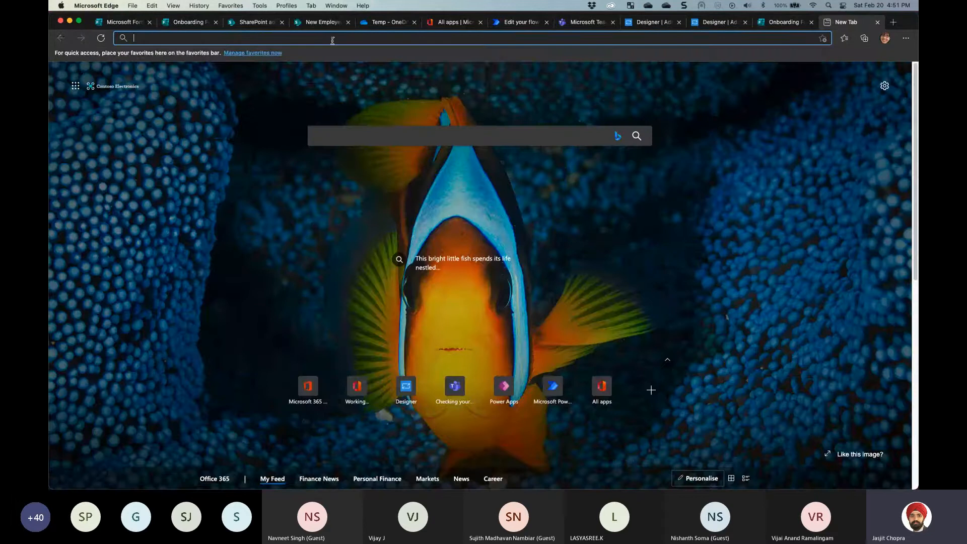
{"action": "key", "text": "super+v"}
{"action": "key", "text": "Return"}
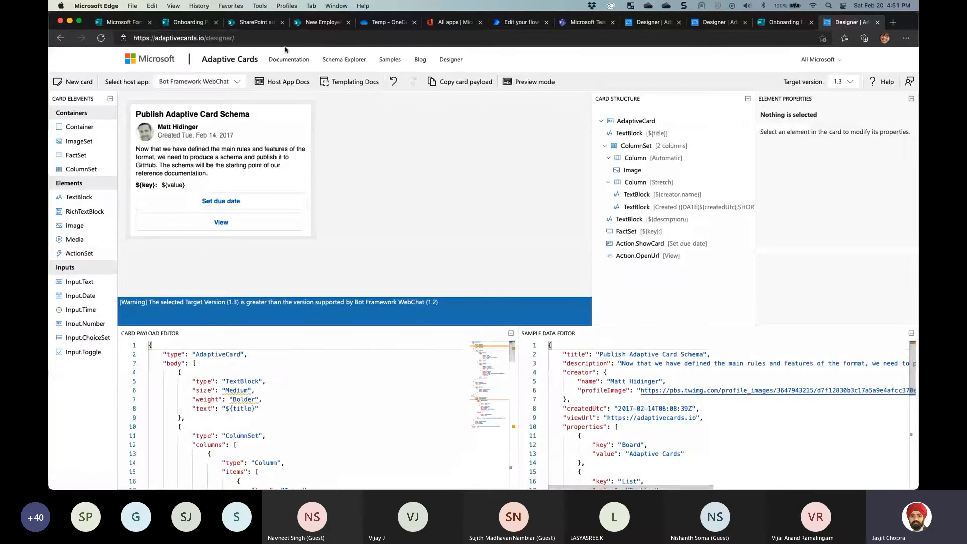
{"action": "left_click", "coordinate": [232, 42]}
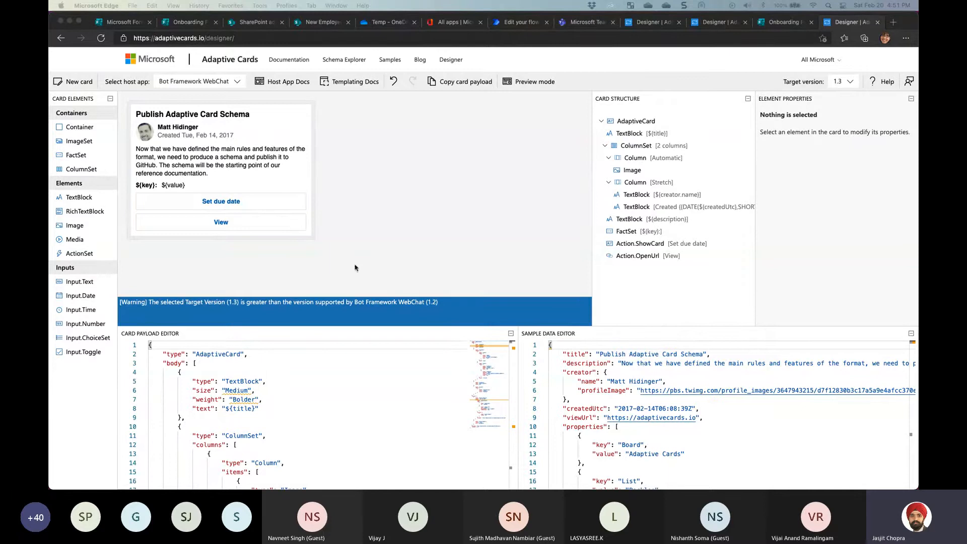
{"action": "left_click", "coordinate": [228, 85]}
{"action": "left_click", "coordinate": [228, 85]}
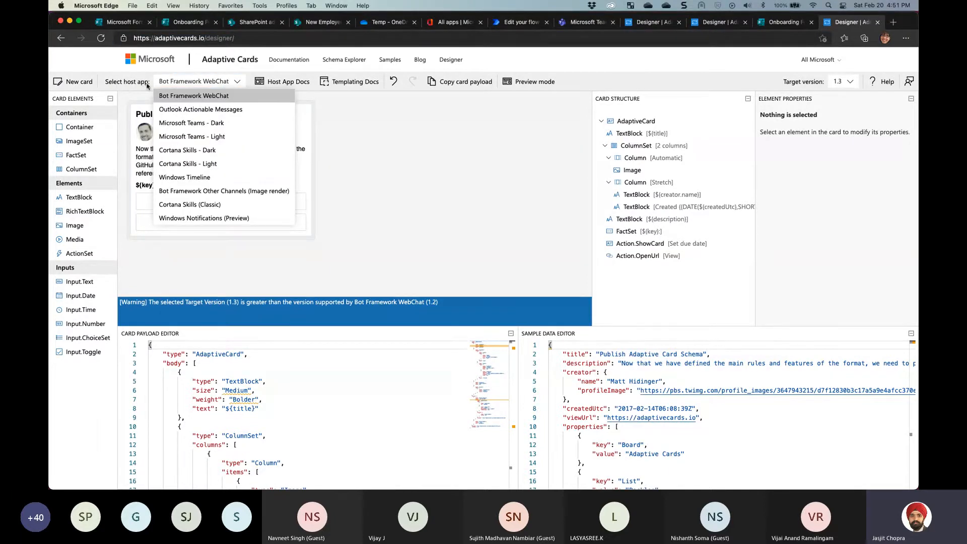
Preview the card in the Microsoft Teams - Light host, trying target version 1.3 before settling on 1.2
{"action": "left_click", "coordinate": [219, 137]}
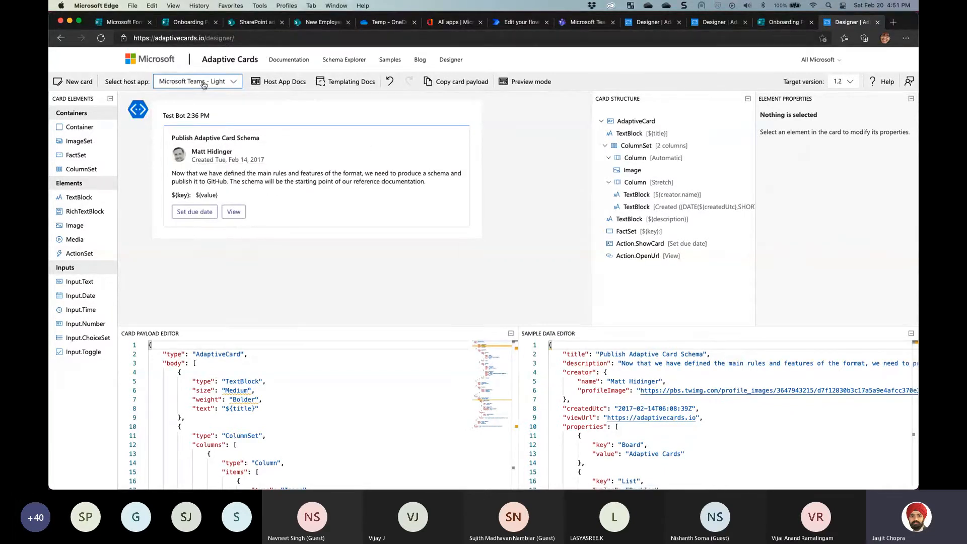
{"action": "left_click", "coordinate": [850, 85]}
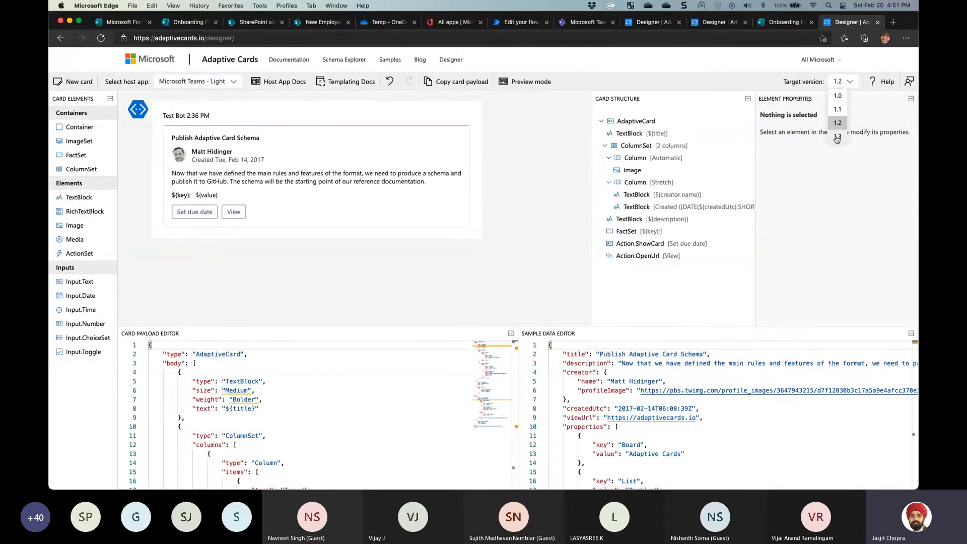
{"action": "left_click", "coordinate": [837, 137]}
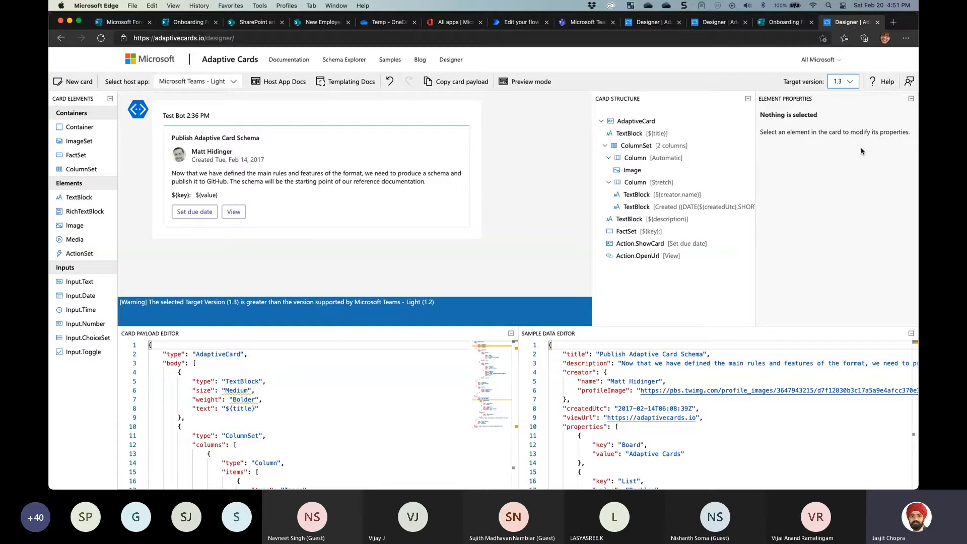
{"action": "left_click_drag", "start_coordinate": [208, 305], "coordinate": [354, 306]}
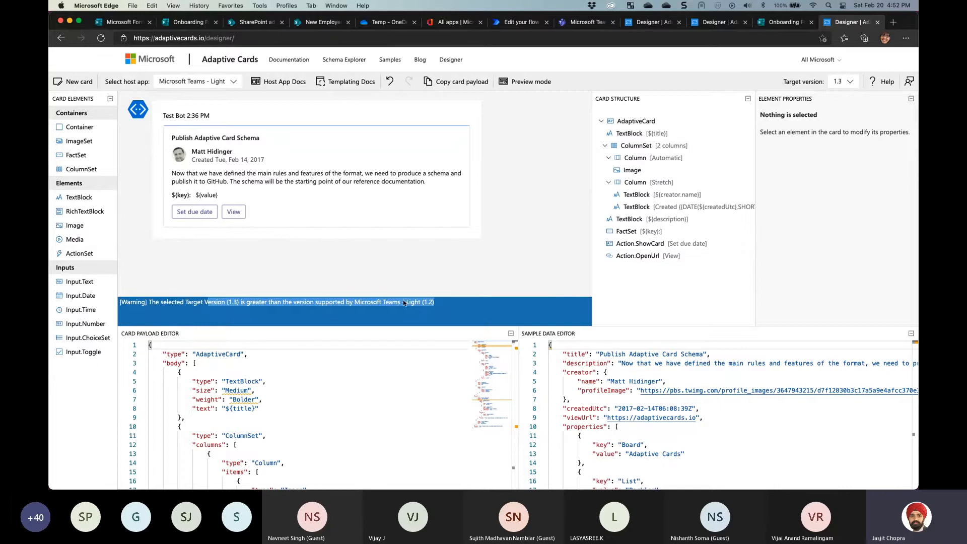
{"action": "left_click", "coordinate": [841, 83]}
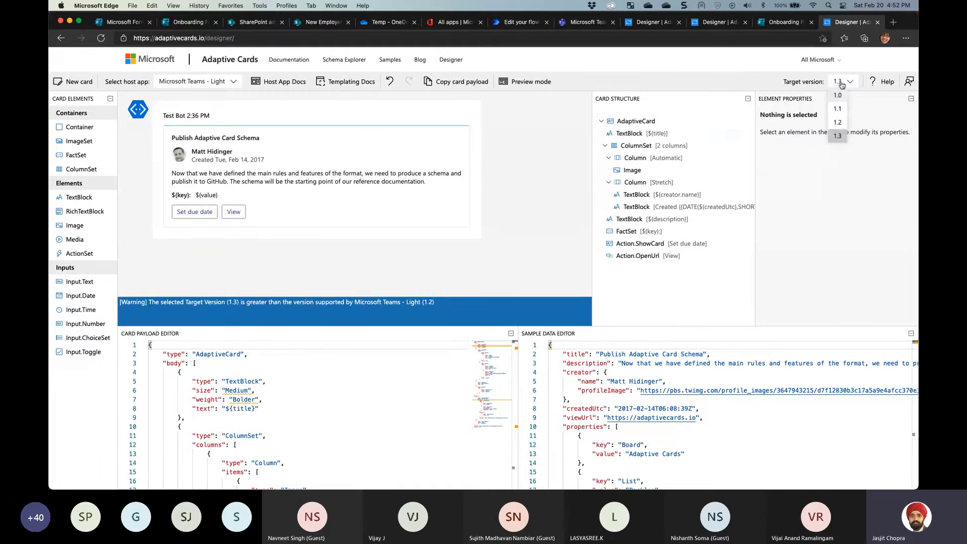
{"action": "left_click", "coordinate": [838, 123]}
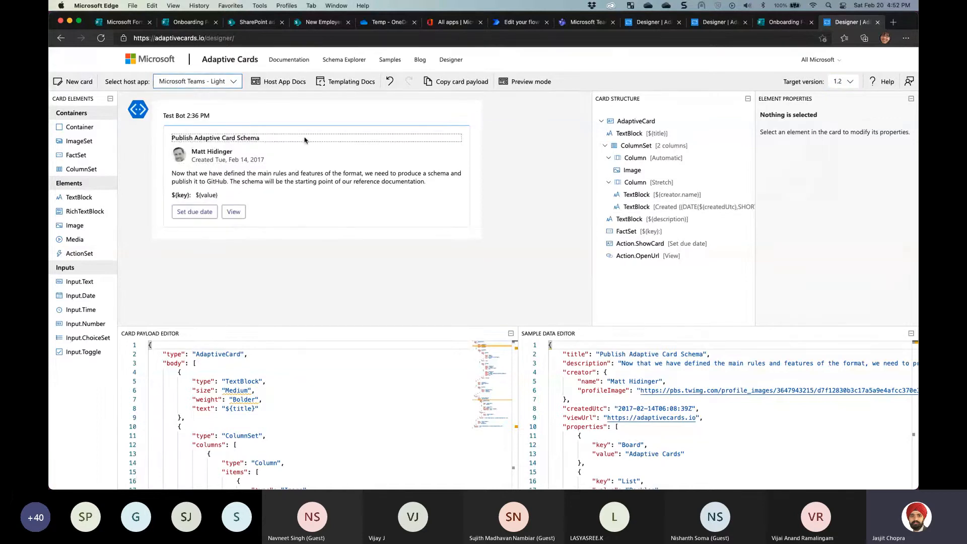
Delete the card's header elements: title, creator name, Created date, profile image and two-column layout
{"action": "left_click", "coordinate": [462, 132]}
{"action": "left_click", "coordinate": [466, 130]}
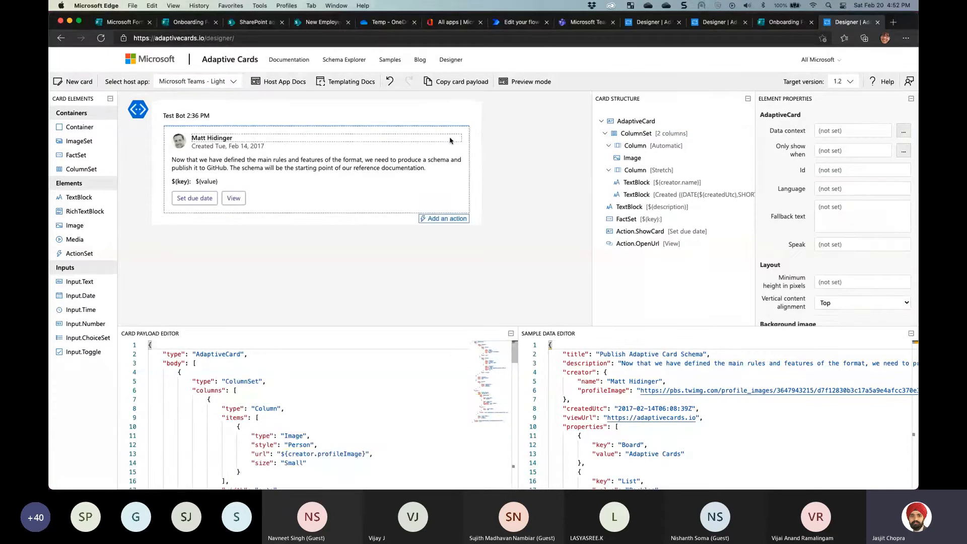
{"action": "left_click", "coordinate": [463, 134]}
{"action": "left_click", "coordinate": [466, 129]}
{"action": "left_click", "coordinate": [464, 135]}
{"action": "left_click", "coordinate": [466, 130]}
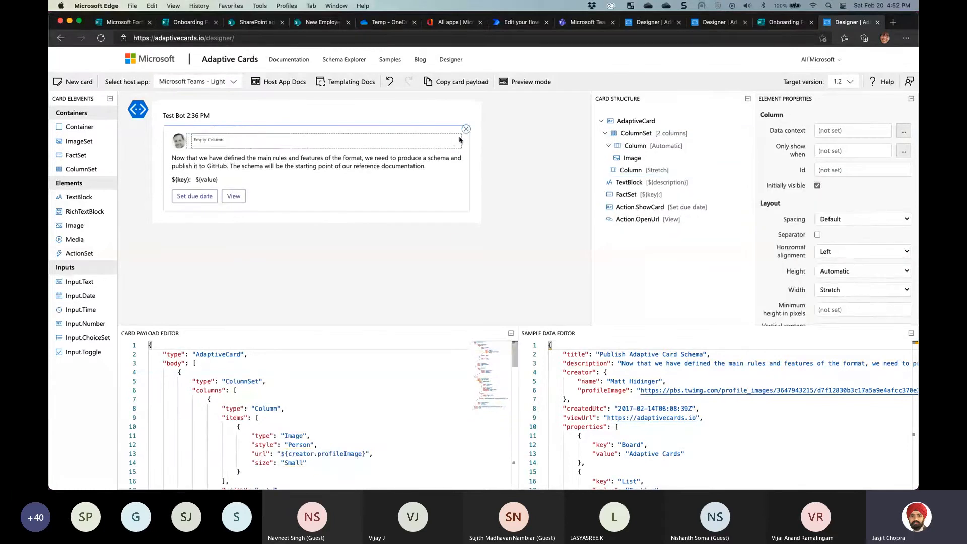
{"action": "left_click", "coordinate": [464, 135]}
{"action": "left_click", "coordinate": [466, 129]}
{"action": "left_click", "coordinate": [464, 135]}
{"action": "left_click", "coordinate": [466, 129]}
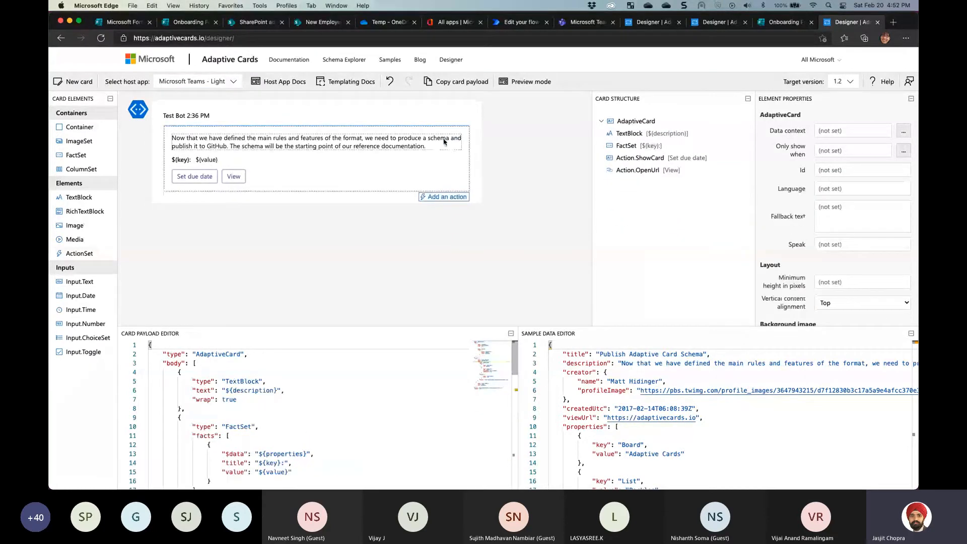
Delete the description paragraph, the FactSet, and the View and Set due date actions
{"action": "left_click", "coordinate": [464, 135]}
{"action": "left_click", "coordinate": [466, 129]}
{"action": "left_click", "coordinate": [206, 141]}
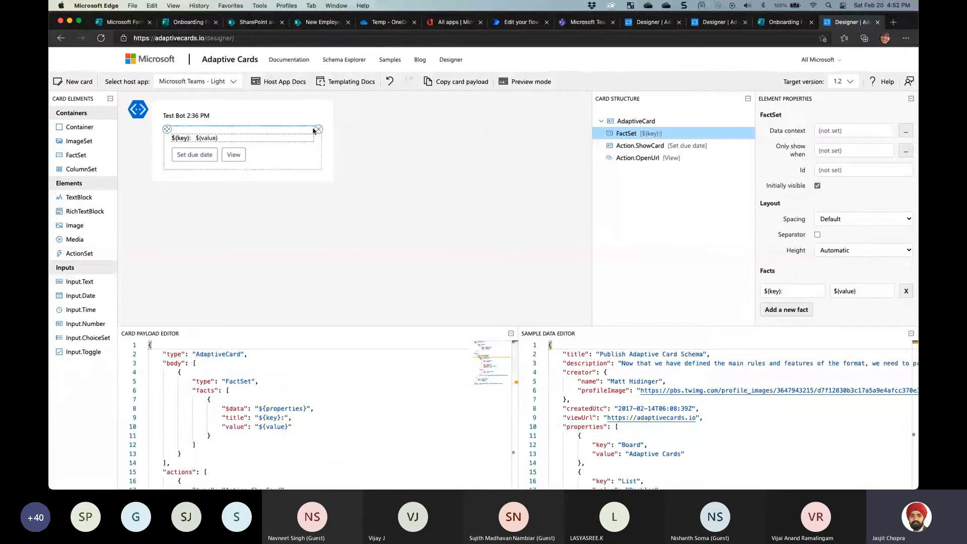
{"action": "left_click", "coordinate": [243, 145]}
{"action": "left_click", "coordinate": [244, 161]}
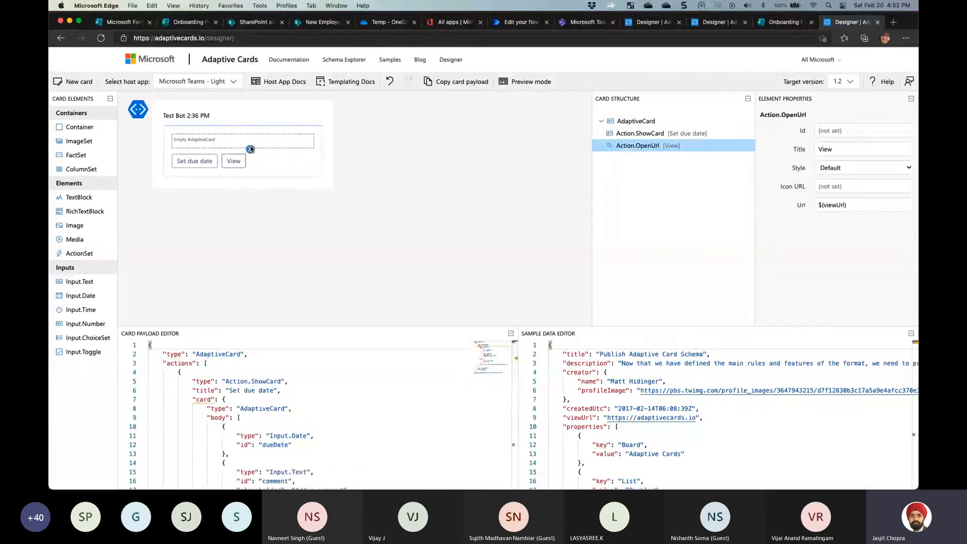
{"action": "left_click", "coordinate": [251, 149]}
{"action": "left_click", "coordinate": [196, 161]}
{"action": "left_click", "coordinate": [222, 149]}
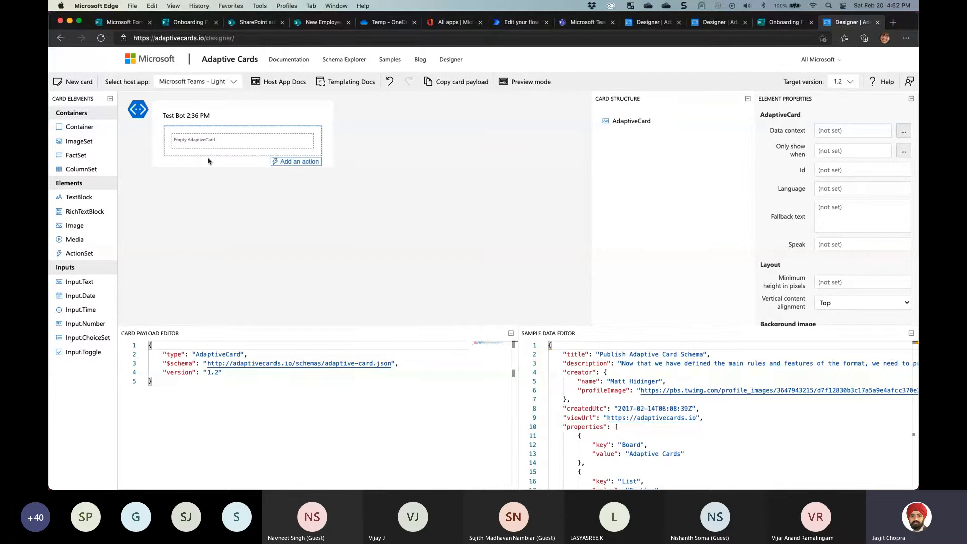
Add a text block to the empty card reading 'John Doe submitted the form'
{"action": "left_click_drag", "start_coordinate": [76, 198], "coordinate": [199, 143]}
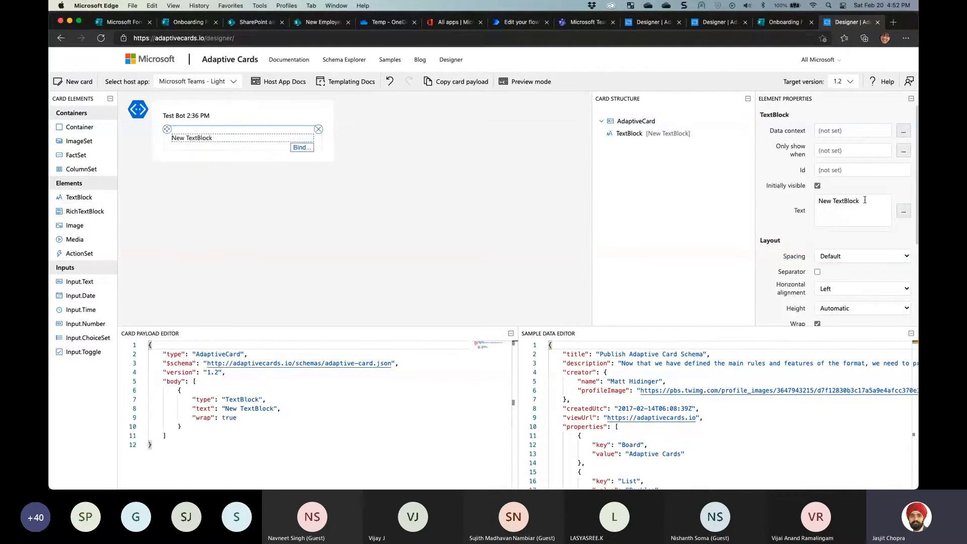
{"action": "left_click_drag", "start_coordinate": [865, 200], "coordinate": [772, 201]}
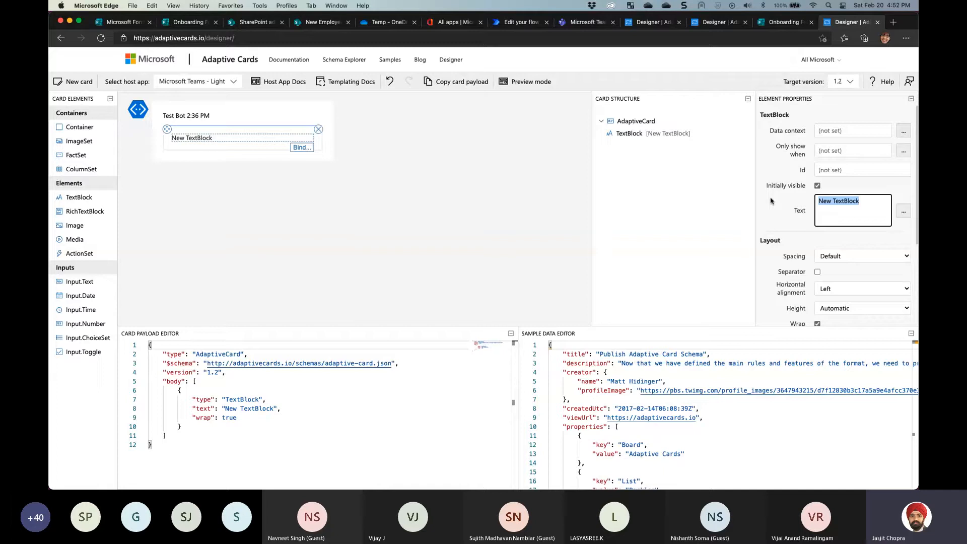
{"action": "type", "text": "John"}
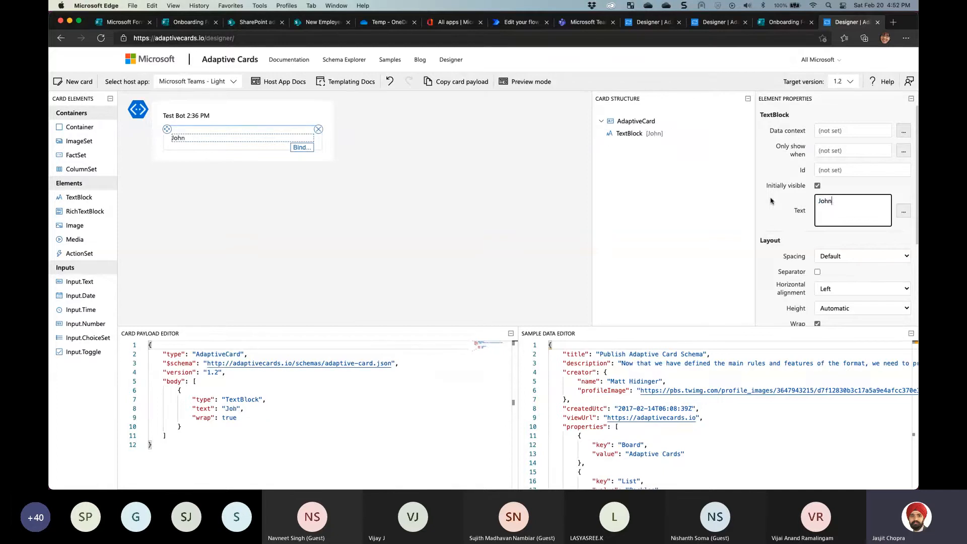
{"action": "type", "text": " Doe "}
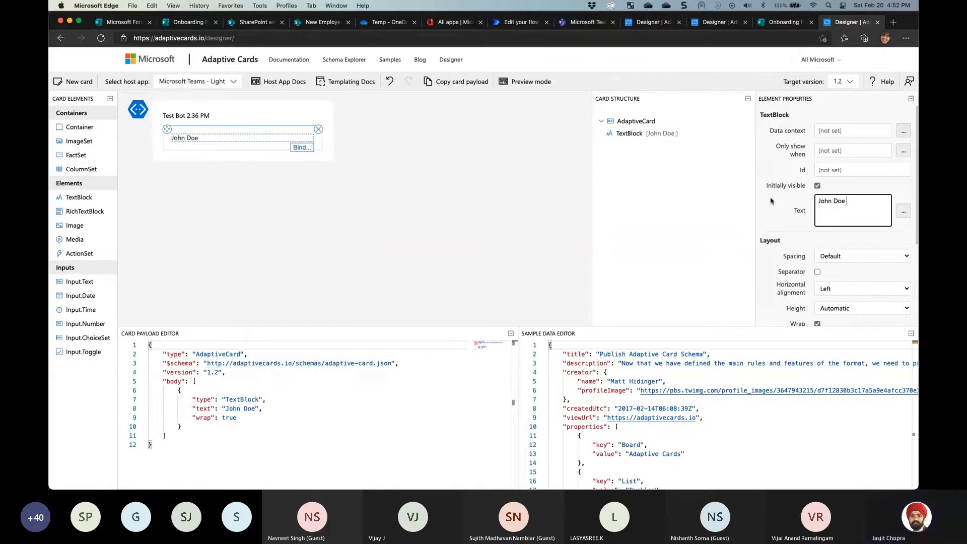
{"action": "type", "text": "submitted the form"}
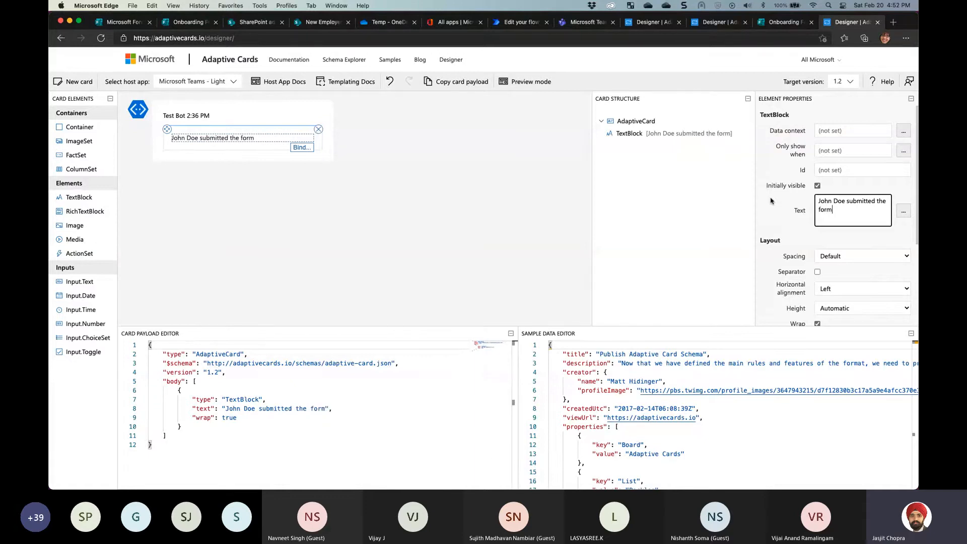
{"action": "scroll", "coordinate": [791, 237], "scroll_direction": "down", "scroll_amount": 5}
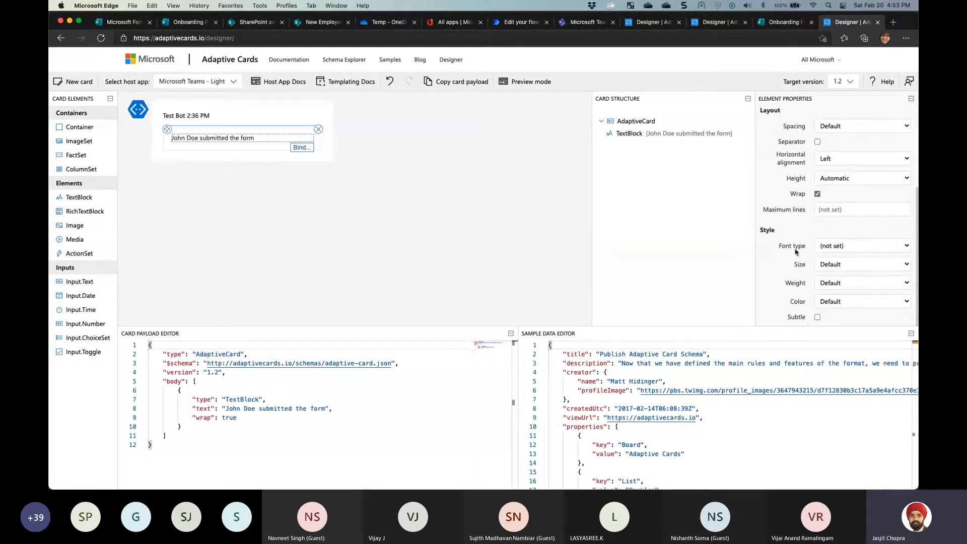
Set the title's font type to Default, size to Large and weight to Bolder
{"action": "left_click", "coordinate": [841, 248]}
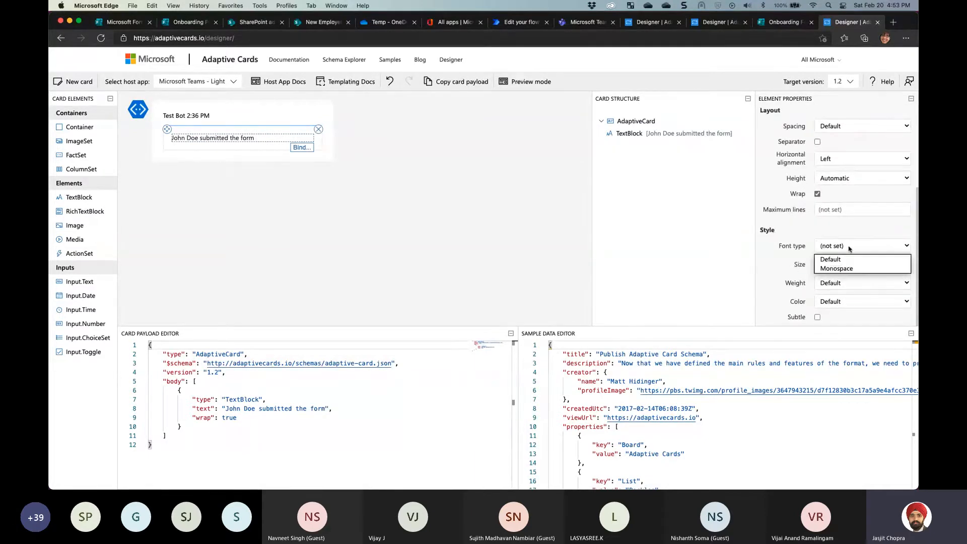
{"action": "left_click", "coordinate": [838, 269]}
{"action": "left_click", "coordinate": [837, 247]}
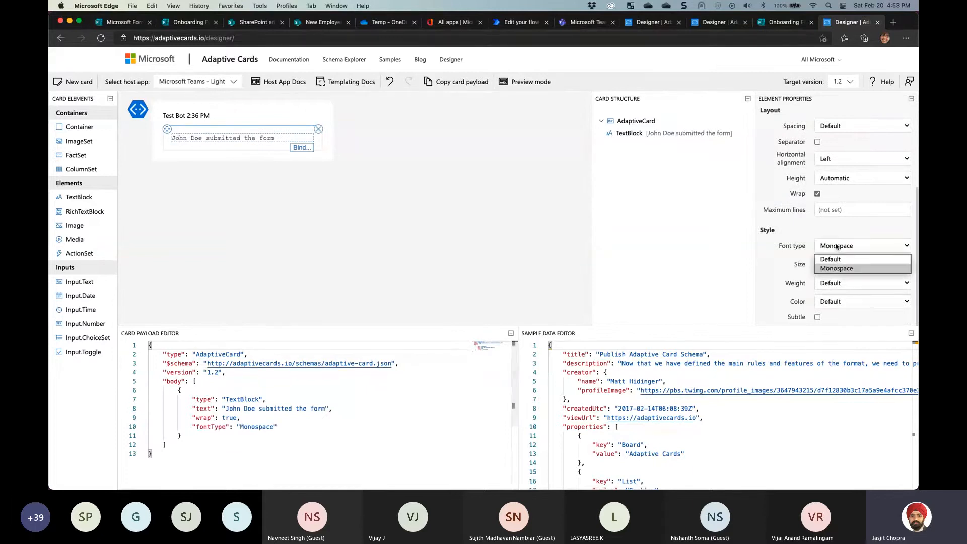
{"action": "left_click", "coordinate": [831, 259]}
{"action": "left_click", "coordinate": [841, 266]}
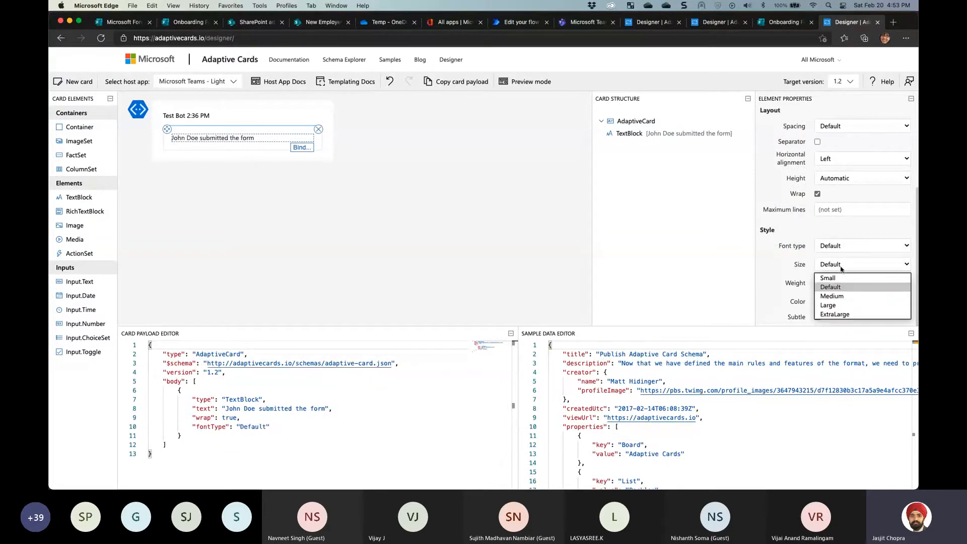
{"action": "left_click", "coordinate": [839, 304]}
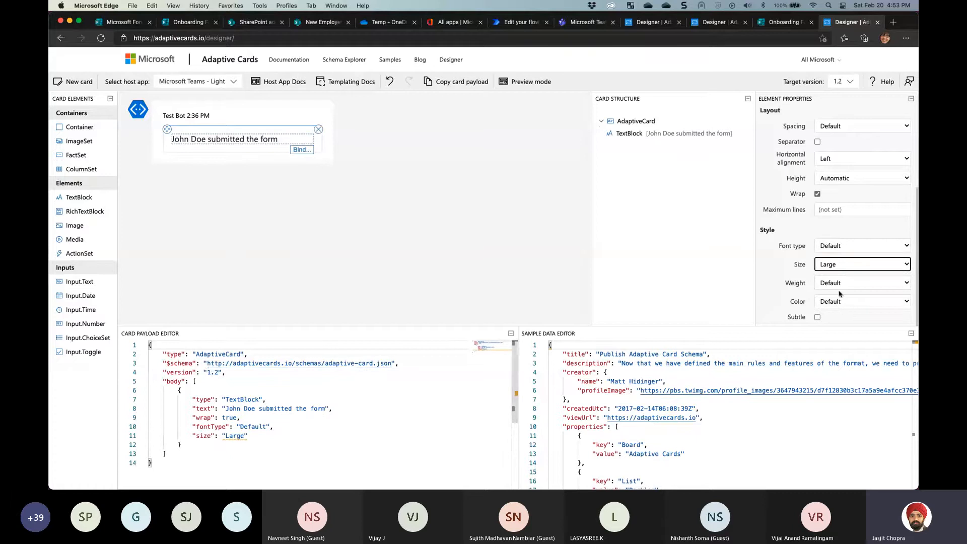
{"action": "left_click", "coordinate": [839, 284]}
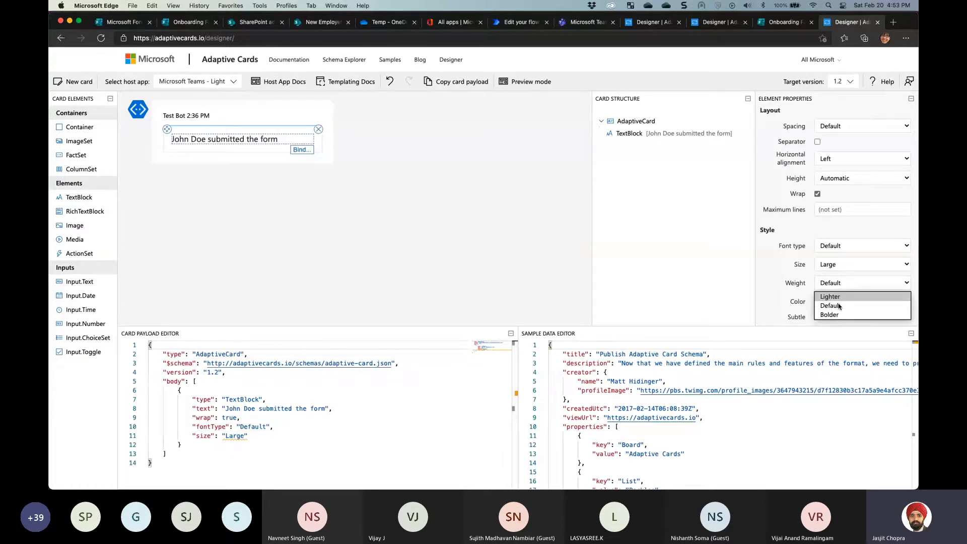
{"action": "left_click", "coordinate": [830, 315]}
Colour the title Accent, then switch to the Teams Onboarding channel
{"action": "left_click", "coordinate": [836, 301]}
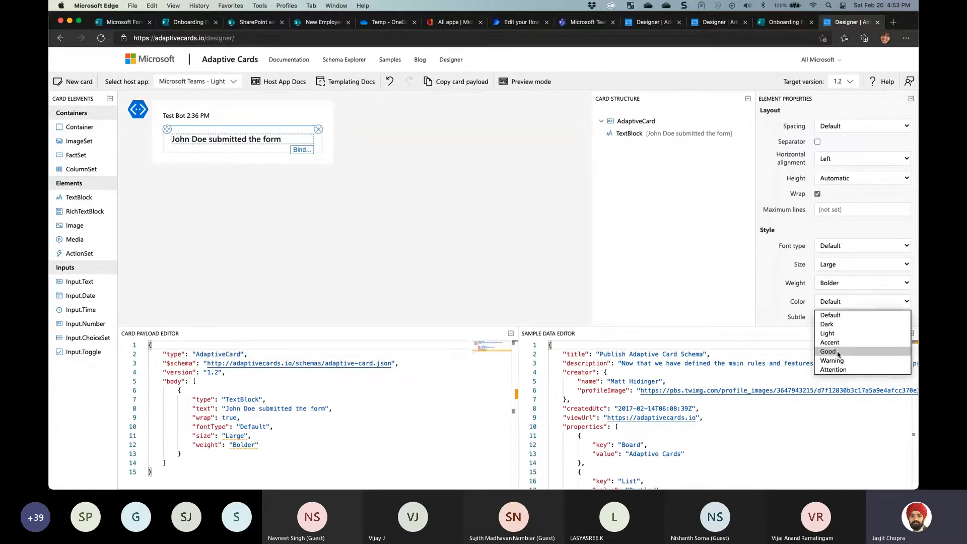
{"action": "left_click", "coordinate": [831, 357]}
{"action": "left_click", "coordinate": [847, 304]}
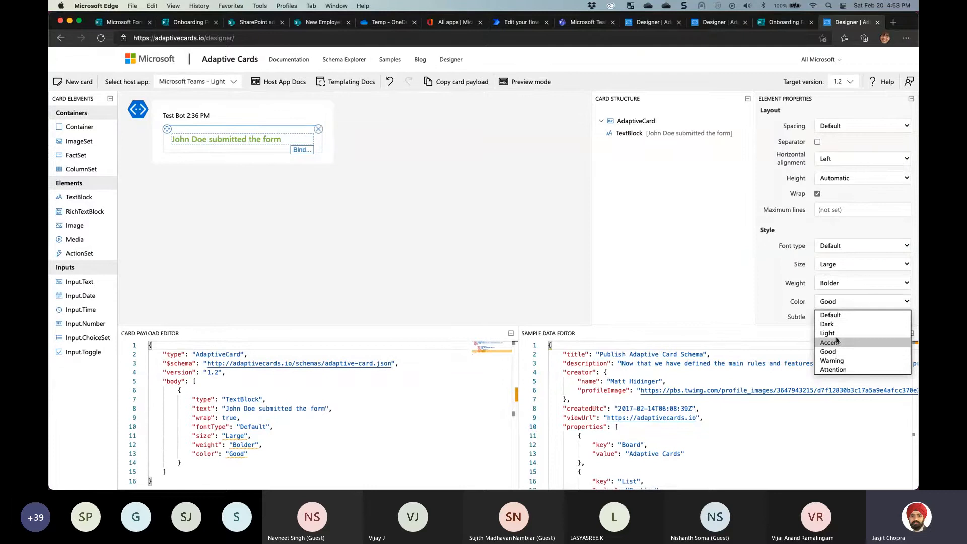
{"action": "left_click", "coordinate": [834, 334]}
{"action": "left_click", "coordinate": [846, 302]}
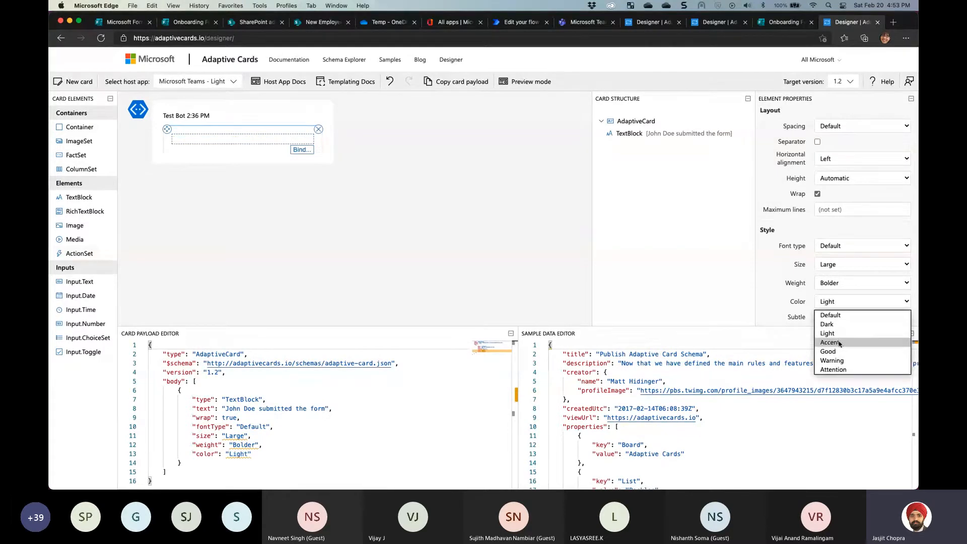
{"action": "left_click", "coordinate": [836, 343]}
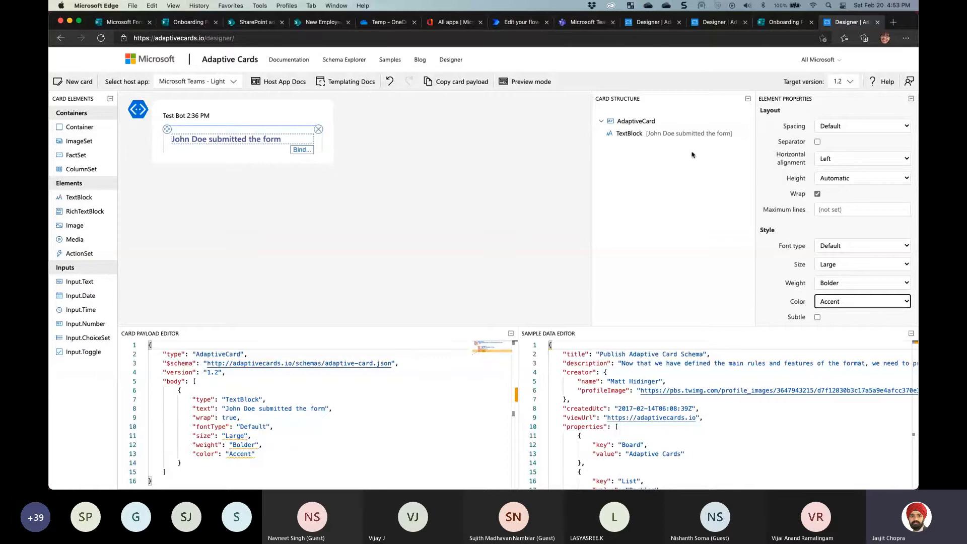
{"action": "left_click", "coordinate": [585, 23]}
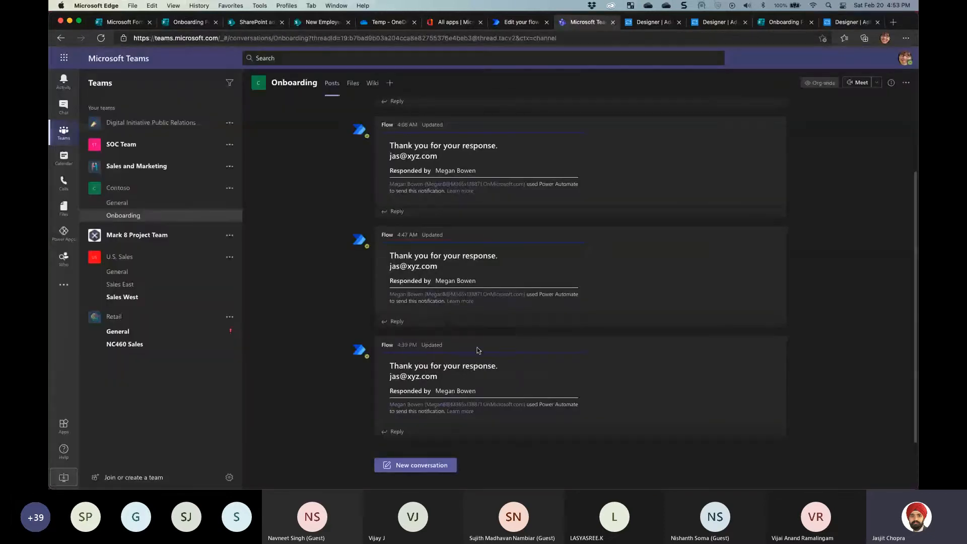
Highlight the thank-you message in the last Flow post, then return to the card designer
{"action": "left_click_drag", "start_coordinate": [399, 362], "coordinate": [477, 367]}
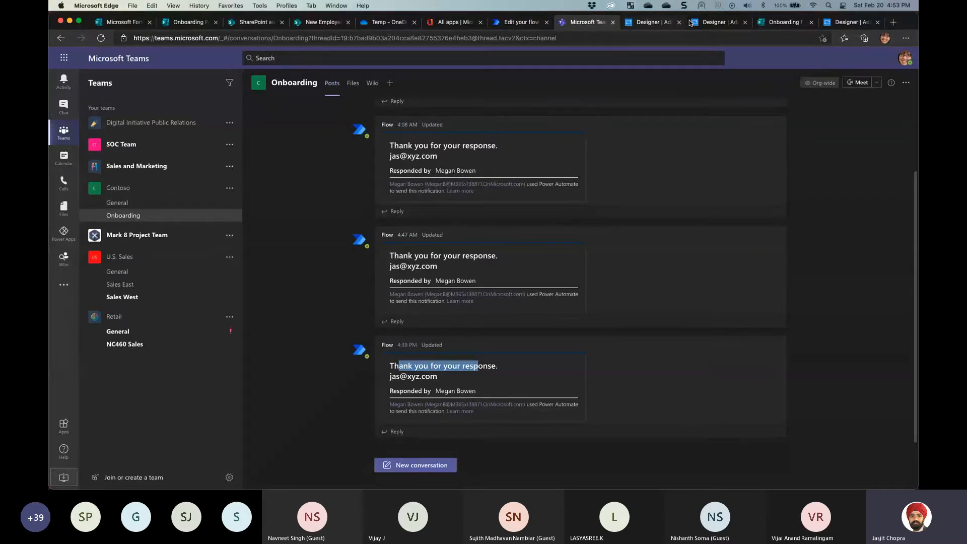
{"action": "left_click", "coordinate": [840, 25]}
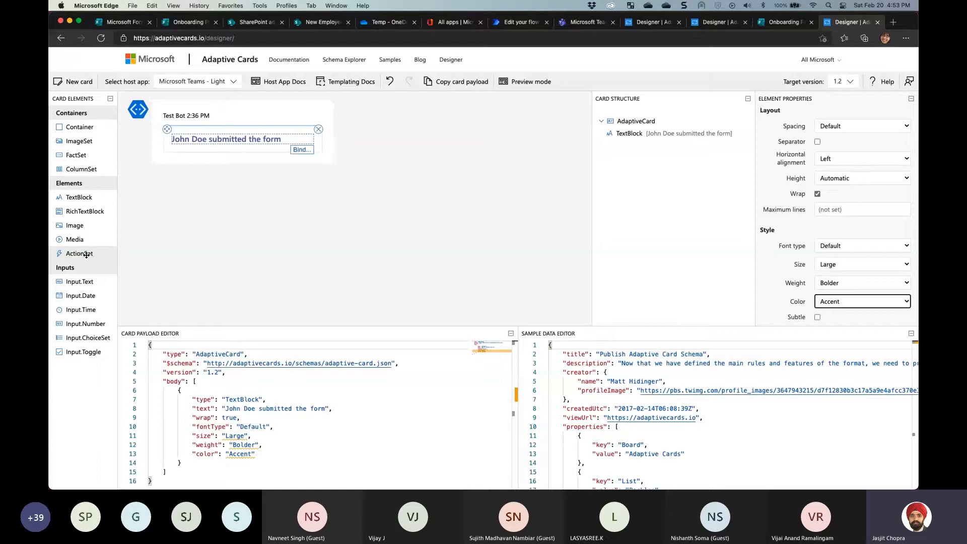
Add a TextBlock, Input.Text, TextBlock and Input.Text below the title
{"action": "left_click_drag", "start_coordinate": [79, 197], "coordinate": [196, 152]}
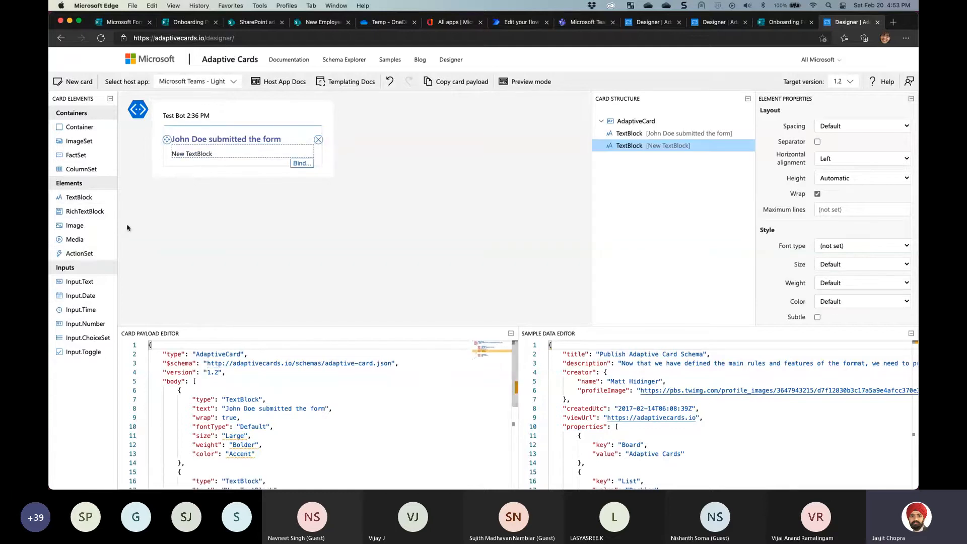
{"action": "left_click_drag", "start_coordinate": [79, 282], "coordinate": [196, 170]}
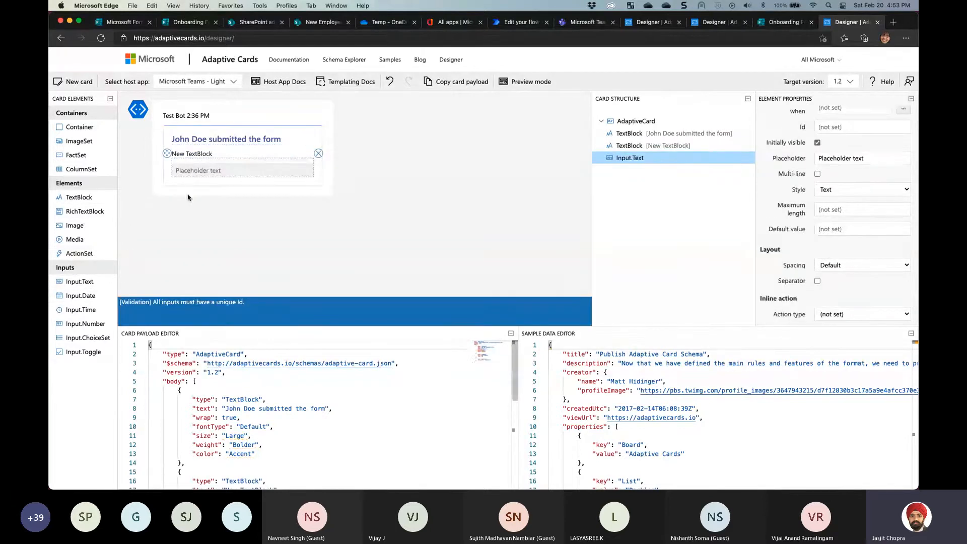
{"action": "left_click_drag", "start_coordinate": [79, 197], "coordinate": [197, 185]}
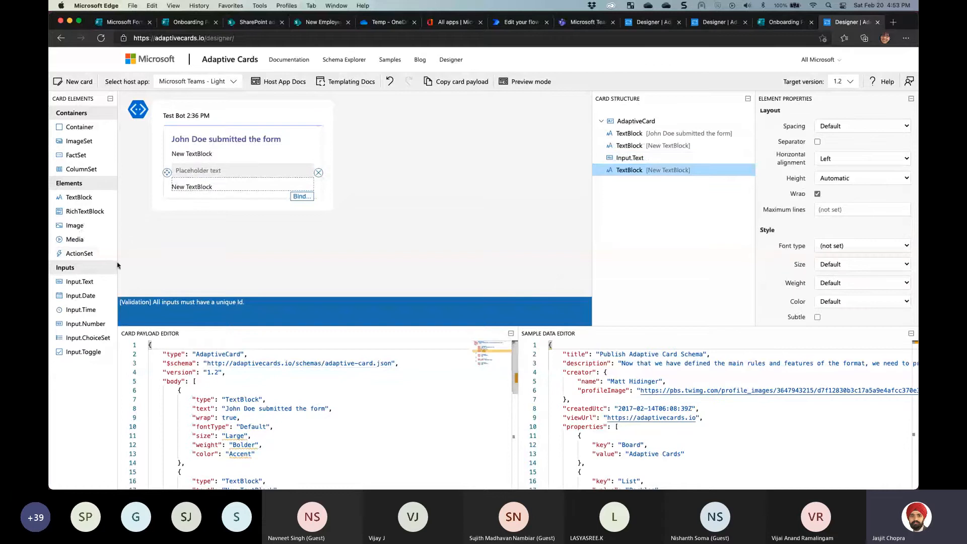
{"action": "left_click_drag", "start_coordinate": [79, 282], "coordinate": [210, 208]}
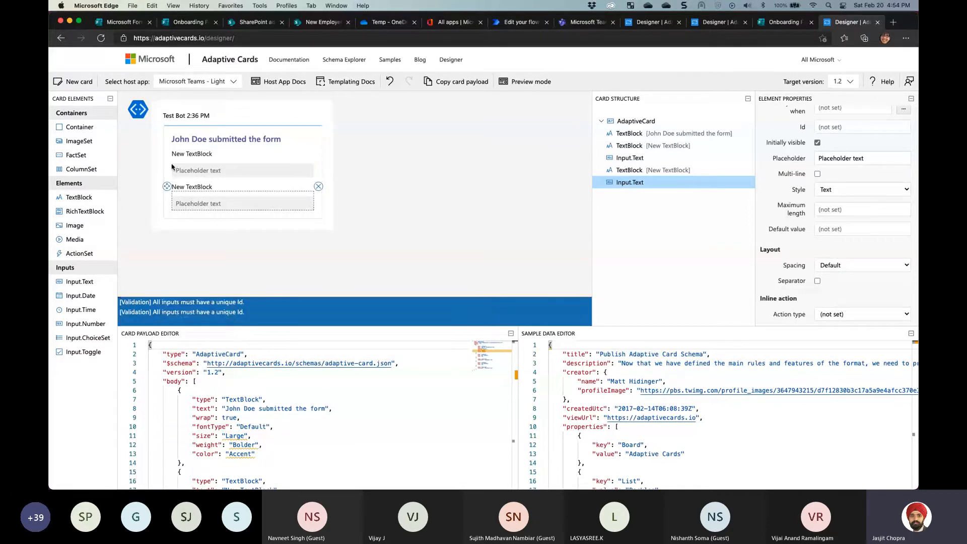
Label the first text block 'First Name' and give the first input Id FirstName
{"action": "left_click", "coordinate": [187, 154]}
{"action": "left_click_drag", "start_coordinate": [861, 203], "coordinate": [787, 205]}
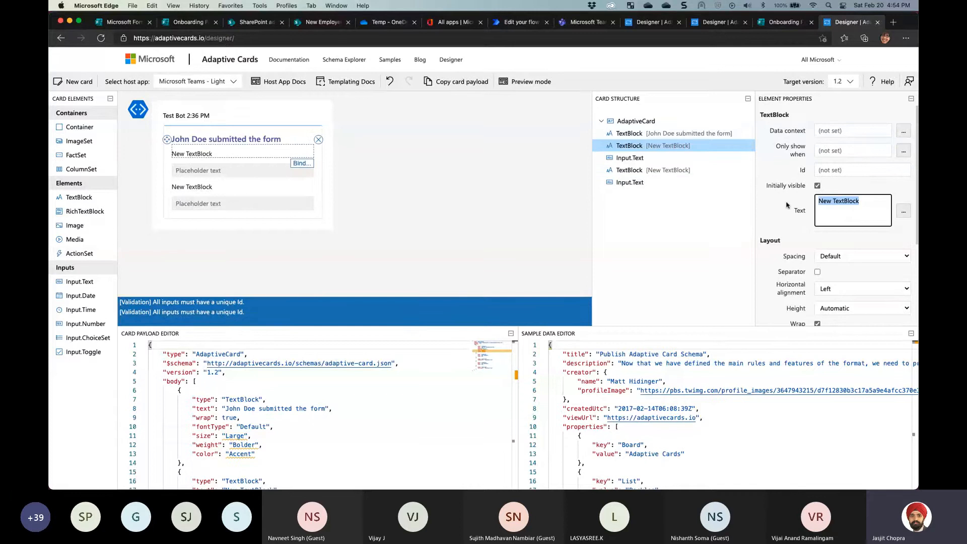
{"action": "type", "text": "First Name"}
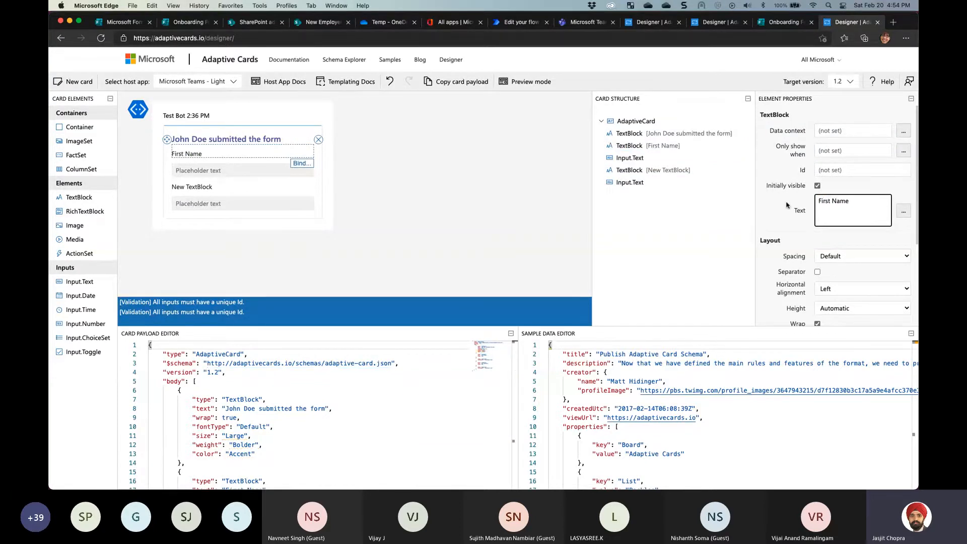
{"action": "left_click", "coordinate": [193, 170]}
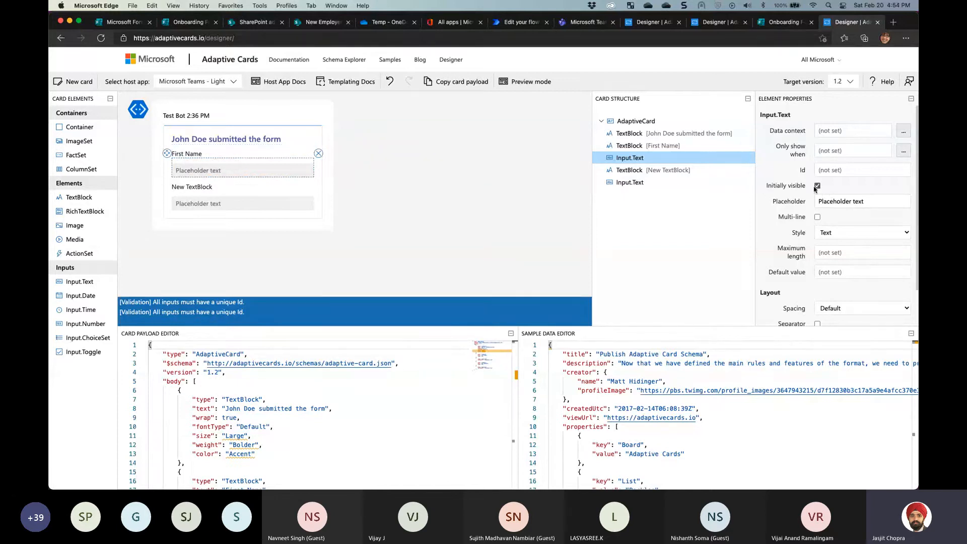
{"action": "left_click", "coordinate": [829, 170]}
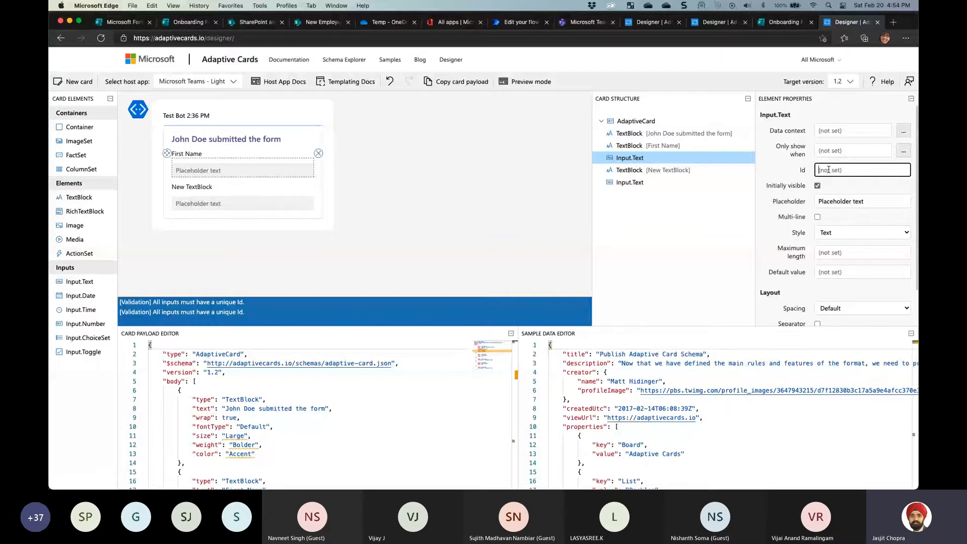
{"action": "type", "text": "fir"}
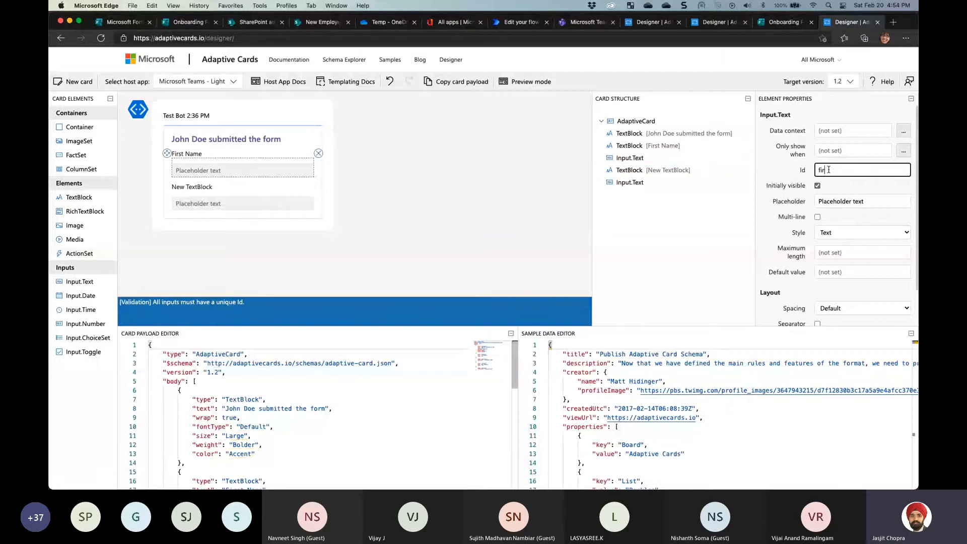
{"action": "key", "text": "BackSpace"}
{"action": "key", "text": "BackSpace"}
{"action": "key", "text": "BackSpace"}
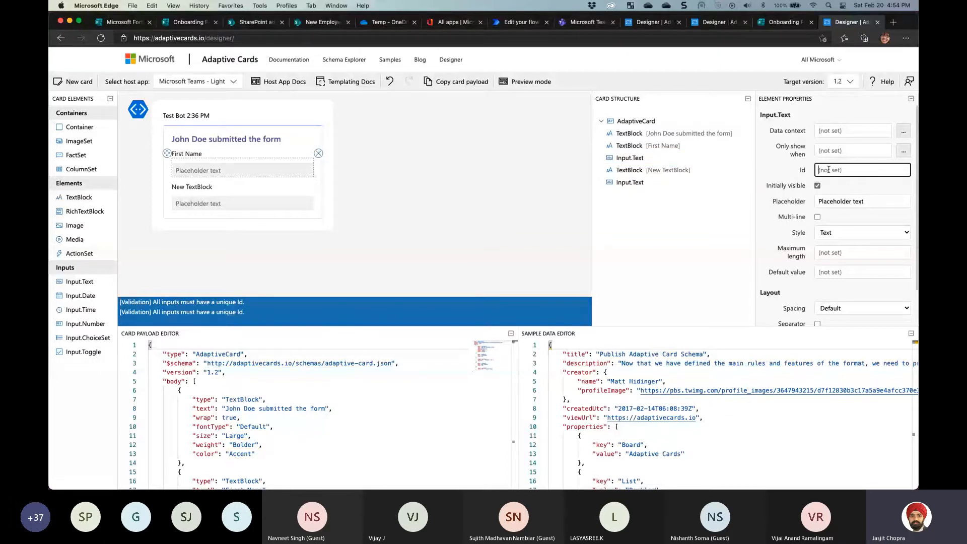
{"action": "type", "text": "FirstName"}
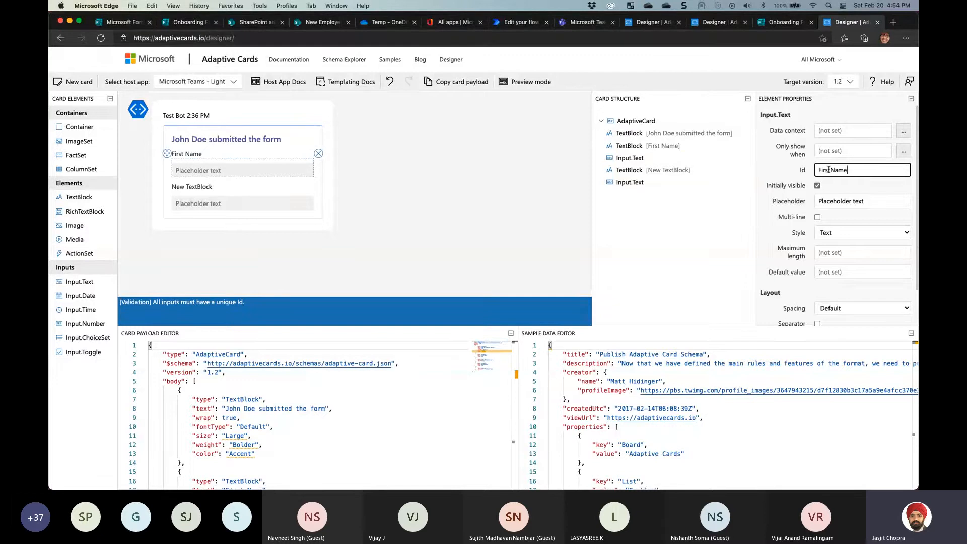
{"action": "left_click_drag", "start_coordinate": [849, 169], "coordinate": [804, 173]}
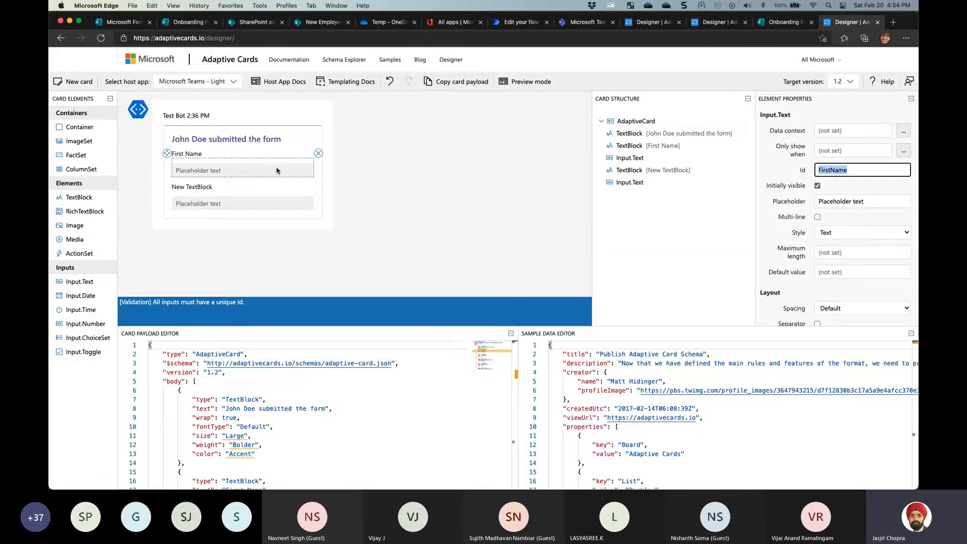
{"action": "left_click", "coordinate": [829, 169]}
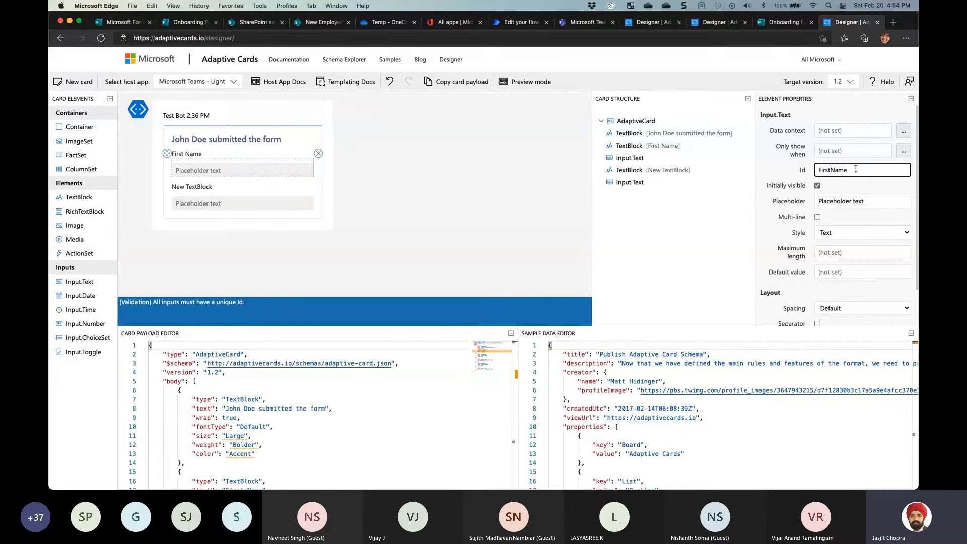
{"action": "left_click_drag", "start_coordinate": [855, 169], "coordinate": [813, 173]}
{"action": "left_click", "coordinate": [827, 169]}
Give the second input Id LastName and label the second text block 'Last Name'
{"action": "left_click", "coordinate": [229, 201]}
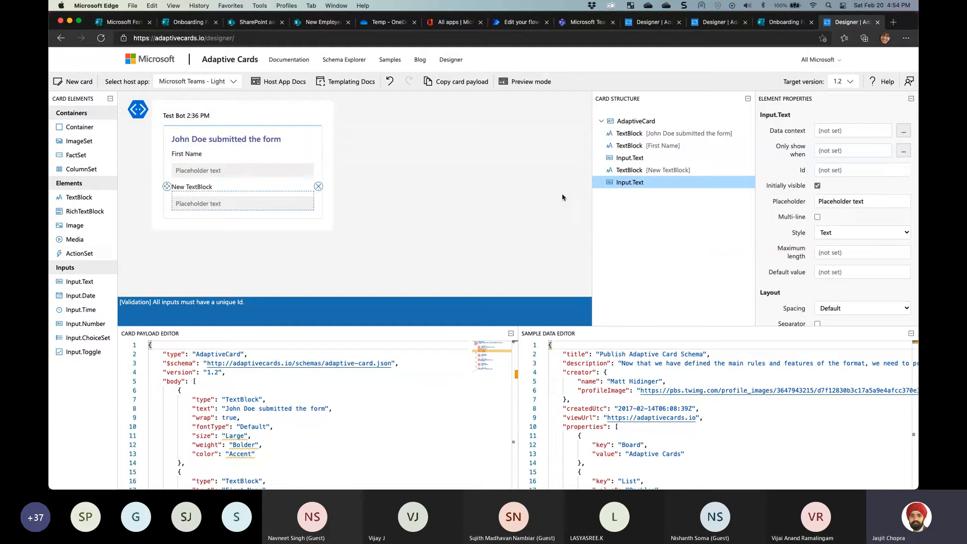
{"action": "left_click", "coordinate": [826, 169]}
{"action": "type", "text": "LastName"}
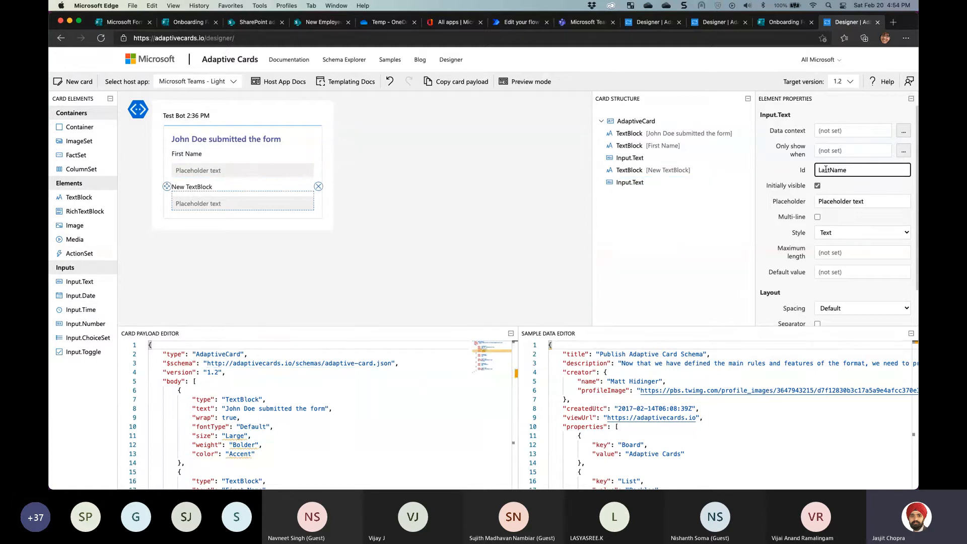
{"action": "double_click", "coordinate": [826, 170]}
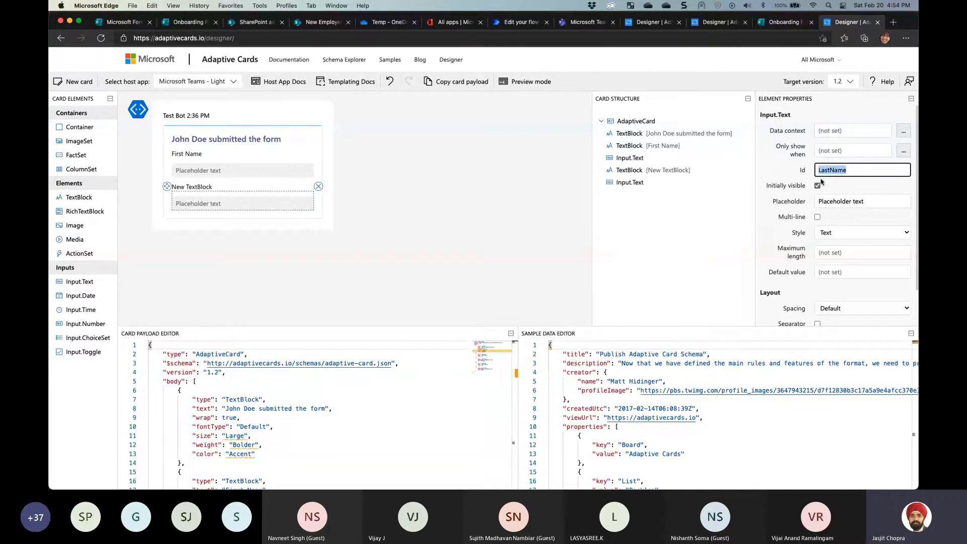
{"action": "left_click", "coordinate": [873, 205]}
{"action": "left_click_drag", "start_coordinate": [869, 203], "coordinate": [805, 199]}
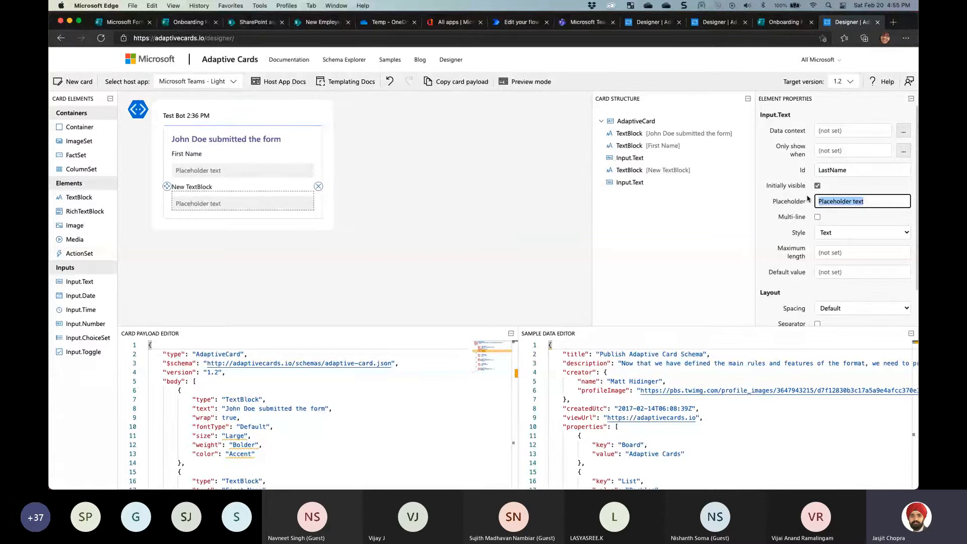
{"action": "left_click", "coordinate": [212, 187]}
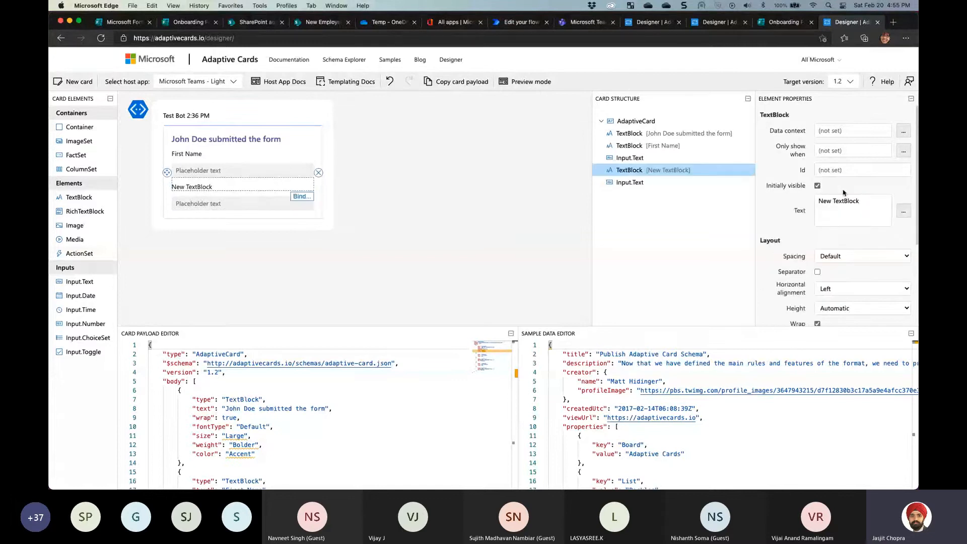
{"action": "left_click_drag", "start_coordinate": [862, 201], "coordinate": [768, 199]}
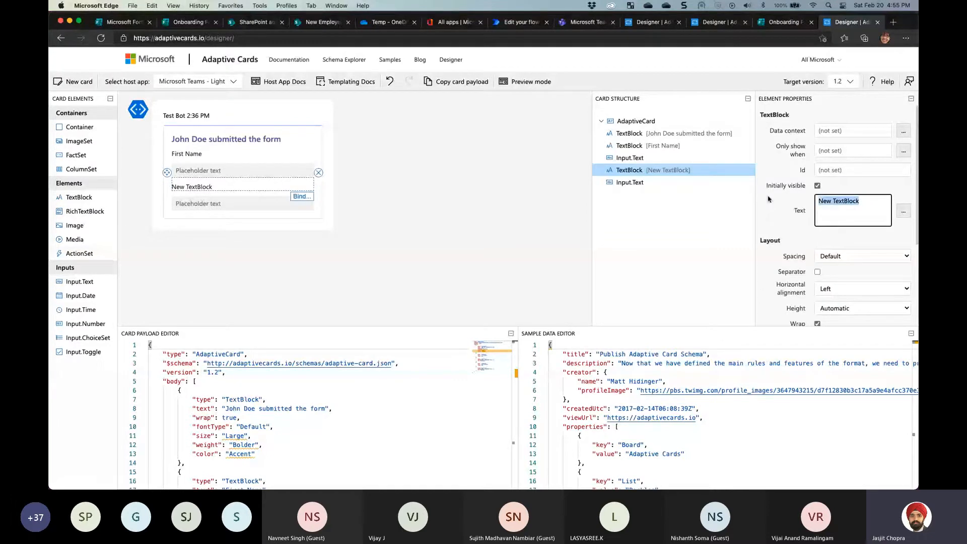
{"action": "type", "text": "Last Name"}
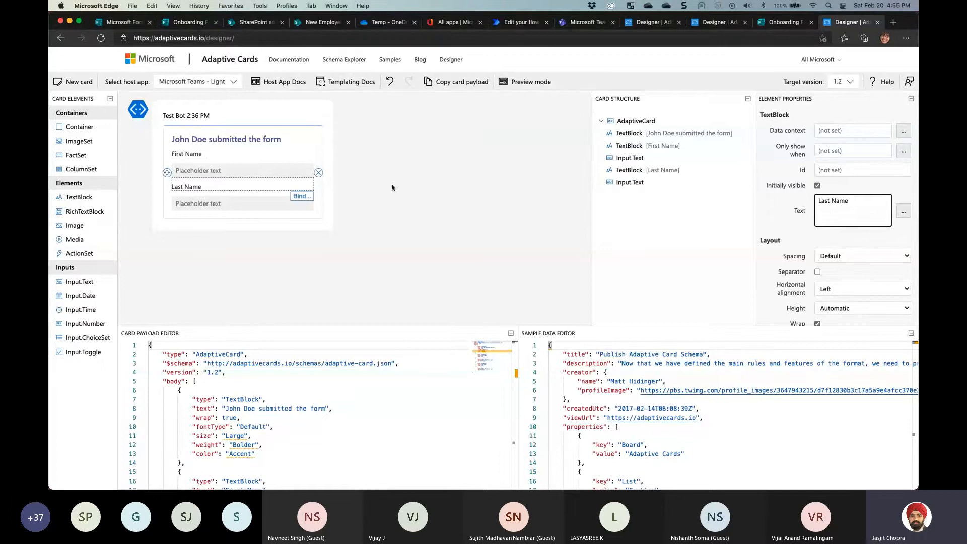
Clear the First Name input's placeholder and add another text block at the card's bottom
{"action": "left_click", "coordinate": [191, 170]}
{"action": "left_click_drag", "start_coordinate": [887, 201], "coordinate": [769, 196]}
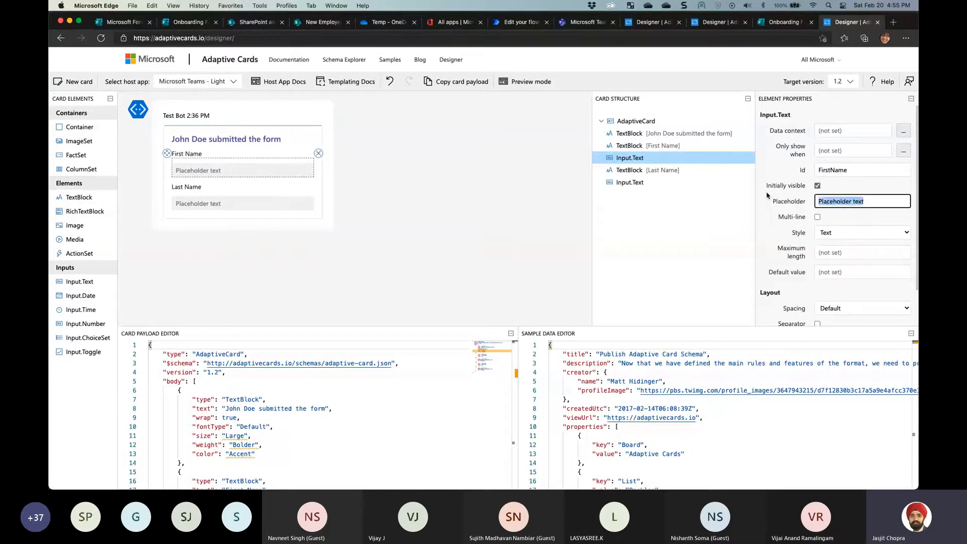
{"action": "key", "text": "BackSpace"}
{"action": "left_click", "coordinate": [828, 174]}
{"action": "left_click", "coordinate": [272, 173]}
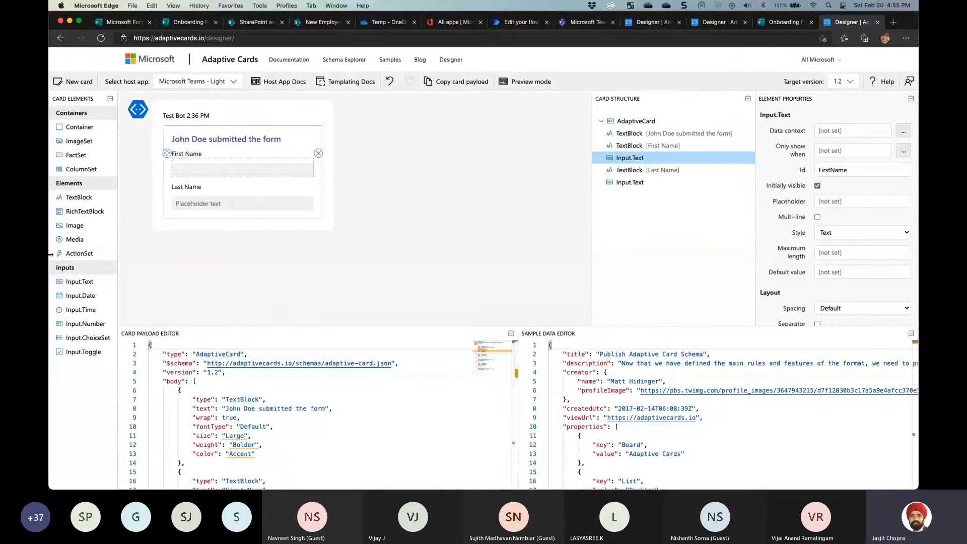
{"action": "left_click_drag", "start_coordinate": [79, 197], "coordinate": [183, 218]}
Delete the placeholder lines of the Last Name and First Name inputs in the Card Payload Editor
{"action": "left_click", "coordinate": [203, 174]}
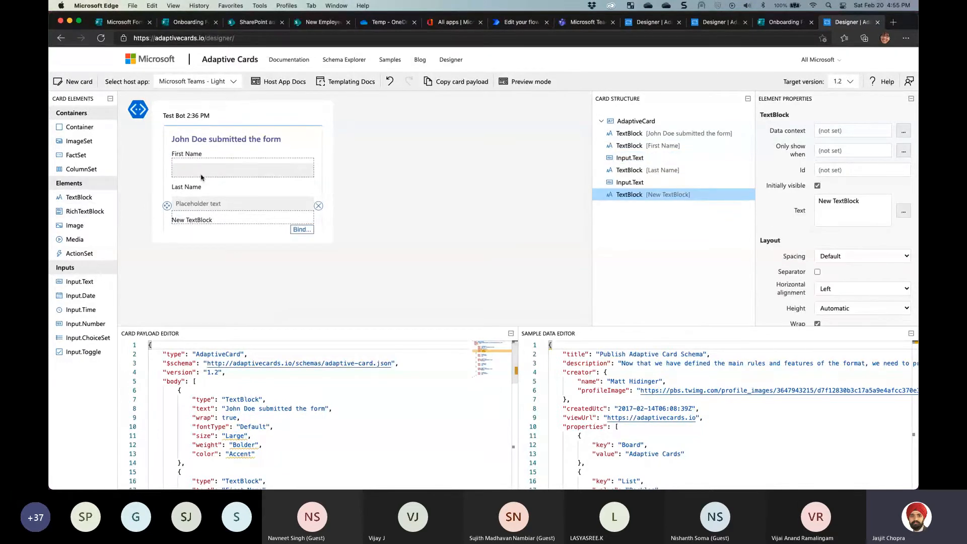
{"action": "scroll", "coordinate": [285, 422], "scroll_direction": "down", "scroll_amount": 8}
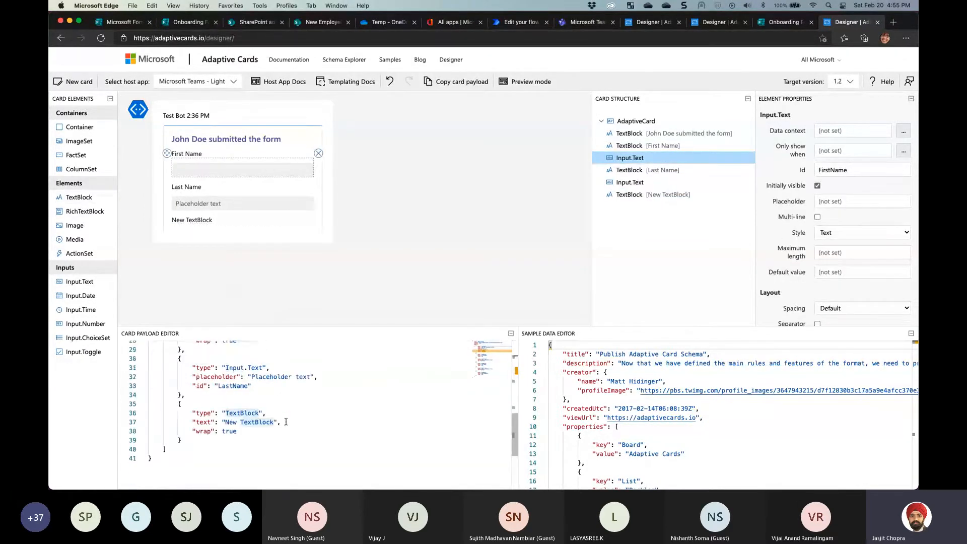
{"action": "left_click_drag", "start_coordinate": [323, 377], "coordinate": [288, 370]}
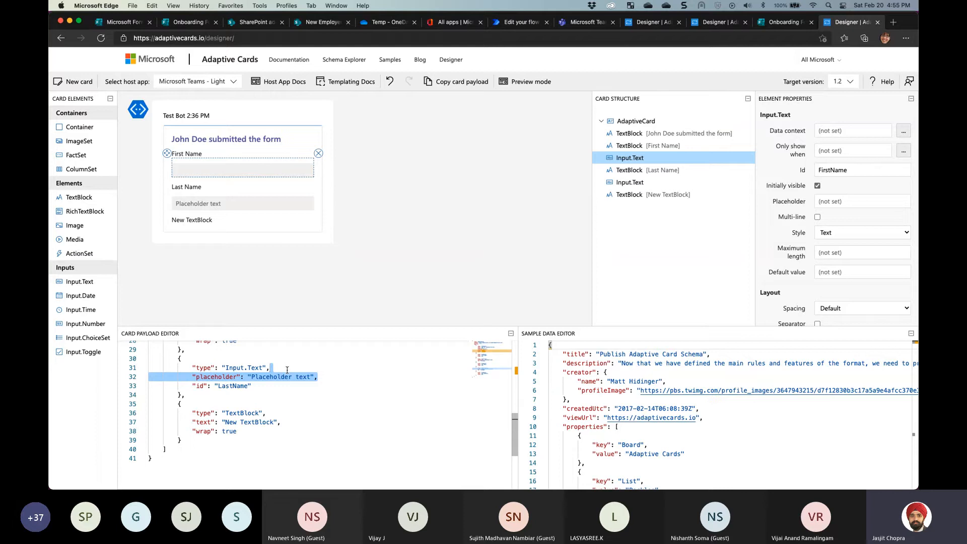
{"action": "key", "text": "BackSpace"}
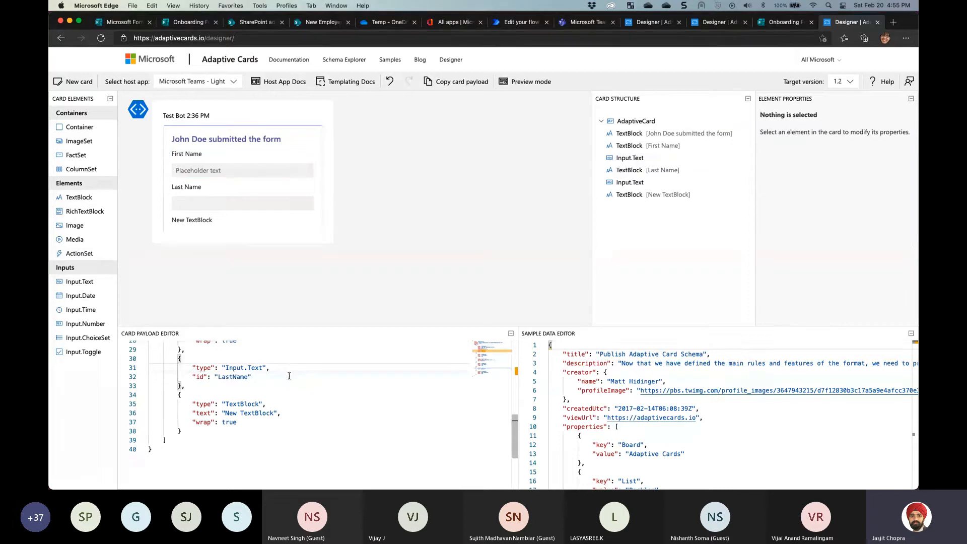
{"action": "scroll", "coordinate": [289, 375], "scroll_direction": "up", "scroll_amount": 5}
{"action": "left_click", "coordinate": [291, 421]}
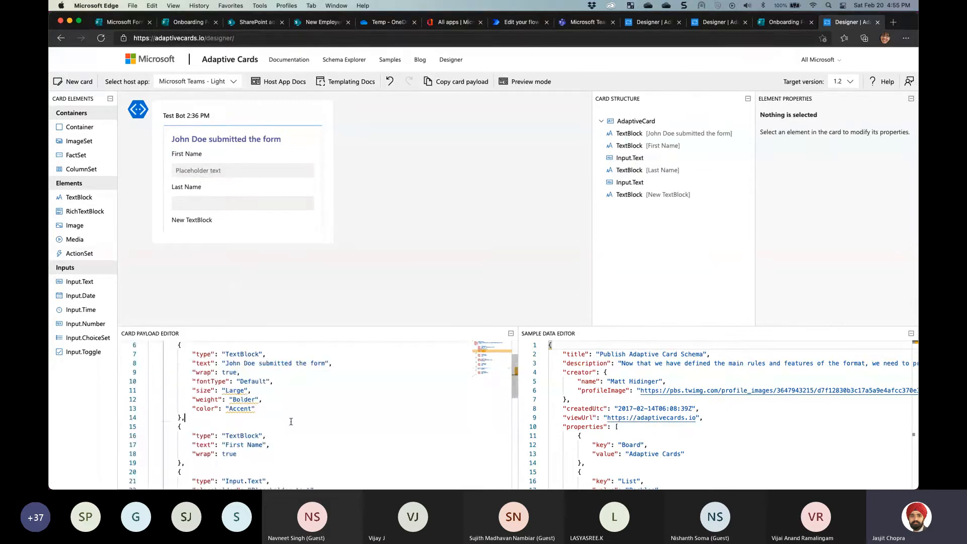
{"action": "scroll", "coordinate": [290, 421], "scroll_direction": "down", "scroll_amount": 5}
{"action": "left_click_drag", "start_coordinate": [325, 400], "coordinate": [286, 392]}
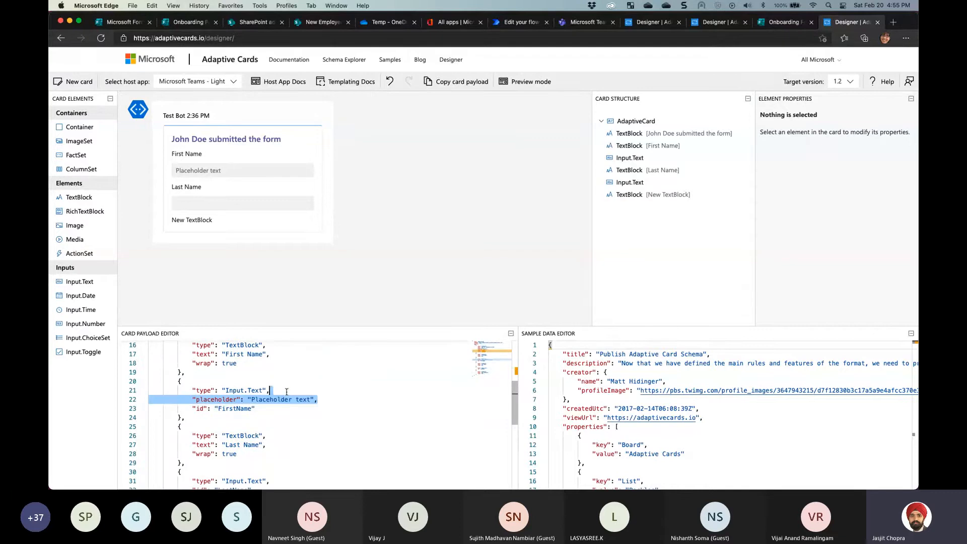
{"action": "key", "text": "BackSpace"}
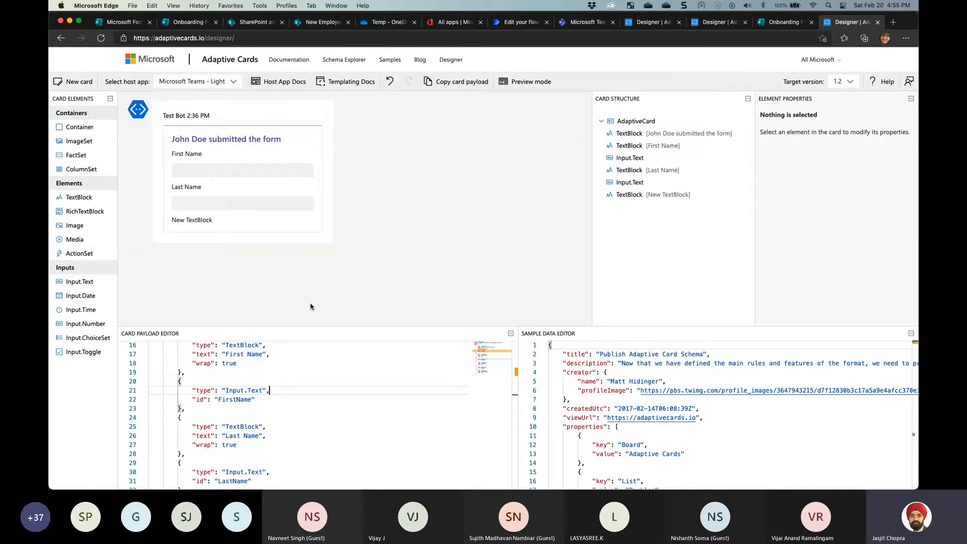
{"action": "left_click", "coordinate": [229, 171]}
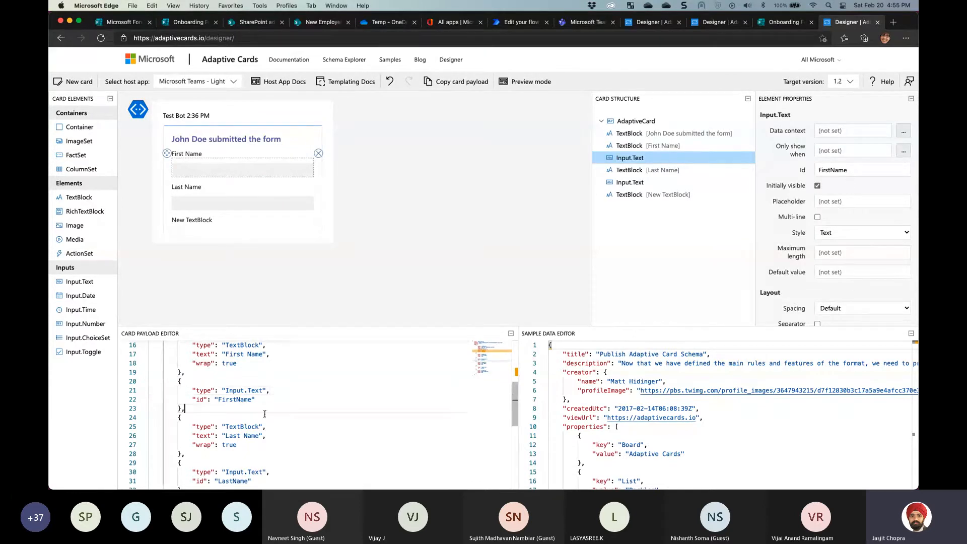
{"action": "scroll", "coordinate": [278, 413], "scroll_direction": "up", "scroll_amount": 3}
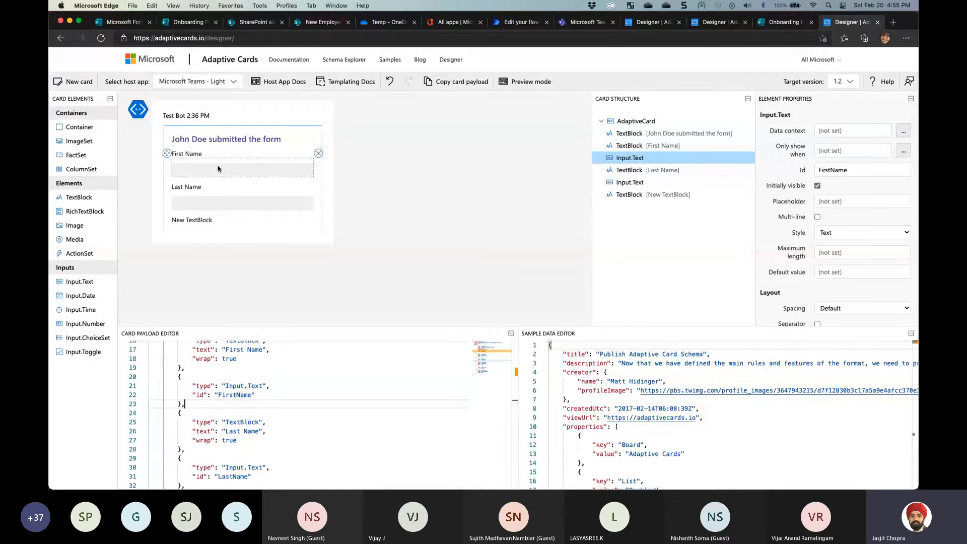
Set the First Name input's Default value to 'a'
{"action": "scroll", "coordinate": [841, 268], "scroll_direction": "down", "scroll_amount": 2}
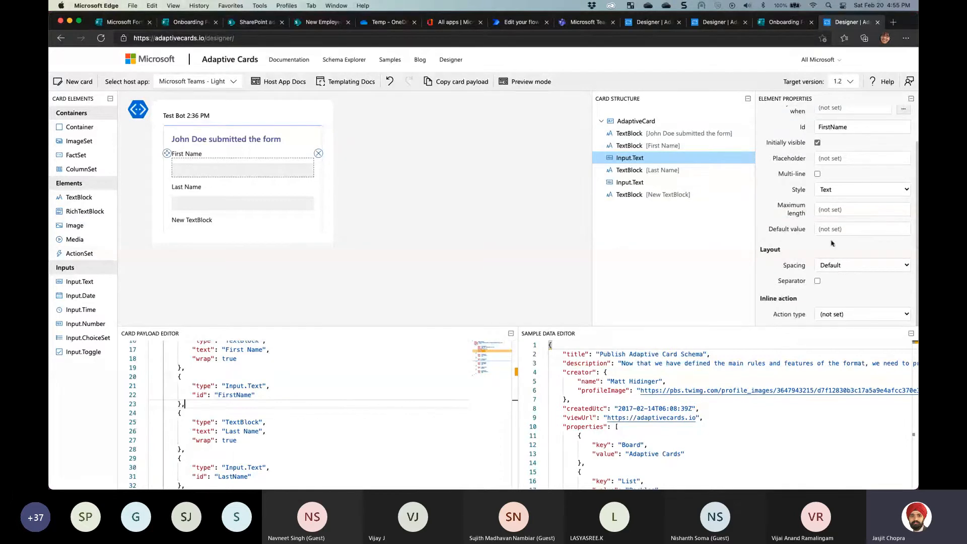
{"action": "scroll", "coordinate": [826, 198], "scroll_direction": "up", "scroll_amount": 1}
{"action": "scroll", "coordinate": [826, 198], "scroll_direction": "up", "scroll_amount": 2}
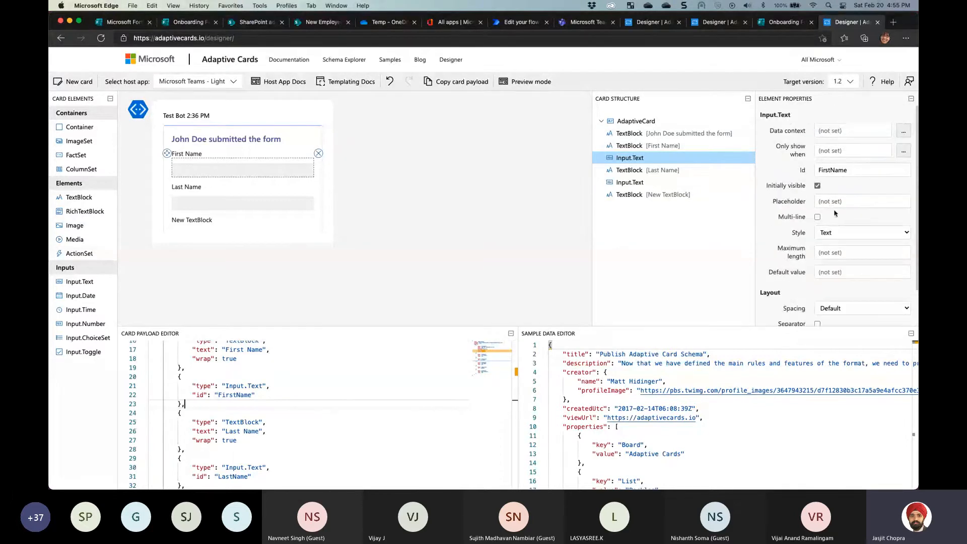
{"action": "left_click", "coordinate": [829, 271]}
{"action": "type", "text": "a"}
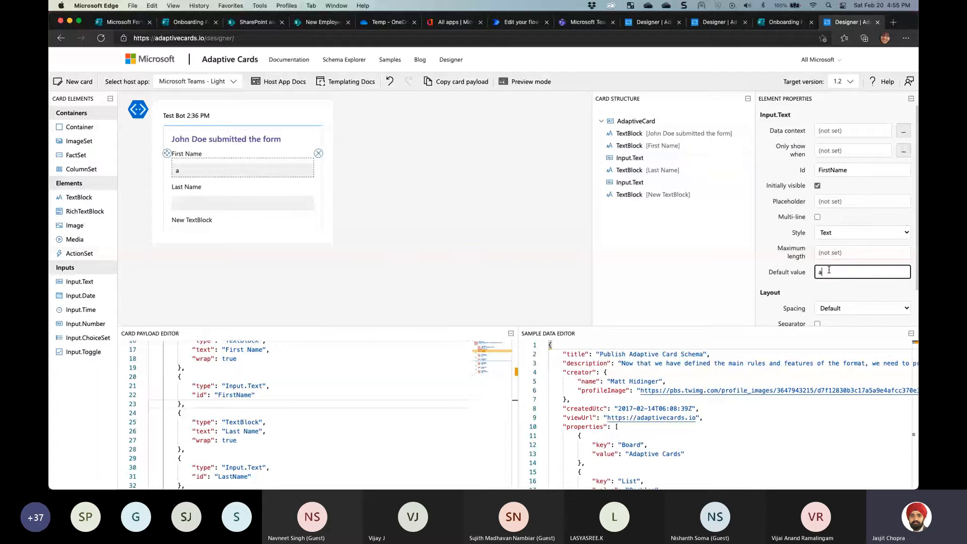
{"action": "left_click", "coordinate": [247, 404]}
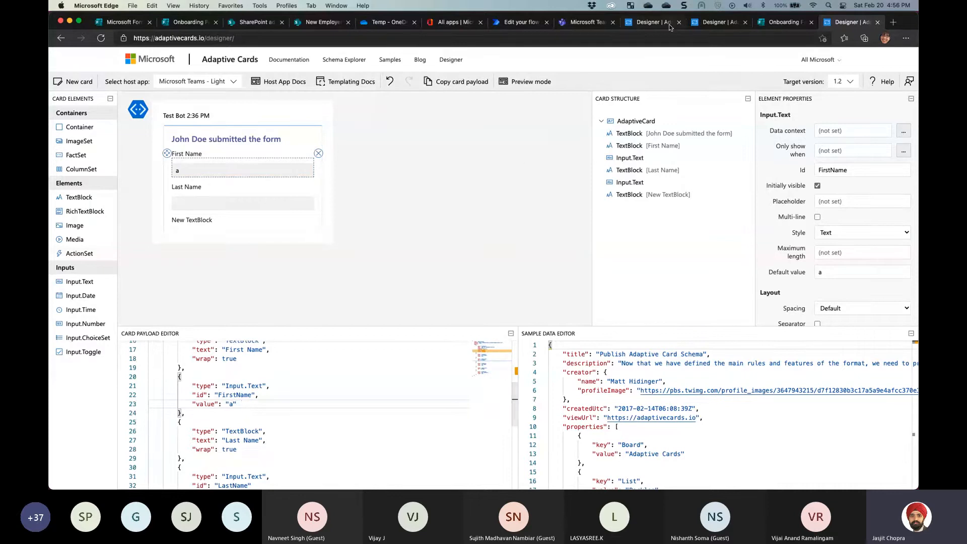
Inspect the Last Name input on the New Onboarding Request reference card, then return to the form card
{"action": "left_click", "coordinate": [655, 23]}
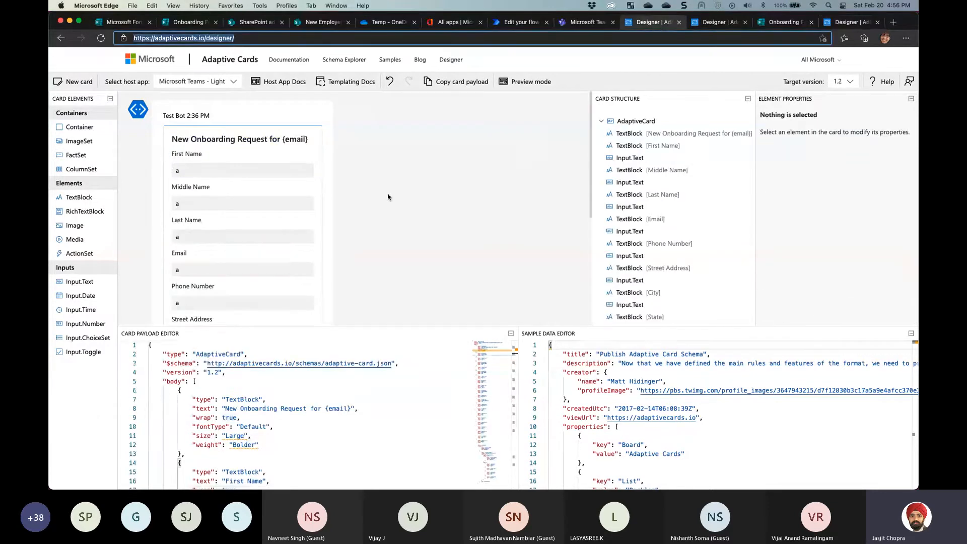
{"action": "left_click", "coordinate": [188, 235]}
{"action": "scroll", "coordinate": [261, 226], "scroll_direction": "down", "scroll_amount": 4}
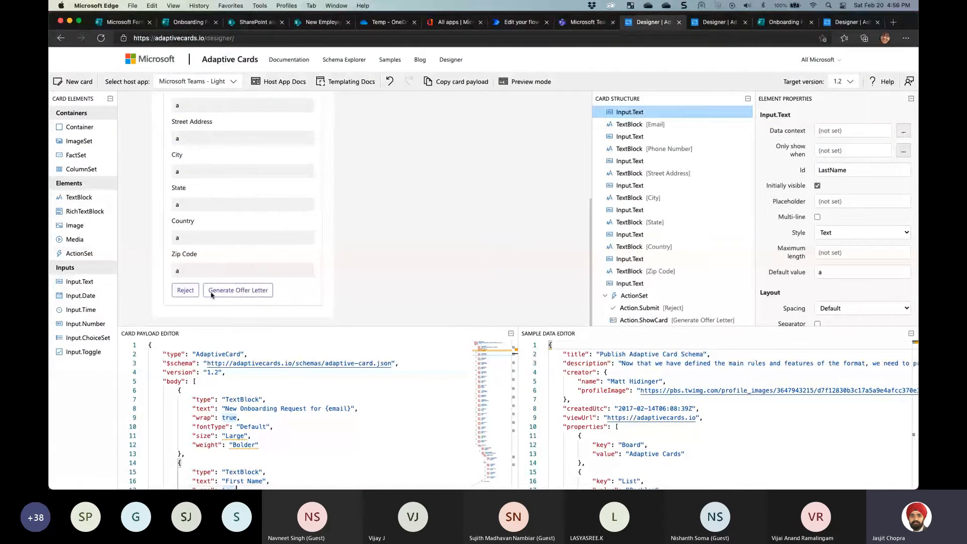
{"action": "left_click", "coordinate": [840, 28]}
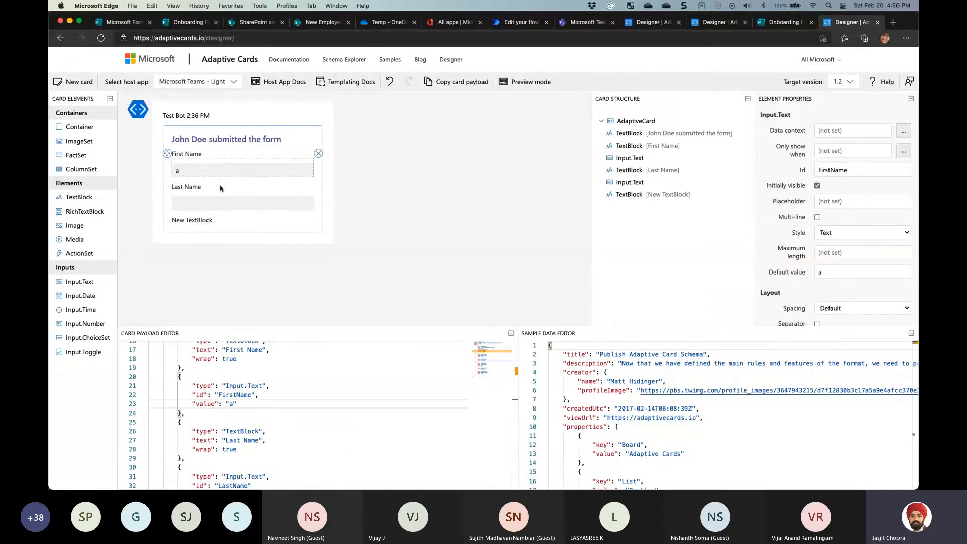
Add an Action.Submit and an Action.ShowCard button to the card
{"action": "left_click", "coordinate": [201, 231]}
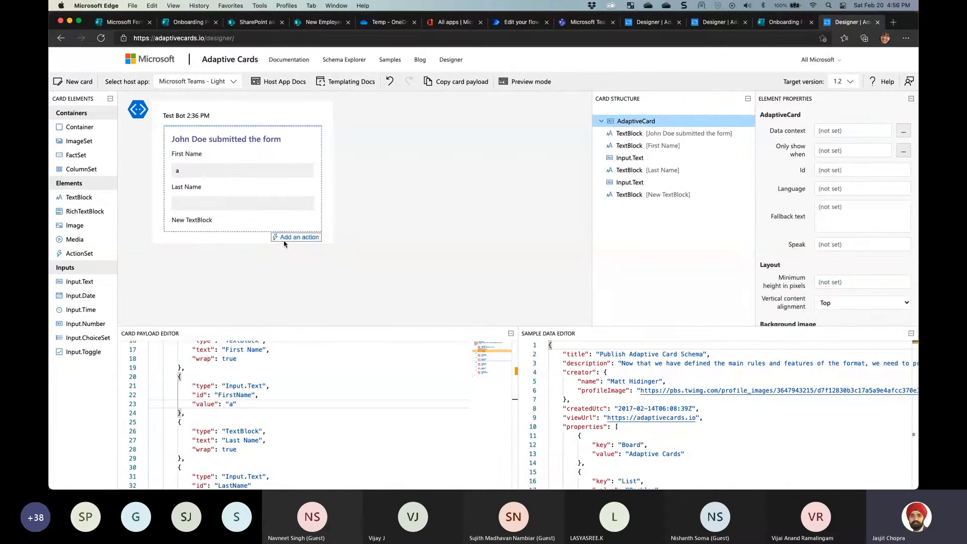
{"action": "left_click", "coordinate": [283, 237]}
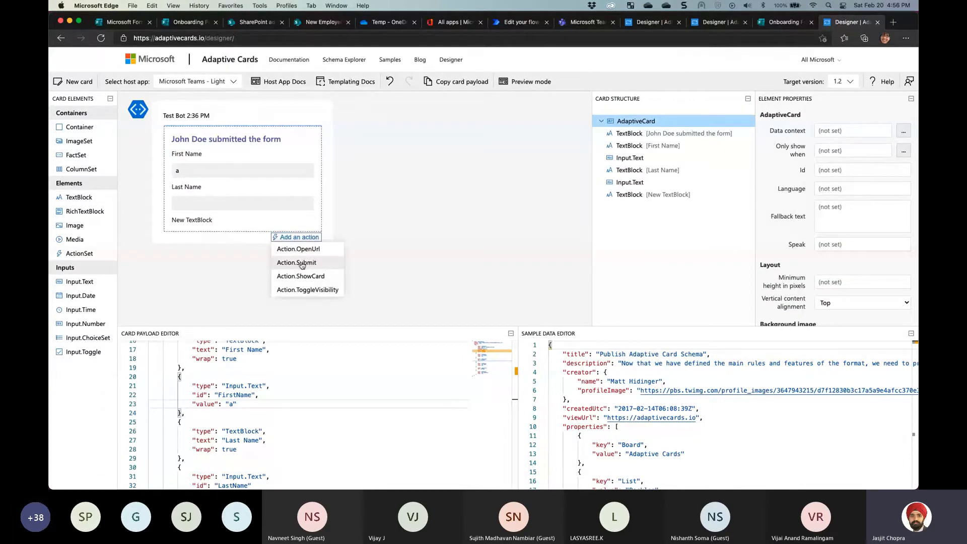
{"action": "left_click", "coordinate": [302, 264]}
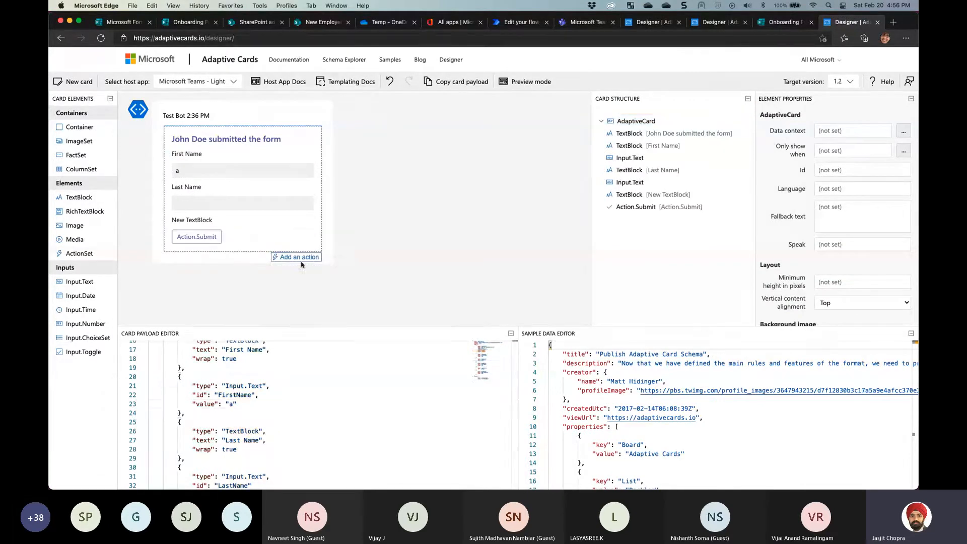
{"action": "left_click", "coordinate": [296, 256]}
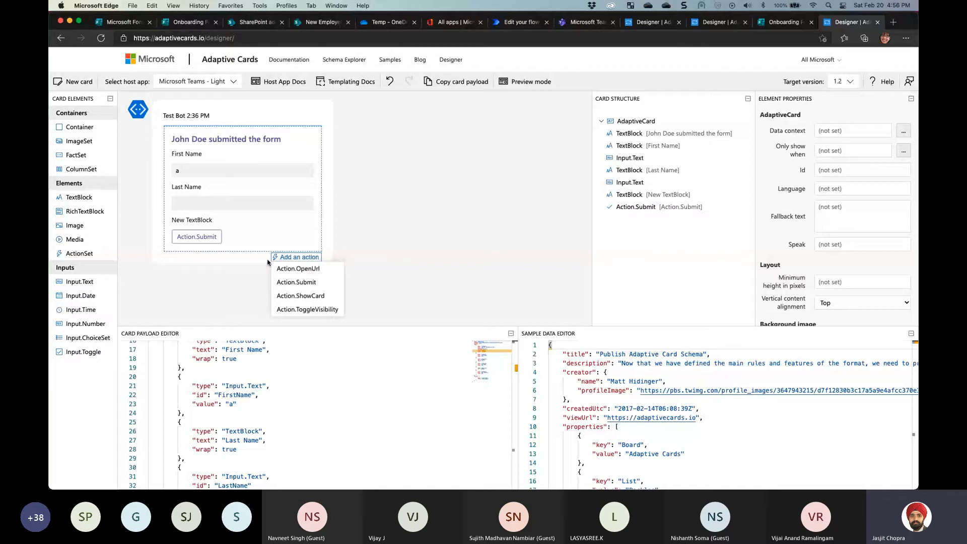
{"action": "left_click", "coordinate": [303, 296]}
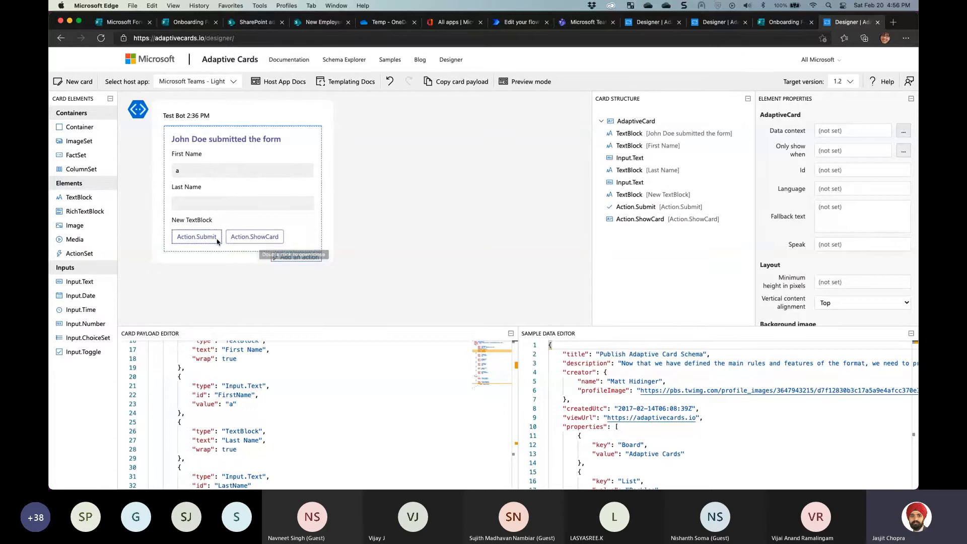
Set the submit action's Title and Id to Reject
{"action": "left_click", "coordinate": [725, 207]}
{"action": "triple_click", "coordinate": [870, 151]}
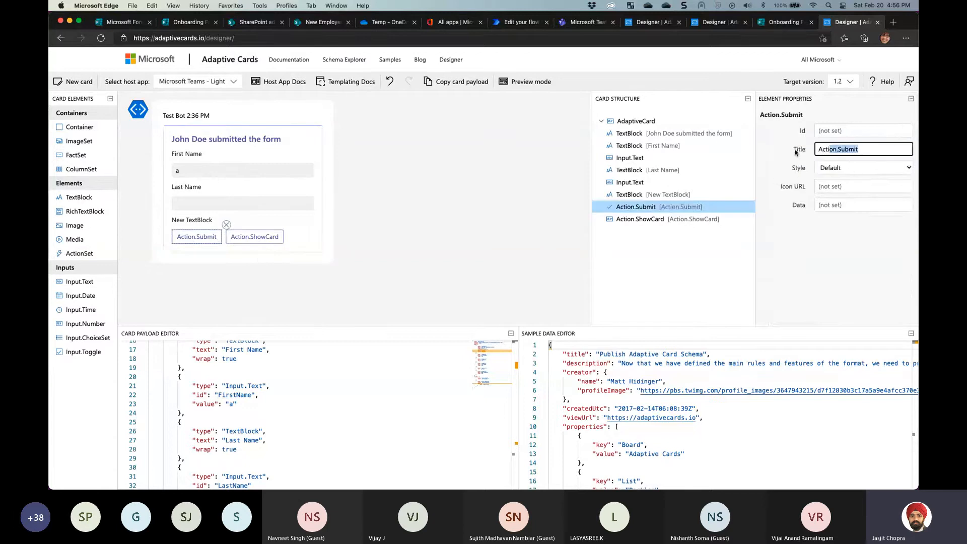
{"action": "type", "text": "Reject"}
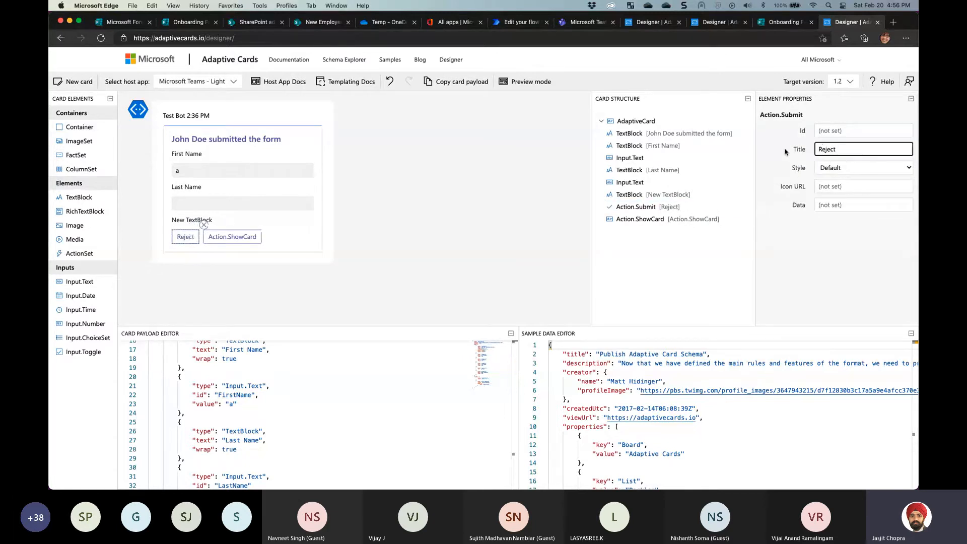
{"action": "left_click", "coordinate": [840, 129]}
{"action": "type", "text": "Rejec"}
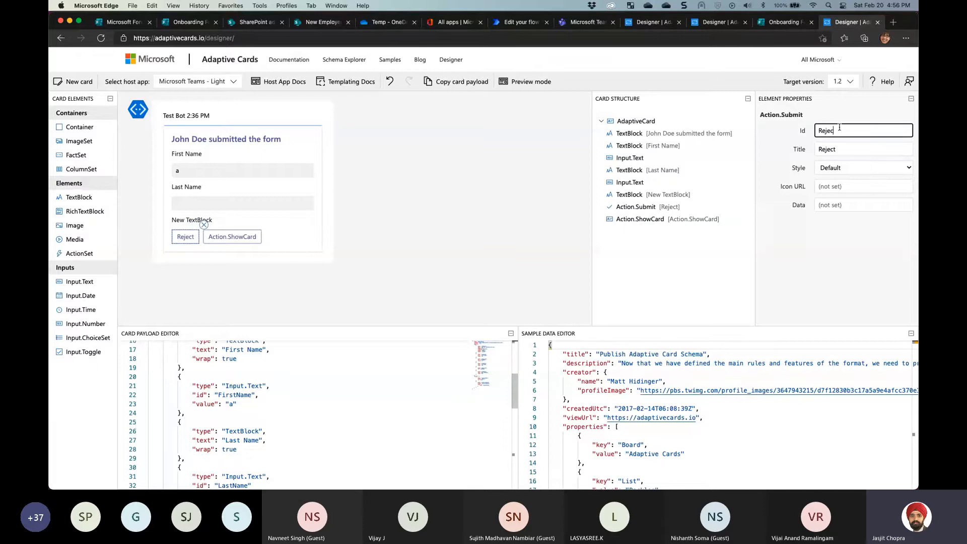
{"action": "type", "text": "t"}
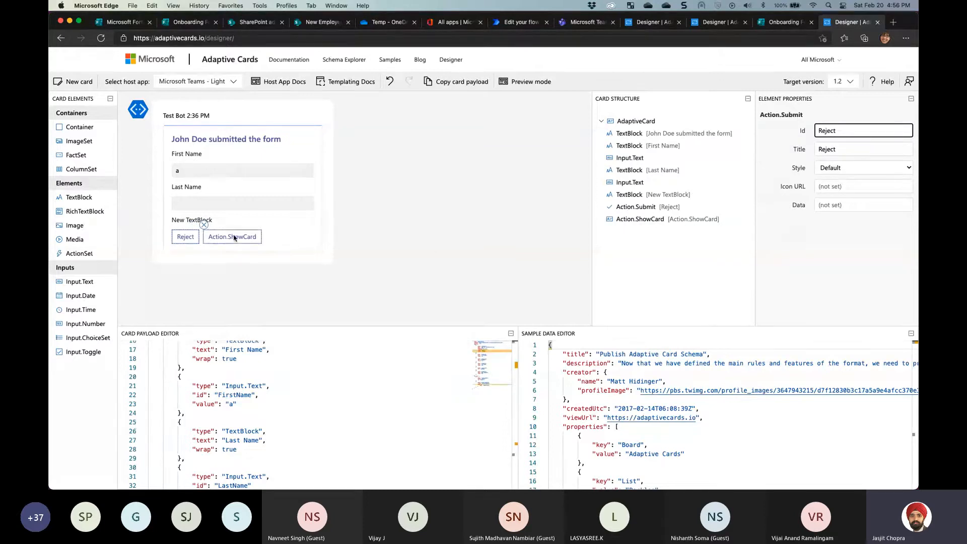
Title the show-card action 'Generate Offer' with Id GenerateOffer
{"action": "left_click", "coordinate": [234, 238]}
{"action": "left_click", "coordinate": [838, 130]}
{"action": "left_click_drag", "start_coordinate": [876, 151], "coordinate": [787, 149]}
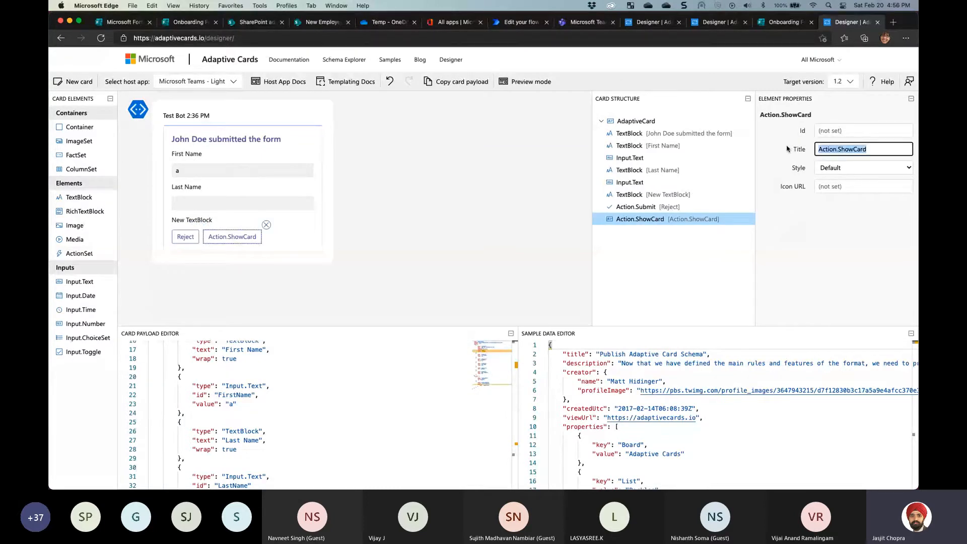
{"action": "type", "text": "Generate "}
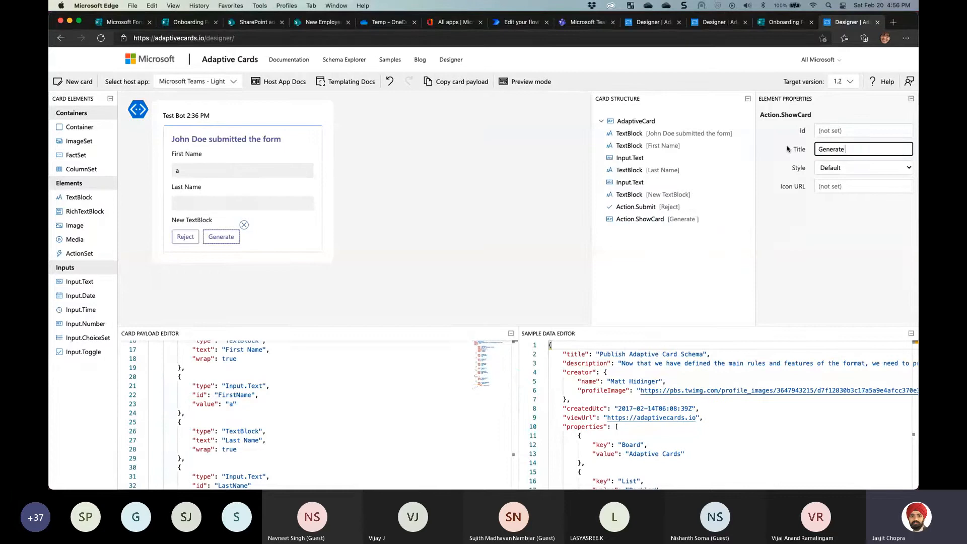
{"action": "type", "text": "Offer"}
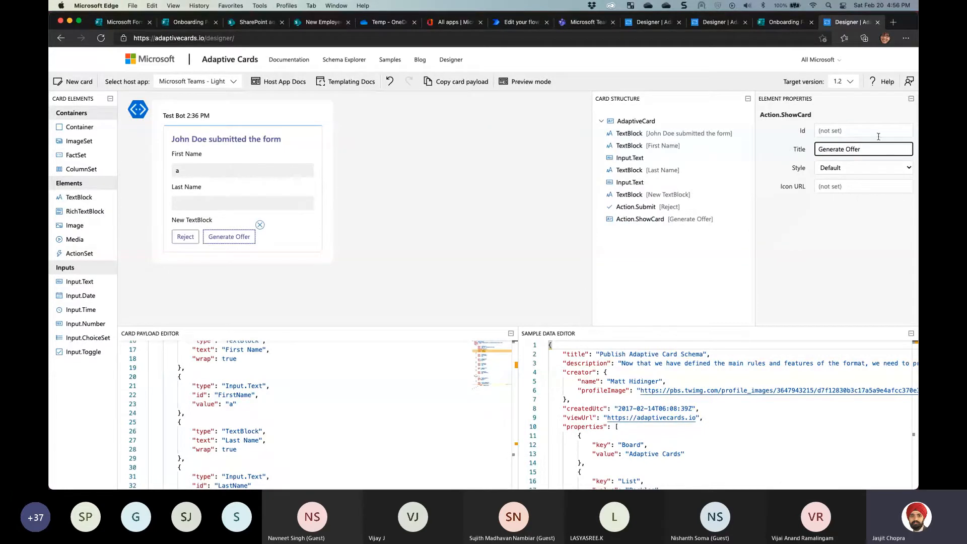
{"action": "left_click", "coordinate": [858, 131]}
{"action": "type", "text": "GenerateOfe"}
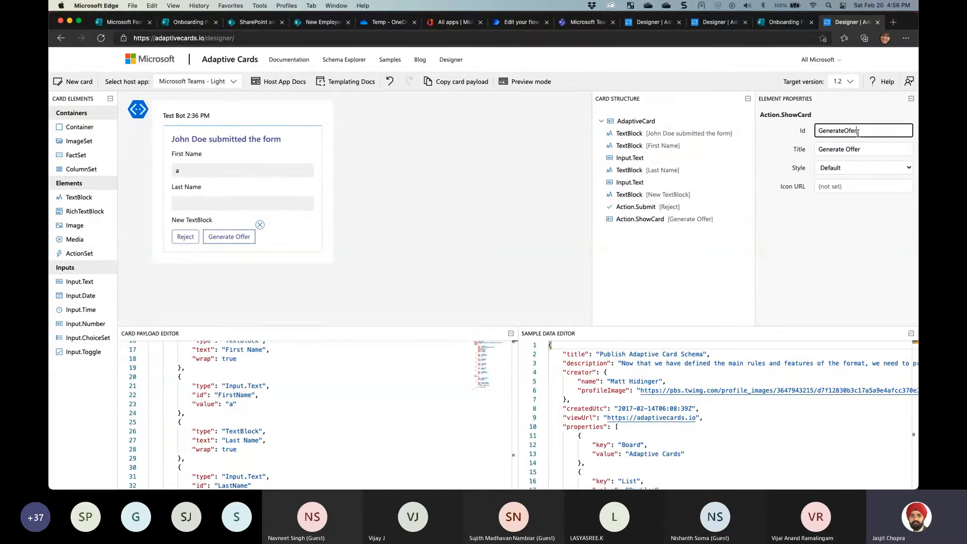
{"action": "key", "text": "BackSpace"}
{"action": "type", "text": "fer"}
{"action": "left_click", "coordinate": [232, 240]}
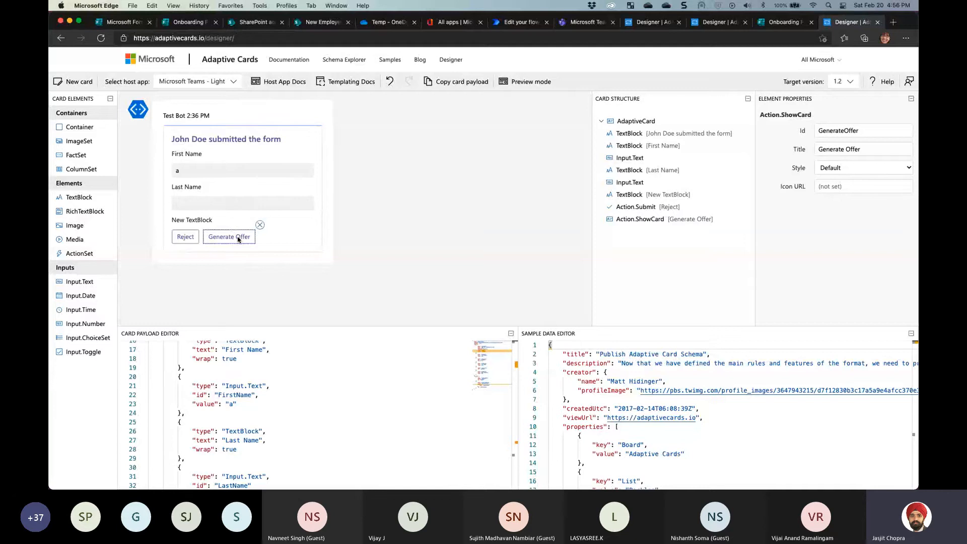
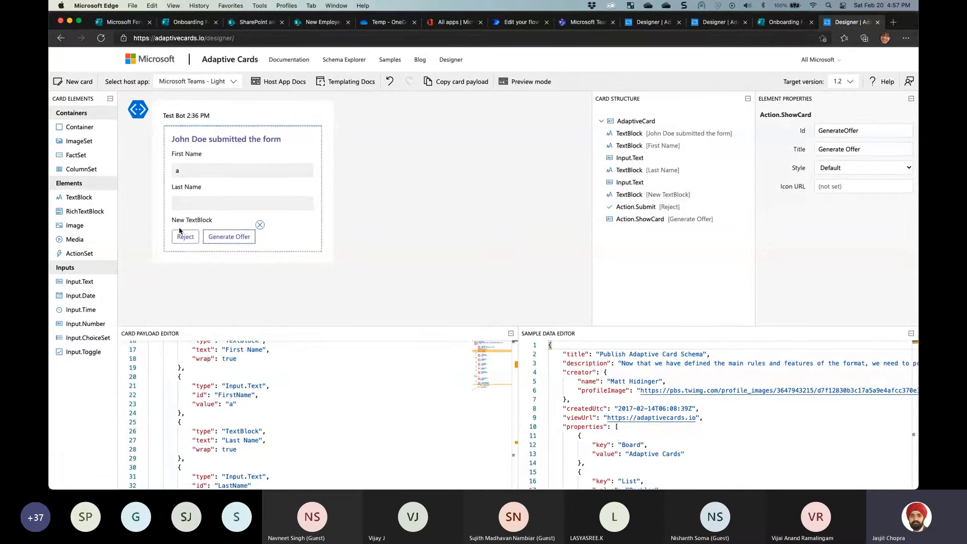
Review the Approve card and onboarding request card JSON in an enlarged payload editor
{"action": "left_click", "coordinate": [712, 24]}
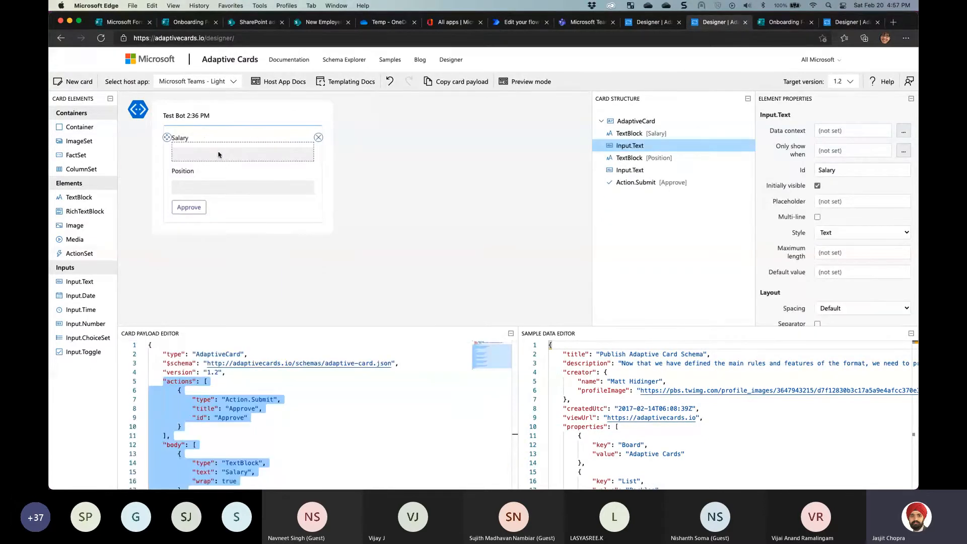
{"action": "left_click", "coordinate": [189, 207]}
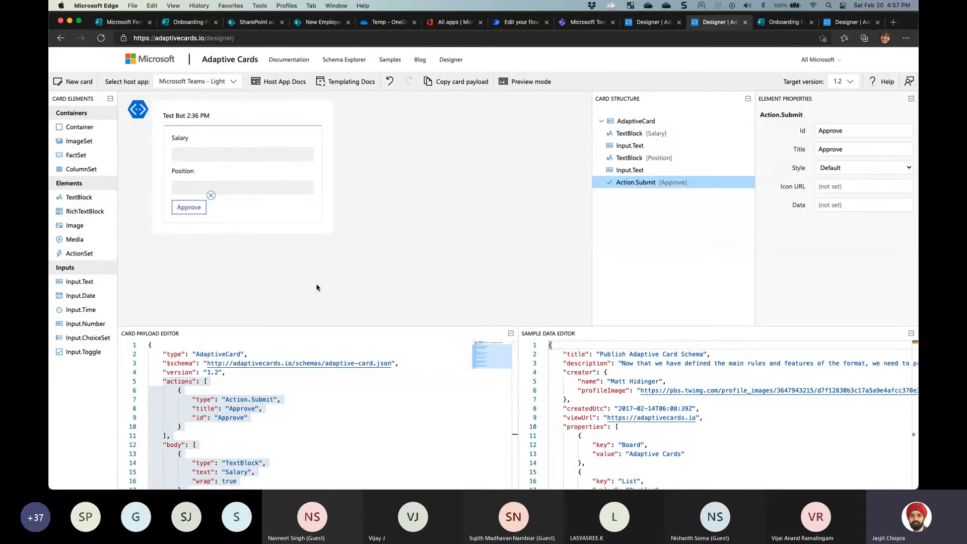
{"action": "left_click_drag", "start_coordinate": [287, 328], "coordinate": [287, 249]}
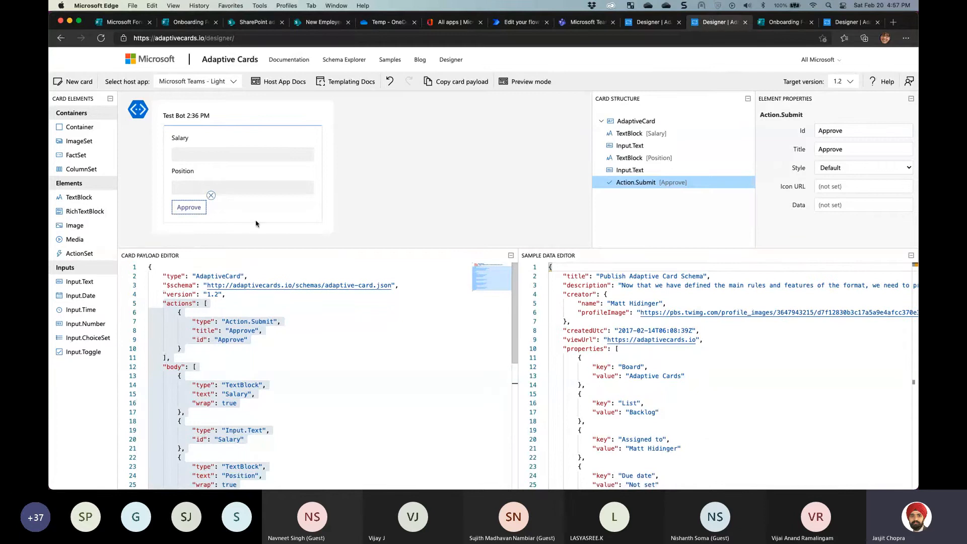
{"action": "left_click", "coordinate": [651, 22]}
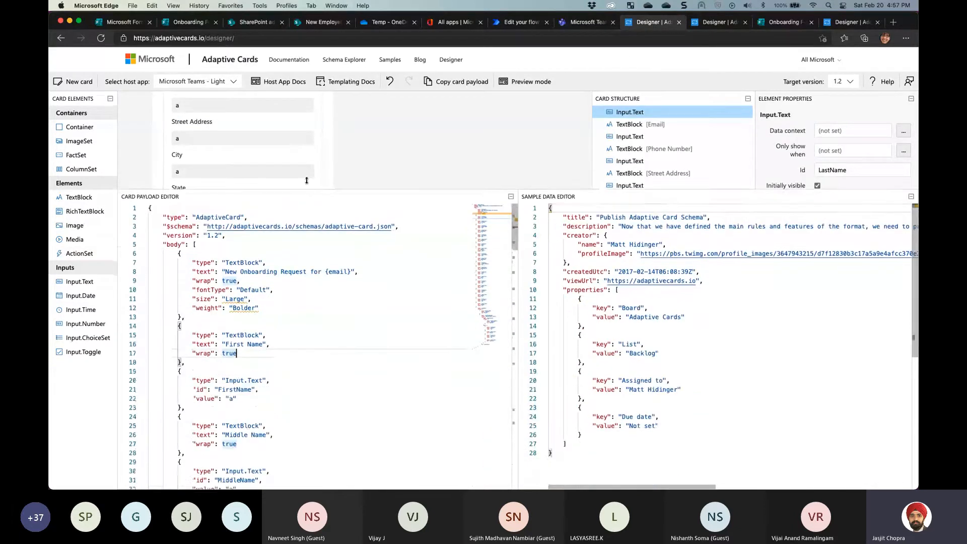
{"action": "scroll", "coordinate": [330, 298], "scroll_direction": "down", "scroll_amount": 8}
{"action": "scroll", "coordinate": [330, 298], "scroll_direction": "down", "scroll_amount": 15}
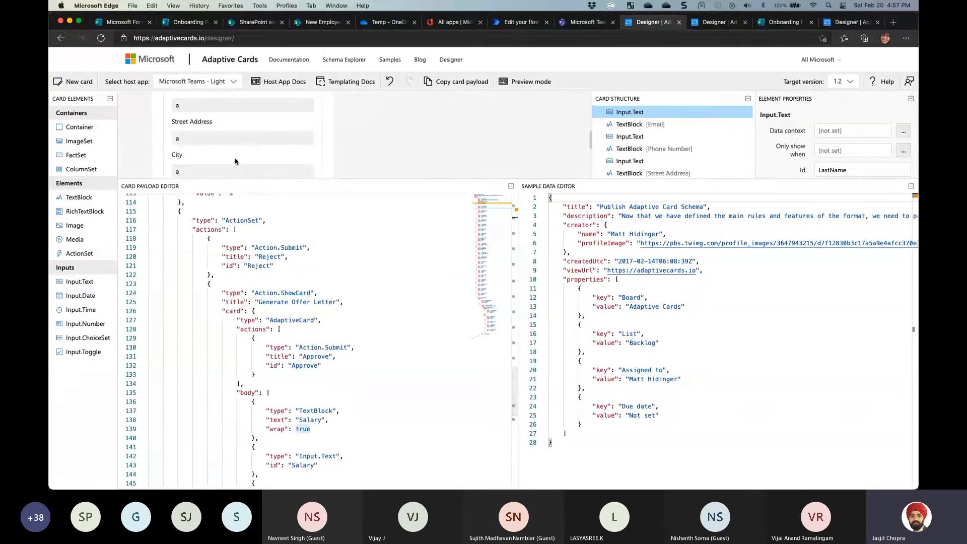
{"action": "left_click", "coordinate": [839, 22]}
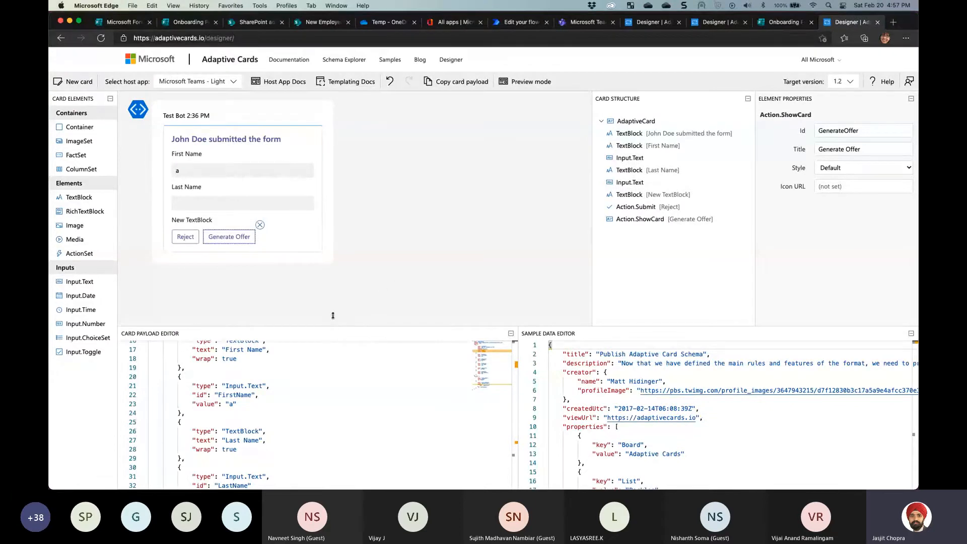
{"action": "left_click_drag", "start_coordinate": [333, 331], "coordinate": [333, 239]}
{"action": "scroll", "coordinate": [273, 395], "scroll_direction": "down", "scroll_amount": 5}
{"action": "scroll", "coordinate": [273, 395], "scroll_direction": "up", "scroll_amount": 3}
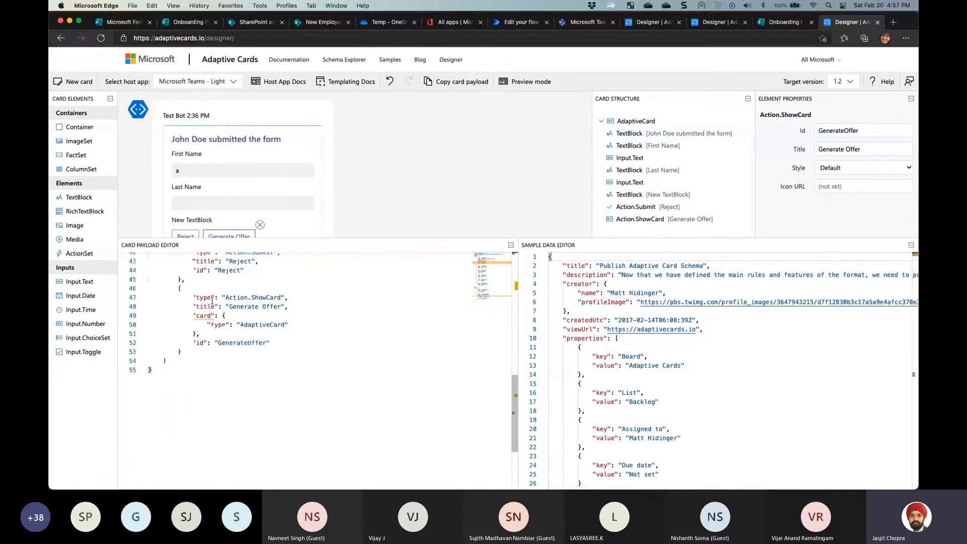
Add a comma and a new line after the show-card's "AdaptiveCard" type value
{"action": "left_click", "coordinate": [211, 299]}
{"action": "left_click_drag", "start_coordinate": [192, 299], "coordinate": [270, 343]}
{"action": "left_click", "coordinate": [195, 316]}
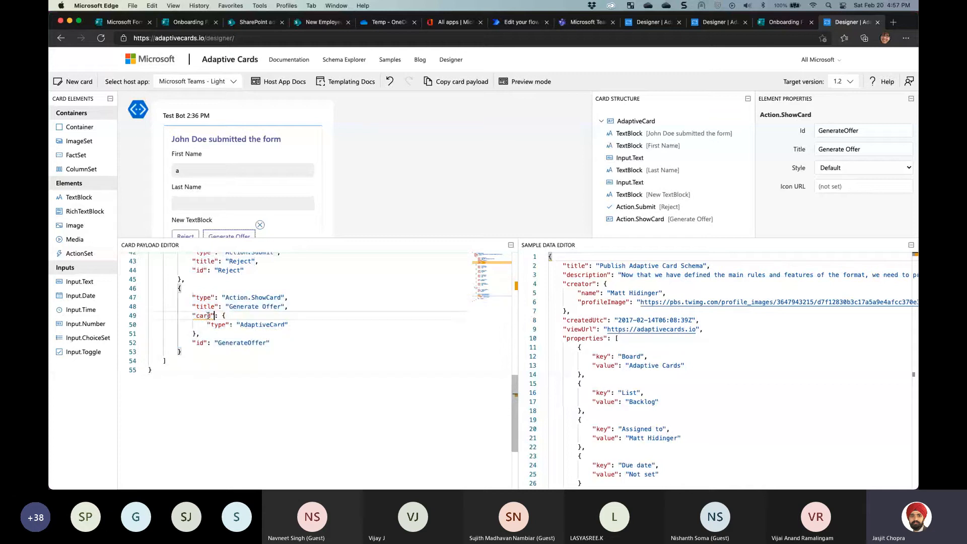
{"action": "left_click", "coordinate": [212, 332], "text": "shift"}
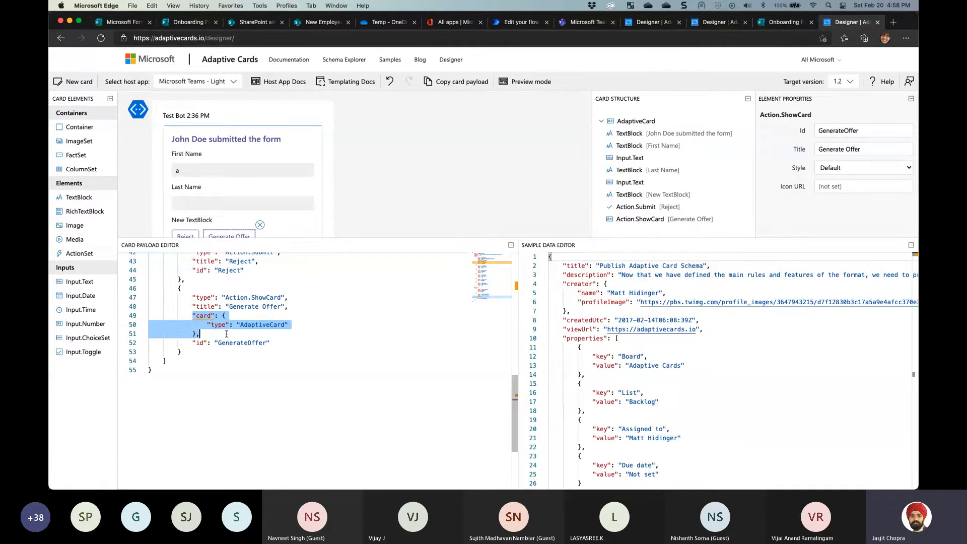
{"action": "left_click", "coordinate": [316, 324]}
{"action": "type", "text": ","}
{"action": "key", "text": "Return"}
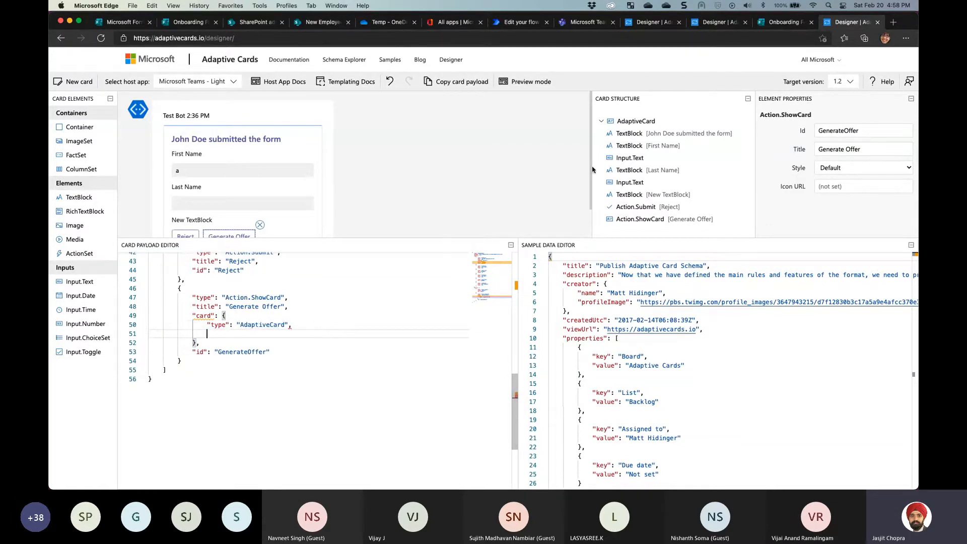
Copy the Approve card's actions and body JSON and paste it into the Generate Offer show-card
{"action": "left_click", "coordinate": [693, 22]}
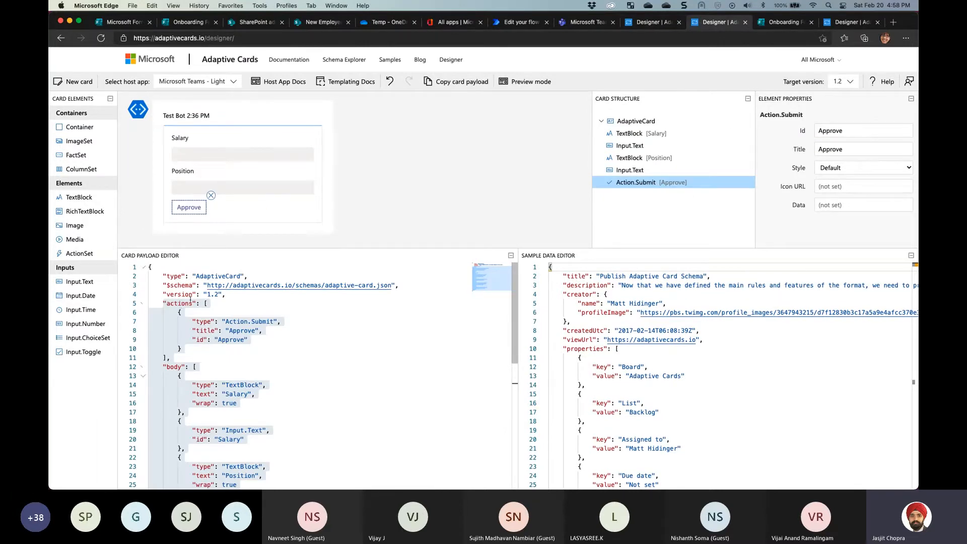
{"action": "left_click_drag", "start_coordinate": [225, 295], "coordinate": [149, 267]}
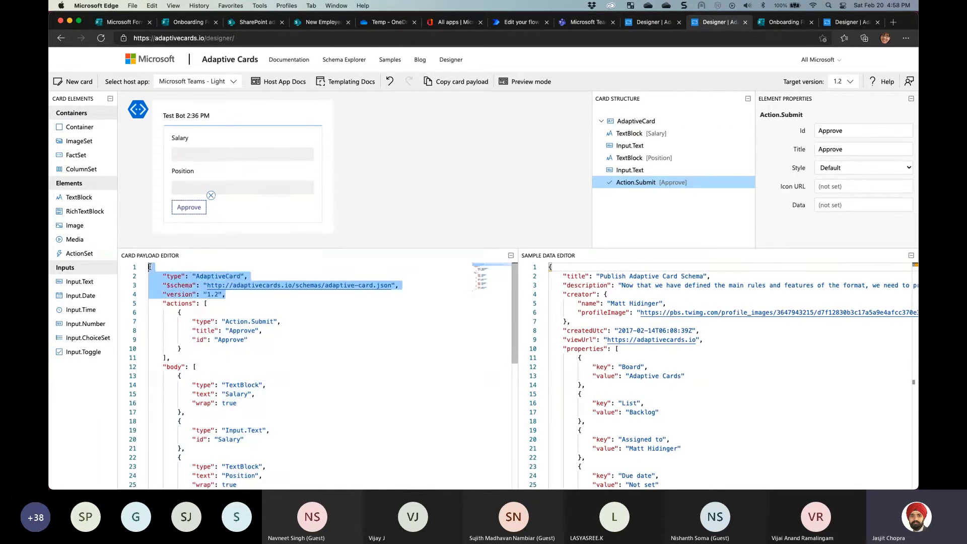
{"action": "left_click", "coordinate": [164, 303]}
{"action": "left_click_drag", "start_coordinate": [164, 304], "coordinate": [215, 312]}
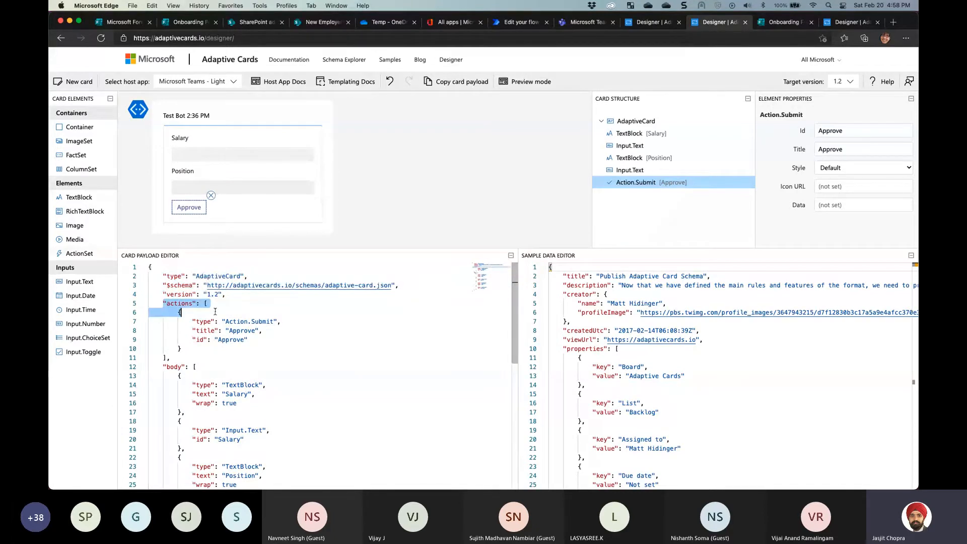
{"action": "left_click", "coordinate": [203, 303]}
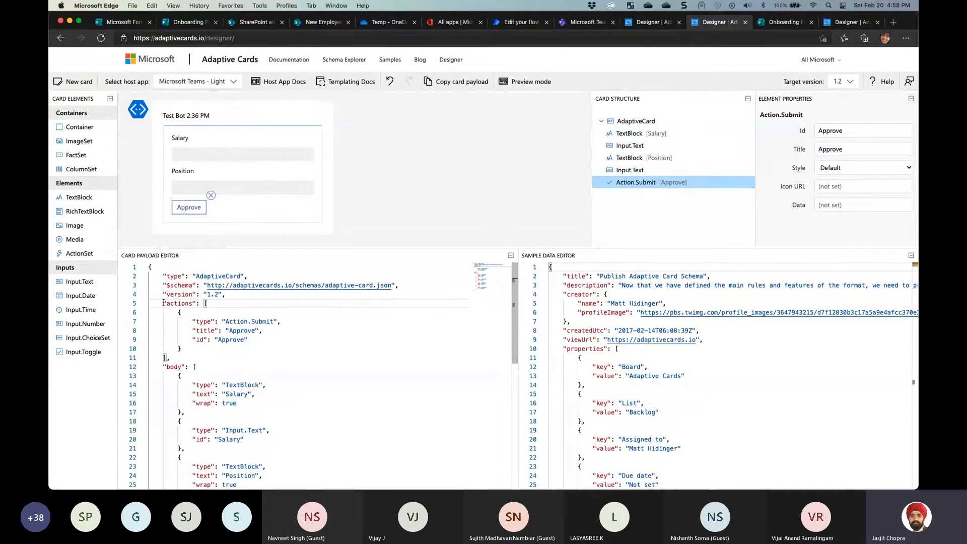
{"action": "left_click", "coordinate": [203, 330]}
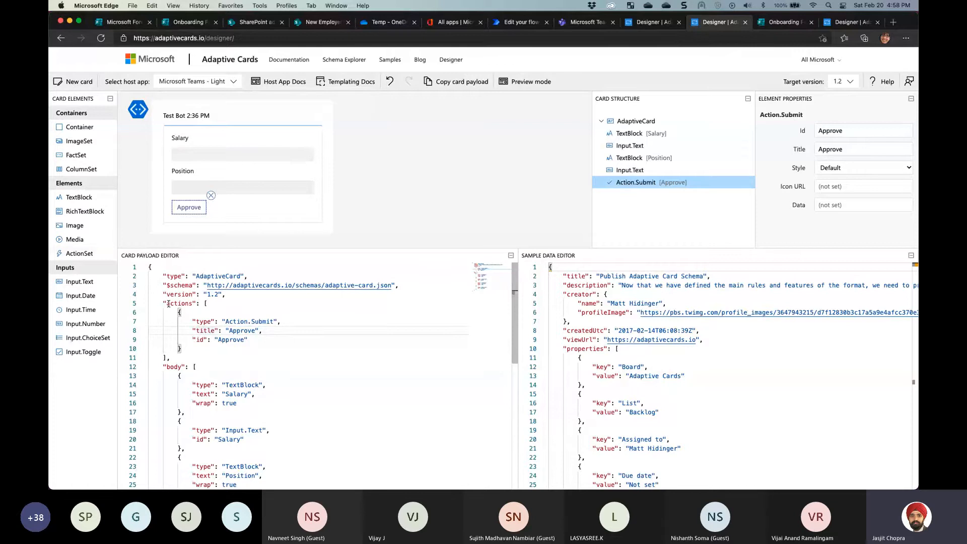
{"action": "key", "text": "Up"}
{"action": "key", "text": "Up"}
{"action": "key", "text": "Up"}
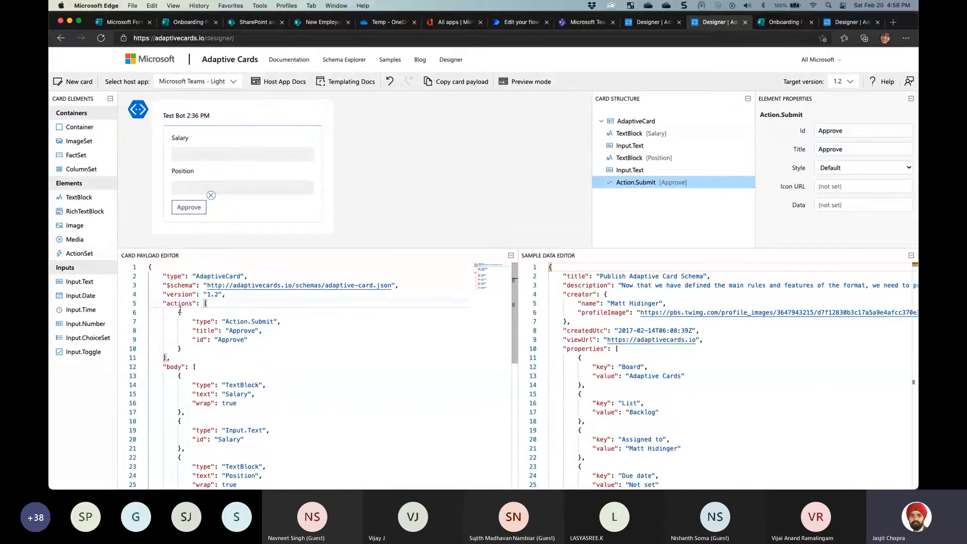
{"action": "left_click", "coordinate": [144, 304]}
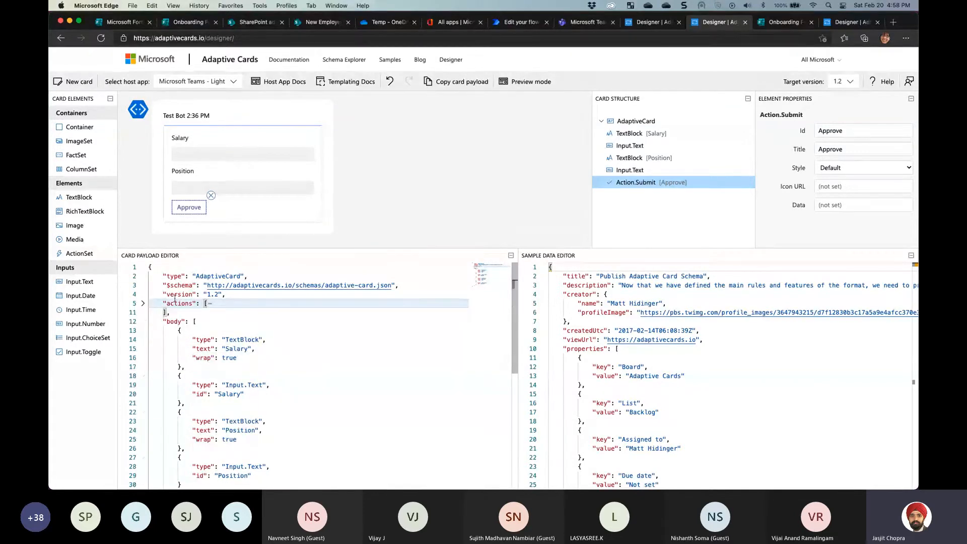
{"action": "left_click", "coordinate": [143, 304]}
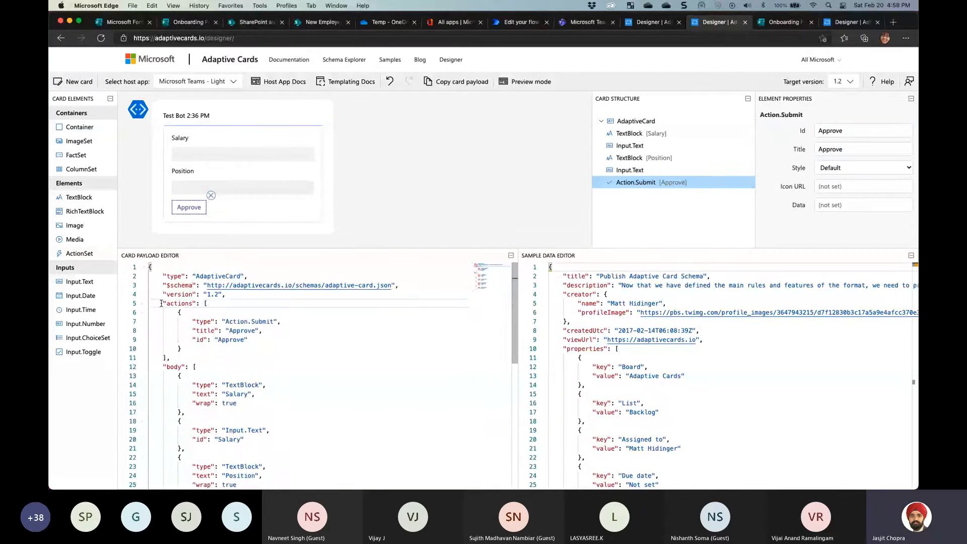
{"action": "left_click_drag", "start_coordinate": [162, 303], "coordinate": [168, 467]}
{"action": "key", "text": "super+c"}
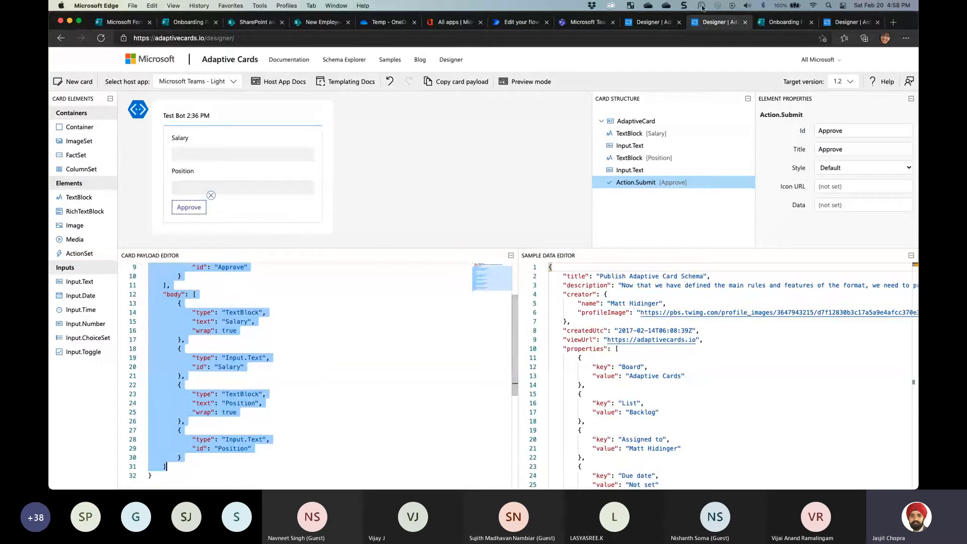
{"action": "left_click", "coordinate": [834, 23]}
{"action": "left_click", "coordinate": [302, 329]}
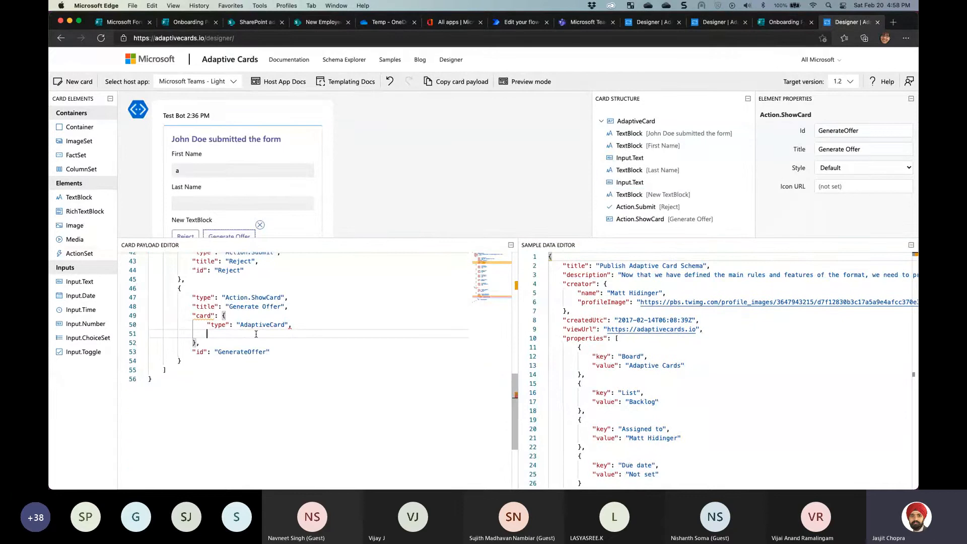
{"action": "key", "text": "super+v"}
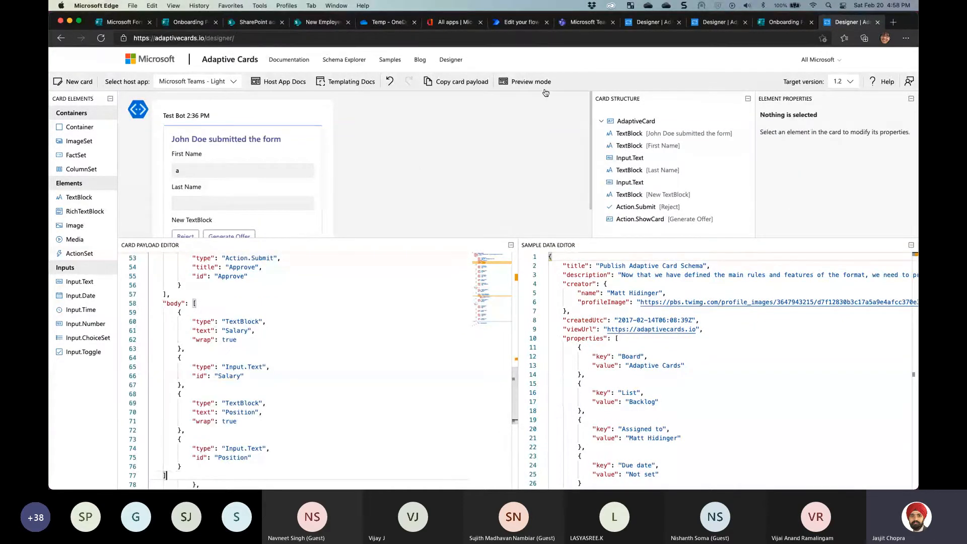
Preview Generate Offer to confirm the Salary and Position fields, then view the onboarding request card
{"action": "left_click", "coordinate": [538, 83]}
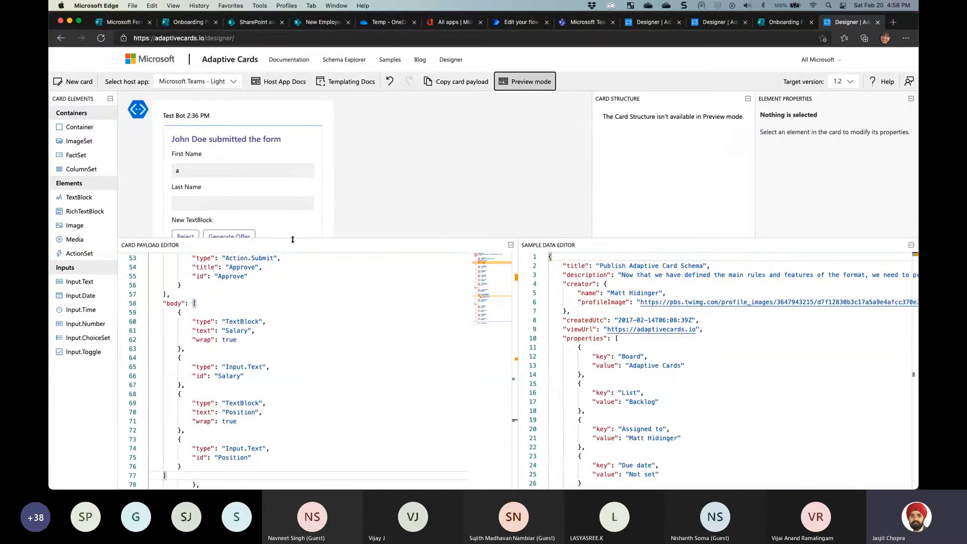
{"action": "left_click_drag", "start_coordinate": [292, 238], "coordinate": [285, 331]}
{"action": "left_click", "coordinate": [235, 238]}
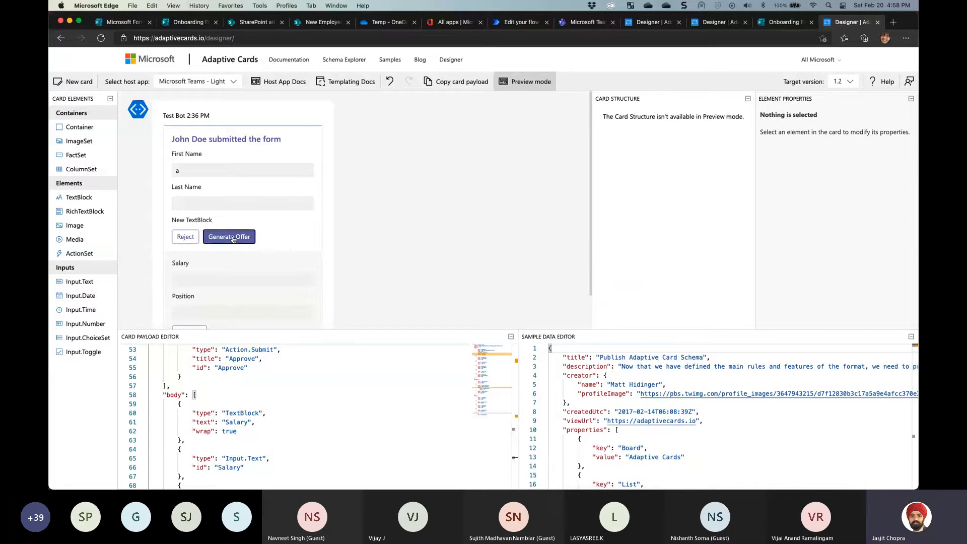
{"action": "scroll", "coordinate": [289, 248], "scroll_direction": "down", "scroll_amount": 2}
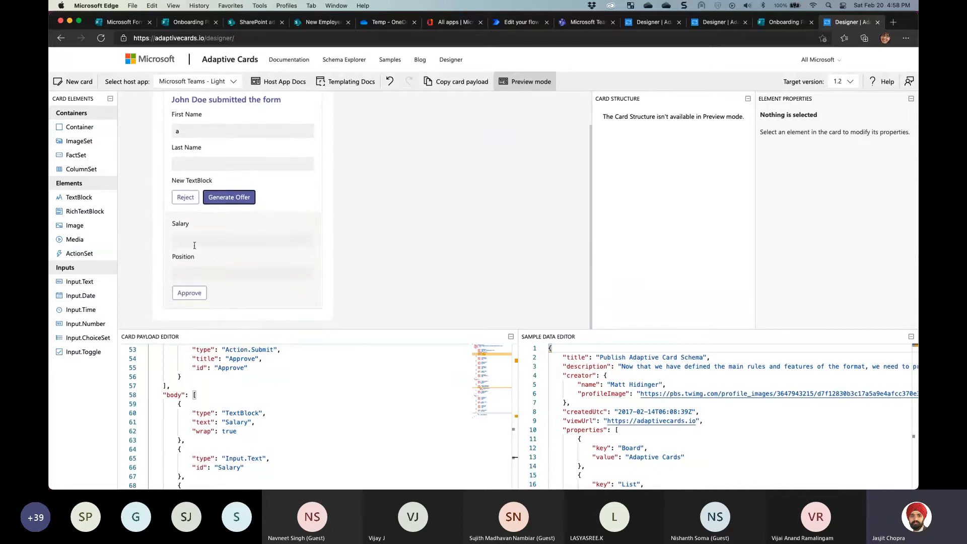
{"action": "left_click", "coordinate": [195, 243]}
{"action": "left_click", "coordinate": [210, 272]}
{"action": "left_click", "coordinate": [215, 246]}
{"action": "left_click", "coordinate": [219, 272]}
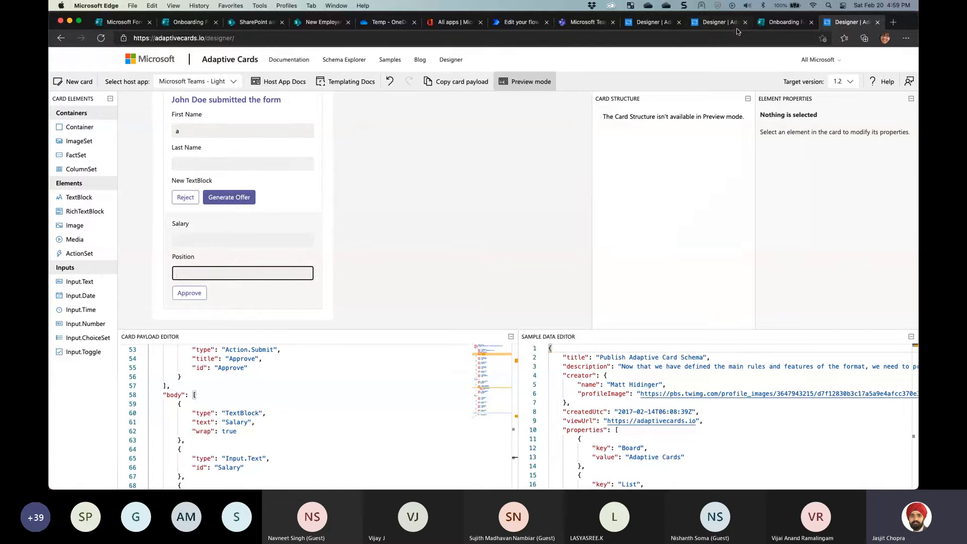
{"action": "left_click", "coordinate": [641, 24]}
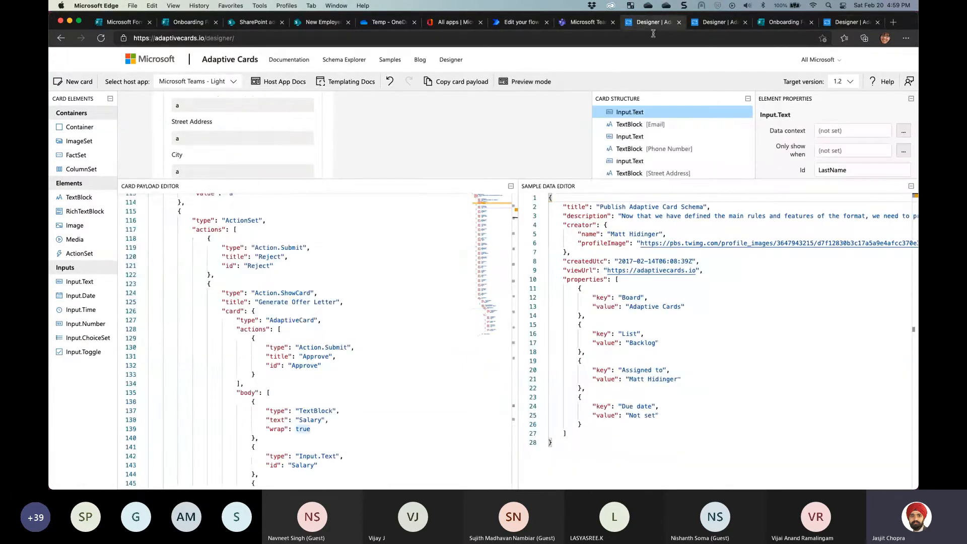
{"action": "scroll", "coordinate": [271, 292], "scroll_direction": "up", "scroll_amount": 15}
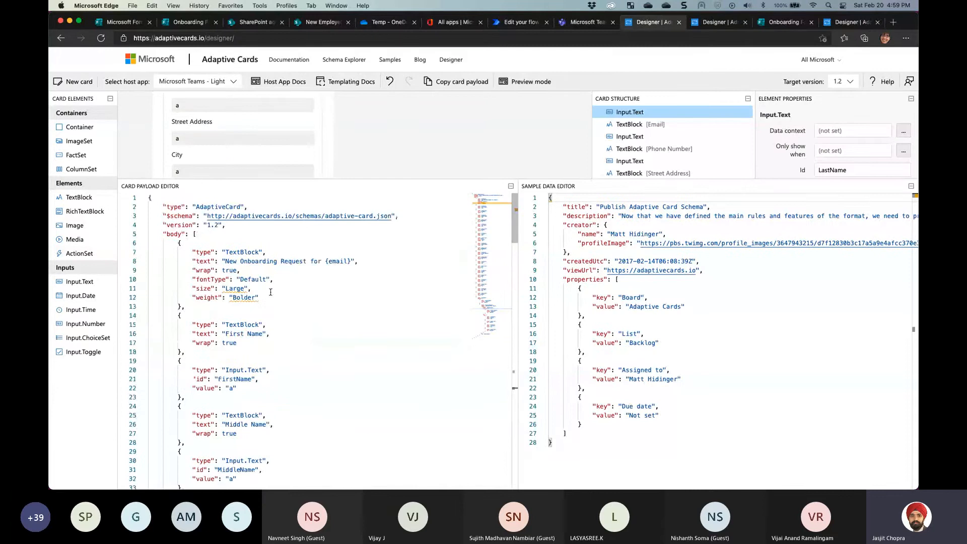
Inspect the Compose card data JSON and its FirstName placeholder 'a' in the Designer
{"action": "left_click", "coordinate": [510, 25]}
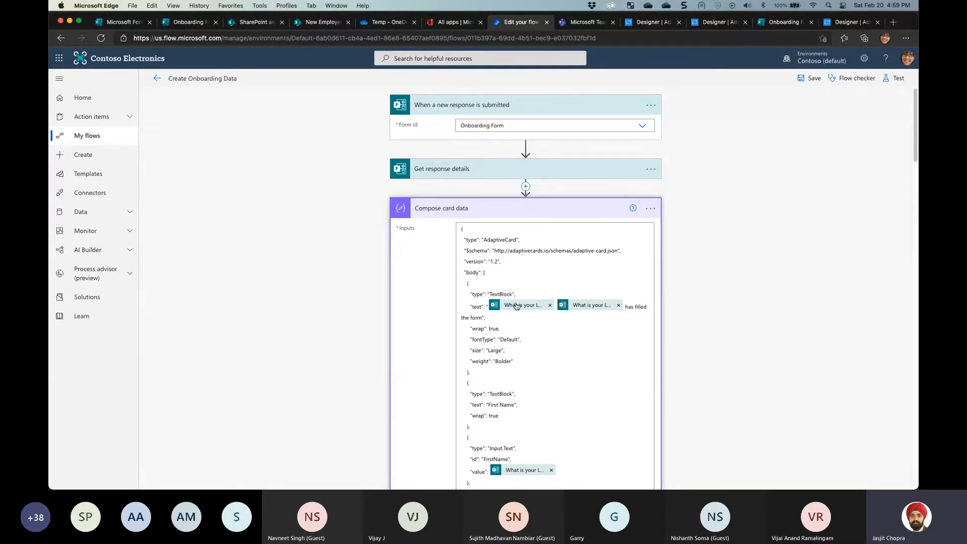
{"action": "left_click", "coordinate": [493, 247]}
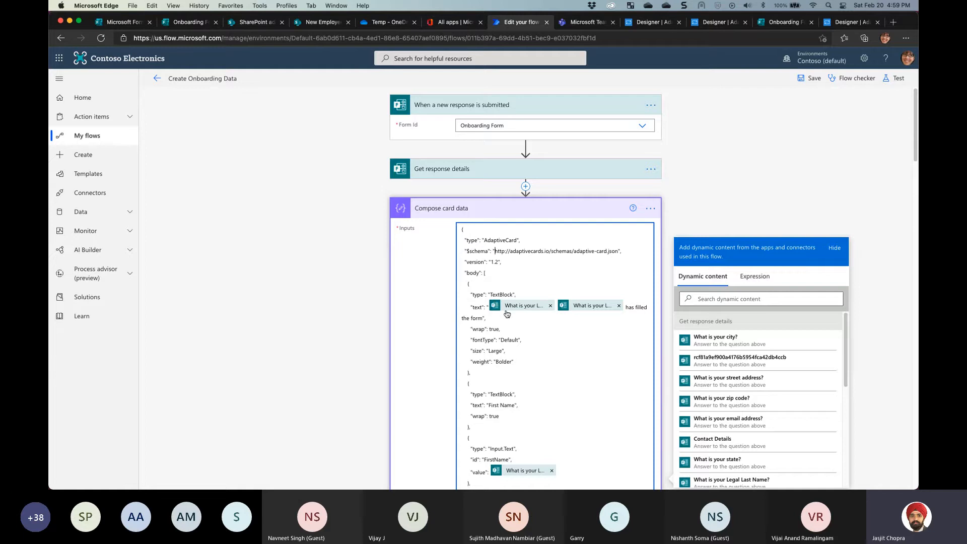
{"action": "scroll", "coordinate": [526, 312], "scroll_direction": "down", "scroll_amount": 1}
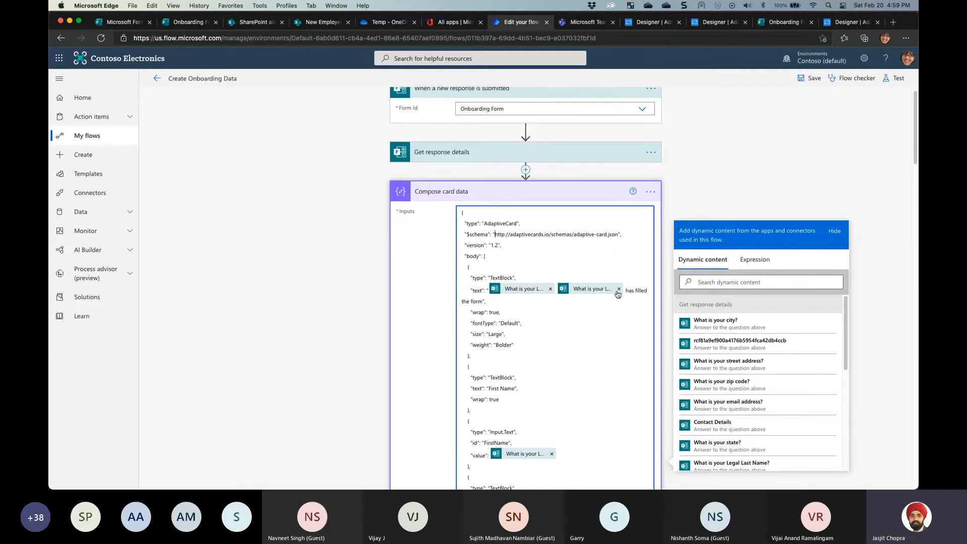
{"action": "left_click_drag", "start_coordinate": [624, 291], "coordinate": [640, 291]}
{"action": "scroll", "coordinate": [476, 301], "scroll_direction": "down", "scroll_amount": 3}
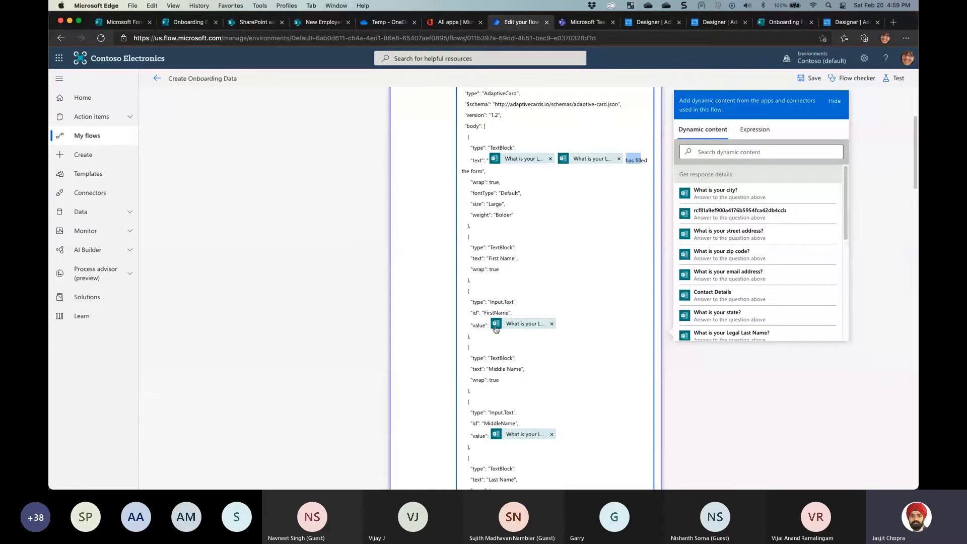
{"action": "left_click", "coordinate": [650, 28]}
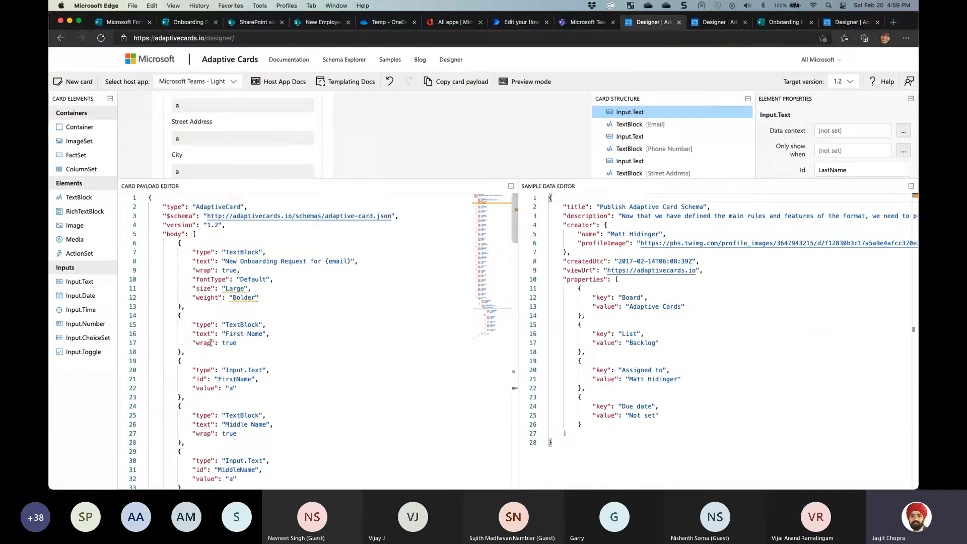
{"action": "scroll", "coordinate": [247, 321], "scroll_direction": "down", "scroll_amount": 3}
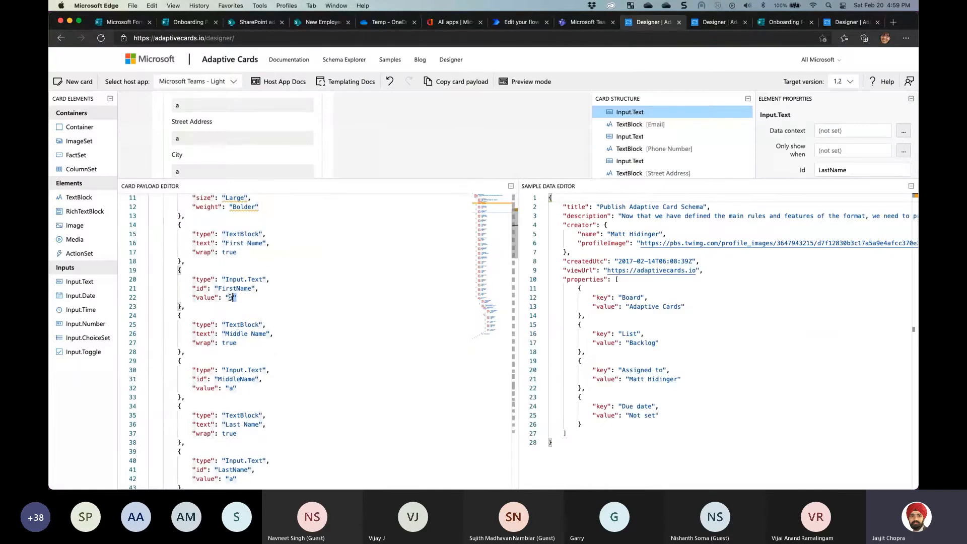
{"action": "left_click_drag", "start_coordinate": [236, 299], "coordinate": [225, 298]}
{"action": "left_click", "coordinate": [241, 386]}
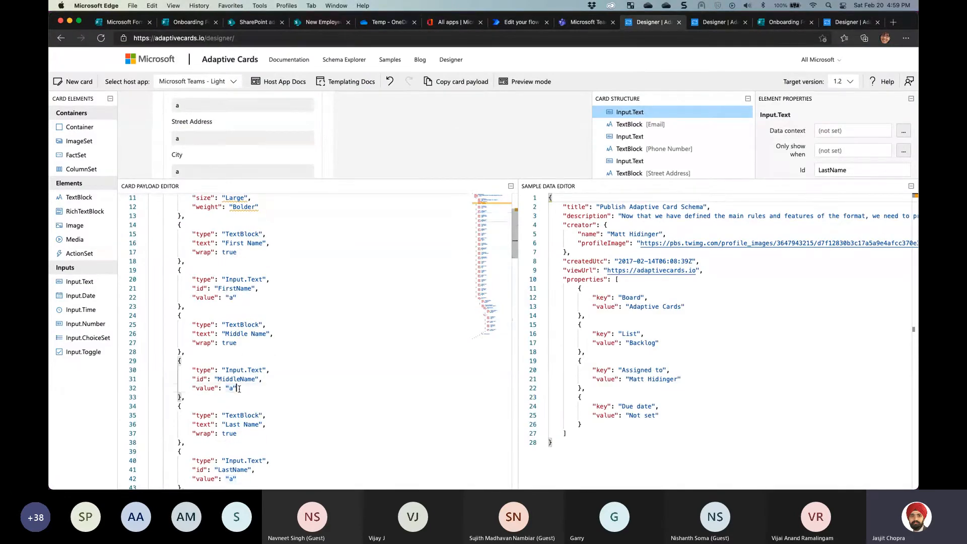
Delete the answer token and placeholder 'a' from FirstName, zooming the page to 125%
{"action": "left_click", "coordinate": [522, 22]}
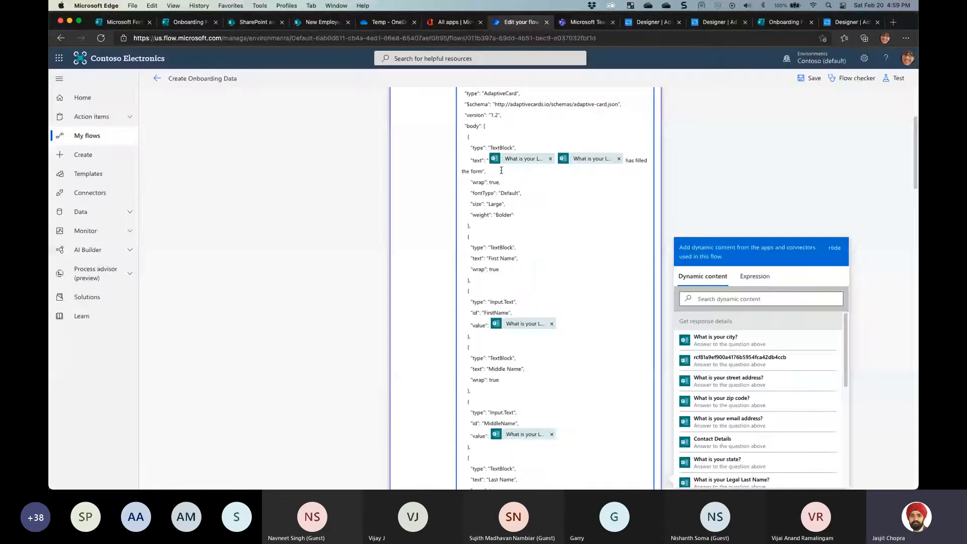
{"action": "double_click", "coordinate": [512, 324]}
{"action": "key", "text": "BackSpace"}
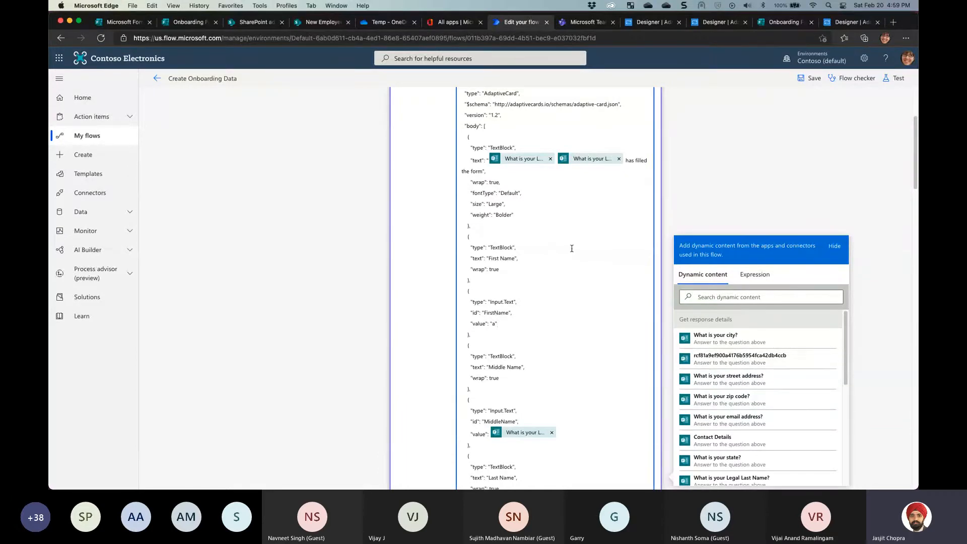
{"action": "left_click_drag", "start_coordinate": [494, 326], "coordinate": [491, 325]}
{"action": "left_click", "coordinate": [906, 38]}
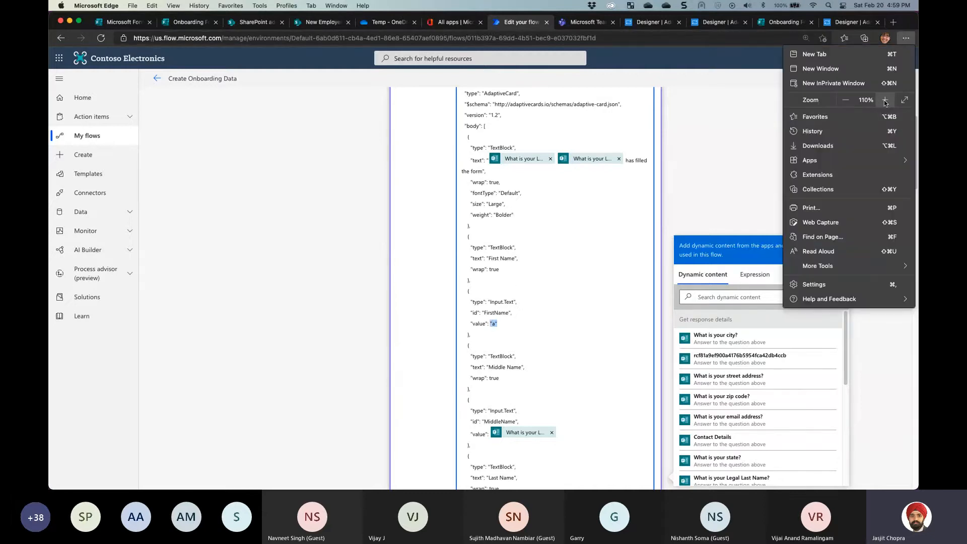
{"action": "left_click", "coordinate": [885, 100]}
{"action": "left_click", "coordinate": [885, 100]}
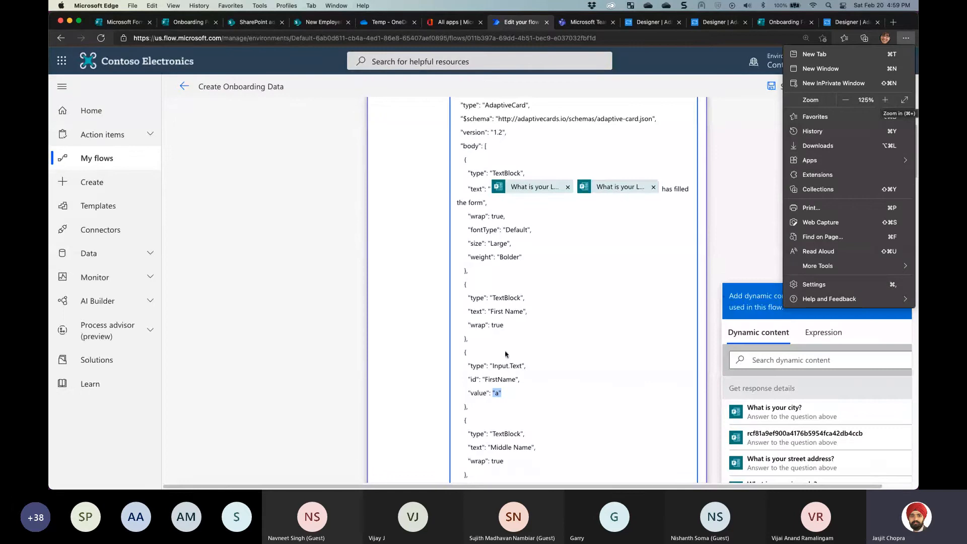
{"action": "left_click", "coordinate": [512, 392]}
{"action": "scroll", "coordinate": [534, 334], "scroll_direction": "down", "scroll_amount": 3}
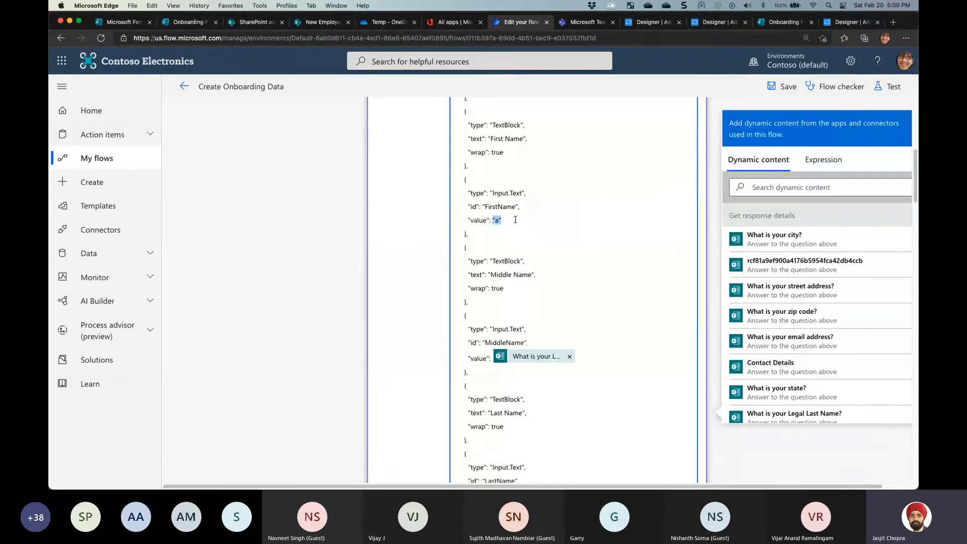
{"action": "key", "text": "BackSpace"}
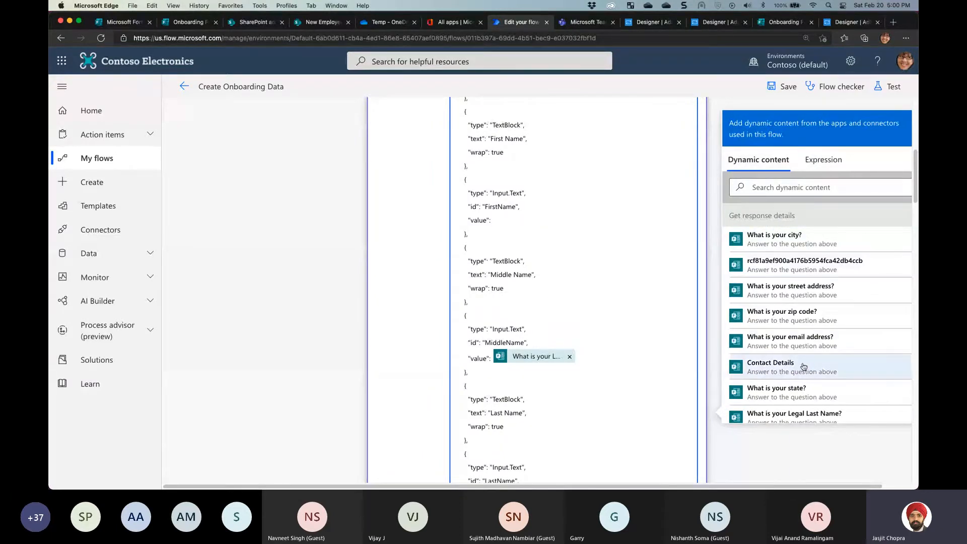
Insert the 'What is your Legal First Name?' dynamic content as the FirstName value
{"action": "scroll", "coordinate": [805, 366], "scroll_direction": "down", "scroll_amount": 1}
{"action": "scroll", "coordinate": [805, 363], "scroll_direction": "down", "scroll_amount": 1}
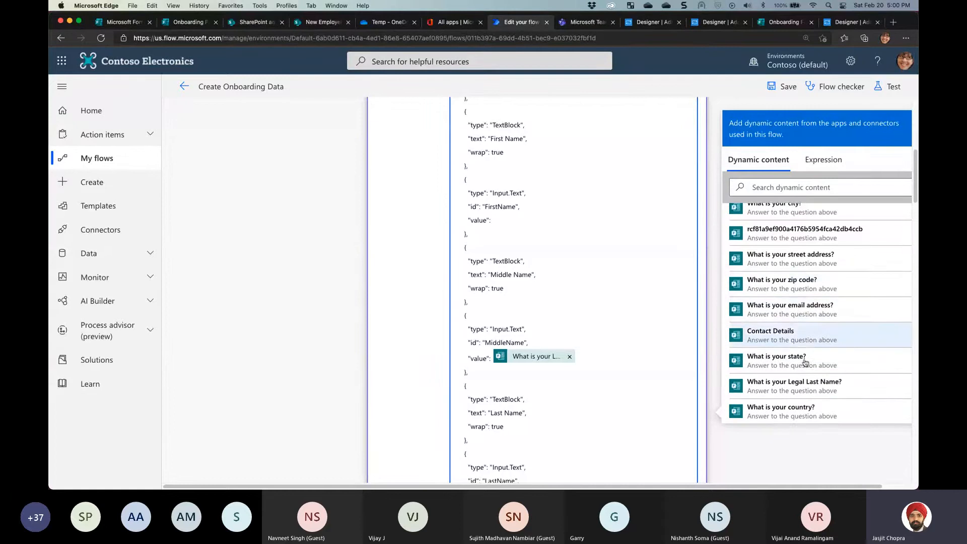
{"action": "scroll", "coordinate": [806, 372], "scroll_direction": "down", "scroll_amount": 3}
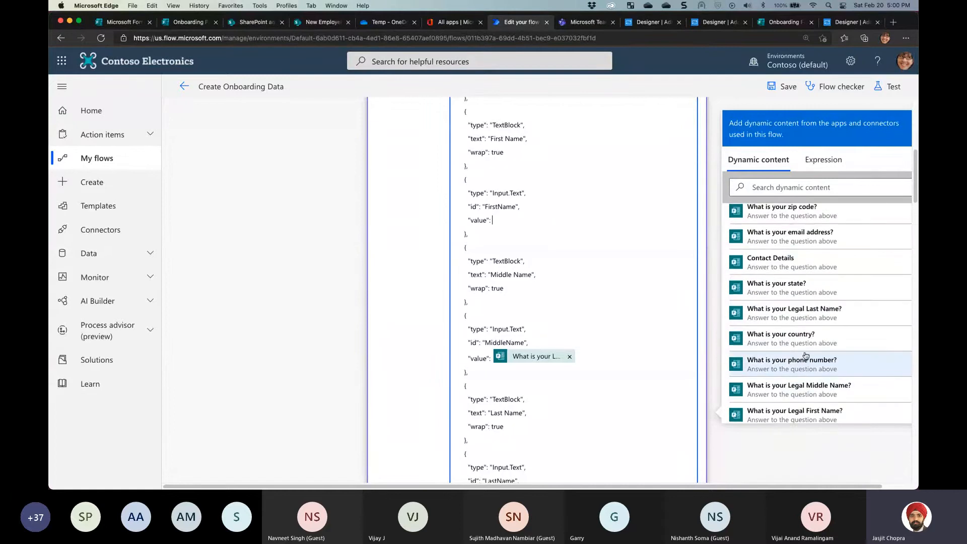
{"action": "left_click", "coordinate": [808, 411]}
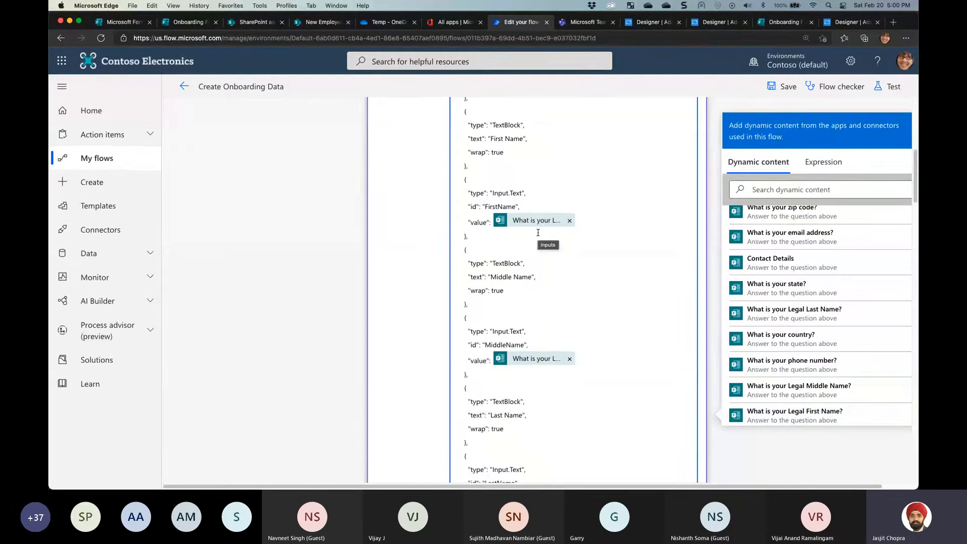
{"action": "left_click", "coordinate": [125, 22]}
After checking the form description and other tabs, edit question 1, 'What is your Legal First Name?'
{"action": "left_click", "coordinate": [365, 197]}
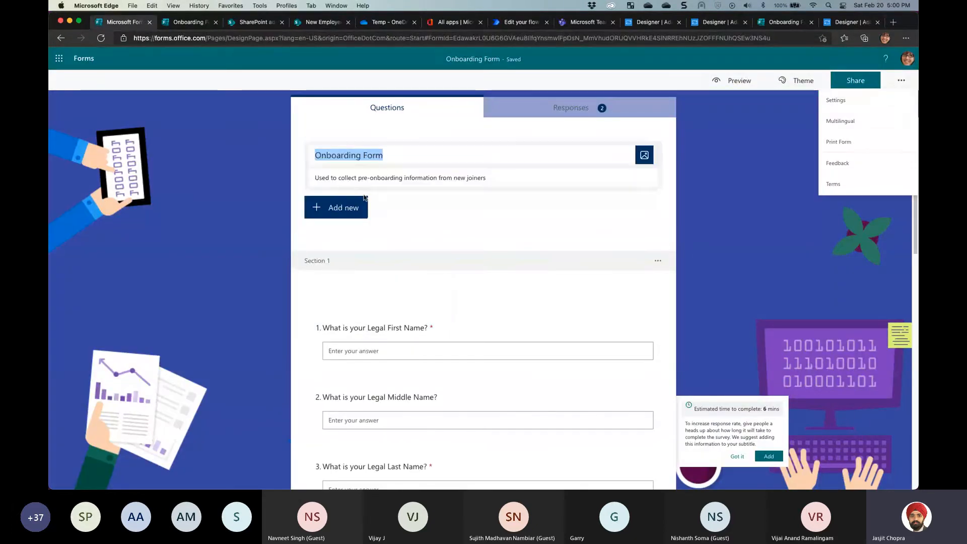
{"action": "left_click", "coordinate": [322, 178]}
{"action": "left_click_drag", "start_coordinate": [389, 178], "coordinate": [304, 178]}
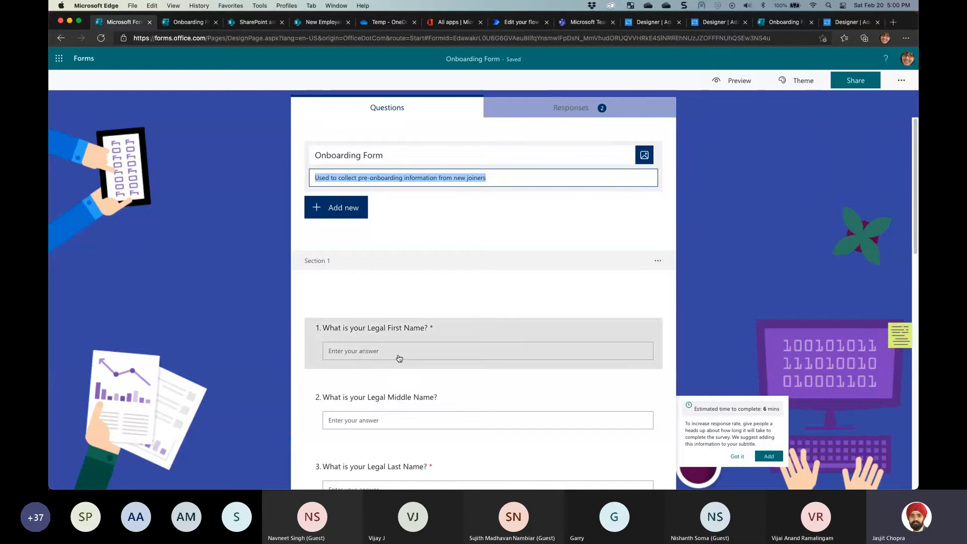
{"action": "left_click", "coordinate": [660, 26]}
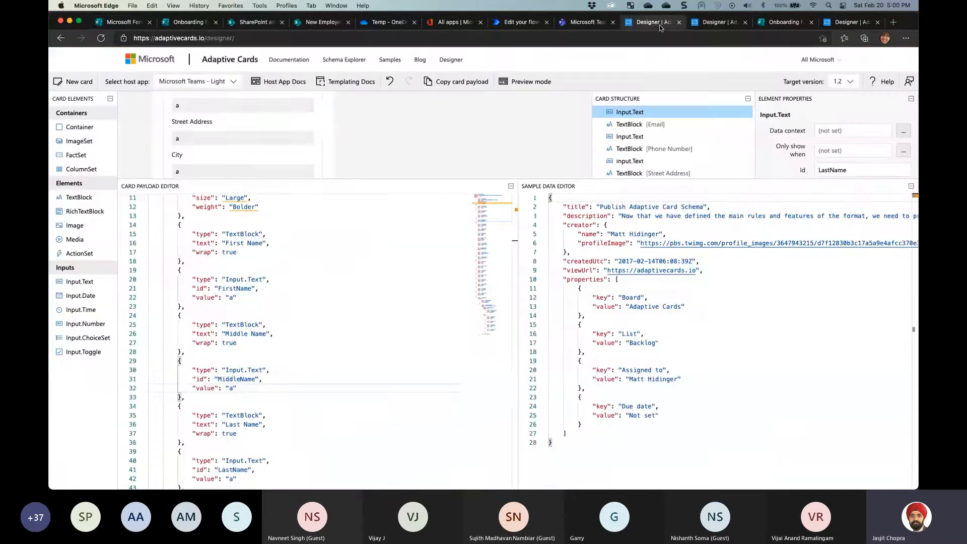
{"action": "left_click", "coordinate": [521, 23]}
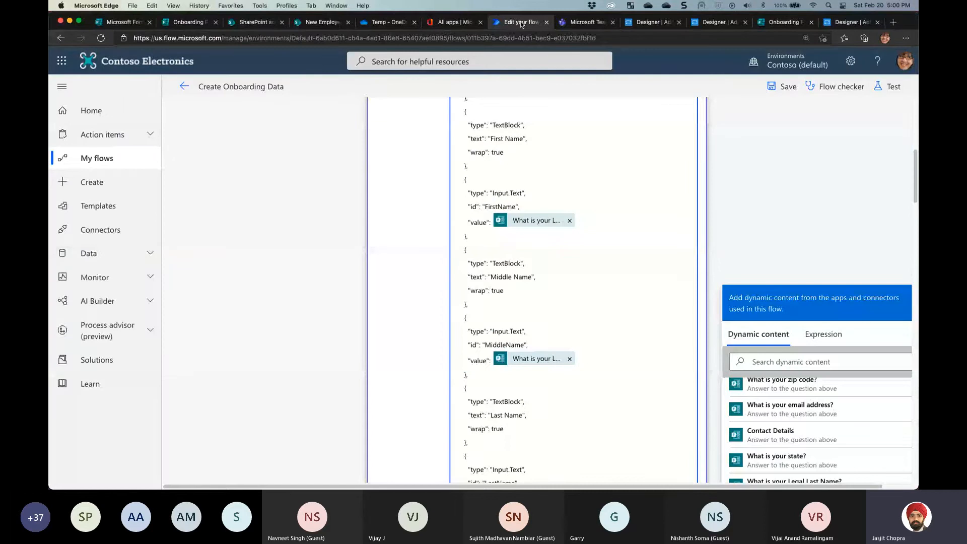
{"action": "left_click", "coordinate": [123, 21]}
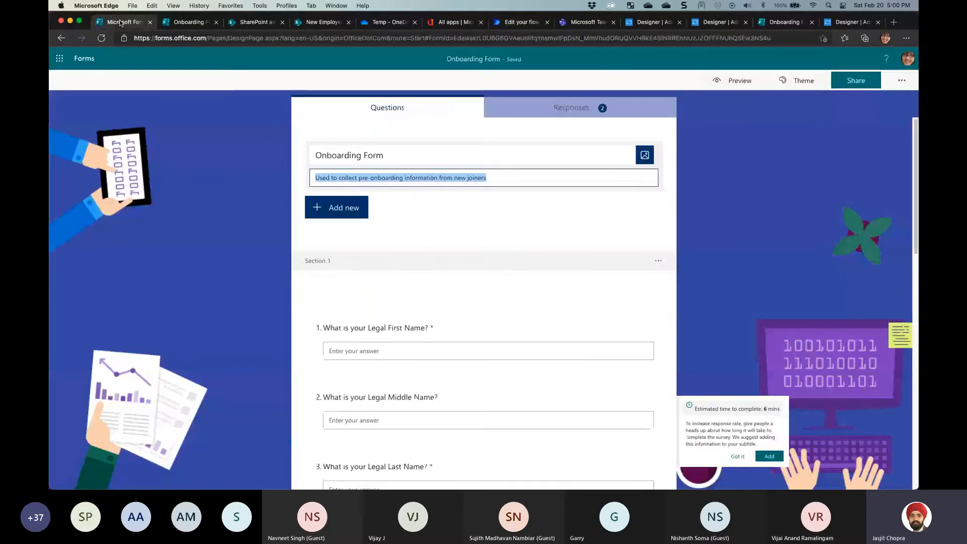
{"action": "left_click", "coordinate": [393, 328]}
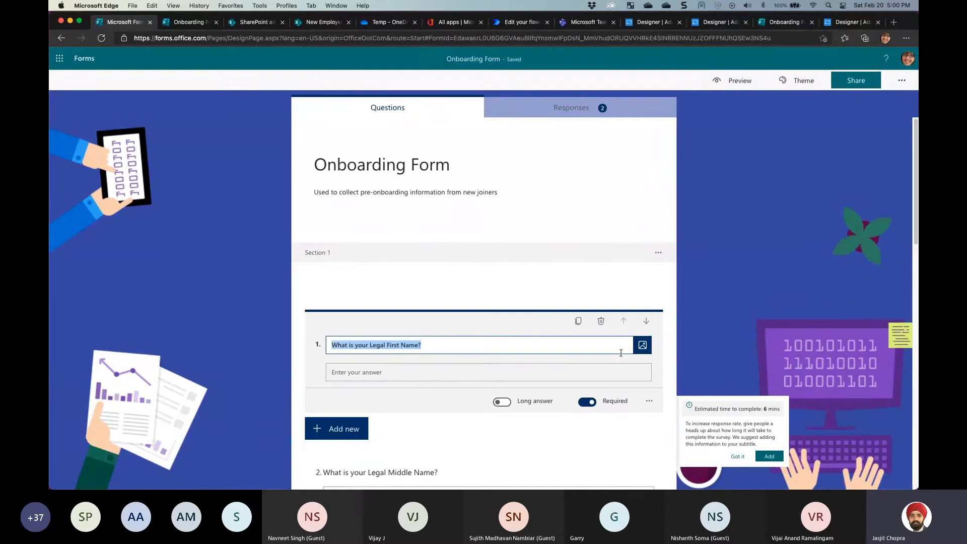
Add the subtitle 'Make sure this is the same as depicted nin your Aaahar Card or Passpor' to question 1
{"action": "left_click", "coordinate": [648, 402]}
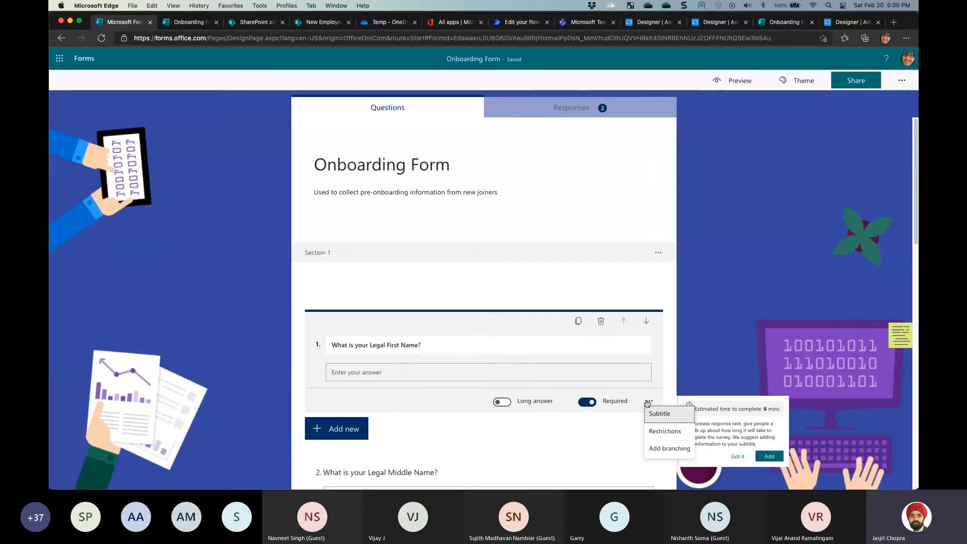
{"action": "left_click", "coordinate": [626, 348]}
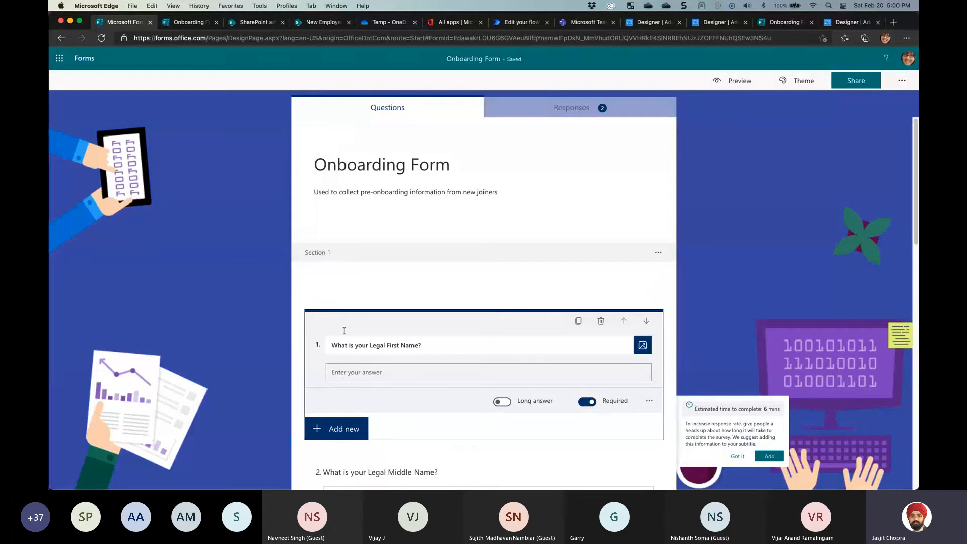
{"action": "left_click", "coordinate": [633, 348]}
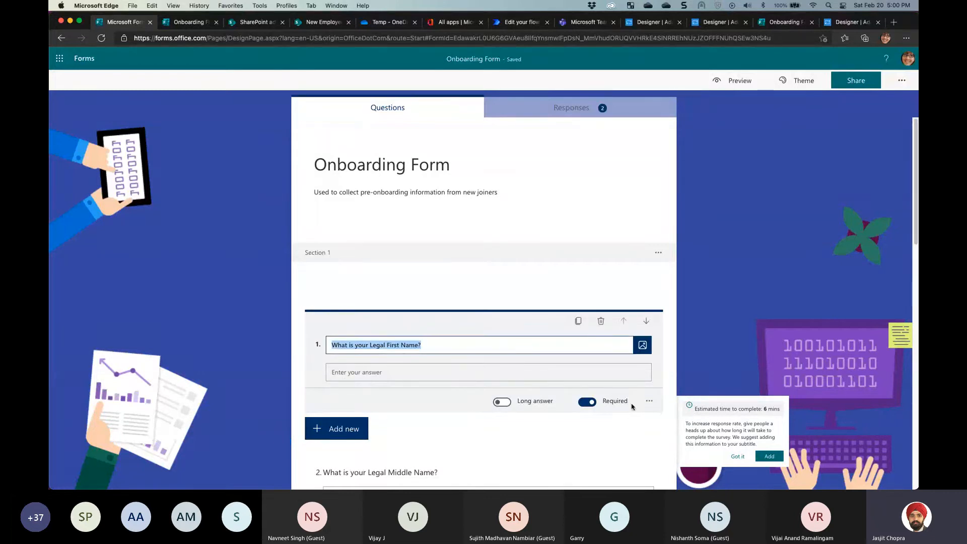
{"action": "left_click", "coordinate": [650, 401]}
{"action": "left_click", "coordinate": [663, 413]}
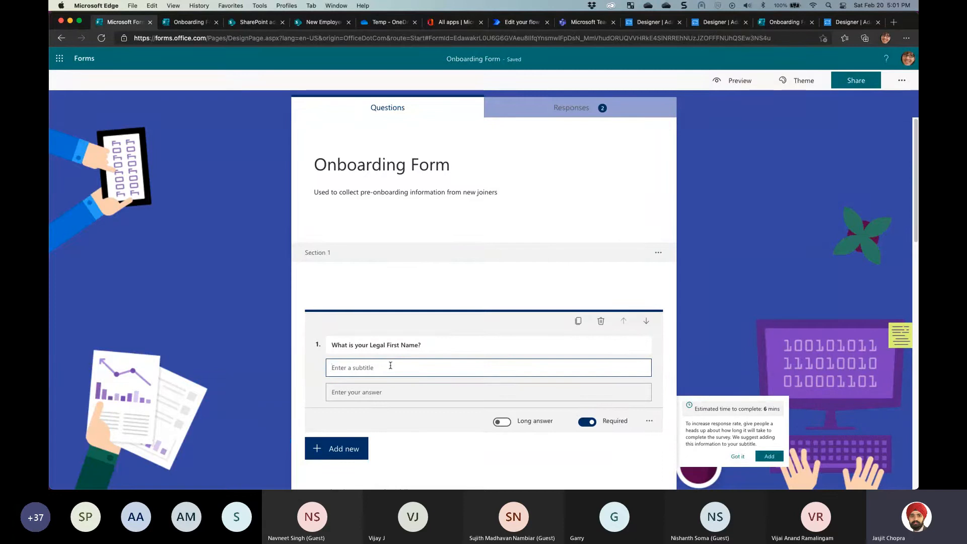
{"action": "type", "text": "Make sure"}
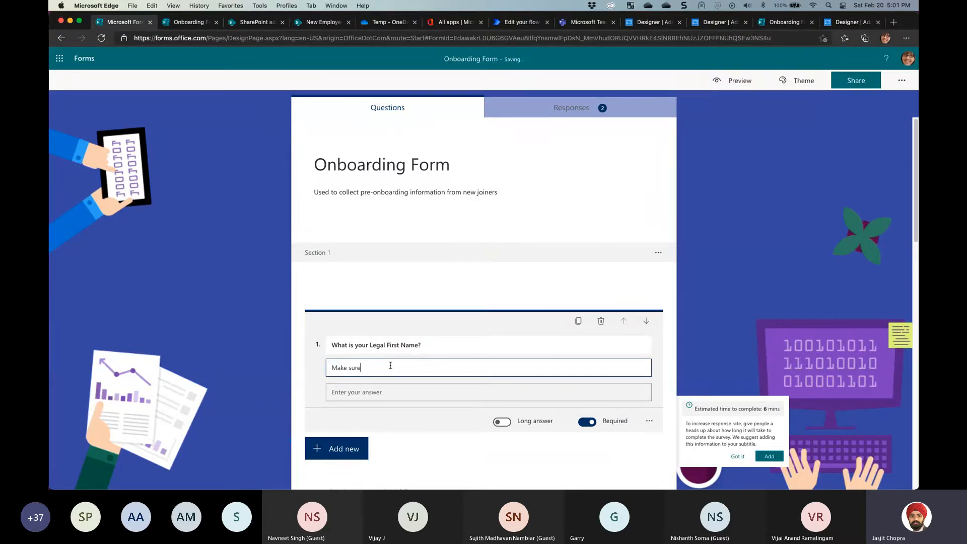
{"action": "type", "text": " this is th"}
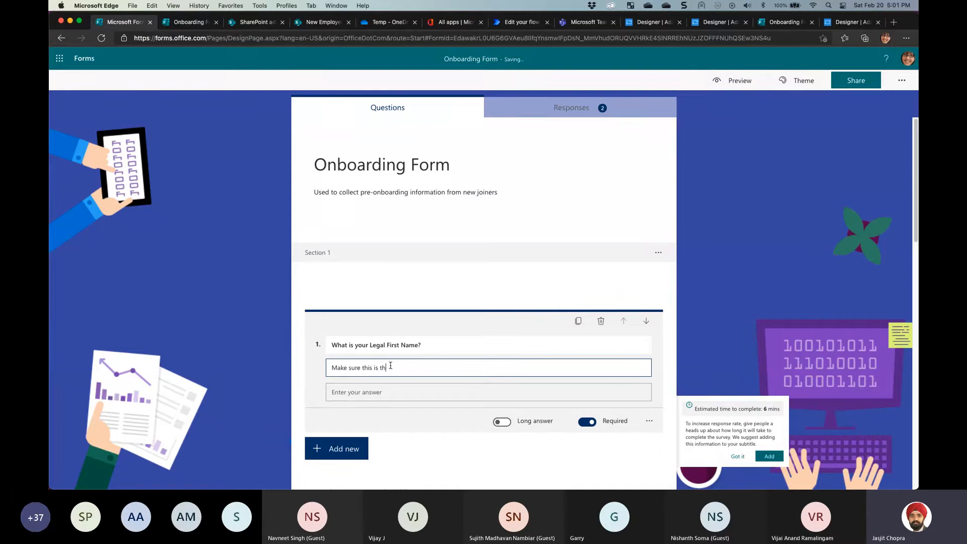
{"action": "type", "text": "e same as "}
{"action": "type", "text": "depicte"}
{"action": "type", "text": "d n"}
{"action": "type", "text": "in your"}
{"action": "type", "text": " Aaa"}
{"action": "type", "text": "har "}
{"action": "type", "text": "Card or Passp"}
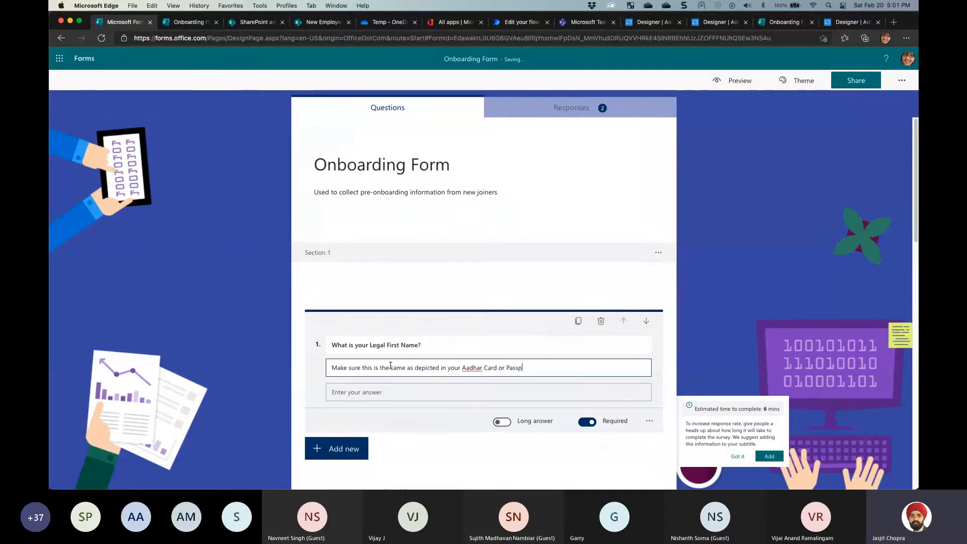
{"action": "type", "text": "ort"}
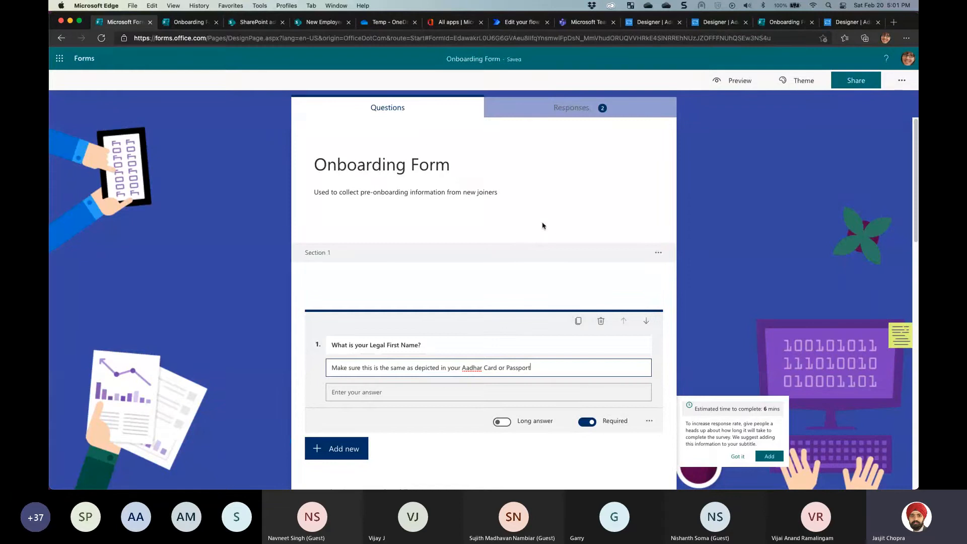
{"action": "left_click", "coordinate": [733, 148]}
View the submitted-response page, then scroll through the flow's Compose card data JSON
{"action": "left_click", "coordinate": [784, 21]}
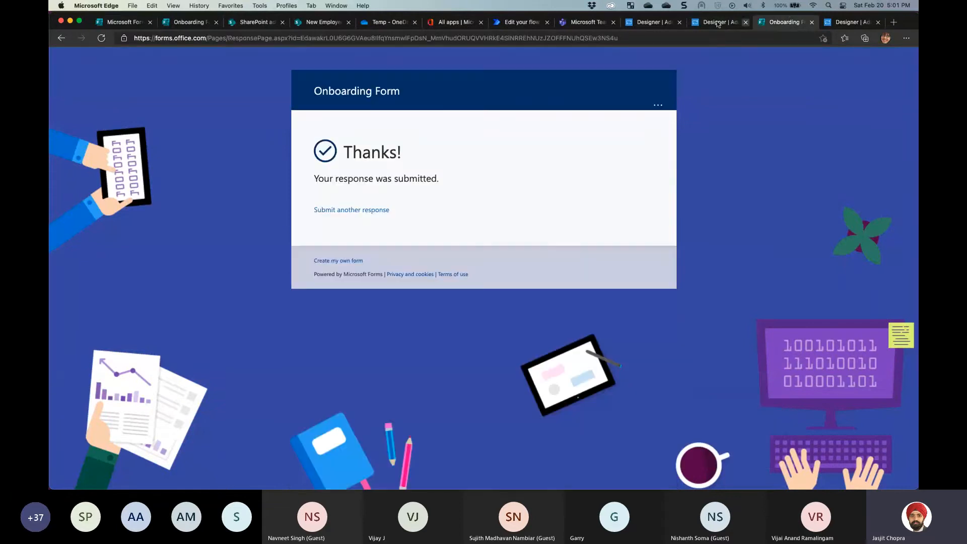
{"action": "left_click", "coordinate": [521, 22]}
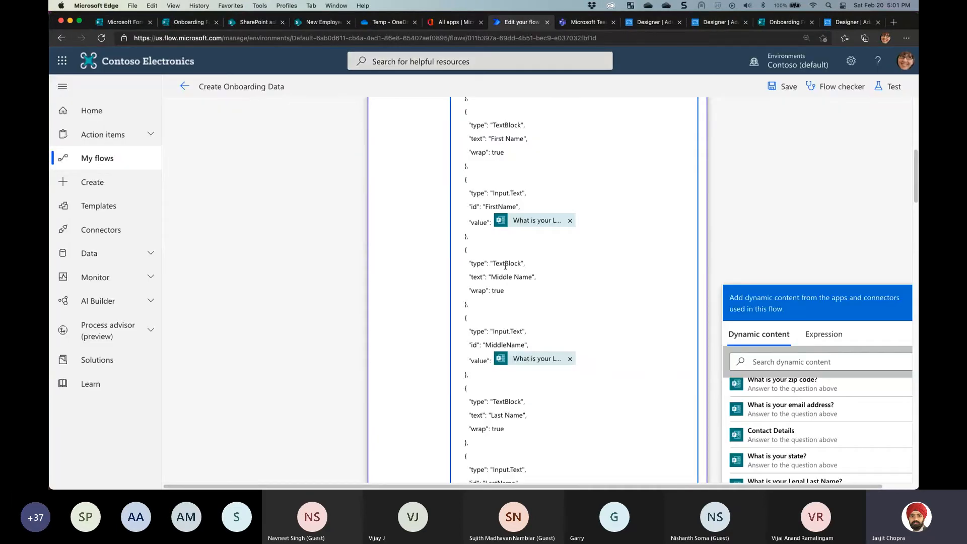
{"action": "scroll", "coordinate": [529, 276], "scroll_direction": "down", "scroll_amount": 12}
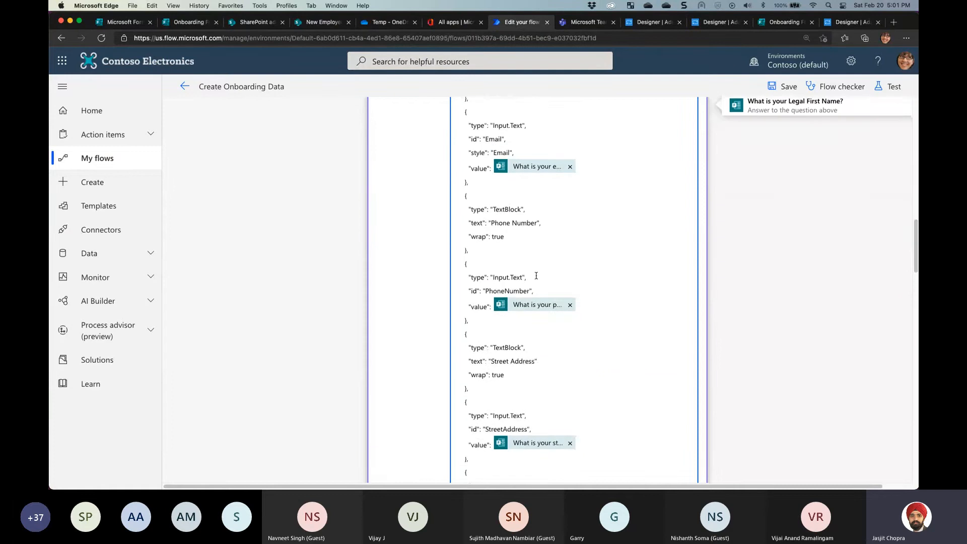
{"action": "scroll", "coordinate": [536, 275], "scroll_direction": "down", "scroll_amount": 5}
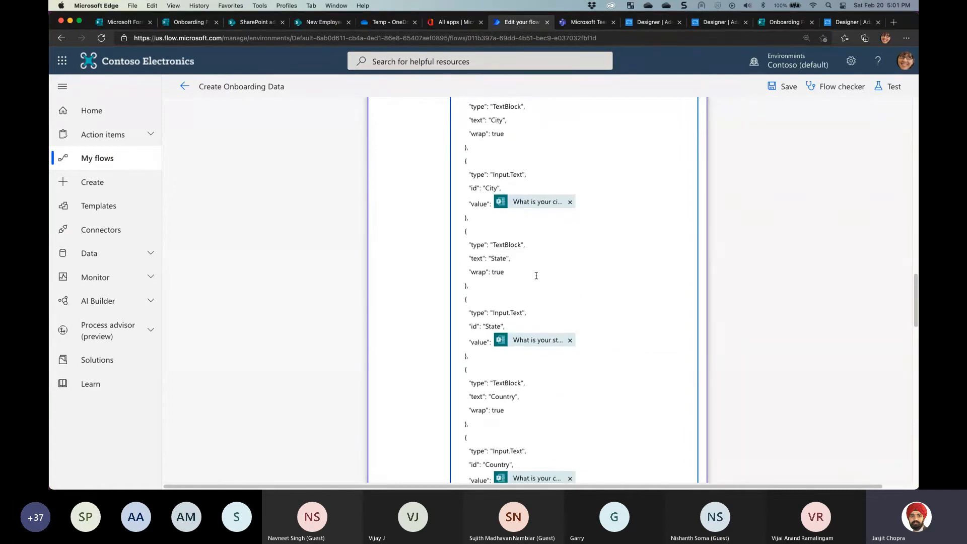
{"action": "scroll", "coordinate": [537, 273], "scroll_direction": "down", "scroll_amount": 12}
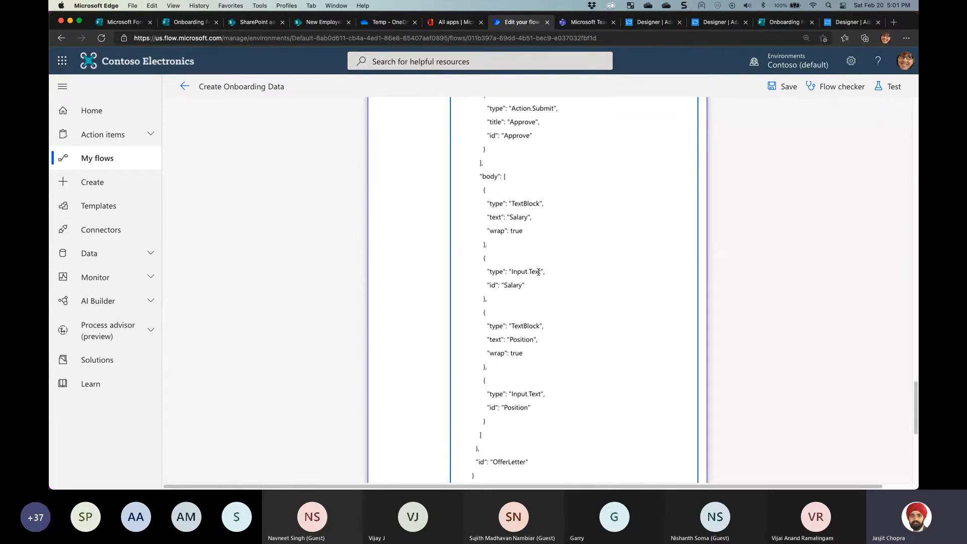
{"action": "scroll", "coordinate": [539, 277], "scroll_direction": "down", "scroll_amount": 1}
{"action": "scroll", "coordinate": [539, 277], "scroll_direction": "up", "scroll_amount": 4}
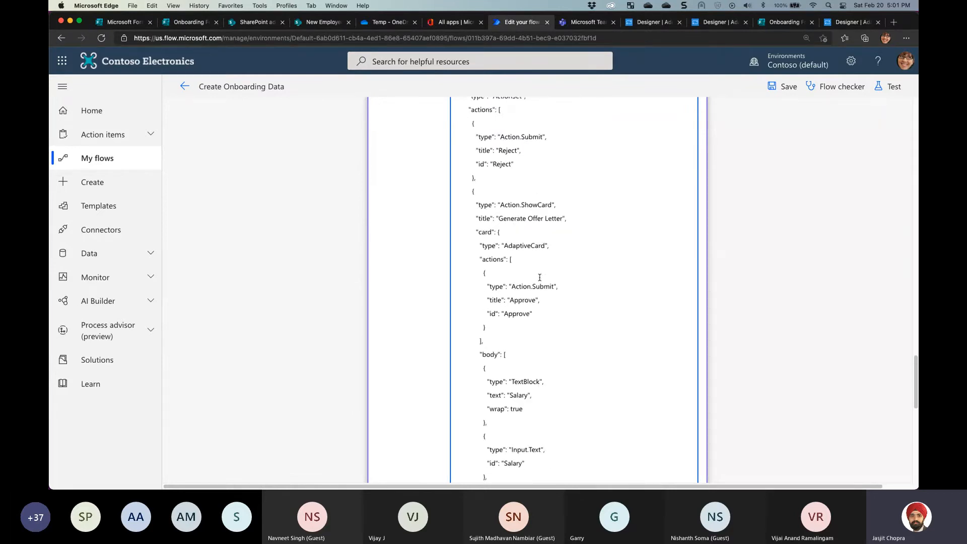
{"action": "scroll", "coordinate": [540, 278], "scroll_direction": "down", "scroll_amount": 4}
{"action": "scroll", "coordinate": [539, 278], "scroll_direction": "down", "scroll_amount": 6}
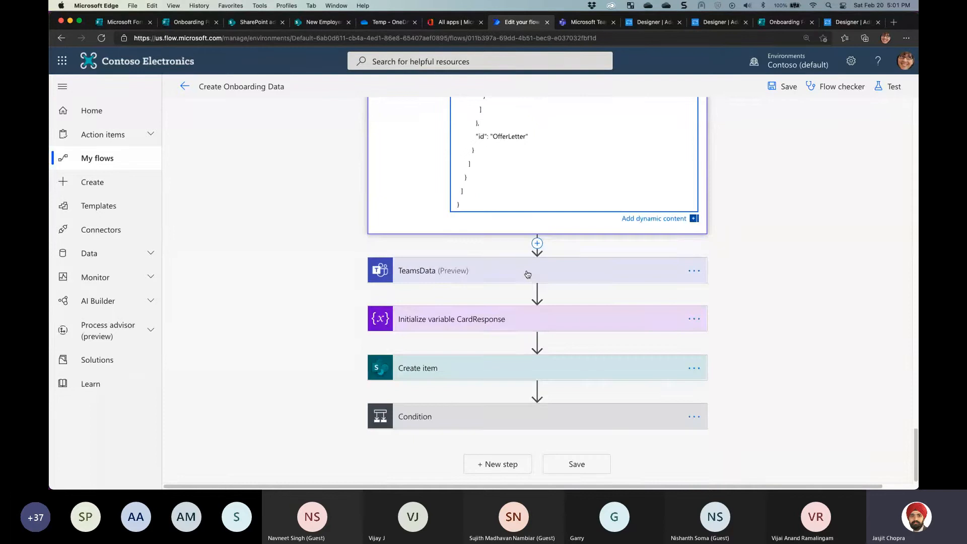
{"action": "scroll", "coordinate": [529, 274], "scroll_direction": "up", "scroll_amount": 2}
{"action": "scroll", "coordinate": [529, 274], "scroll_direction": "up", "scroll_amount": 20}
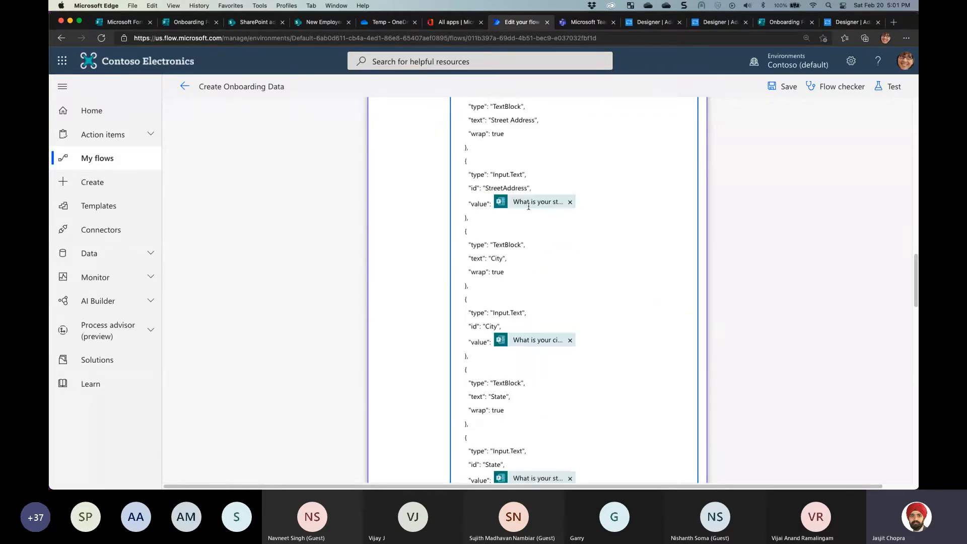
{"action": "scroll", "coordinate": [528, 203], "scroll_direction": "up", "scroll_amount": 5}
Collapse Compose card data and search for a 'post adapti' action to insert before TeamsData
{"action": "left_click", "coordinate": [480, 231]}
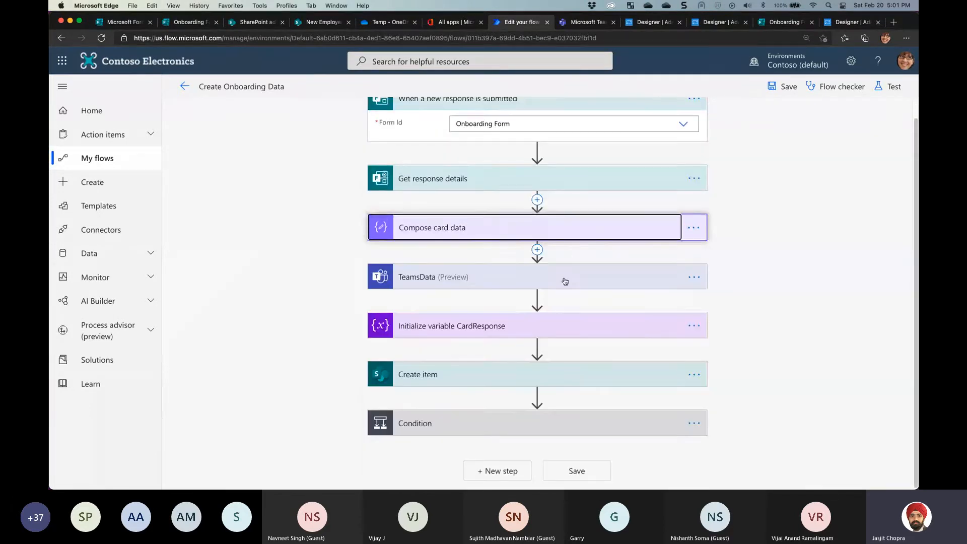
{"action": "left_click", "coordinate": [436, 280]}
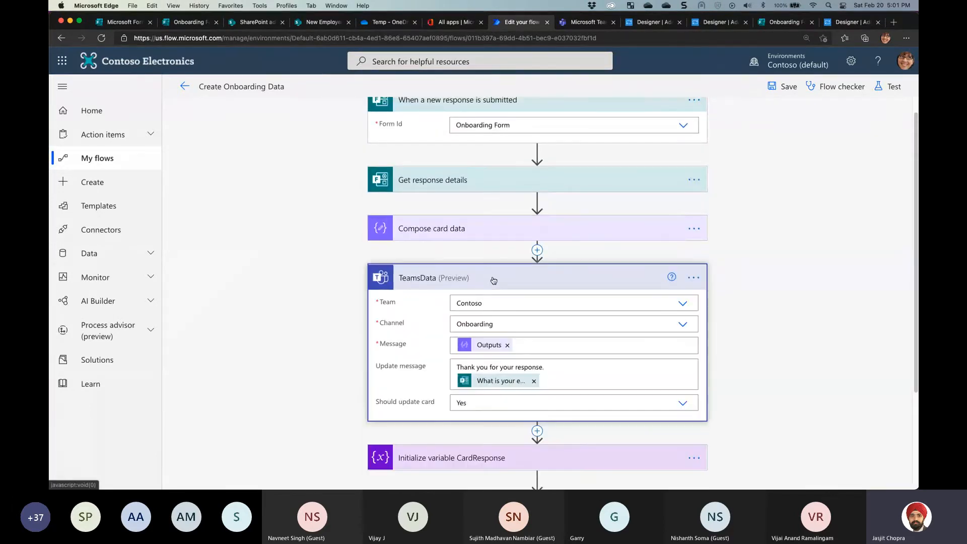
{"action": "left_click", "coordinate": [537, 250]}
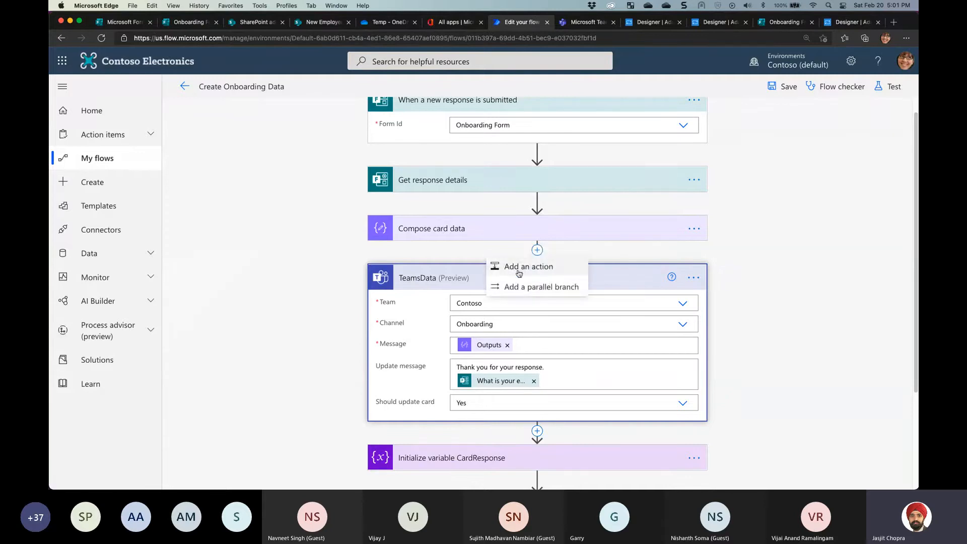
{"action": "left_click", "coordinate": [520, 265]}
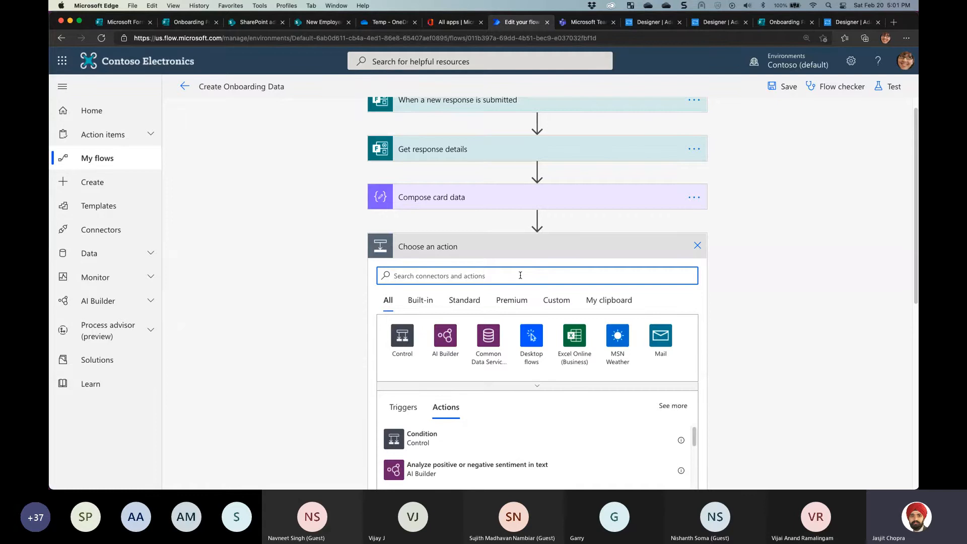
{"action": "type", "text": "post a"}
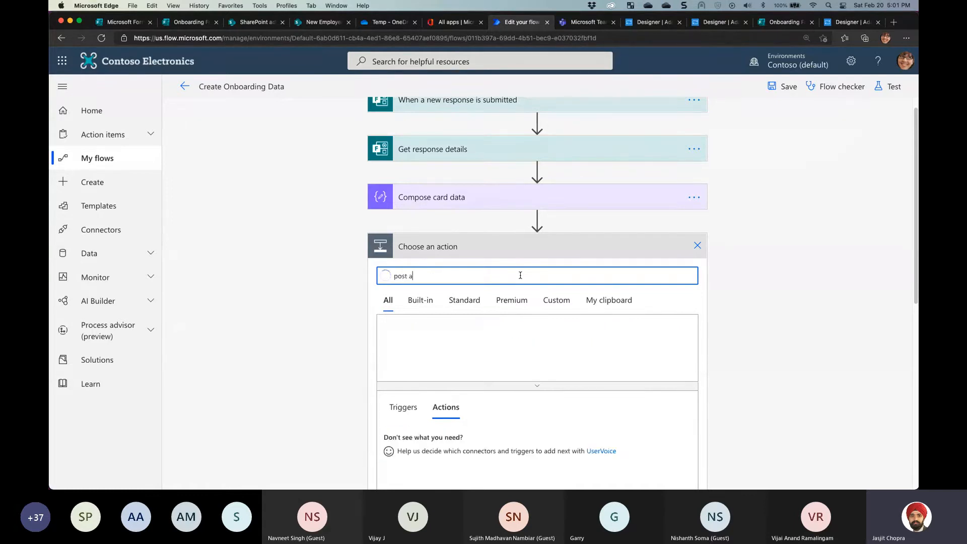
{"action": "type", "text": "daptive"}
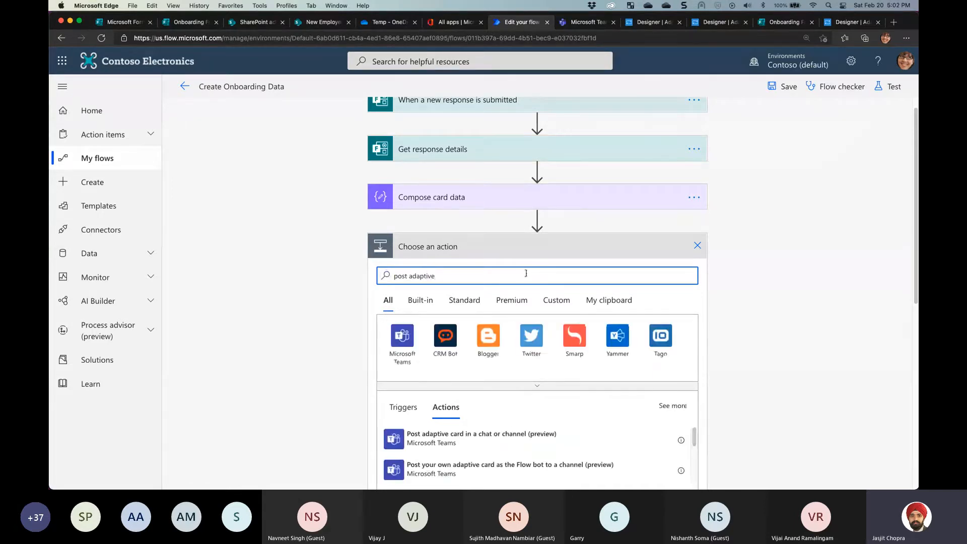
{"action": "scroll", "coordinate": [587, 276], "scroll_direction": "down", "scroll_amount": 4}
{"action": "scroll", "coordinate": [604, 282], "scroll_direction": "down", "scroll_amount": 2}
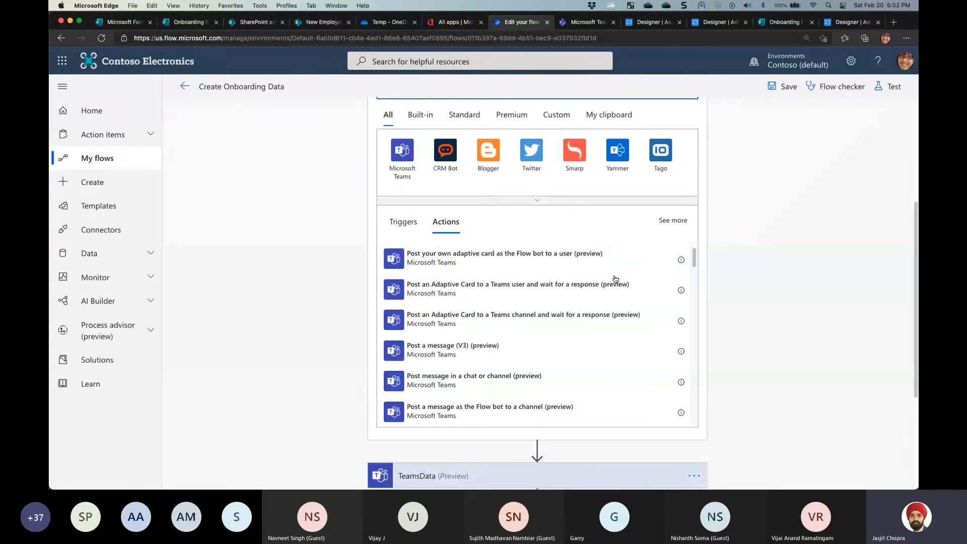
{"action": "scroll", "coordinate": [584, 310], "scroll_direction": "up", "scroll_amount": 1}
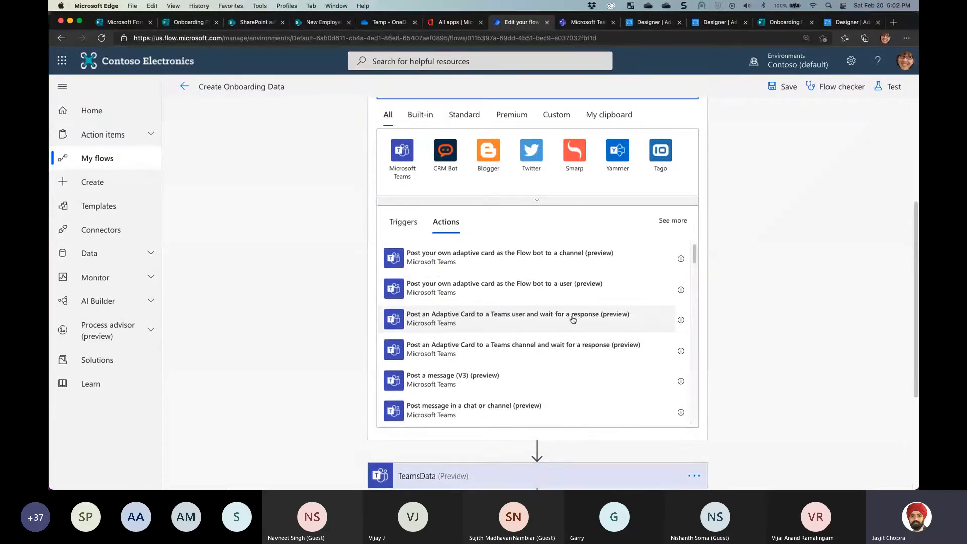
{"action": "scroll", "coordinate": [571, 318], "scroll_direction": "up", "scroll_amount": 1}
{"action": "scroll", "coordinate": [569, 318], "scroll_direction": "up", "scroll_amount": 3}
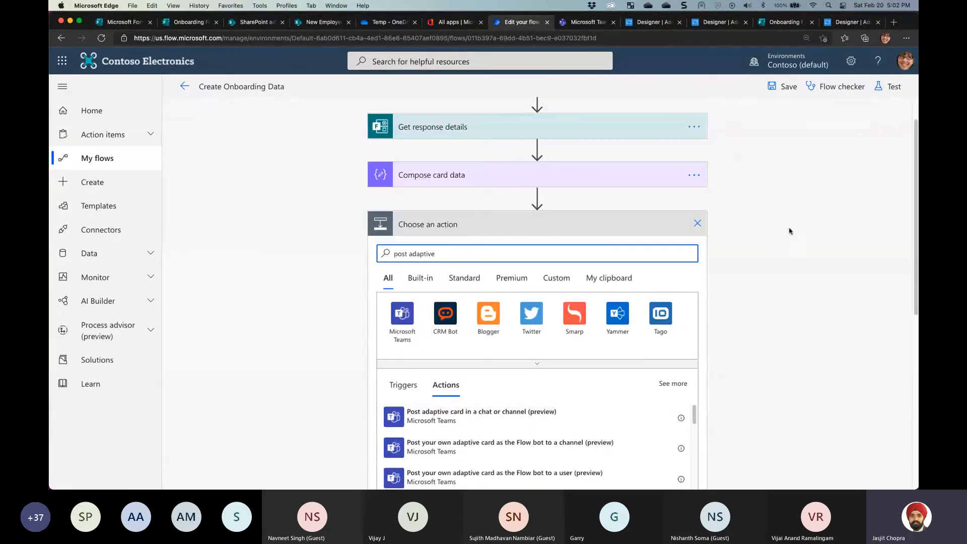
{"action": "scroll", "coordinate": [789, 231], "scroll_direction": "down", "scroll_amount": 1}
{"action": "scroll", "coordinate": [790, 231], "scroll_direction": "down", "scroll_amount": 2}
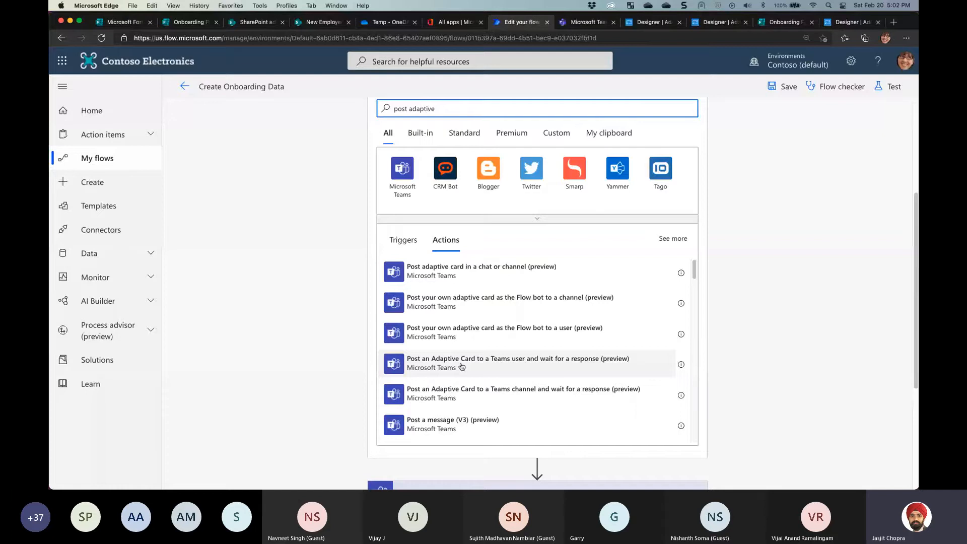
Read the channel adaptive card action's info, cancel the new action and expand TeamsData
{"action": "left_click", "coordinate": [681, 397]}
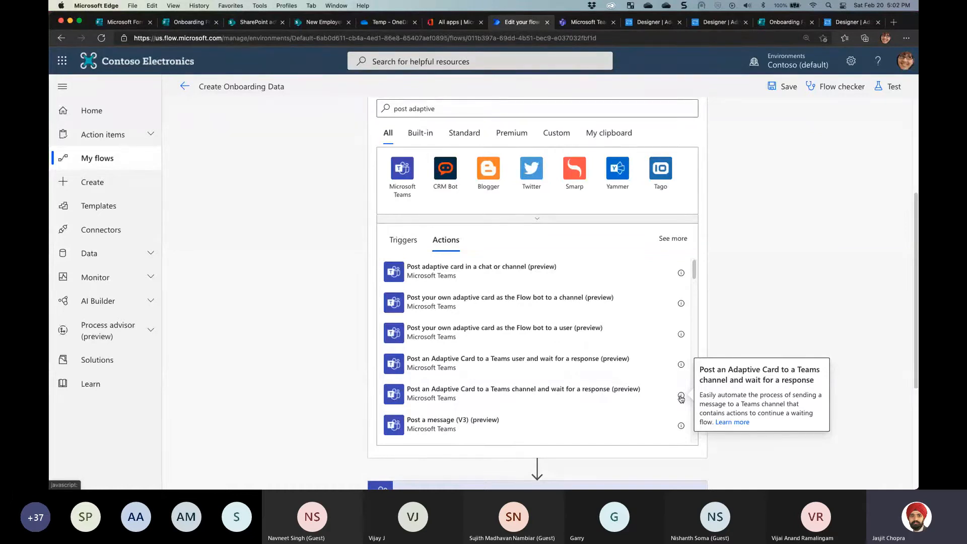
{"action": "mouse_move", "coordinate": [683, 368]}
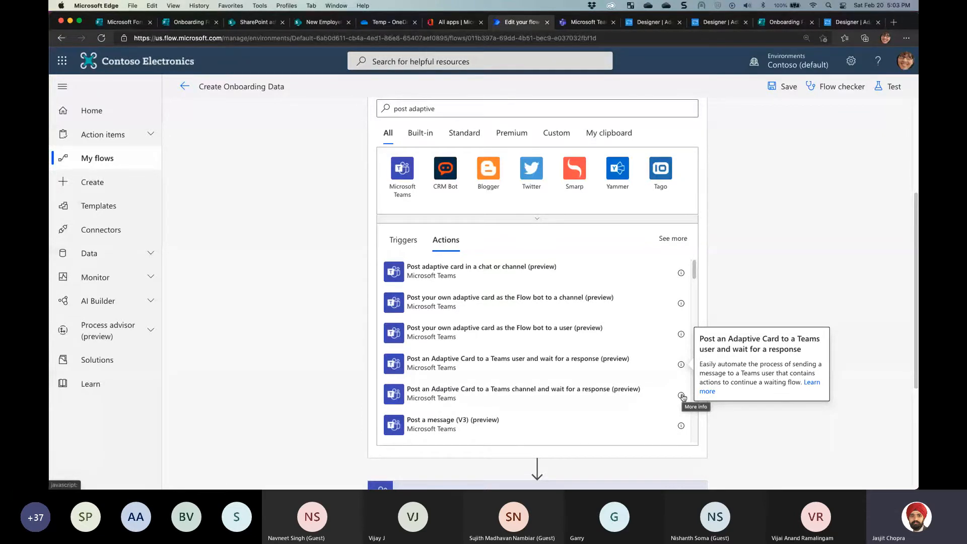
{"action": "scroll", "coordinate": [768, 219], "scroll_direction": "up", "scroll_amount": 3}
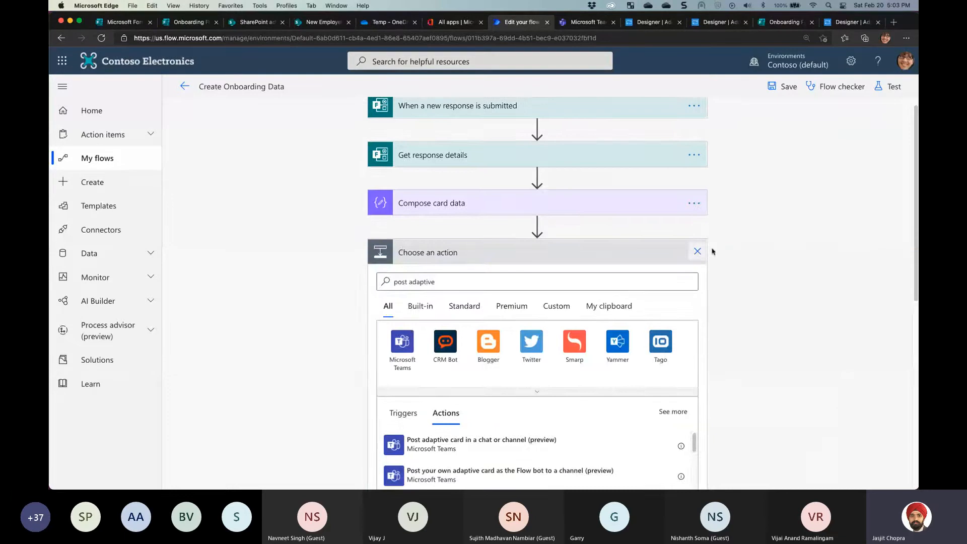
{"action": "left_click", "coordinate": [697, 252]}
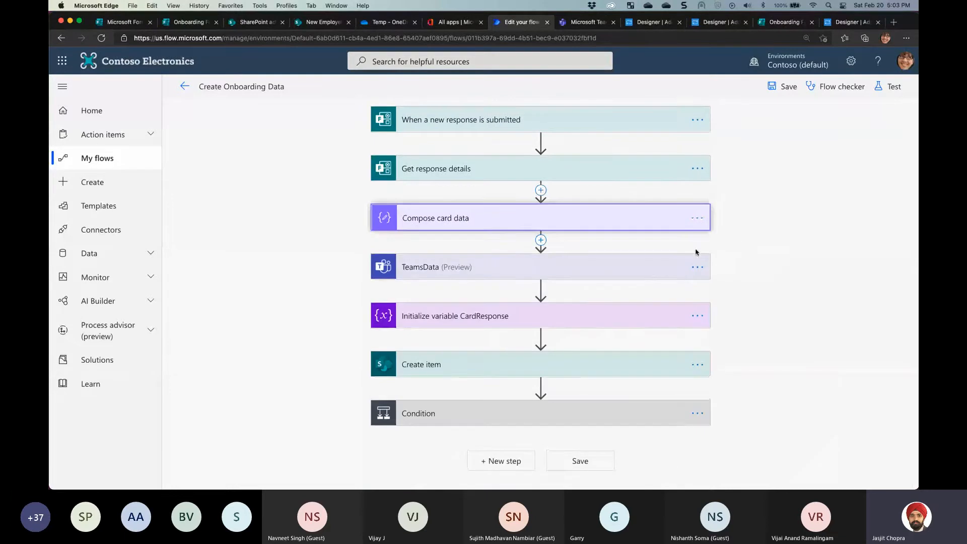
{"action": "left_click", "coordinate": [553, 268]}
{"action": "scroll", "coordinate": [720, 257], "scroll_direction": "down", "scroll_amount": 1}
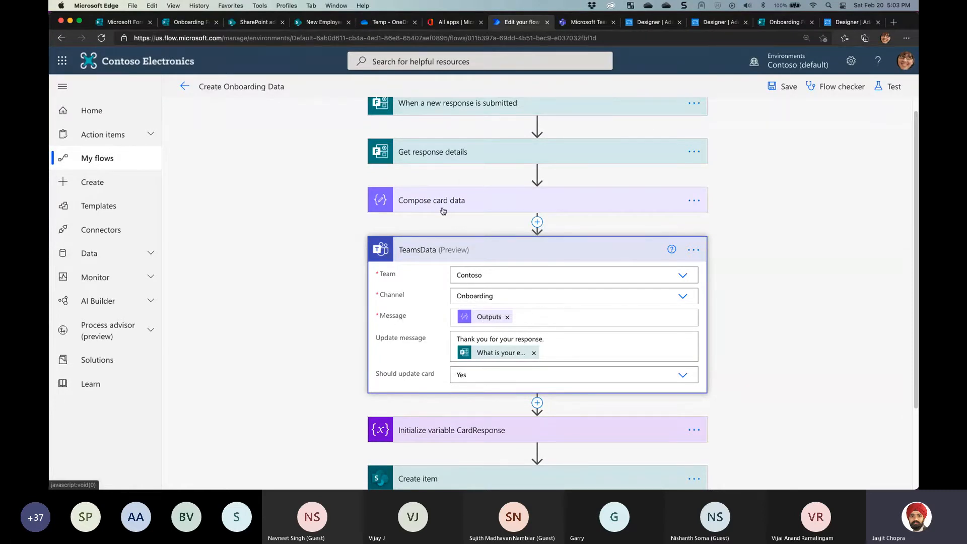
{"action": "left_click", "coordinate": [521, 310]}
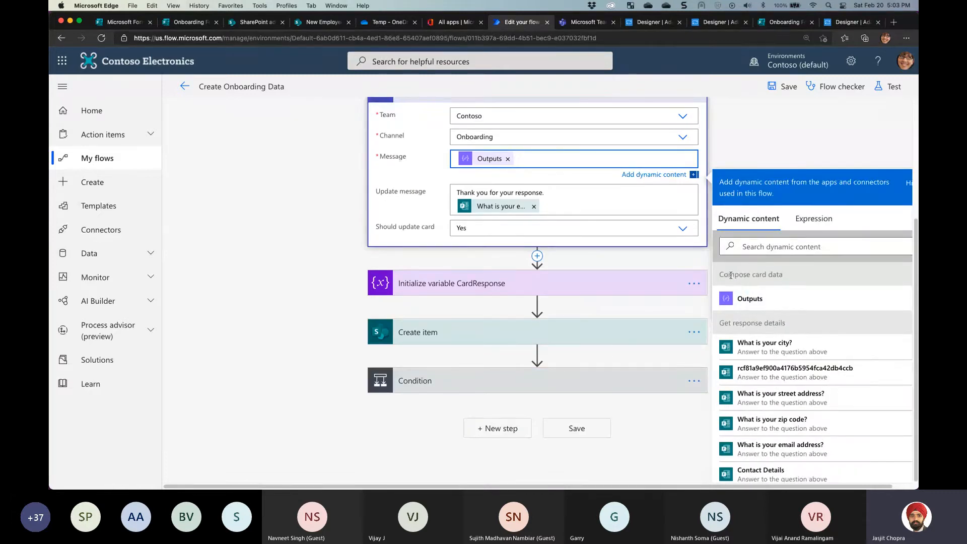
{"action": "left_click_drag", "start_coordinate": [730, 276], "coordinate": [787, 277]}
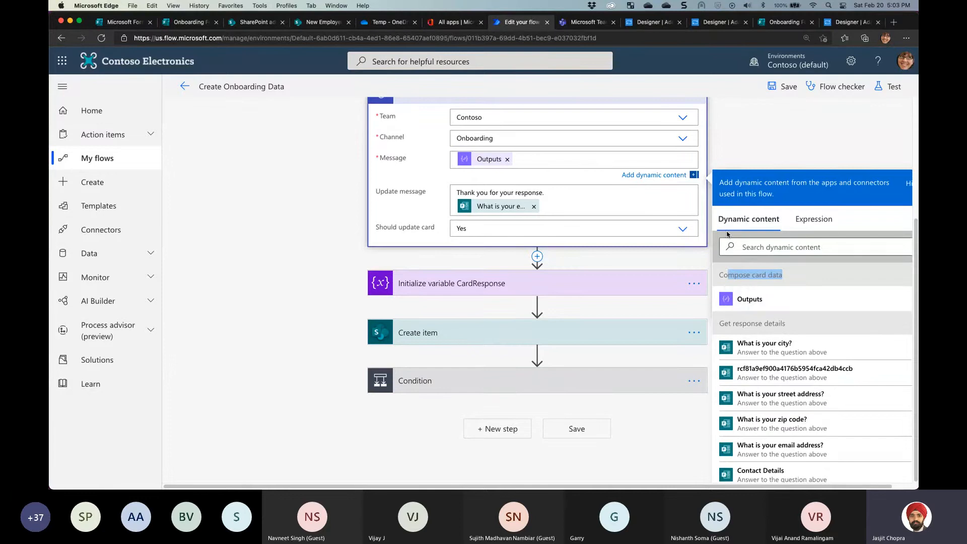
{"action": "left_click", "coordinate": [737, 146]}
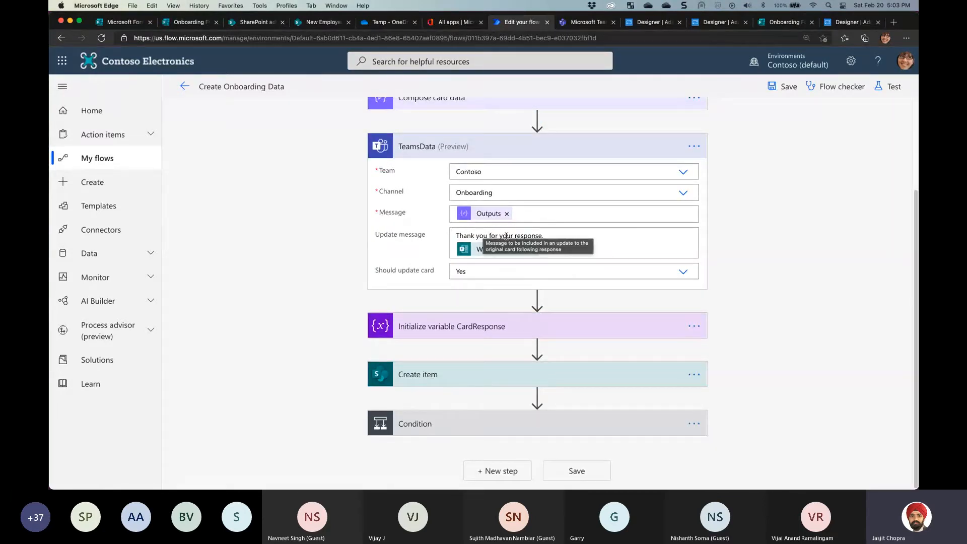
{"action": "left_click", "coordinate": [479, 235]}
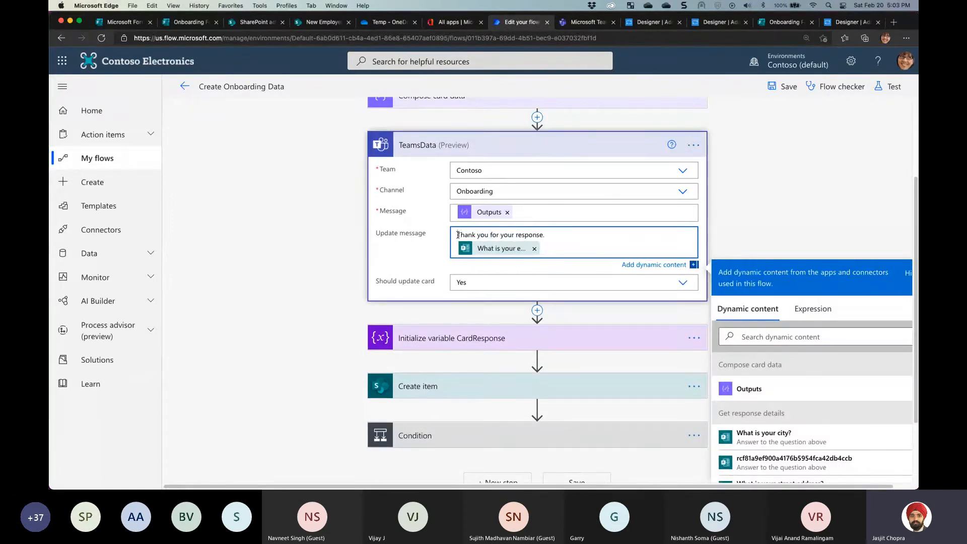
{"action": "left_click_drag", "start_coordinate": [459, 235], "coordinate": [576, 247]}
{"action": "left_click", "coordinate": [516, 234]}
Highlight the text of the Flow card messages in the Teams Onboarding channel posts
{"action": "left_click", "coordinate": [593, 24]}
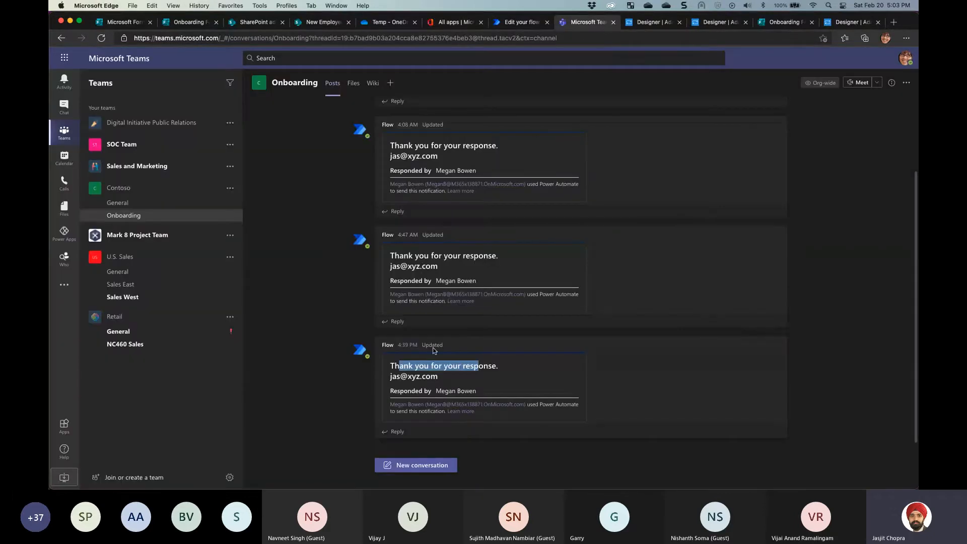
{"action": "left_click", "coordinate": [393, 254]}
{"action": "mouse_move", "coordinate": [393, 254]}
{"action": "left_mouse_down"}
{"action": "mouse_move", "coordinate": [444, 270]}
{"action": "mouse_move", "coordinate": [391, 259]}
{"action": "left_mouse_up"}
{"action": "left_click", "coordinate": [486, 260]}
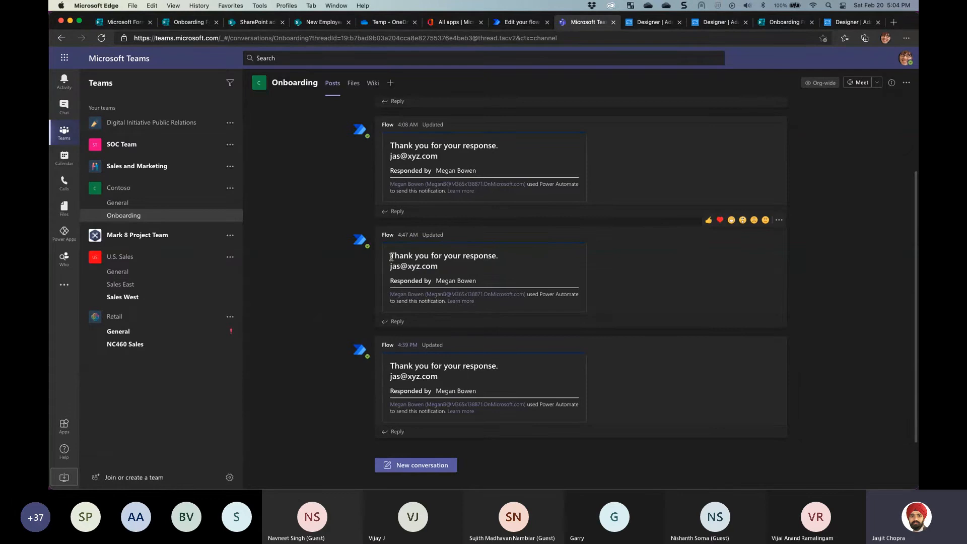
{"action": "left_click_drag", "start_coordinate": [391, 256], "coordinate": [450, 272]}
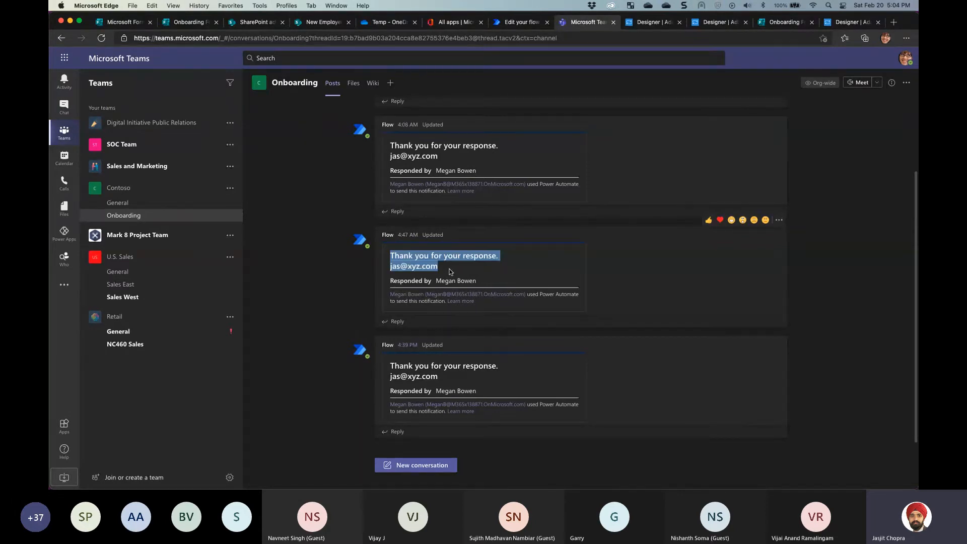
{"action": "left_click", "coordinate": [456, 257]}
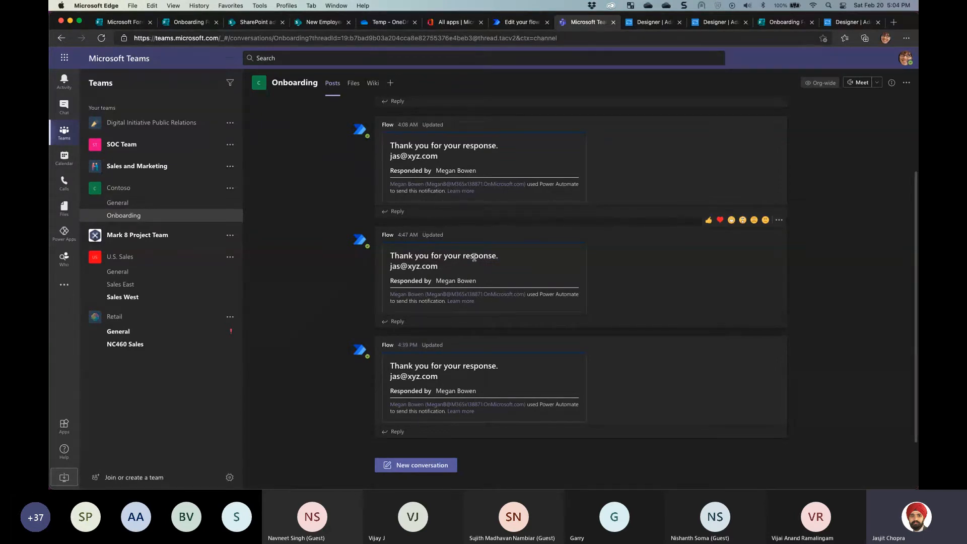
Check the Update message text 'Thank you for your response.' in the flow editor
{"action": "left_click", "coordinate": [519, 23]}
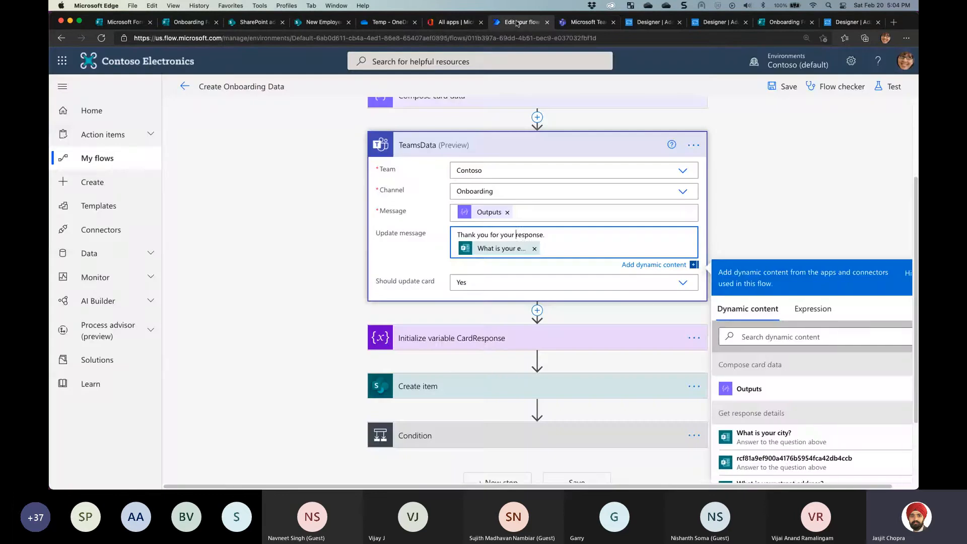
{"action": "left_click", "coordinate": [517, 232]}
{"action": "left_click", "coordinate": [545, 234]}
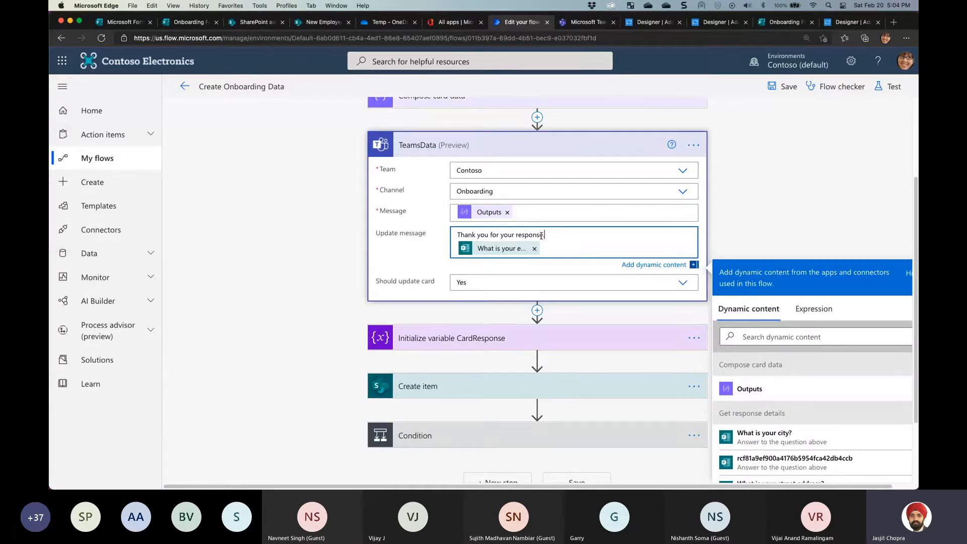
{"action": "key", "text": "Right"}
{"action": "key", "text": "Right"}
{"action": "double_click", "coordinate": [545, 234]}
Highlight the latest Flow message, then zoom the Teams Onboarding channel page to 125%
{"action": "left_click", "coordinate": [602, 20]}
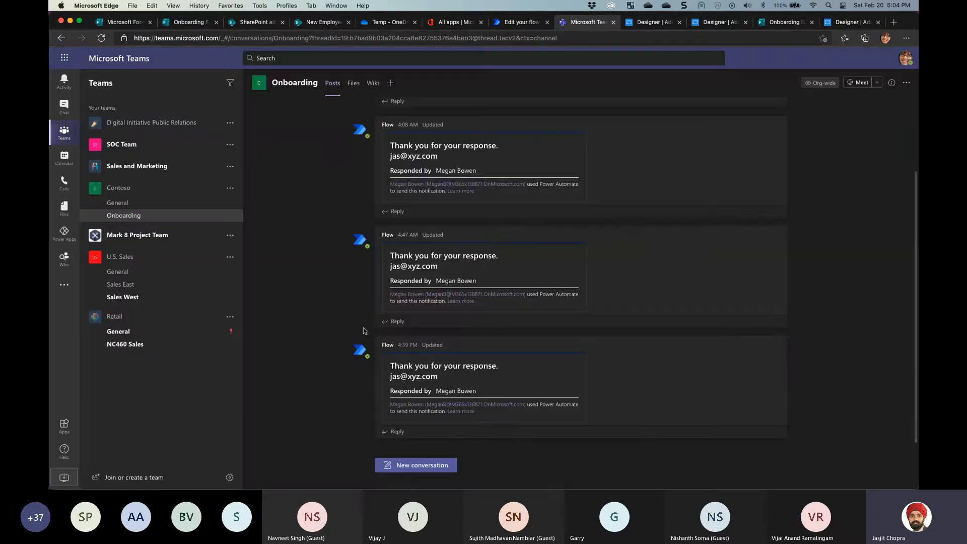
{"action": "left_click_drag", "start_coordinate": [438, 377], "coordinate": [390, 365]}
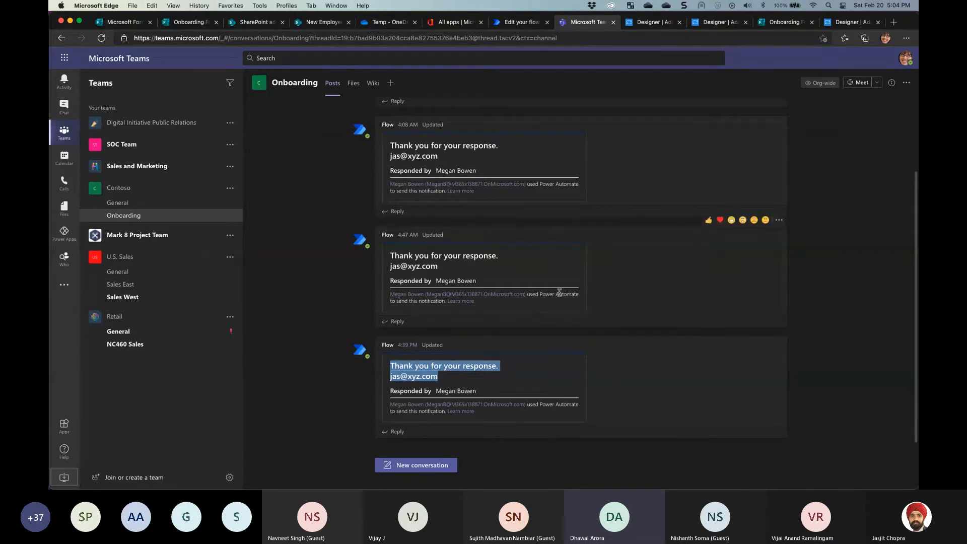
{"action": "left_click", "coordinate": [905, 39]}
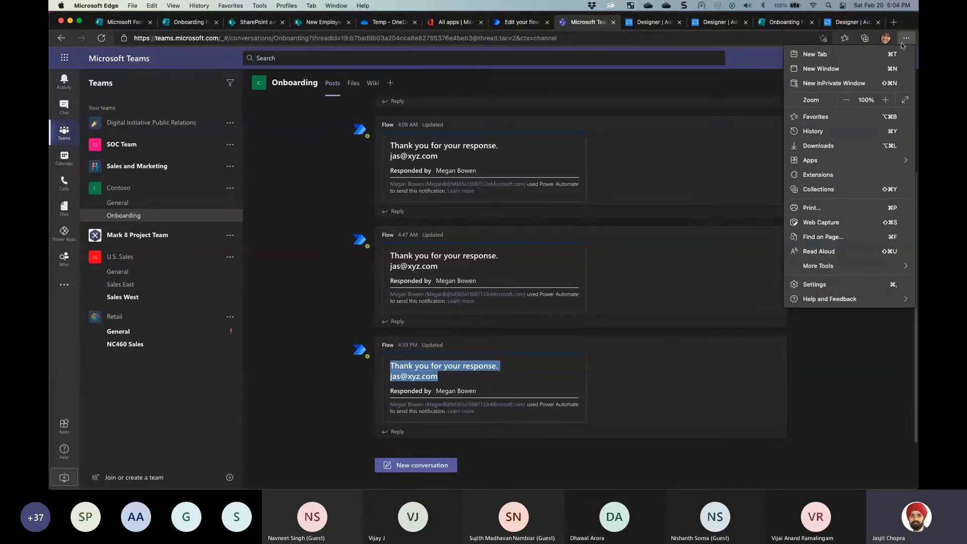
{"action": "left_click", "coordinate": [885, 100]}
{"action": "left_click", "coordinate": [885, 101]}
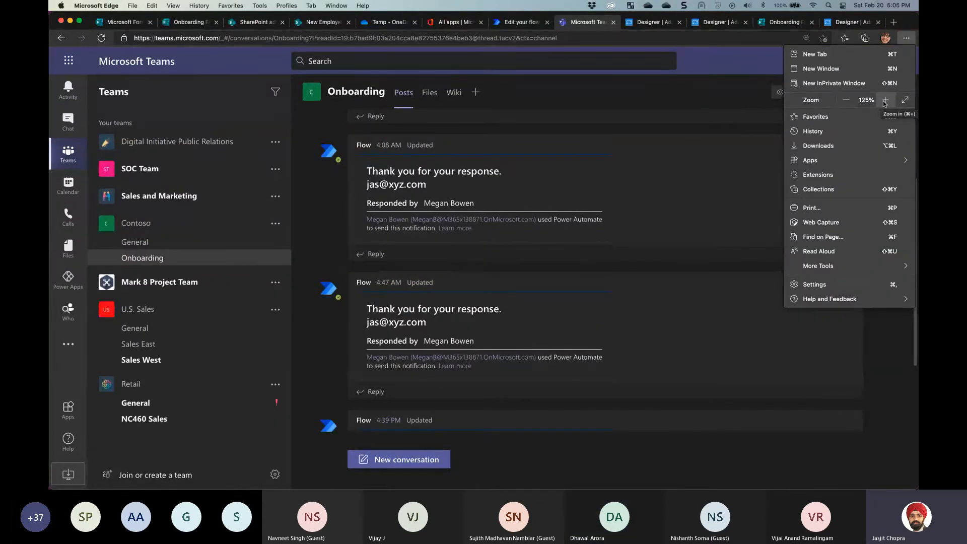
{"action": "left_click", "coordinate": [905, 39]}
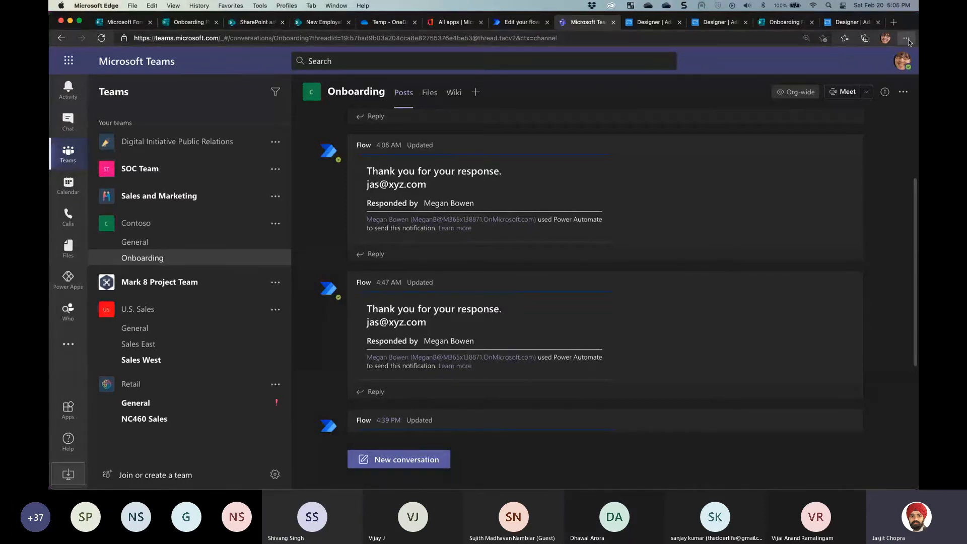
Compare the TeamsData thank-you update message with the Flow response card posted in Teams
{"action": "left_click", "coordinate": [521, 25]}
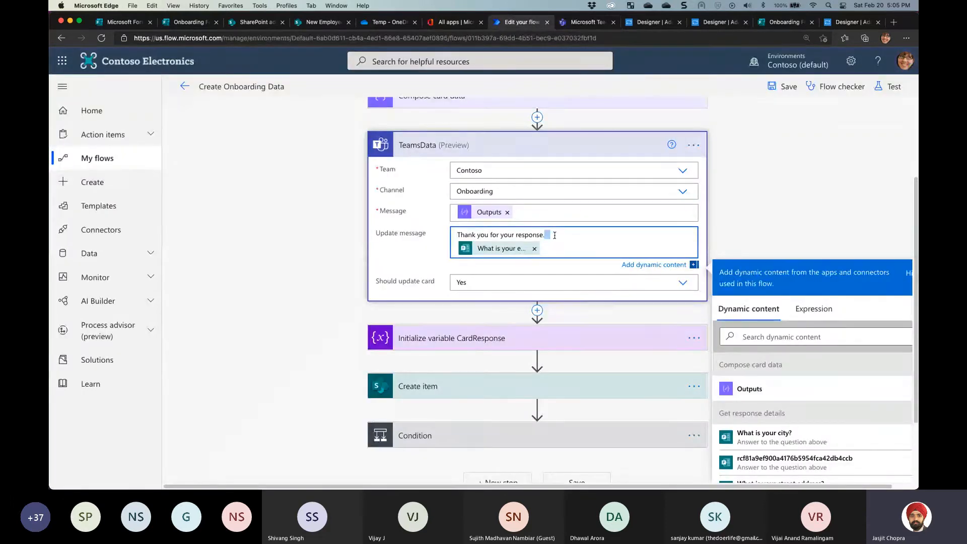
{"action": "mouse_move", "coordinate": [551, 235]}
{"action": "left_mouse_down"}
{"action": "mouse_move", "coordinate": [542, 236]}
{"action": "mouse_move", "coordinate": [550, 236]}
{"action": "left_mouse_up"}
{"action": "left_click", "coordinate": [575, 22]}
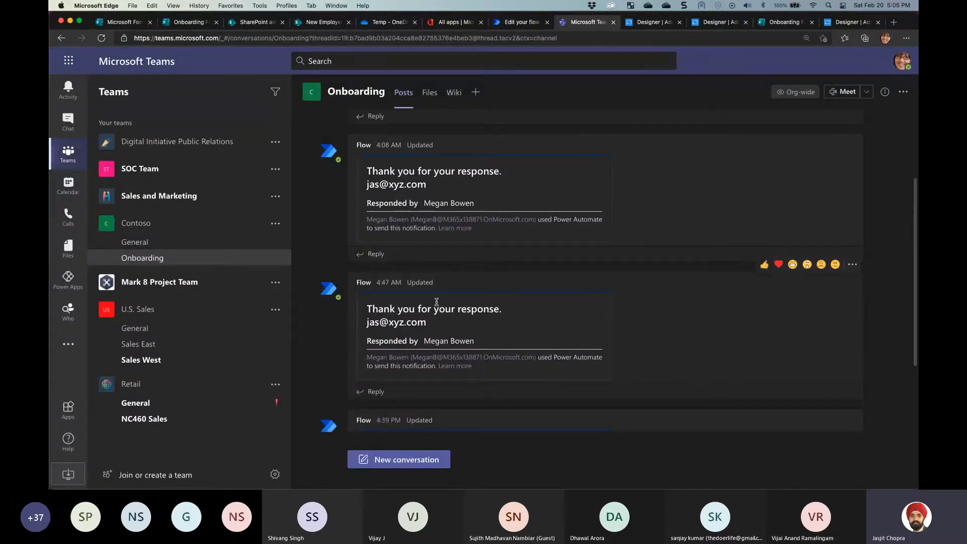
{"action": "left_click_drag", "start_coordinate": [369, 307], "coordinate": [480, 347]}
{"action": "left_click", "coordinate": [420, 334]}
{"action": "triple_click", "coordinate": [380, 305]}
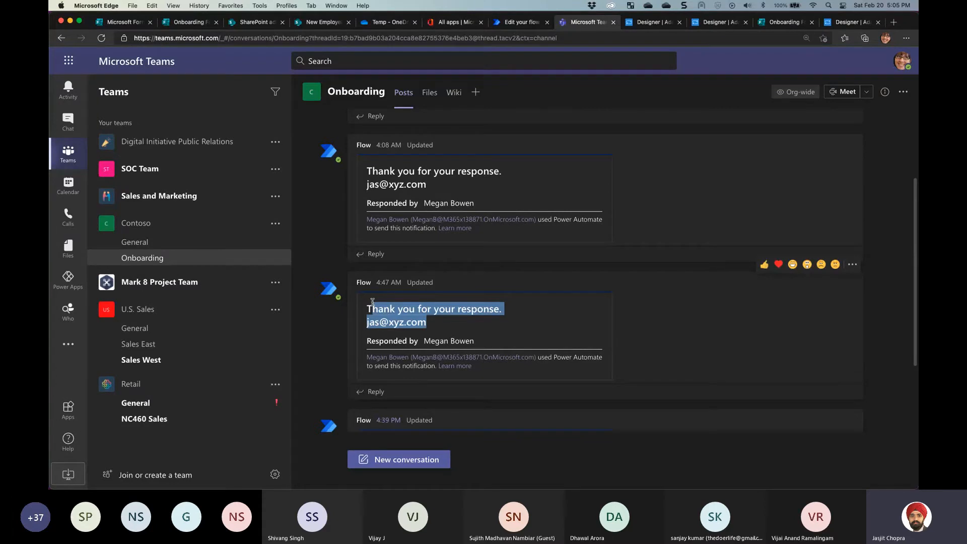
Review the Should update card choices and update message, then collapse the TeamsData step
{"action": "left_click", "coordinate": [522, 22]}
{"action": "left_click", "coordinate": [383, 281]}
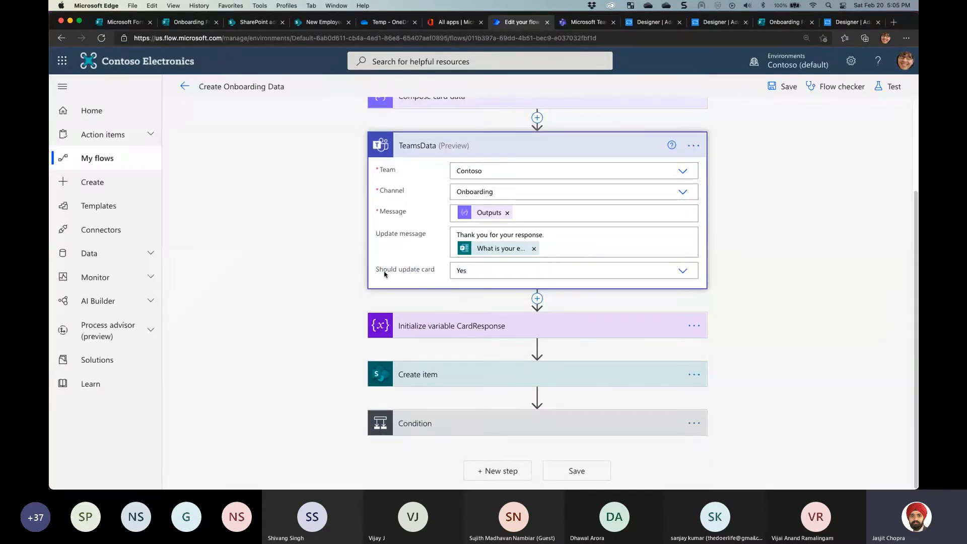
{"action": "left_click_drag", "start_coordinate": [381, 272], "coordinate": [477, 271]}
{"action": "left_click", "coordinate": [477, 271]}
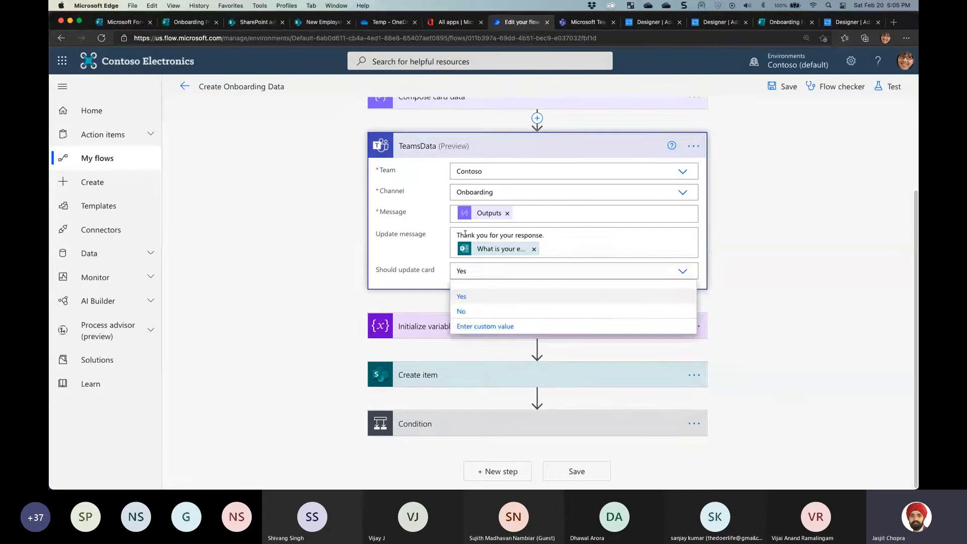
{"action": "left_click_drag", "start_coordinate": [464, 235], "coordinate": [559, 253]}
{"action": "left_click", "coordinate": [574, 253]}
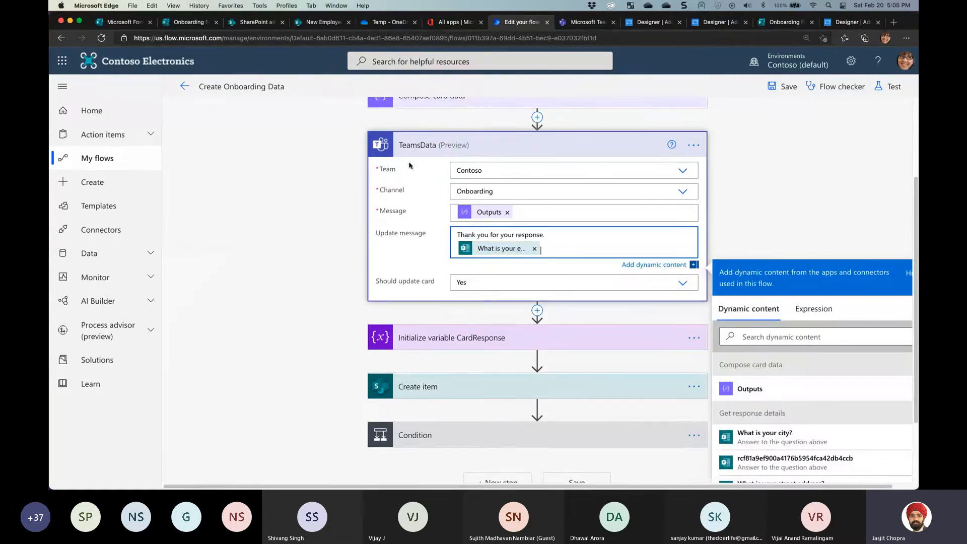
{"action": "left_click", "coordinate": [424, 146]}
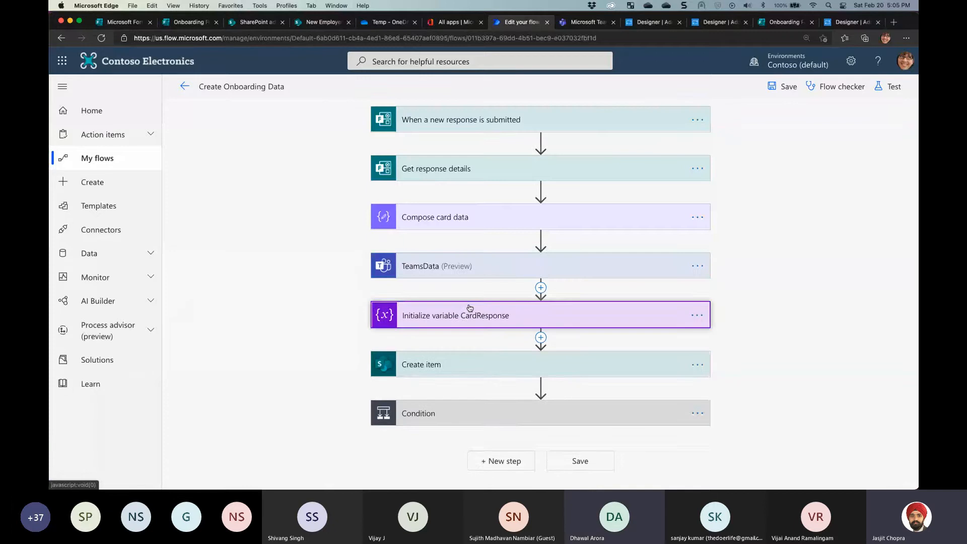
Expand Initialize variable CardResponse to show its name, String type and submit-action value
{"action": "left_click", "coordinate": [468, 313]}
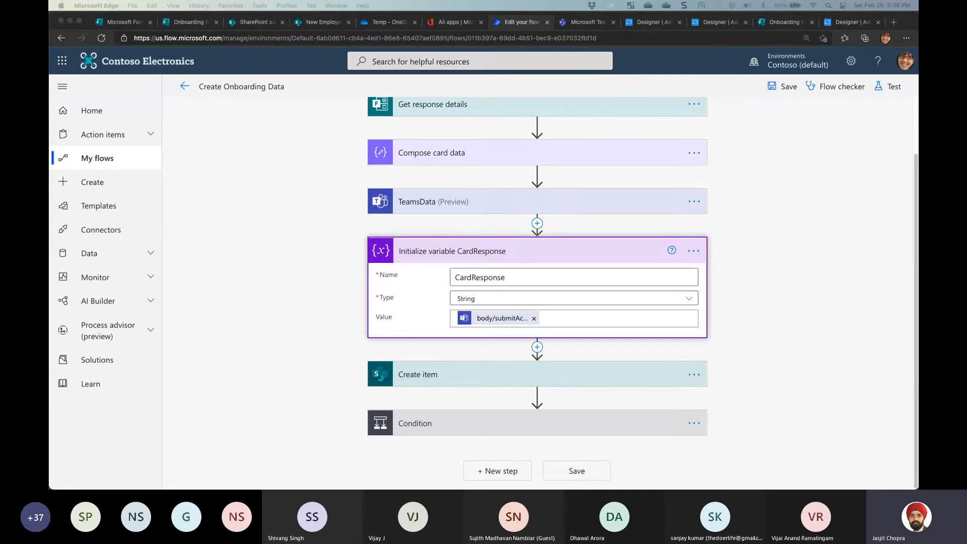
Set the TeamsData email expression file's language mode to JSON in VS Code
{"action": "key", "text": "super+Tab"}
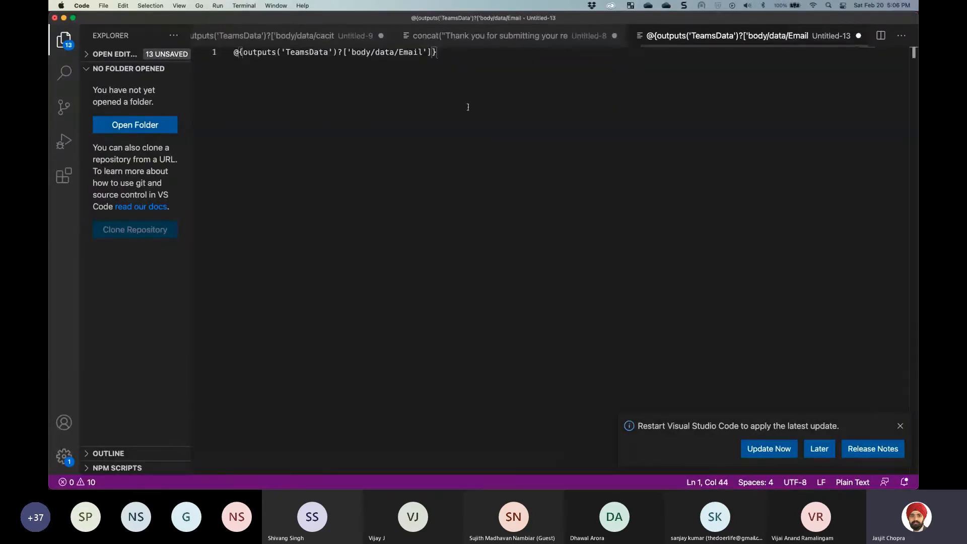
{"action": "left_click", "coordinate": [898, 426]}
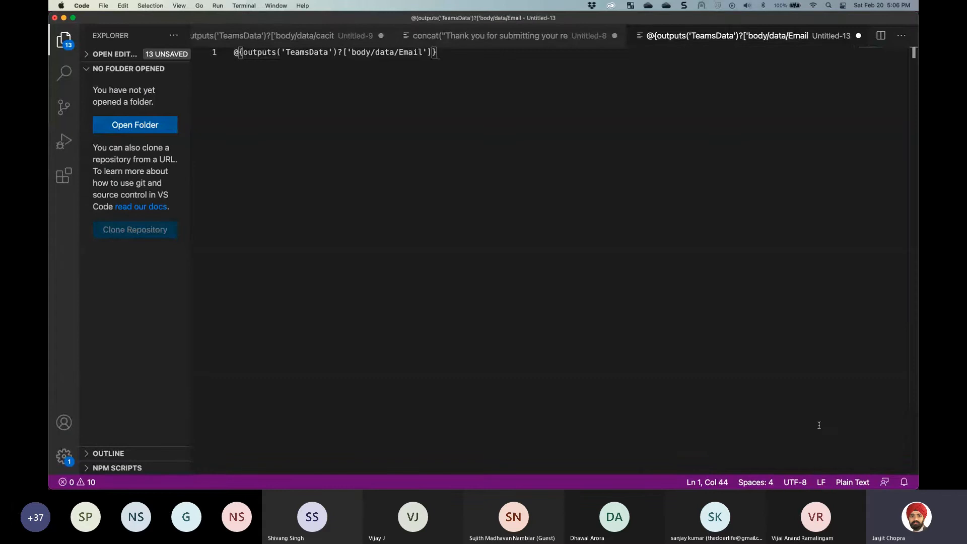
{"action": "left_click", "coordinate": [852, 482]}
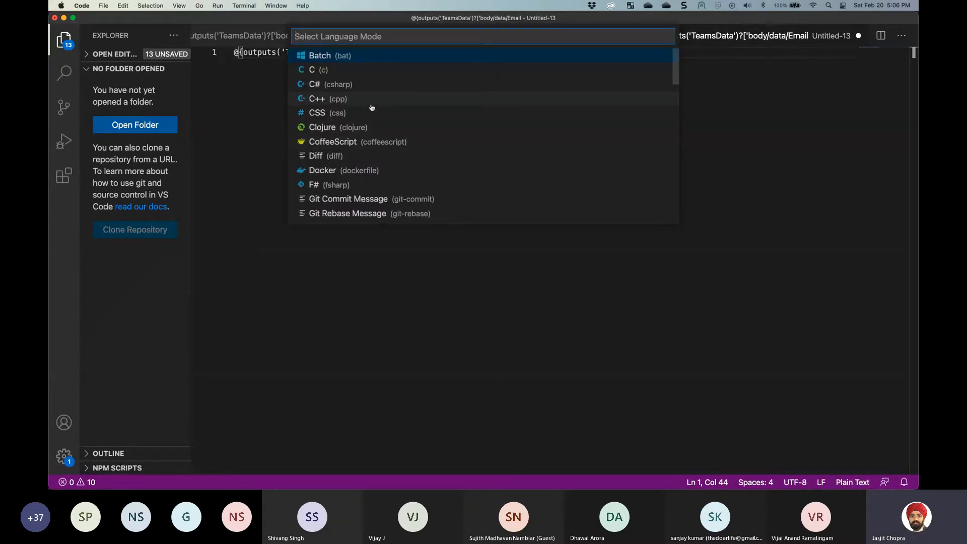
{"action": "type", "text": "json"}
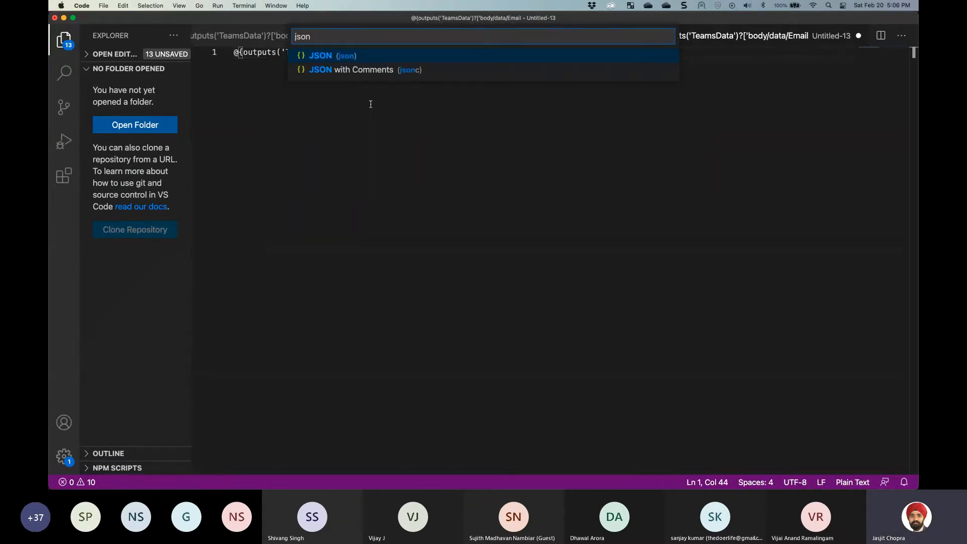
{"action": "left_click", "coordinate": [327, 58]}
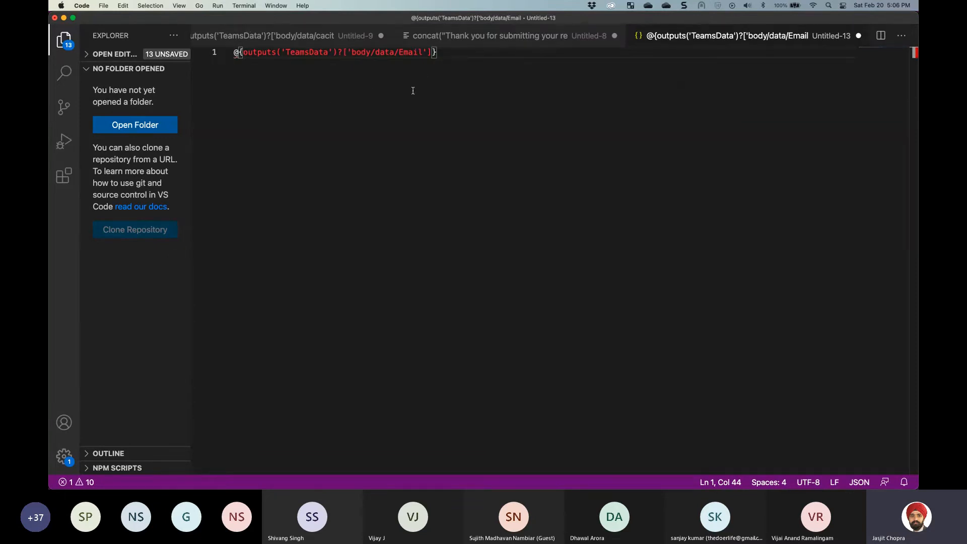
Clear and restore the email expression, then move the editor aside to reveal the flow
{"action": "key", "text": "super+a"}
{"action": "key", "text": "super+c"}
{"action": "key", "text": "BackSpace"}
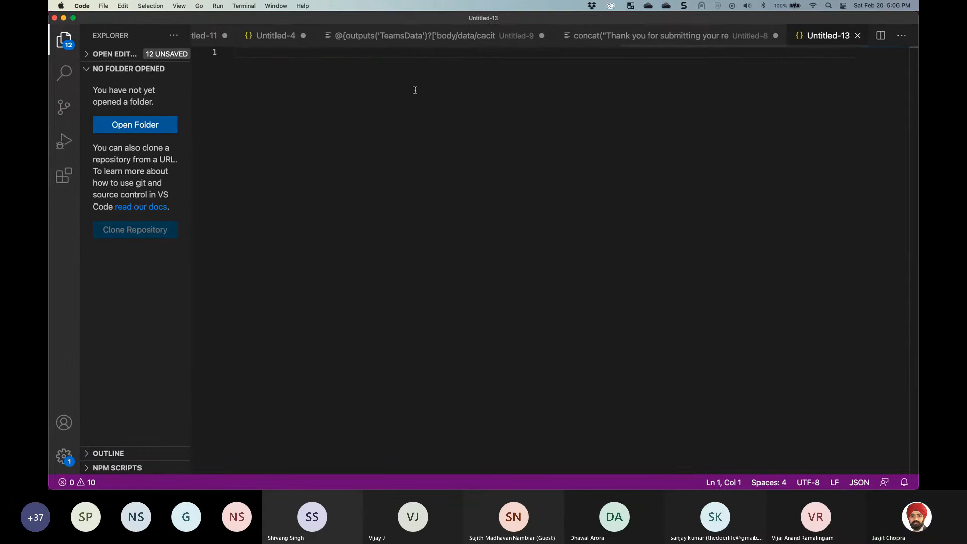
{"action": "key", "text": "super+v"}
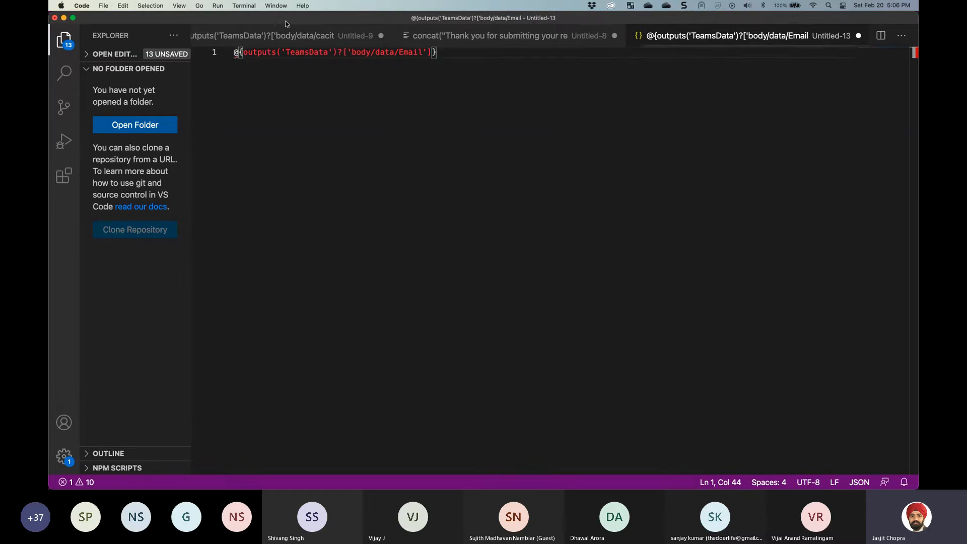
{"action": "left_click_drag", "start_coordinate": [286, 20], "coordinate": [918, 132]}
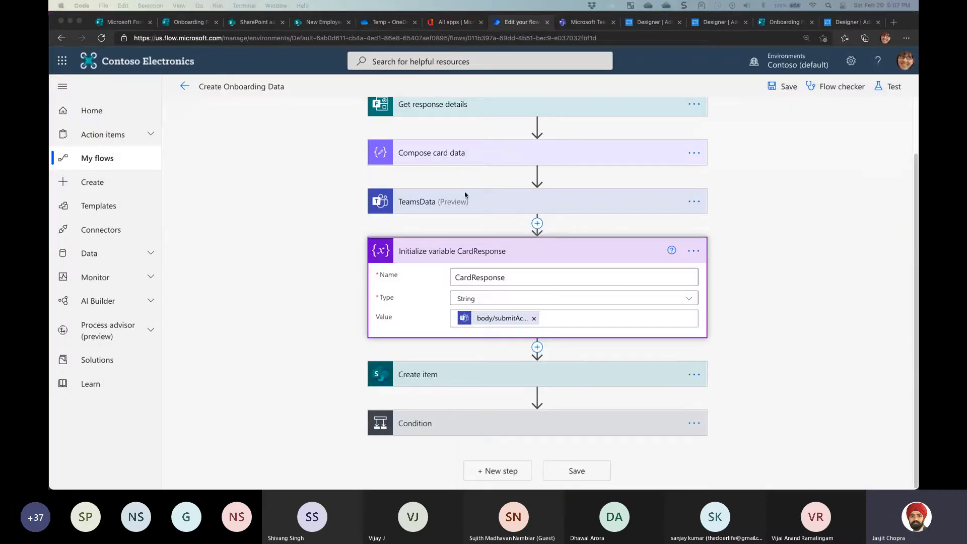
Duplicate the Edit your flow browser tab to open the Create Onboarding Data details page
{"action": "left_click", "coordinate": [406, 204]}
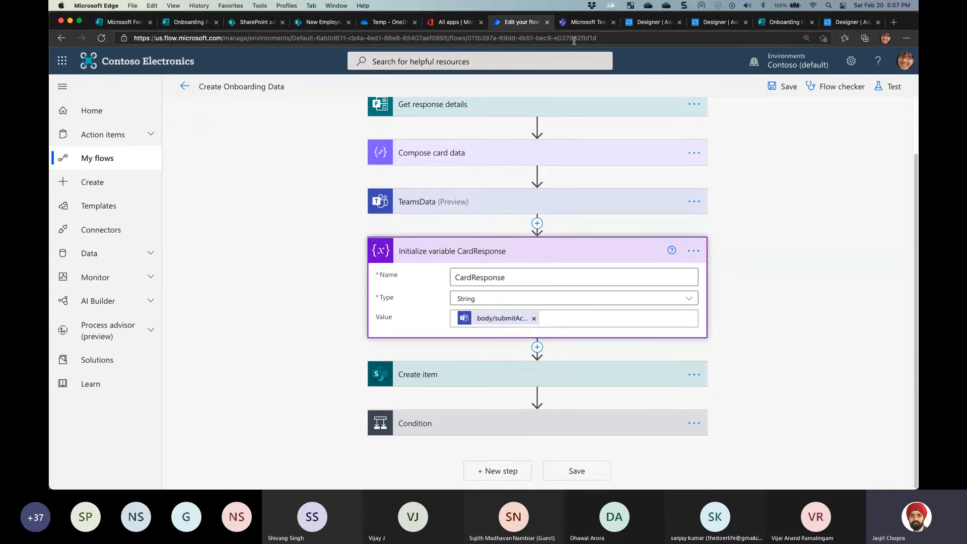
{"action": "right_click", "coordinate": [518, 22]}
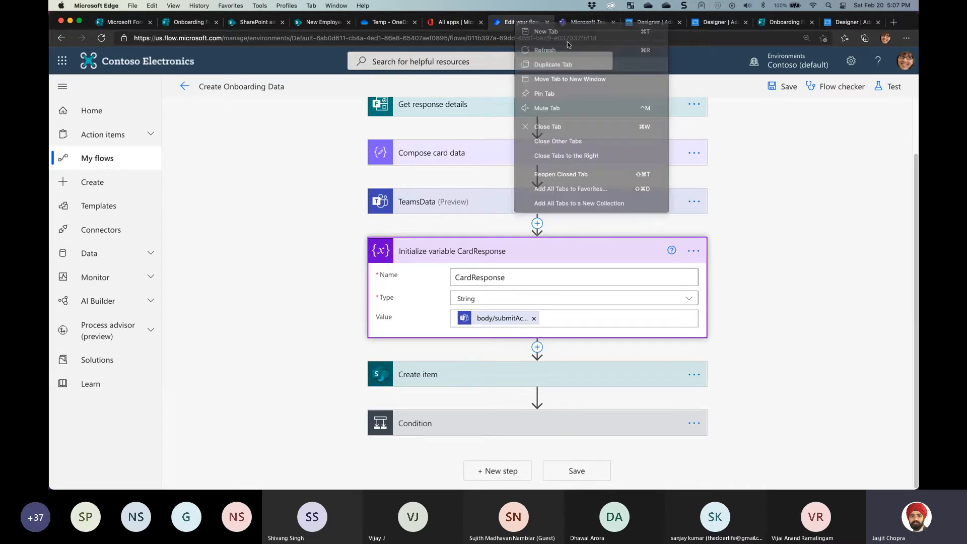
{"action": "left_click", "coordinate": [549, 65]}
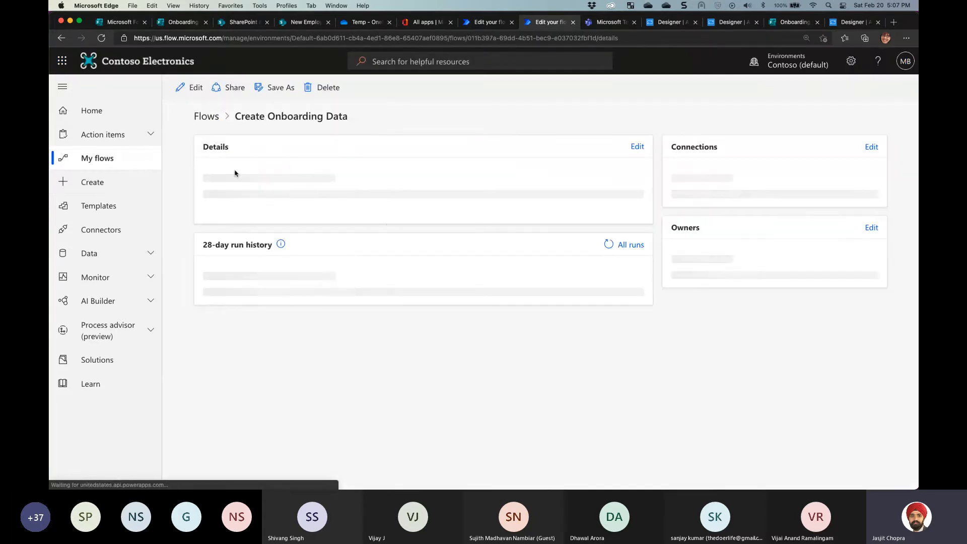
Open the 4:39:32 PM run and expand the TeamsData step's outputs
{"action": "left_click", "coordinate": [296, 413]}
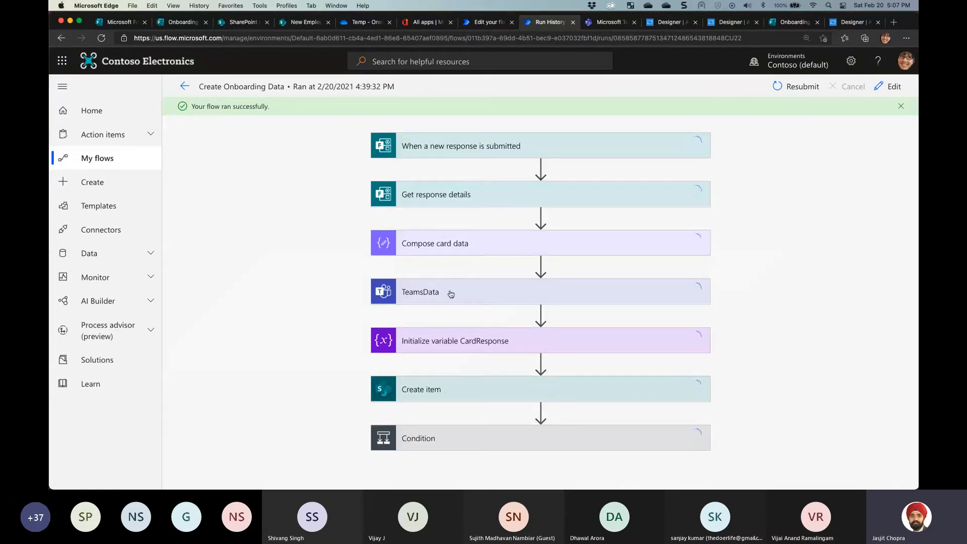
{"action": "left_click", "coordinate": [426, 292]}
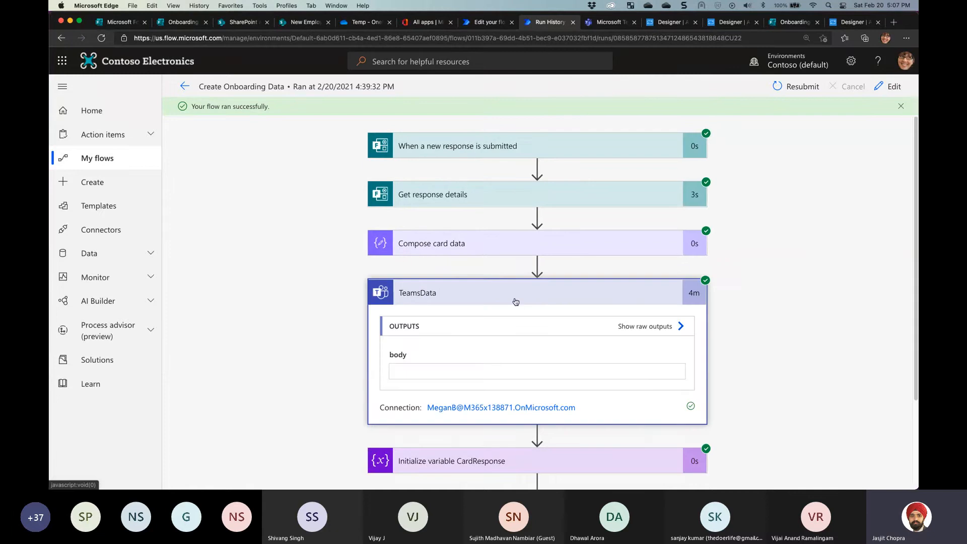
{"action": "scroll", "coordinate": [546, 299], "scroll_direction": "down", "scroll_amount": 3}
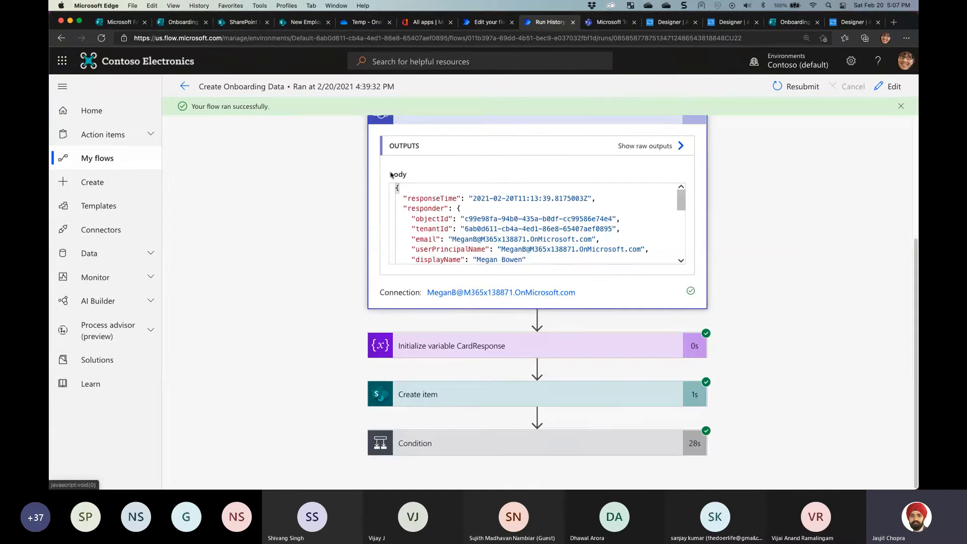
{"action": "scroll", "coordinate": [407, 171], "scroll_direction": "up", "scroll_amount": 1}
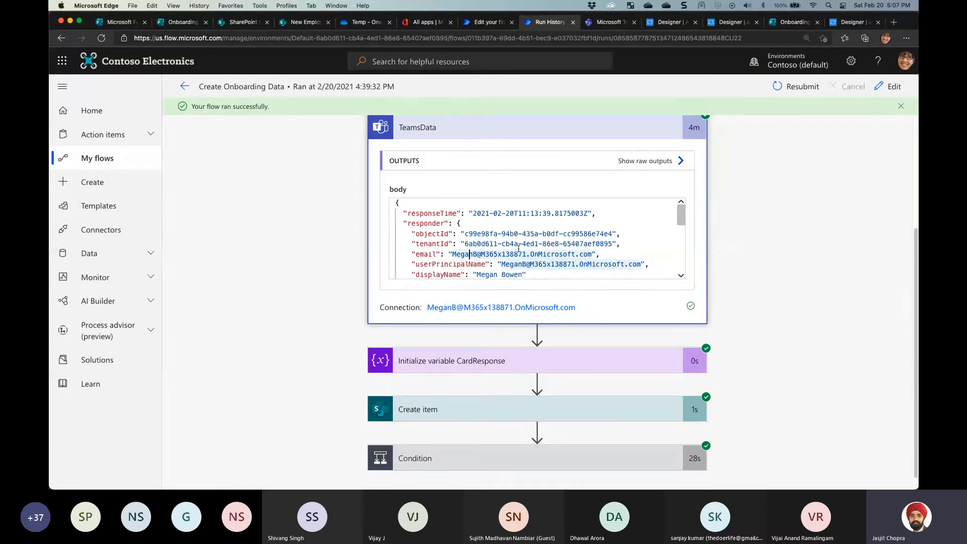
{"action": "scroll", "coordinate": [519, 248], "scroll_direction": "down", "scroll_amount": 3}
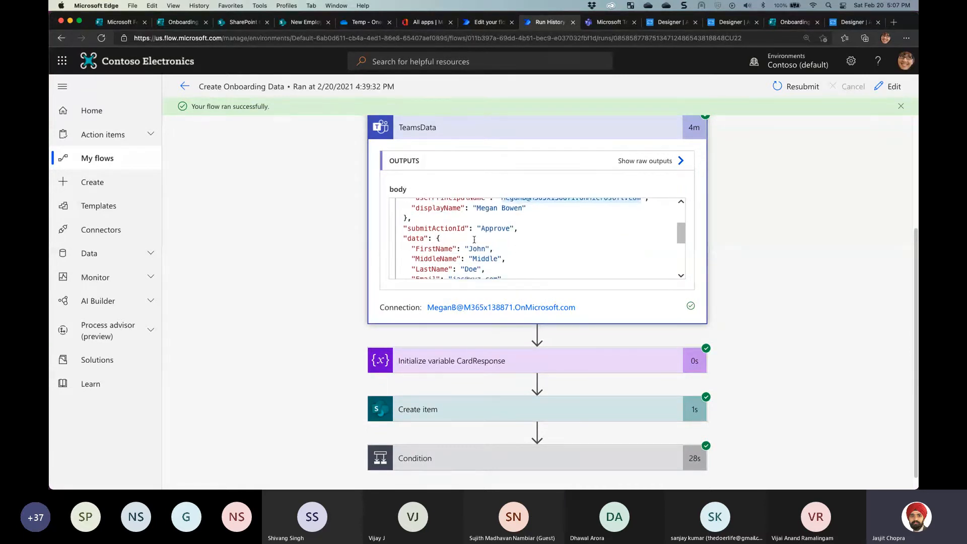
{"action": "scroll", "coordinate": [474, 240], "scroll_direction": "up", "scroll_amount": 3}
{"action": "scroll", "coordinate": [474, 239], "scroll_direction": "up", "scroll_amount": 1}
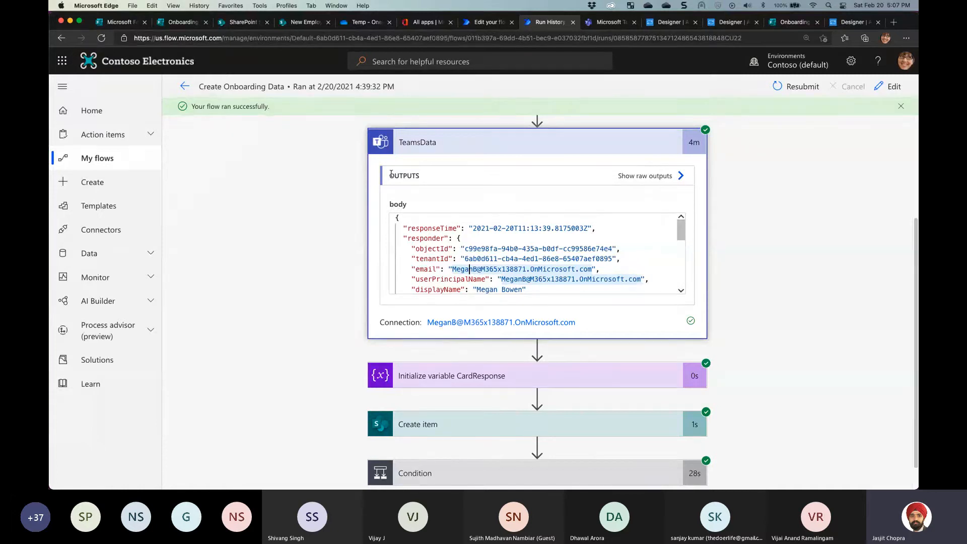
{"action": "left_click_drag", "start_coordinate": [392, 174], "coordinate": [427, 176]}
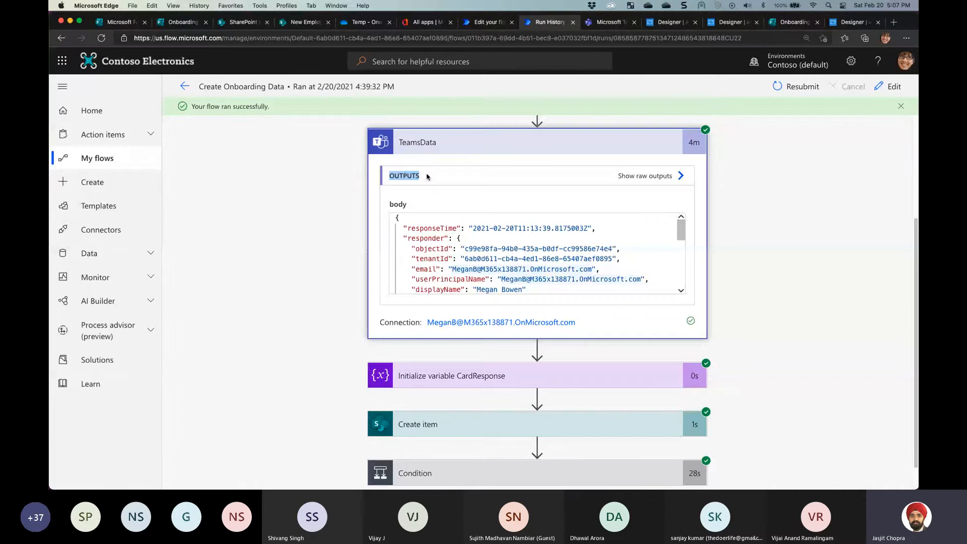
{"action": "left_click", "coordinate": [394, 209]}
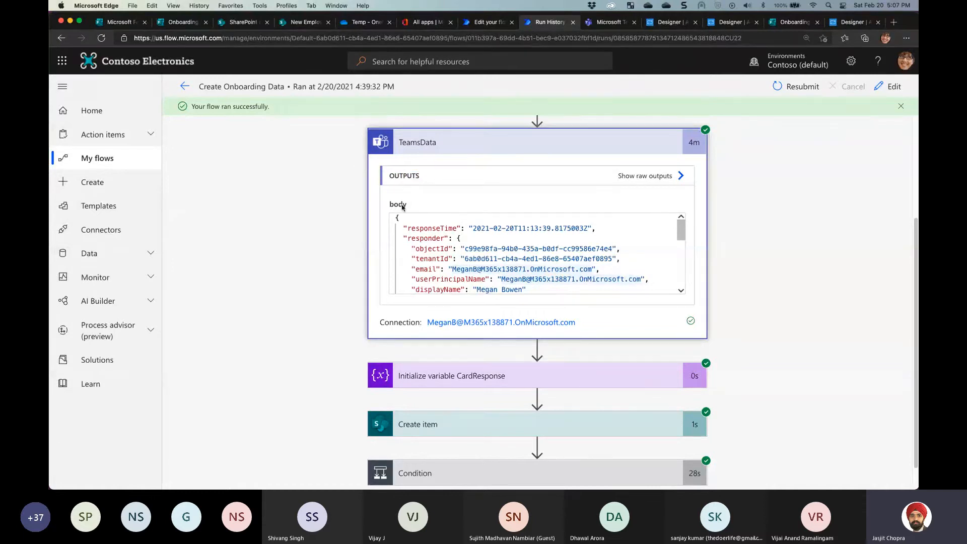
Point out the data object and its FirstName and MiddleName keys in the TeamsData output
{"action": "scroll", "coordinate": [438, 270], "scroll_direction": "down", "scroll_amount": 1}
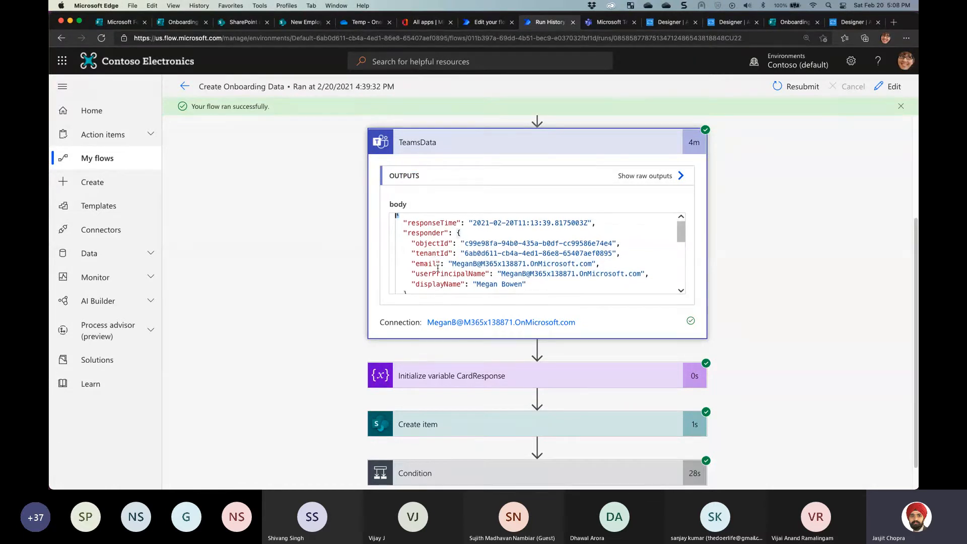
{"action": "scroll", "coordinate": [437, 270], "scroll_direction": "down", "scroll_amount": 3}
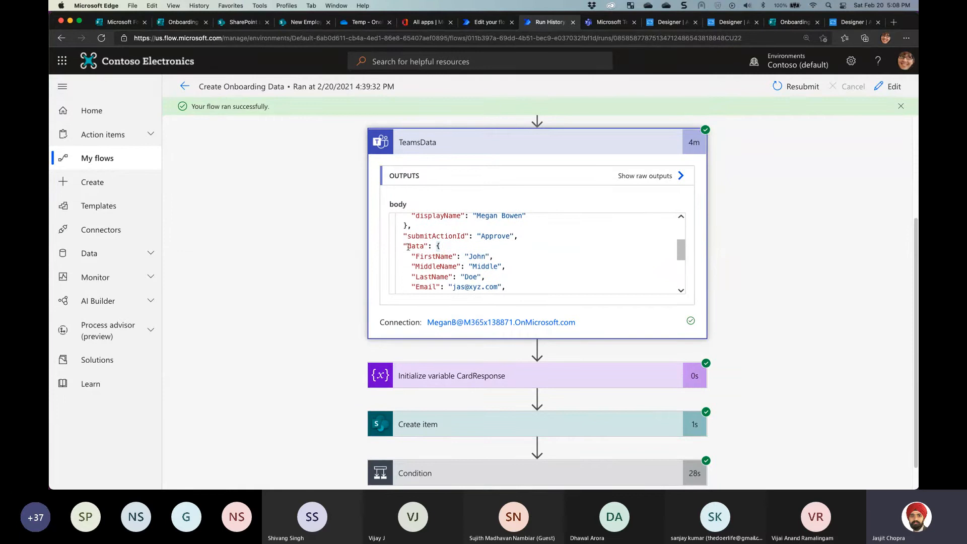
{"action": "left_click_drag", "start_coordinate": [404, 245], "coordinate": [429, 246]}
{"action": "left_click", "coordinate": [413, 256]}
{"action": "left_click_drag", "start_coordinate": [413, 256], "coordinate": [452, 276]}
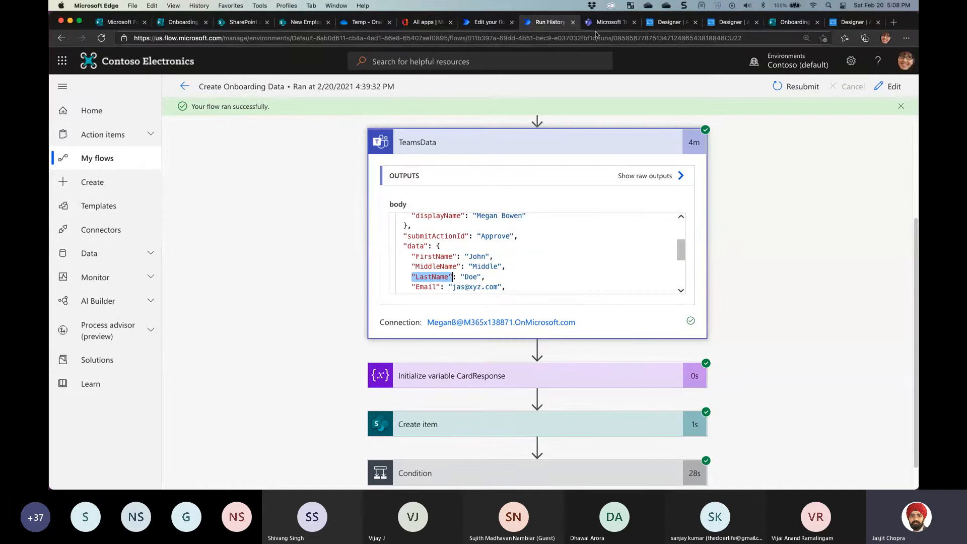
{"action": "left_click", "coordinate": [670, 22]}
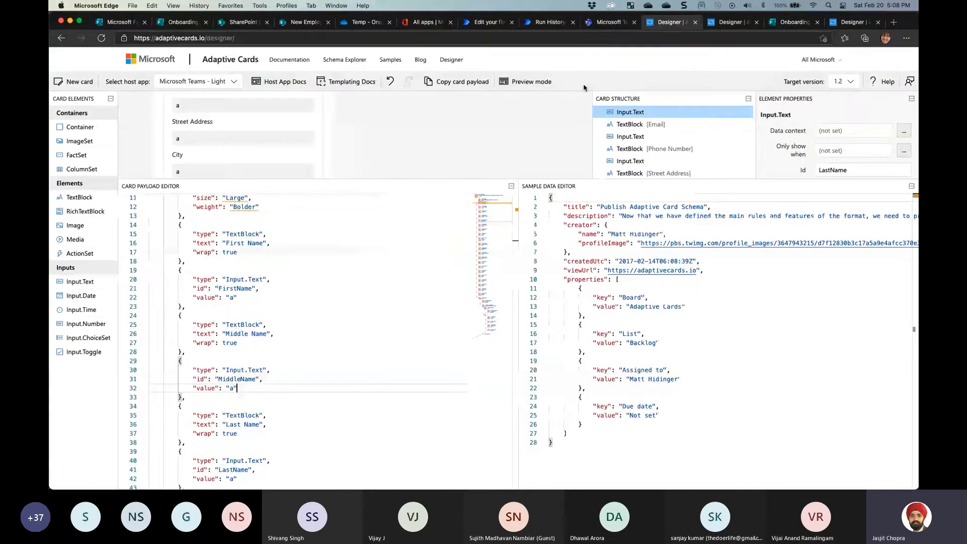
Confirm the address input Ids are StreetAddress, City and State in Element Properties
{"action": "left_click", "coordinate": [205, 134]}
{"action": "left_click_drag", "start_coordinate": [775, 179], "coordinate": [773, 283]}
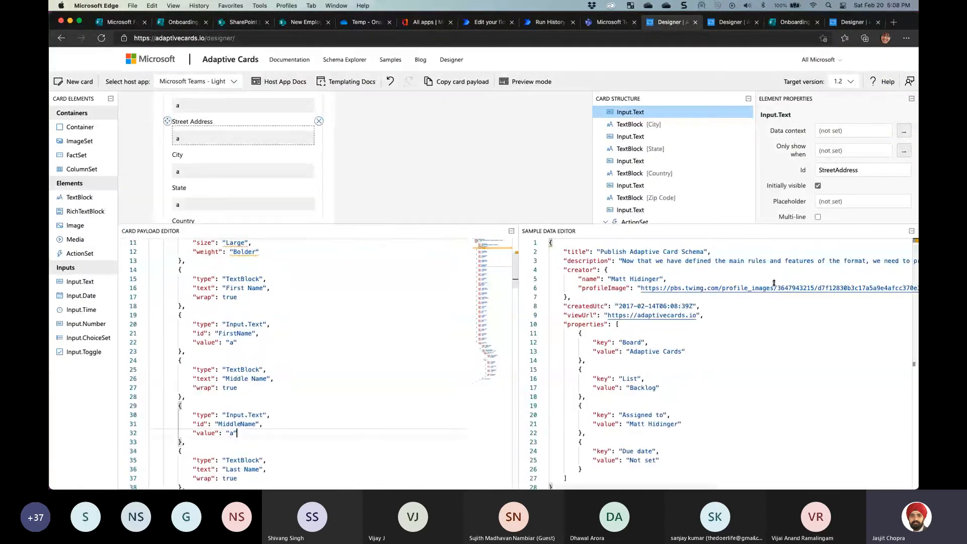
{"action": "double_click", "coordinate": [838, 170]}
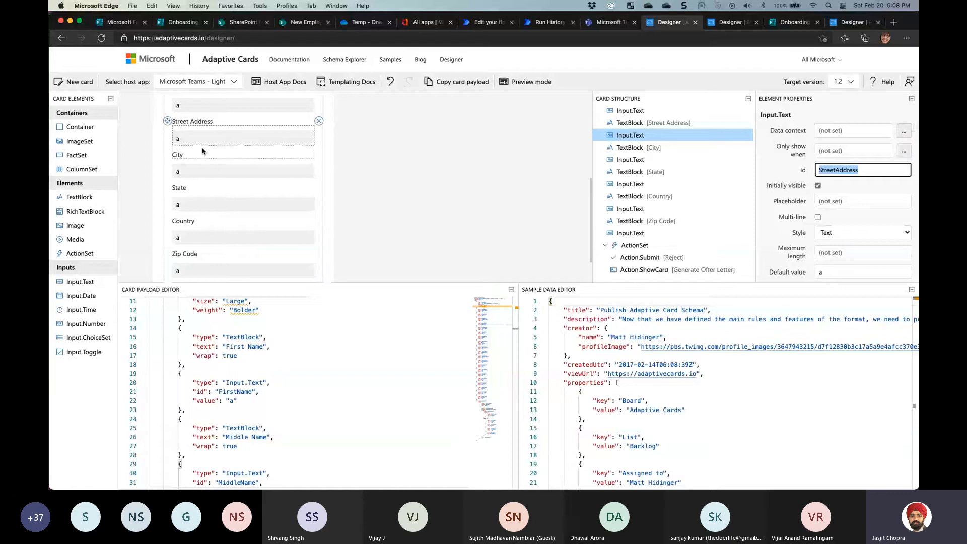
{"action": "left_click", "coordinate": [206, 172]}
{"action": "left_click", "coordinate": [835, 175]}
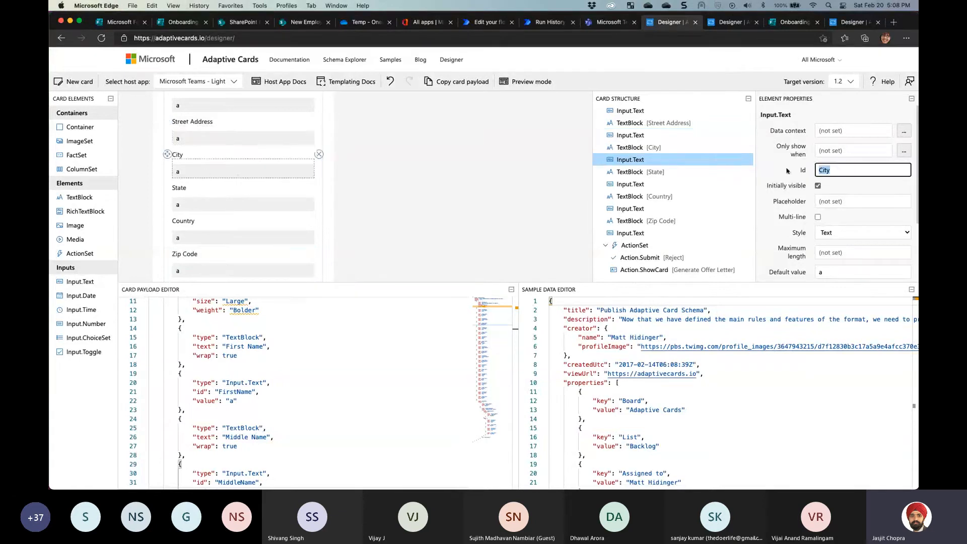
{"action": "left_click", "coordinate": [242, 204]}
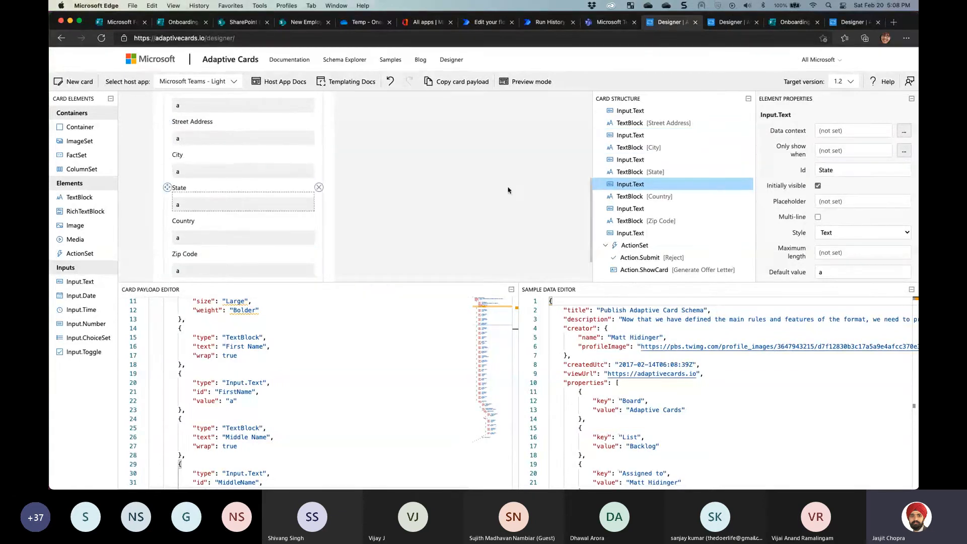
{"action": "double_click", "coordinate": [836, 171]}
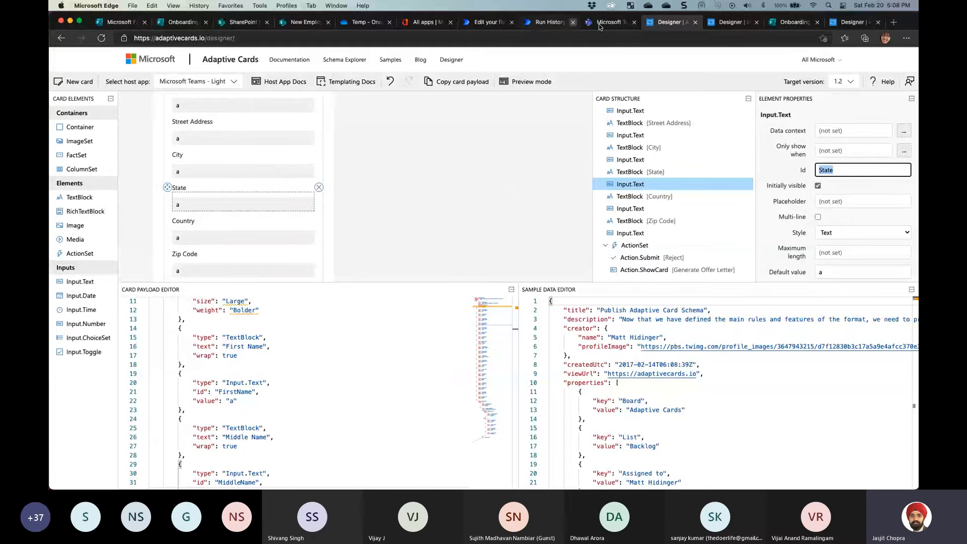
Highlight the submitActionId field and its Approve value in the TeamsData run output
{"action": "left_click", "coordinate": [552, 22]}
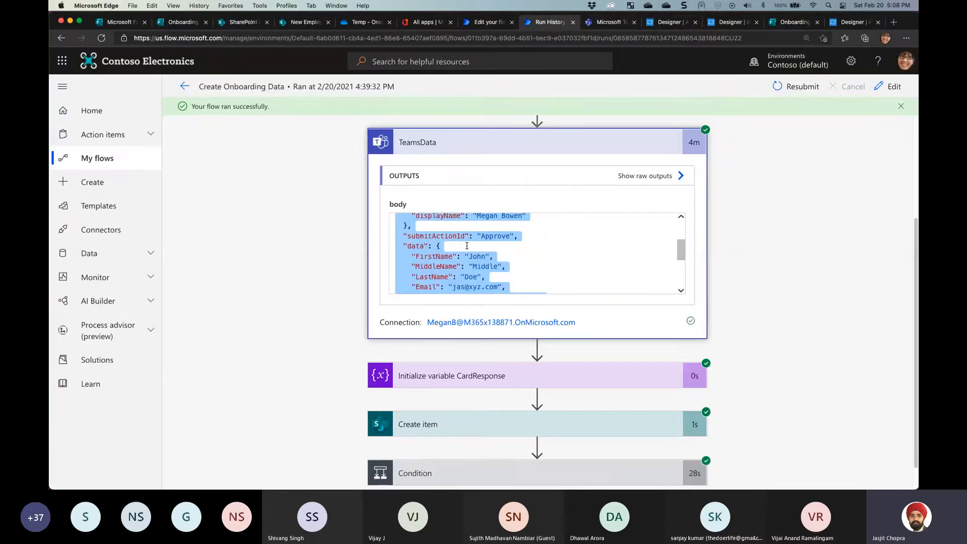
{"action": "scroll", "coordinate": [424, 272], "scroll_direction": "down", "scroll_amount": 5}
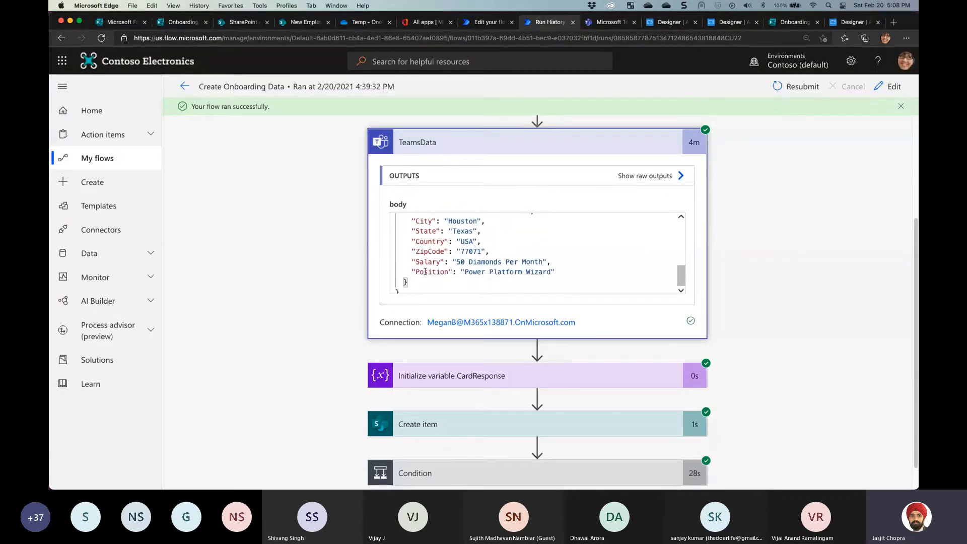
{"action": "scroll", "coordinate": [429, 271], "scroll_direction": "up", "scroll_amount": 10}
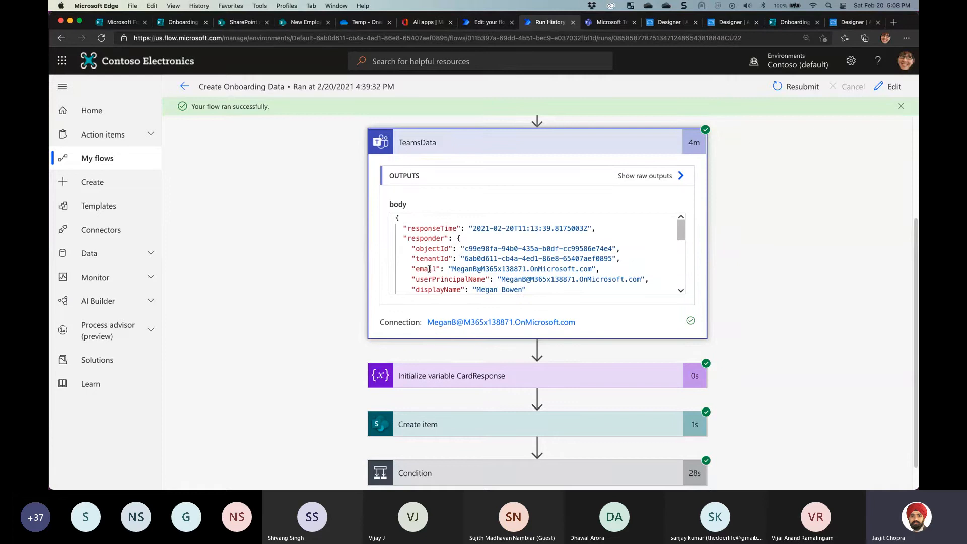
{"action": "scroll", "coordinate": [429, 269], "scroll_direction": "down", "scroll_amount": 4}
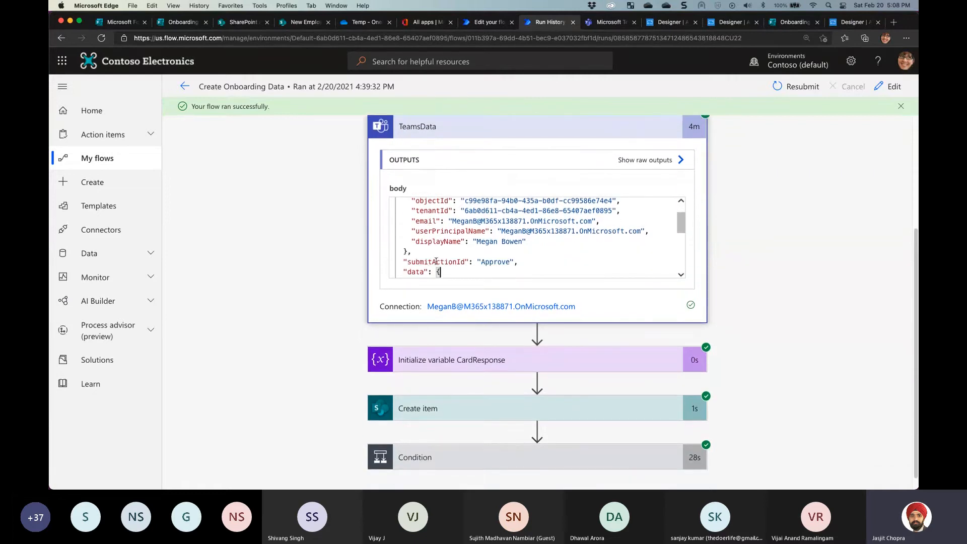
{"action": "left_click_drag", "start_coordinate": [403, 262], "coordinate": [516, 263]}
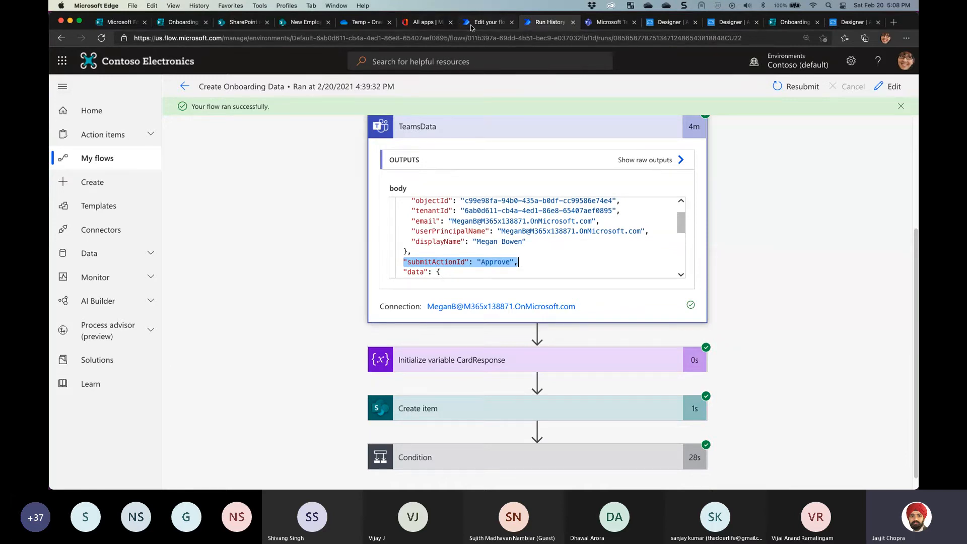
{"action": "double_click", "coordinate": [486, 262]}
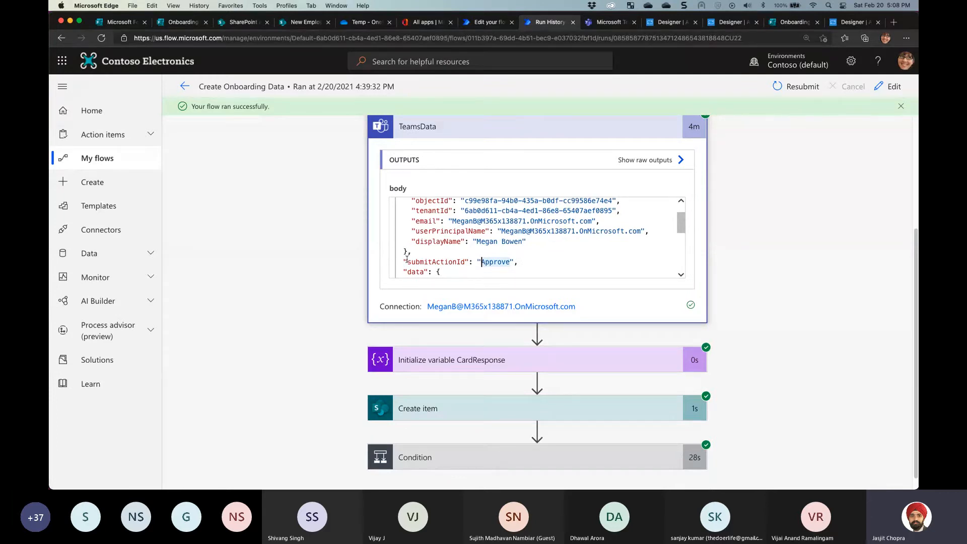
{"action": "left_click_drag", "start_coordinate": [404, 261], "coordinate": [525, 266]}
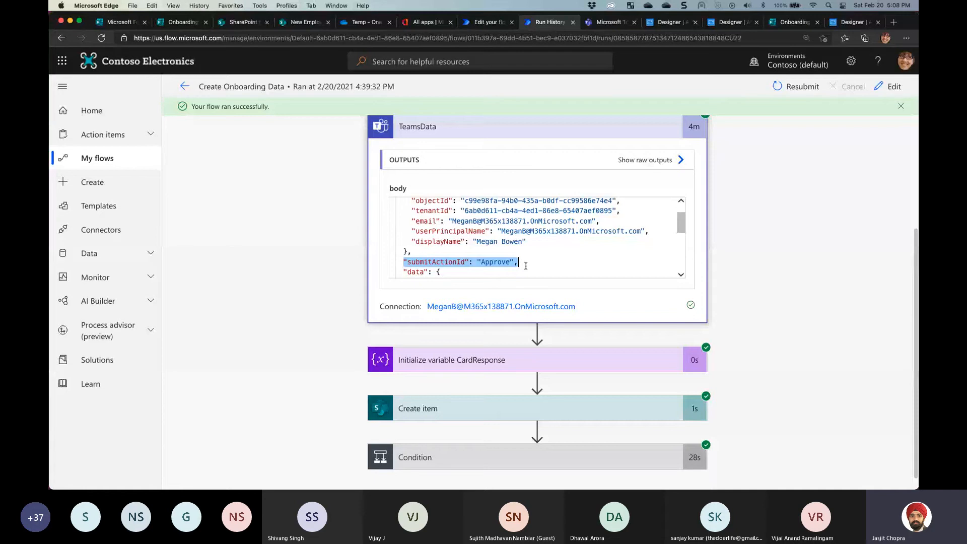
{"action": "double_click", "coordinate": [490, 262]}
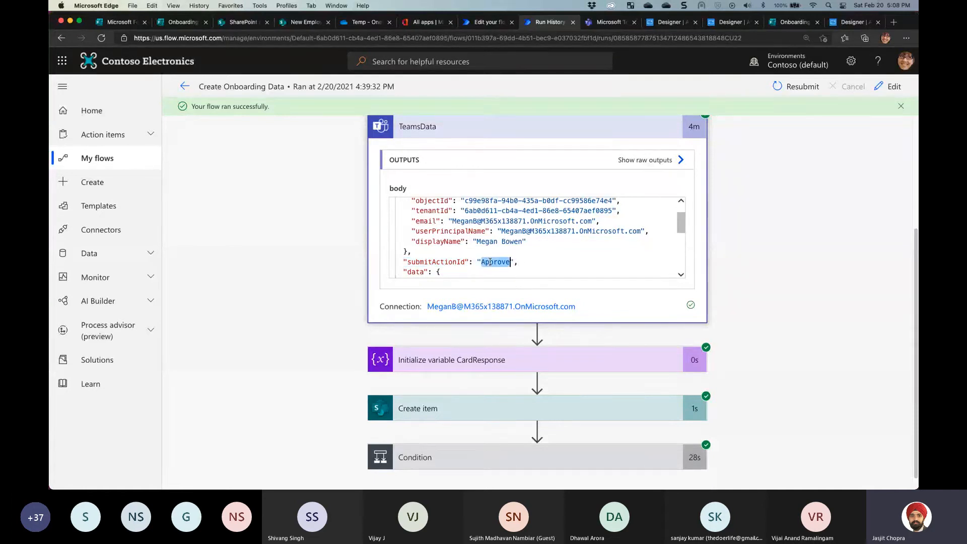
{"action": "double_click", "coordinate": [429, 261]}
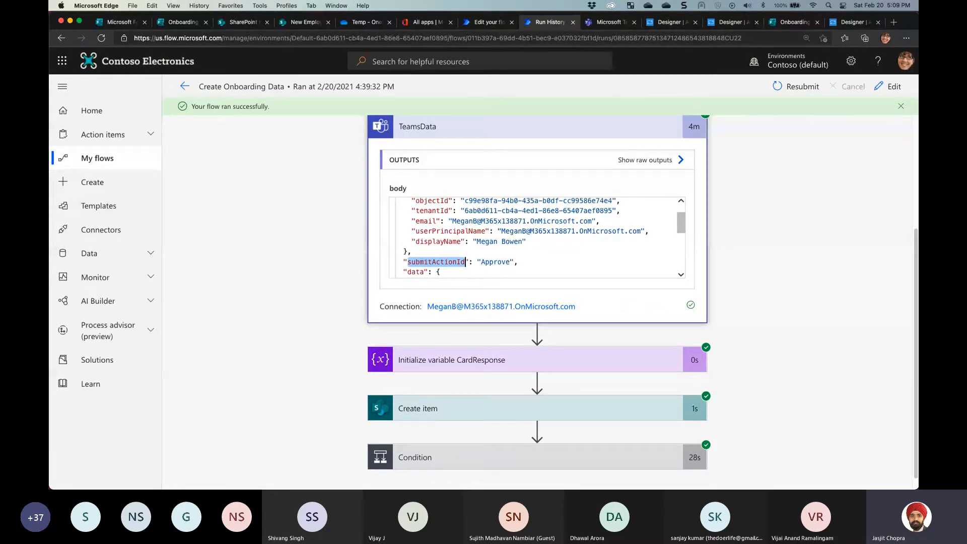
{"action": "key", "text": "super+Tab"}
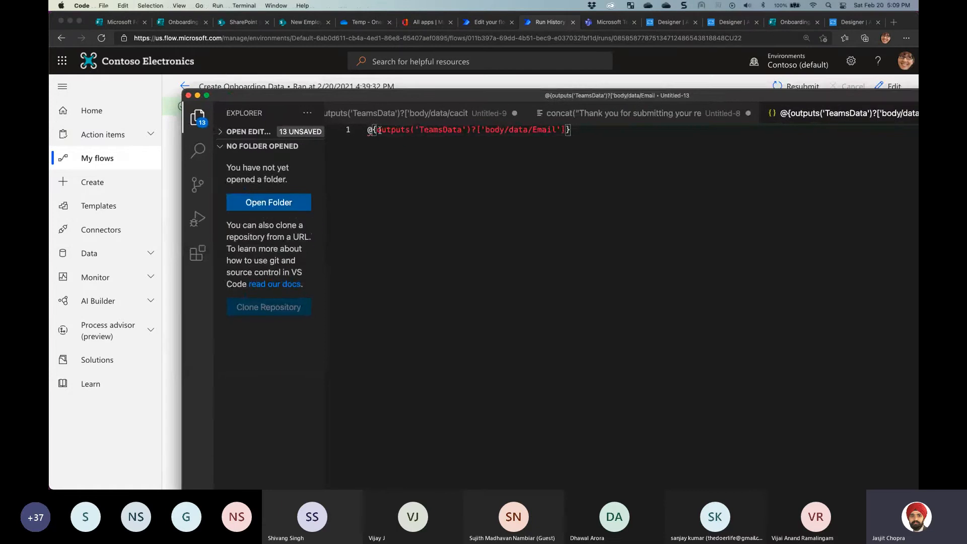
Enlarge VS Code text and highlight outputs, TeamsData and ['body/data/Email'] in the expression
{"action": "key", "text": "super+equal"}
{"action": "key", "text": "super+equal"}
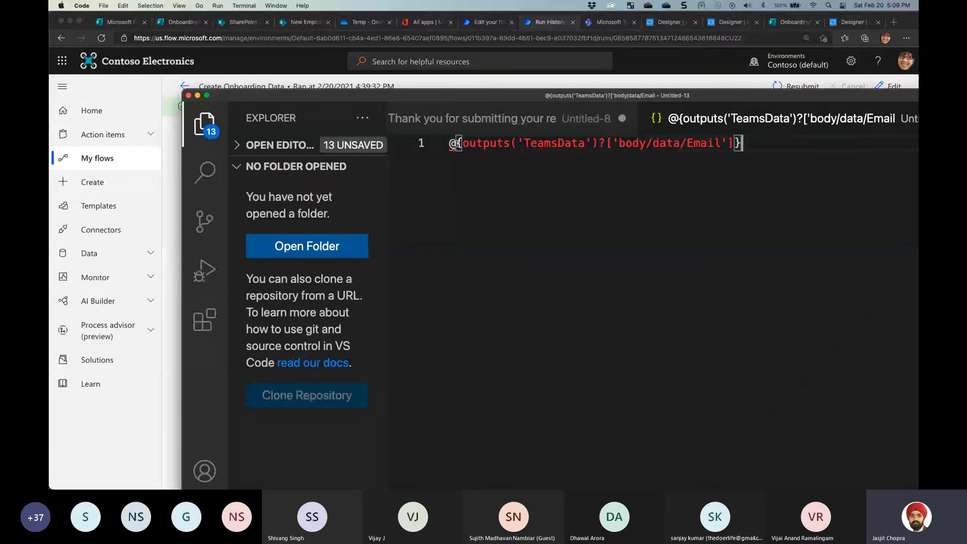
{"action": "left_click_drag", "start_coordinate": [463, 143], "coordinate": [511, 145]}
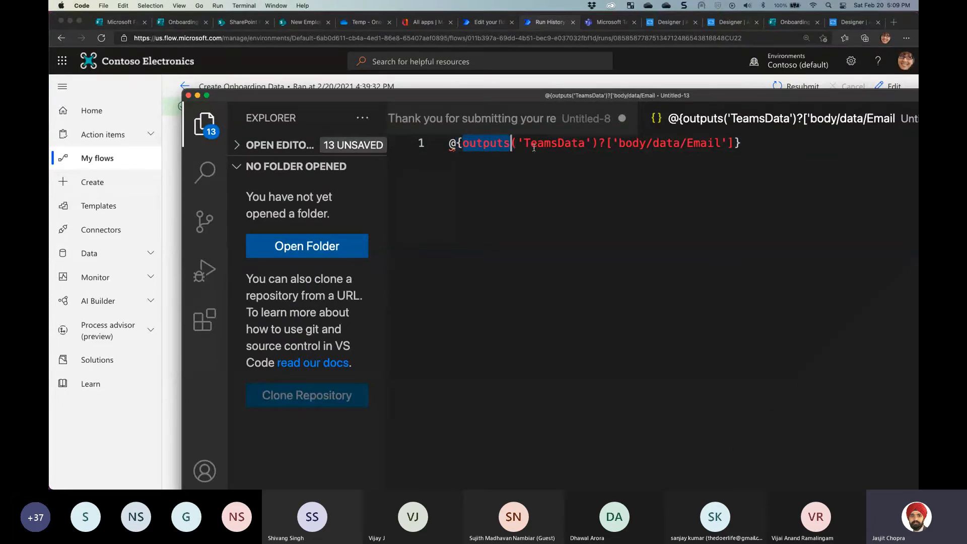
{"action": "left_click", "coordinate": [538, 144]}
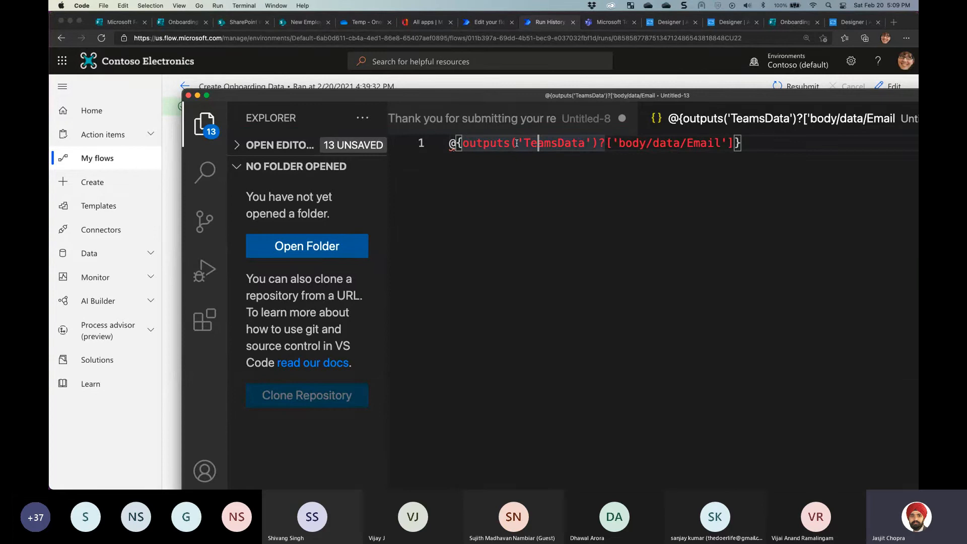
{"action": "left_click_drag", "start_coordinate": [524, 144], "coordinate": [574, 143]}
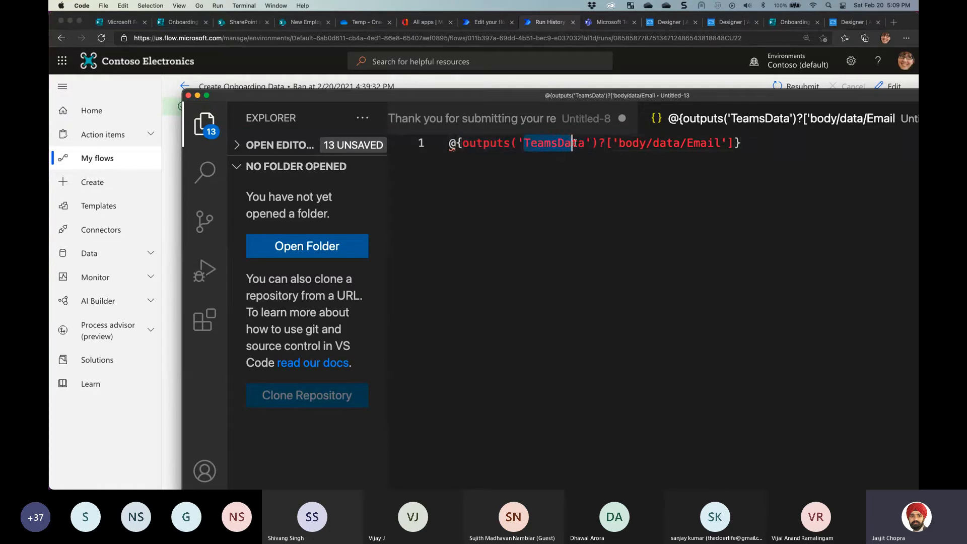
{"action": "left_click", "coordinate": [599, 144]}
{"action": "left_click", "coordinate": [617, 143]}
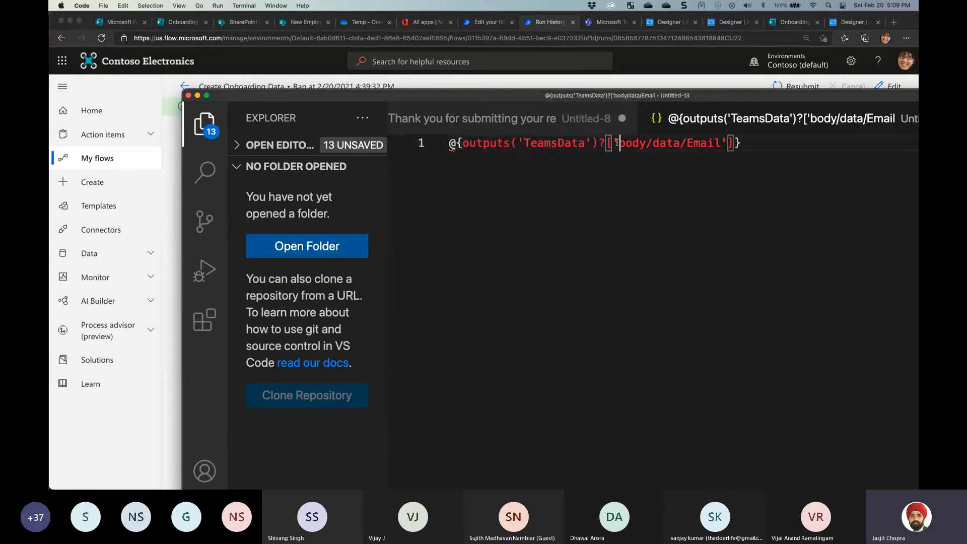
{"action": "left_click_drag", "start_coordinate": [606, 144], "coordinate": [733, 144]}
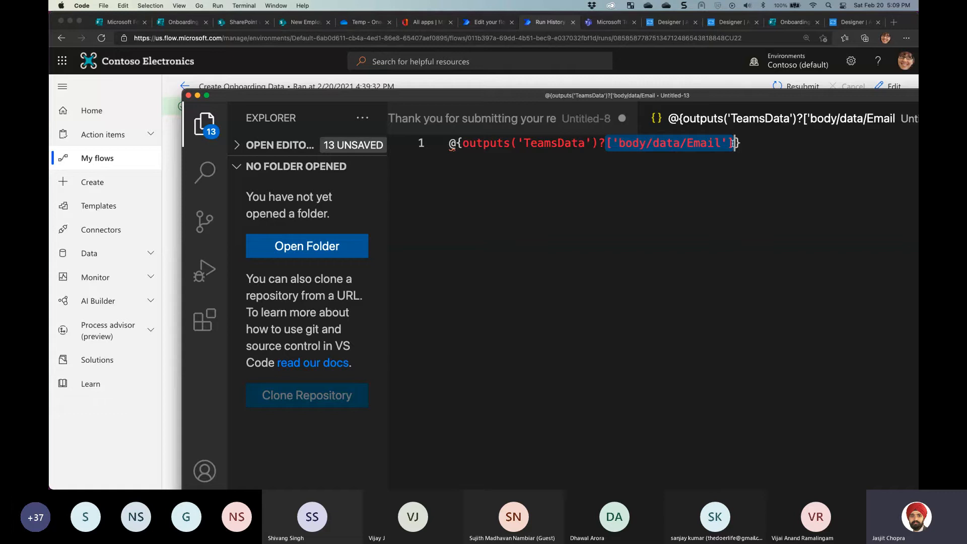
{"action": "left_click", "coordinate": [662, 143]}
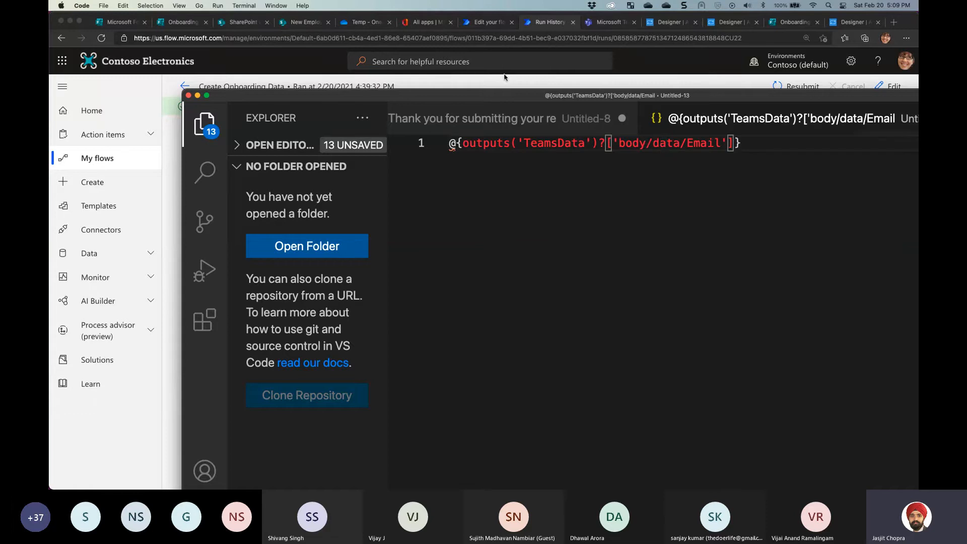
{"action": "left_click_drag", "start_coordinate": [471, 97], "coordinate": [558, 99]}
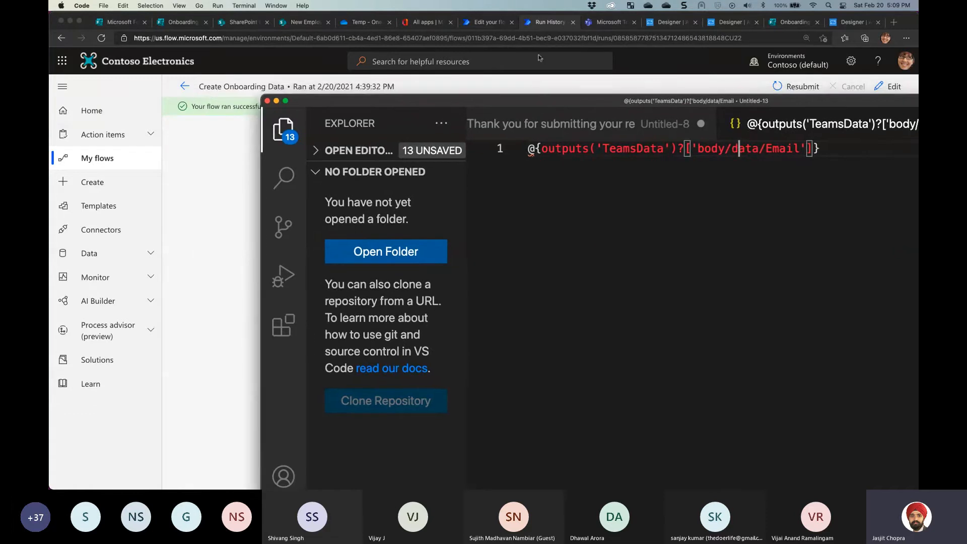
{"action": "left_click", "coordinate": [486, 22]}
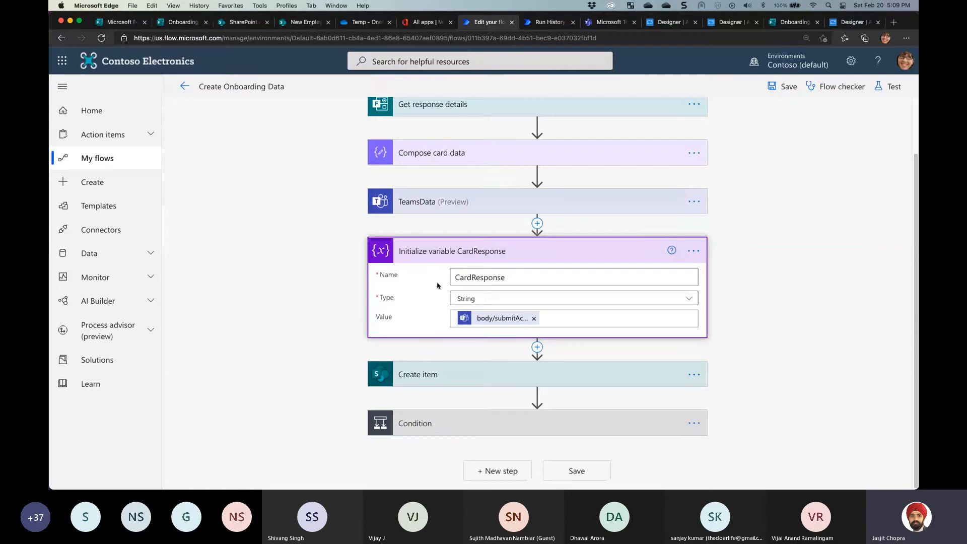
Add @{outputs('TeamsData')?['body/submitActionId']} below the Email expression in VS Code
{"action": "left_click", "coordinate": [552, 320]}
{"action": "left_click_drag", "start_coordinate": [503, 321], "coordinate": [456, 319]}
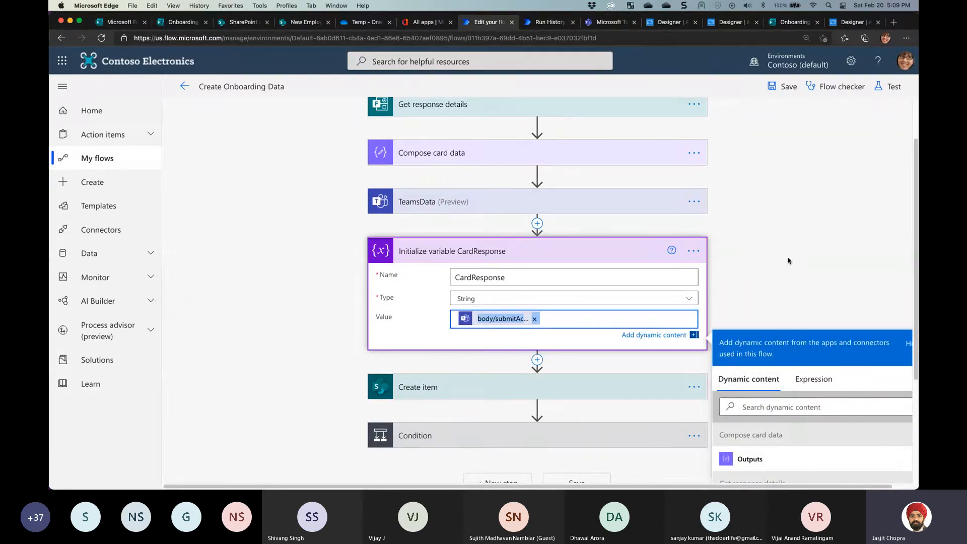
{"action": "key", "text": "super+Tab"}
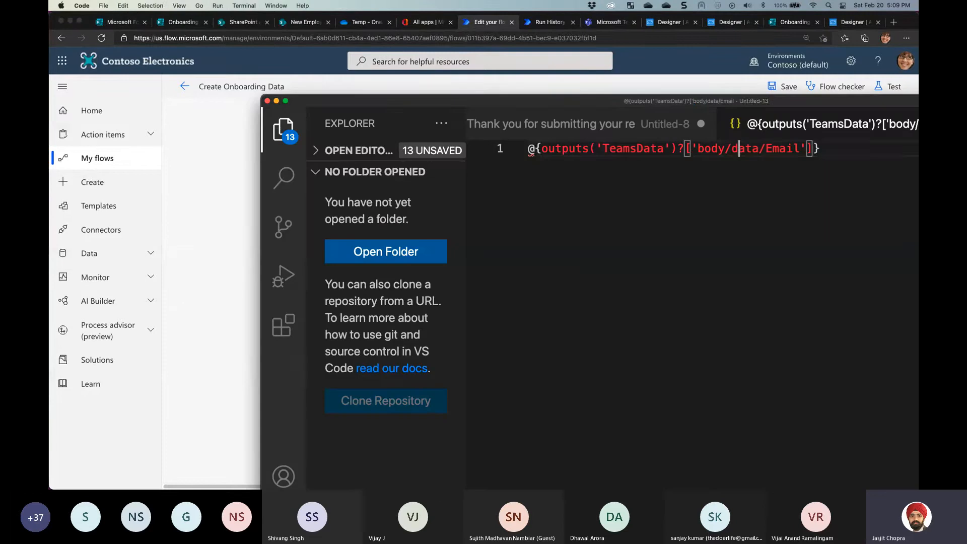
{"action": "key", "text": "Return"}
{"action": "key", "text": "Return"}
{"action": "type", "text": "@{outputs('TeamsData')?['body/submitActionId']}"}
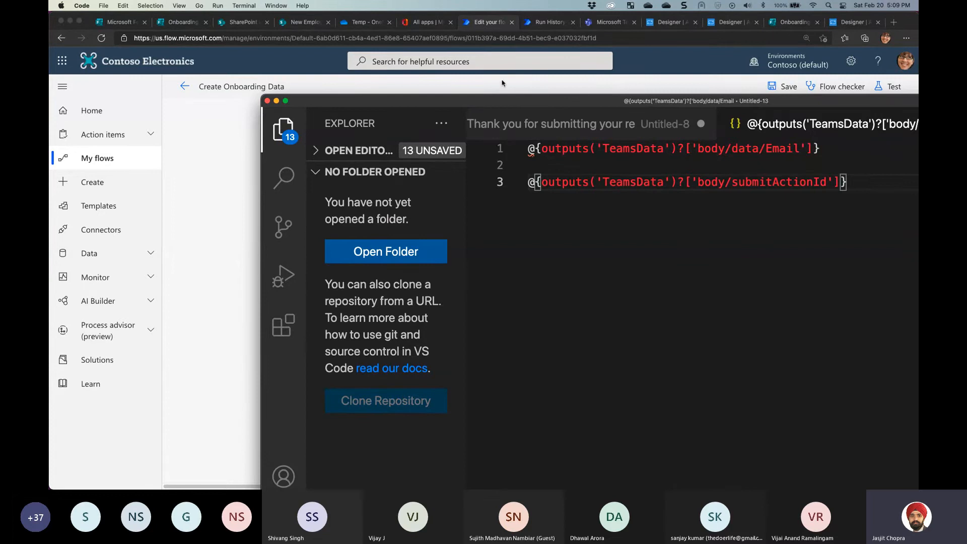
Remove the TeamsData token from CardResponse's Value and switch to the Expression tab
{"action": "key", "text": "super+Tab"}
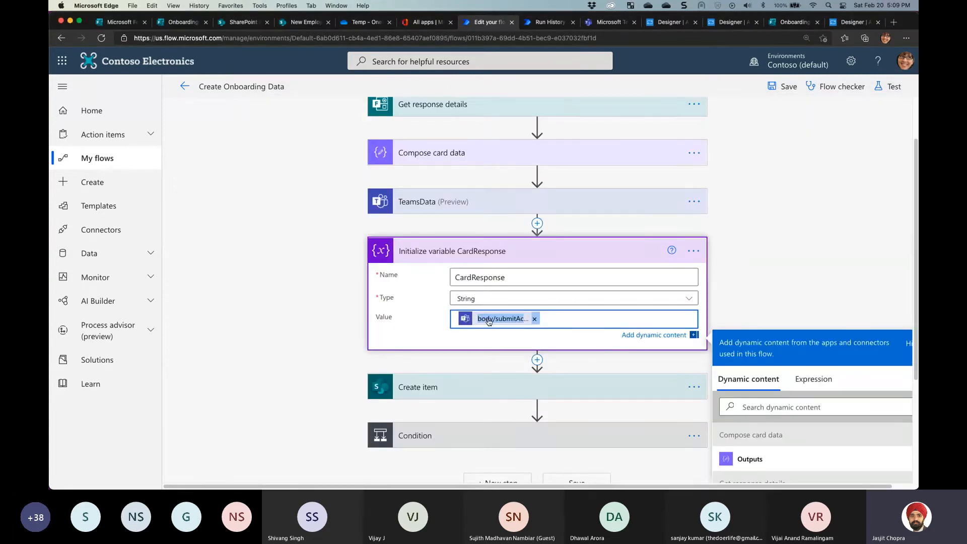
{"action": "left_click", "coordinate": [534, 319]}
{"action": "left_click", "coordinate": [802, 378]}
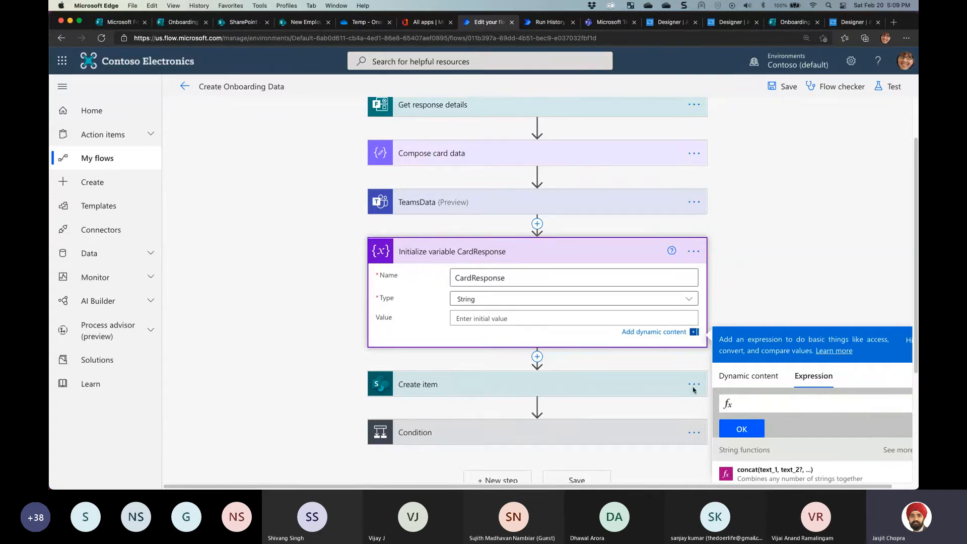
Set CardResponse's Value to the body/submitActionId expression from VS Code, then collapse the step
{"action": "left_click", "coordinate": [470, 314]}
{"action": "key", "text": "super+v"}
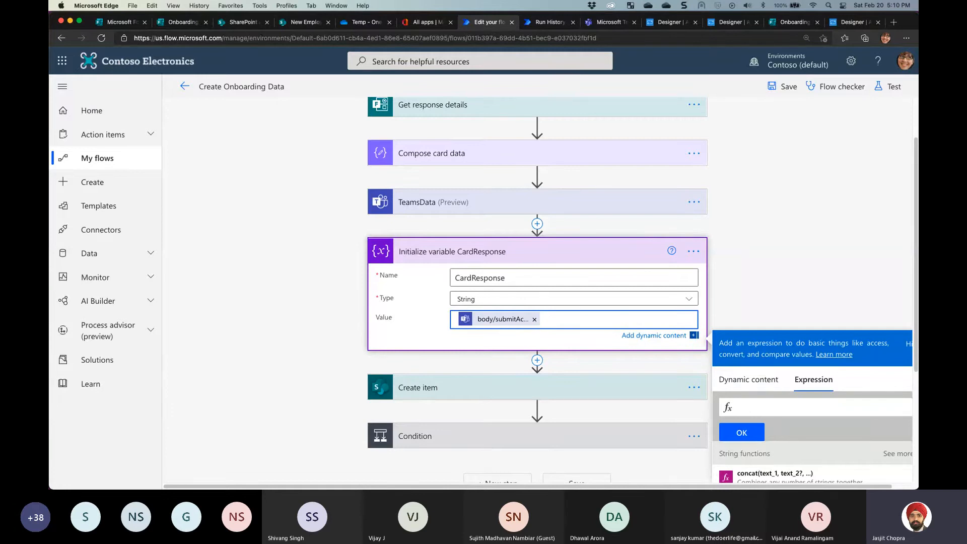
{"action": "key", "text": "super+Tab"}
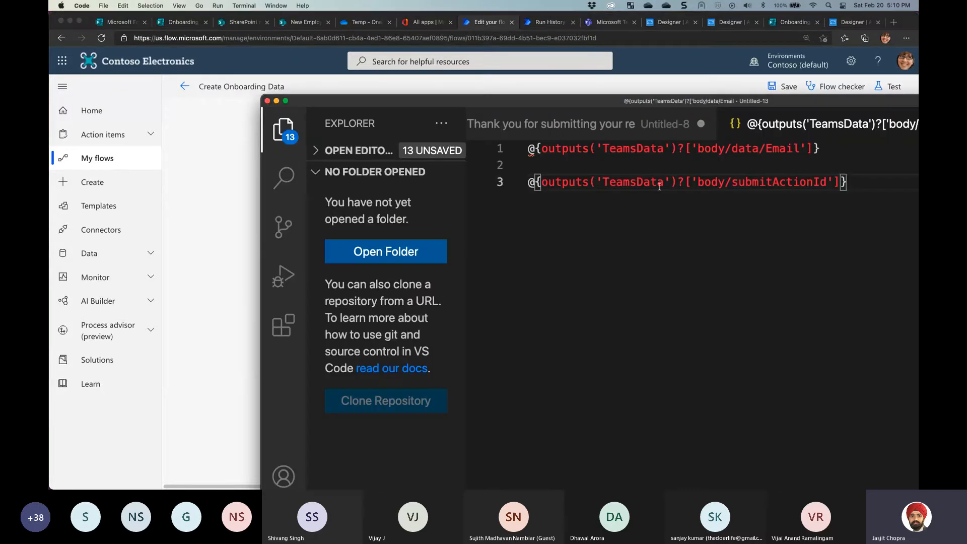
{"action": "left_click_drag", "start_coordinate": [448, 96], "coordinate": [729, 395]}
{"action": "left_click_drag", "start_coordinate": [821, 399], "coordinate": [564, 143]}
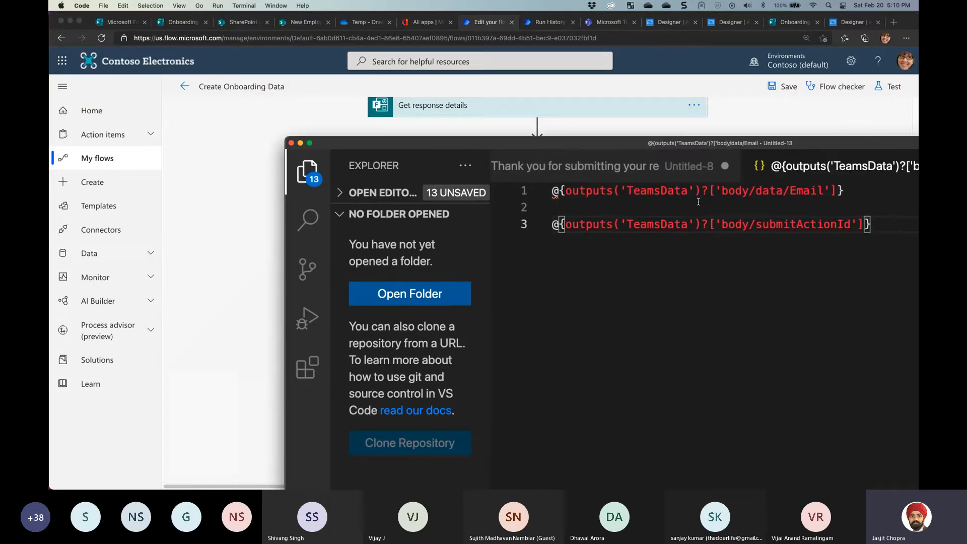
{"action": "left_click_drag", "start_coordinate": [882, 224], "coordinate": [524, 226]}
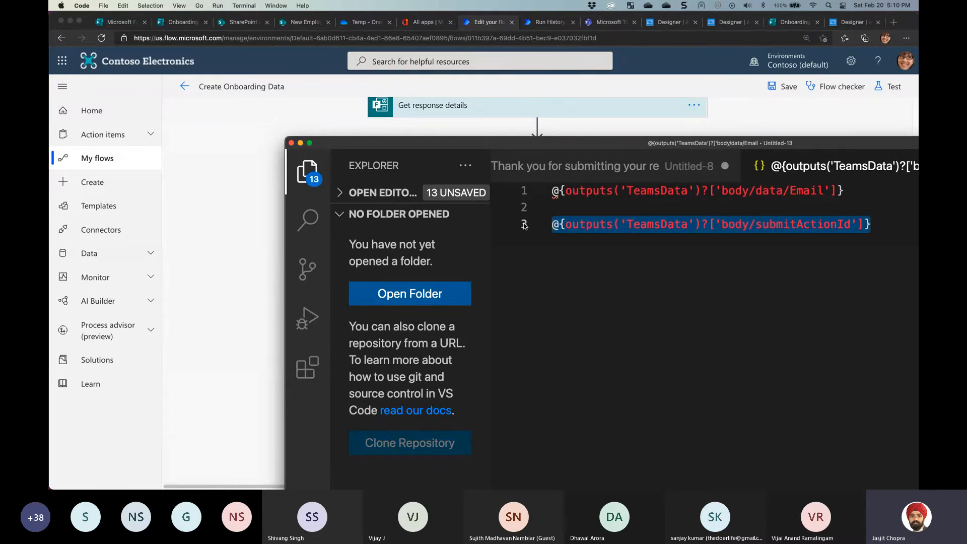
{"action": "left_click_drag", "start_coordinate": [414, 144], "coordinate": [427, 136]}
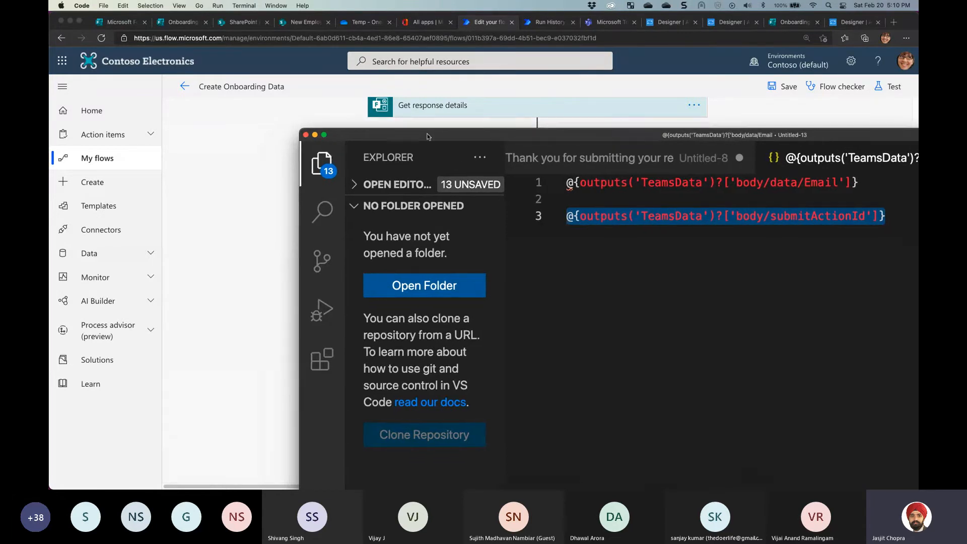
{"action": "key", "text": "super+Tab"}
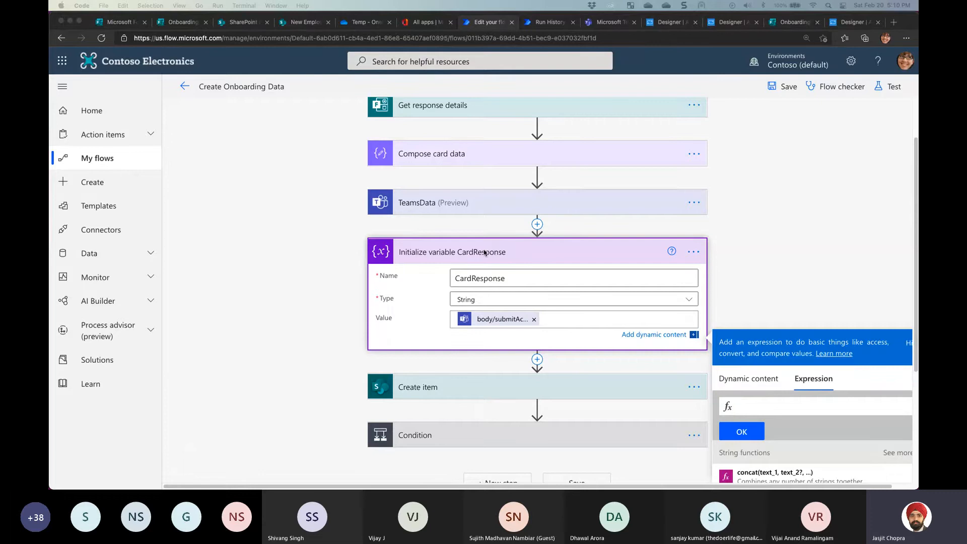
{"action": "left_click", "coordinate": [514, 252]}
{"action": "left_click", "coordinate": [514, 252]}
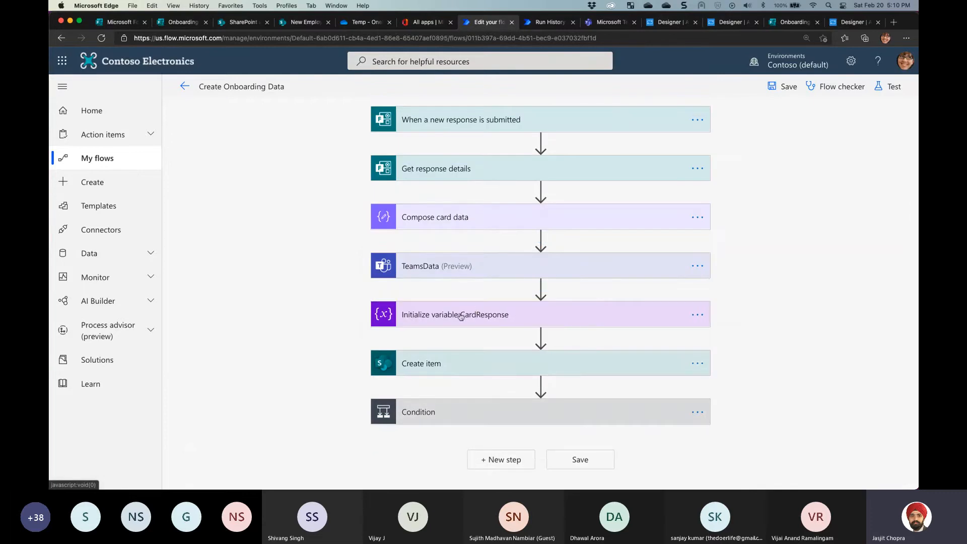
Expand Initialize variable CardResponse, confirm submitActionId is Approve in run history, then return to the Designer
{"action": "left_click", "coordinate": [484, 308]}
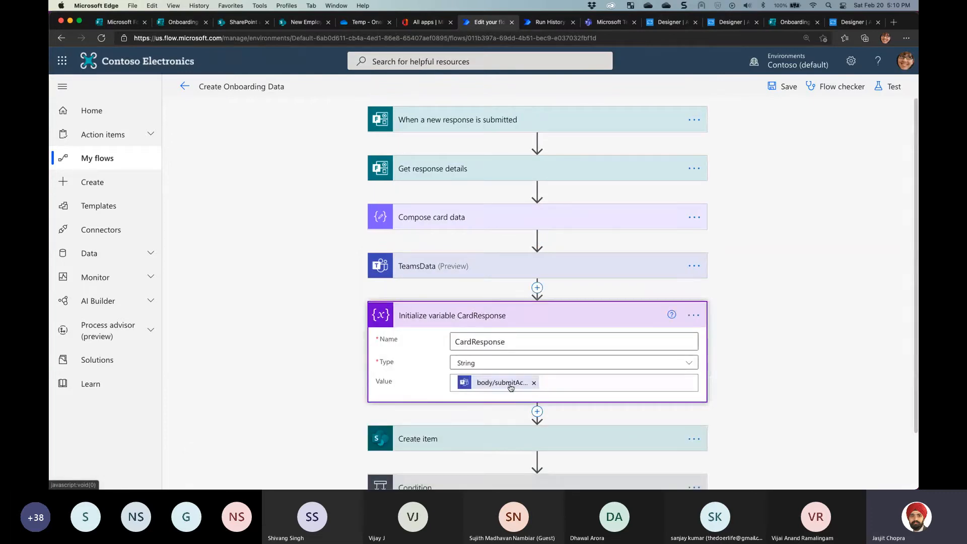
{"action": "left_click", "coordinate": [552, 22]}
{"action": "double_click", "coordinate": [499, 262]}
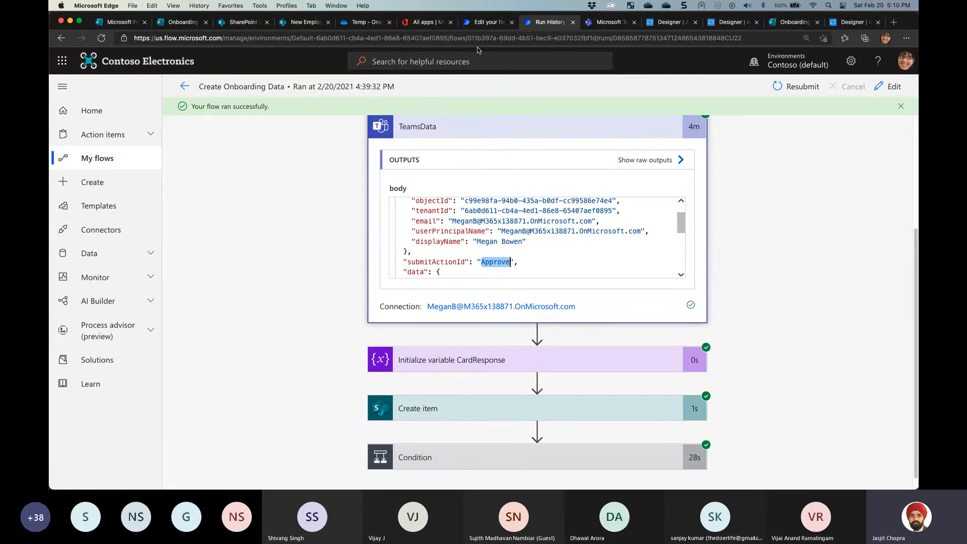
{"action": "left_click", "coordinate": [607, 23]}
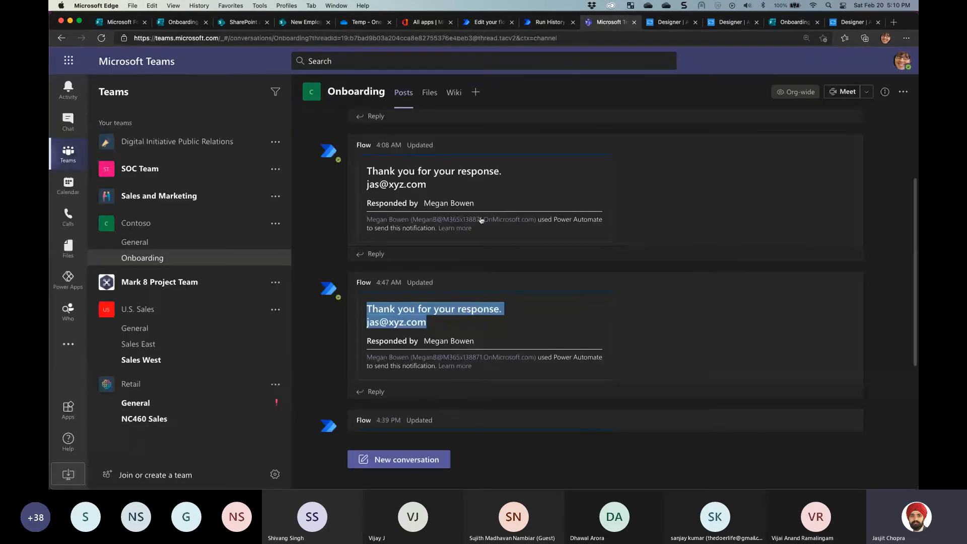
{"action": "left_click", "coordinate": [669, 22]}
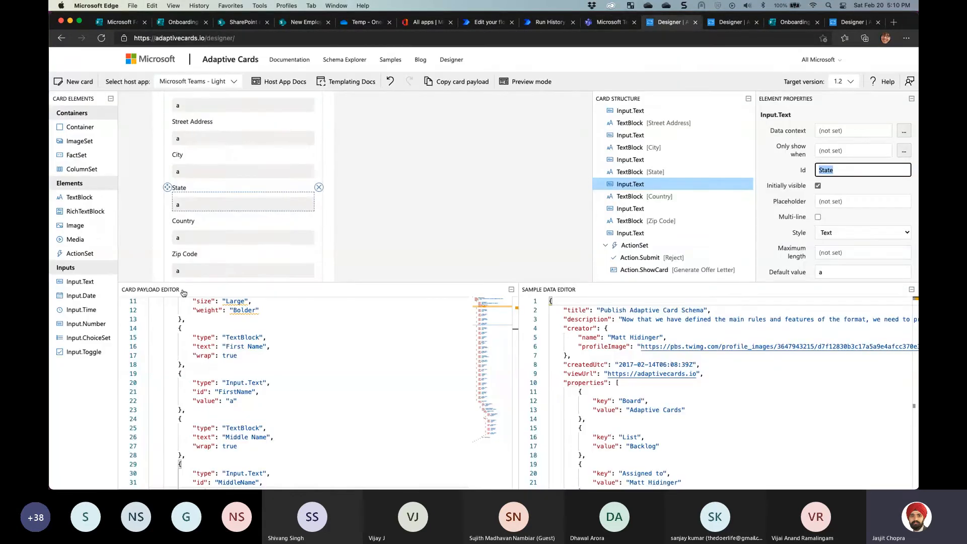
Inspect the Id values of the card's Reject and Generate Offer Letter actions
{"action": "scroll", "coordinate": [220, 255], "scroll_direction": "down", "scroll_amount": 2}
{"action": "left_click", "coordinate": [221, 259]}
{"action": "left_click", "coordinate": [186, 246]}
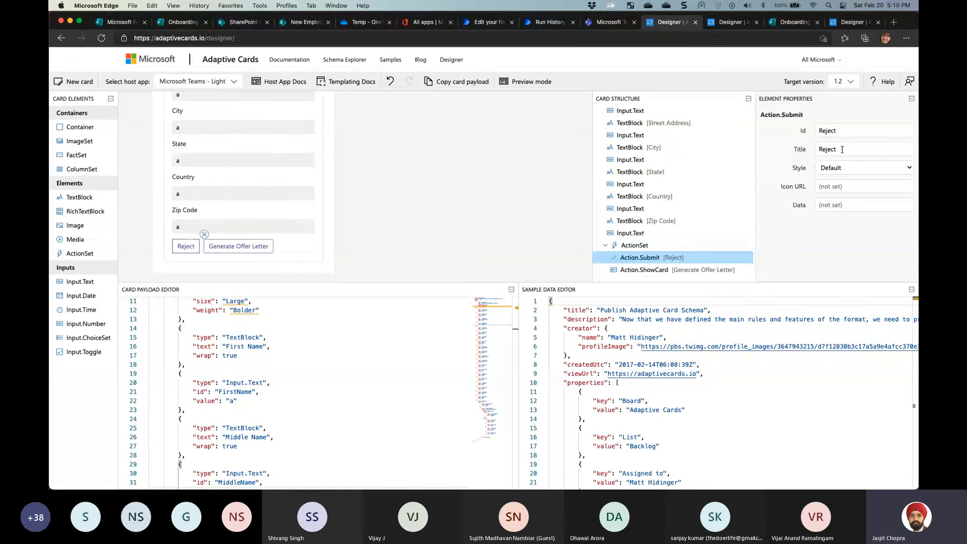
{"action": "double_click", "coordinate": [842, 149]}
{"action": "left_click_drag", "start_coordinate": [851, 133], "coordinate": [804, 133]}
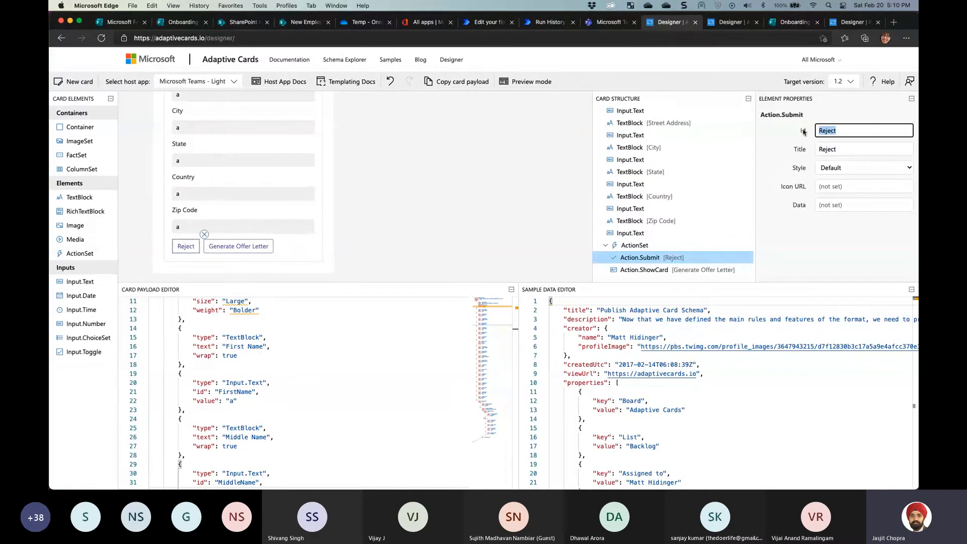
{"action": "left_click", "coordinate": [229, 247]}
{"action": "left_click", "coordinate": [842, 130]}
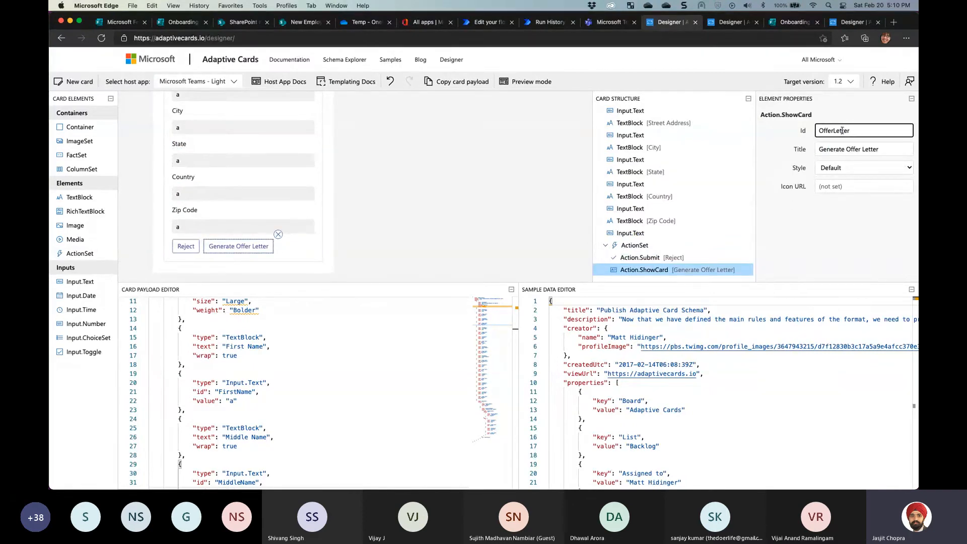
{"action": "left_click_drag", "start_coordinate": [852, 131], "coordinate": [810, 133]}
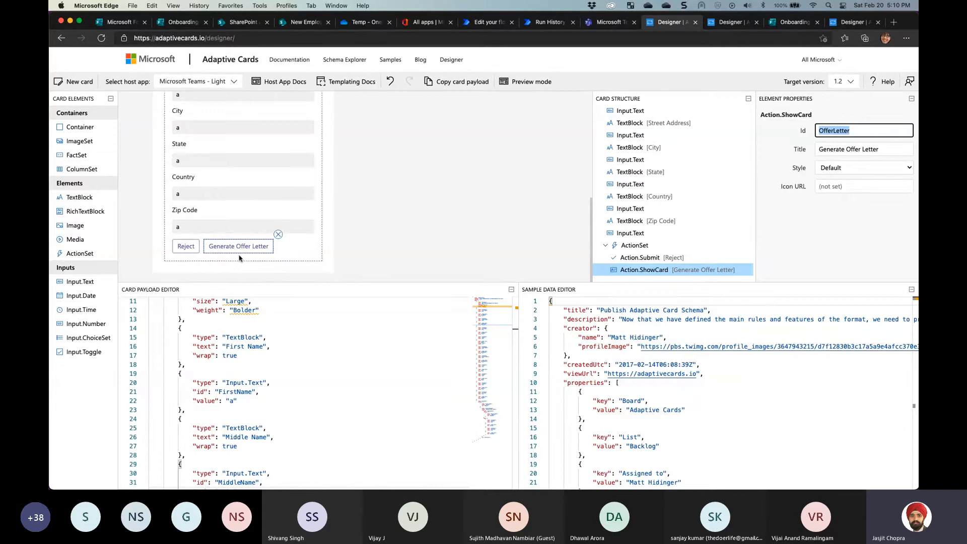
Preview the card, expand Generate Offer Letter, submit with Approve, and close the result alert
{"action": "left_click", "coordinate": [529, 82]}
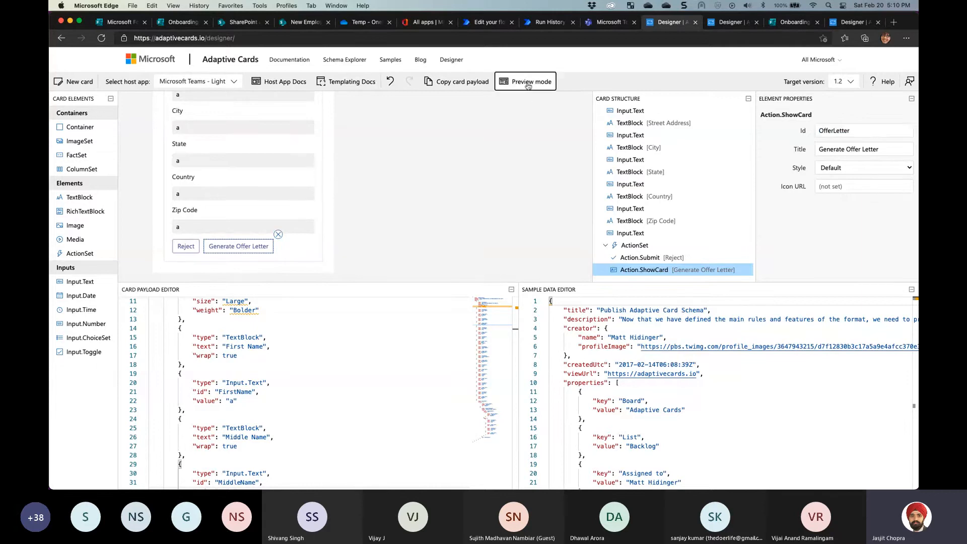
{"action": "left_click", "coordinate": [207, 249]}
{"action": "left_click", "coordinate": [204, 247]}
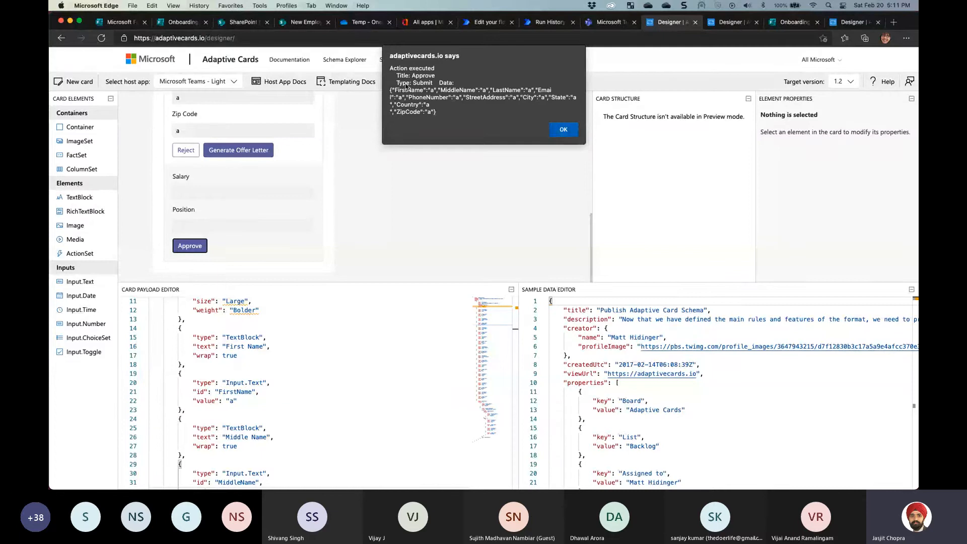
{"action": "left_click", "coordinate": [562, 129]}
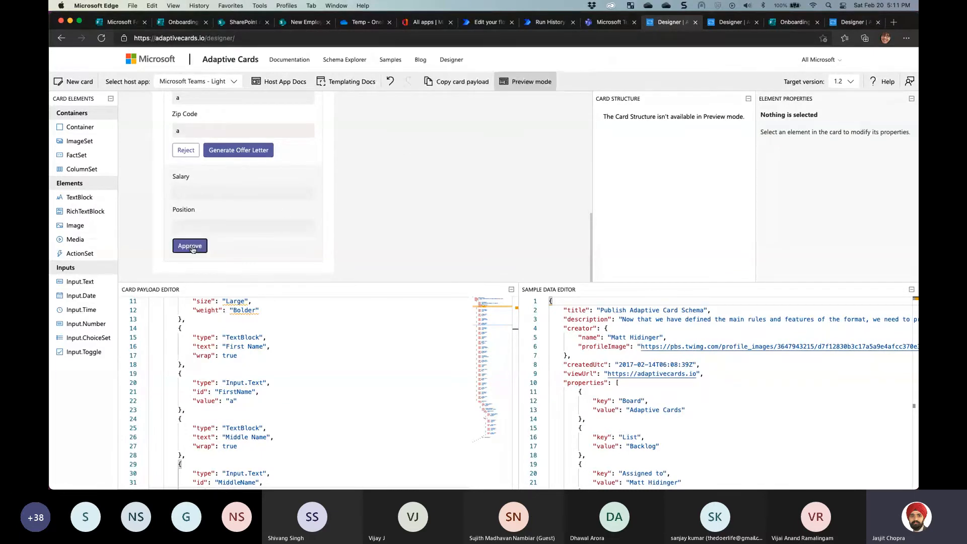
Check the Id value of the Salary and Position card's Approve action
{"action": "key", "text": "ctrl+Tab"}
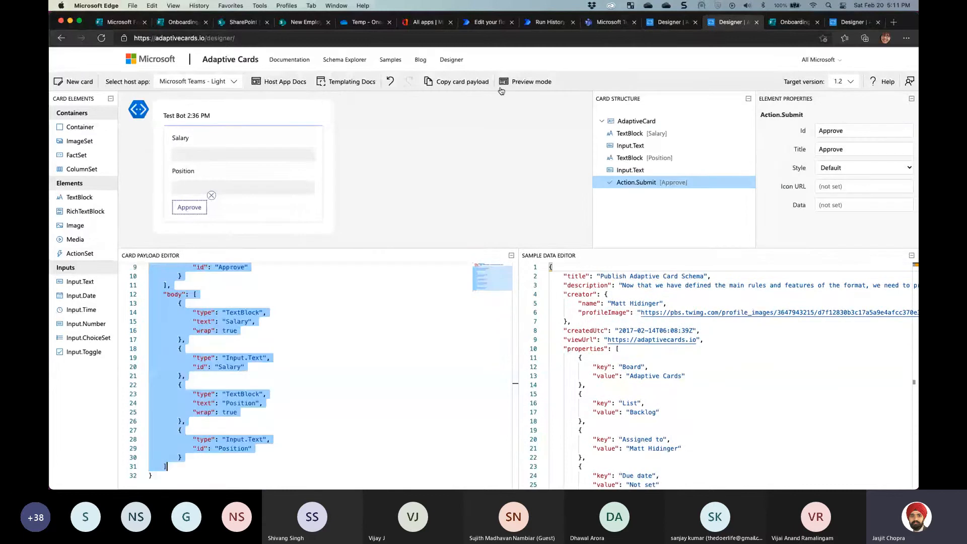
{"action": "left_click", "coordinate": [858, 129]}
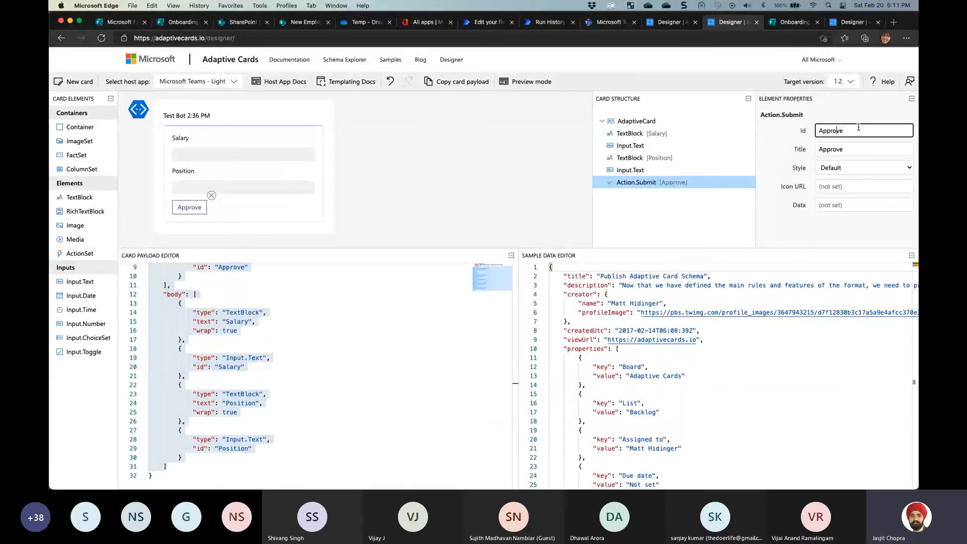
{"action": "left_click_drag", "start_coordinate": [859, 129], "coordinate": [763, 186]}
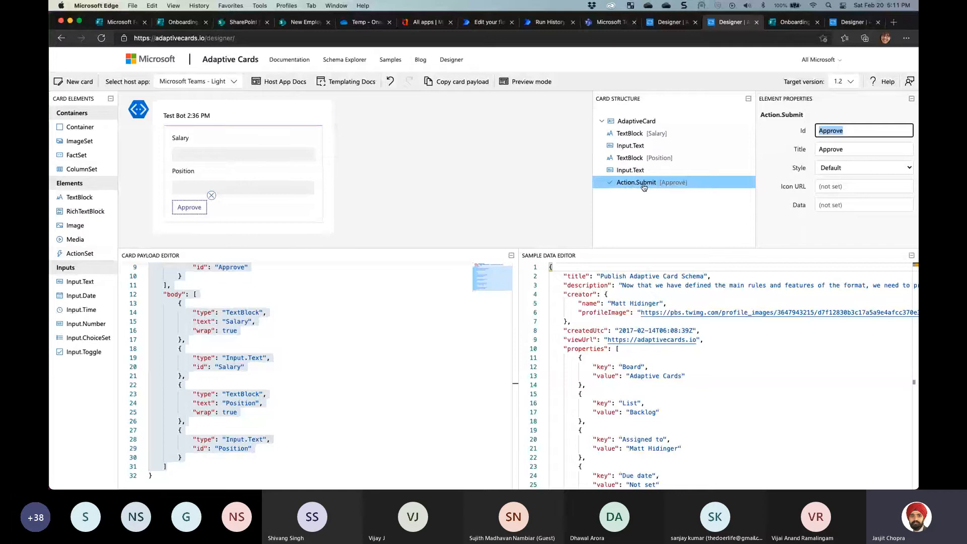
Collapse Generate Offer Letter and turn preview off, then compare with the Salary card's Approve action
{"action": "left_click", "coordinate": [668, 22]}
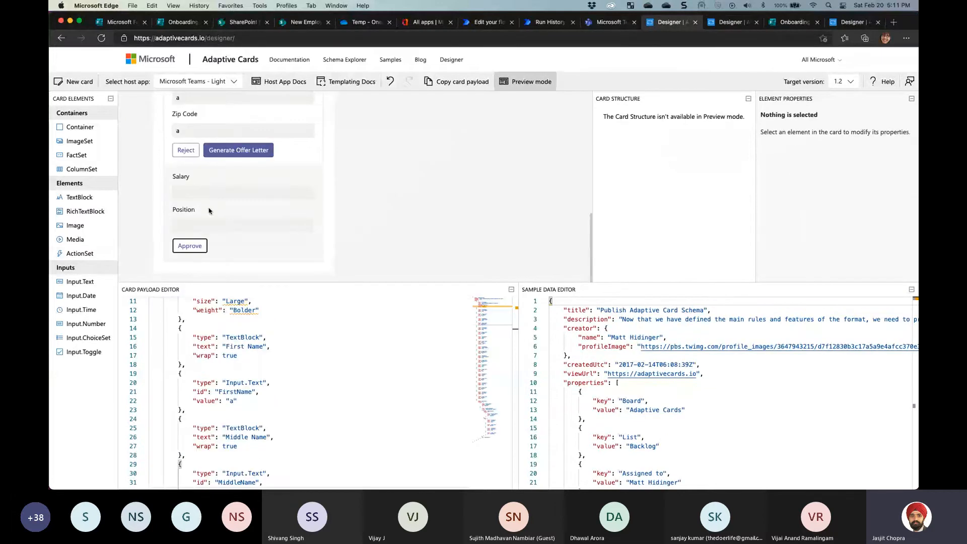
{"action": "left_click", "coordinate": [233, 154]}
{"action": "left_click", "coordinate": [524, 85]}
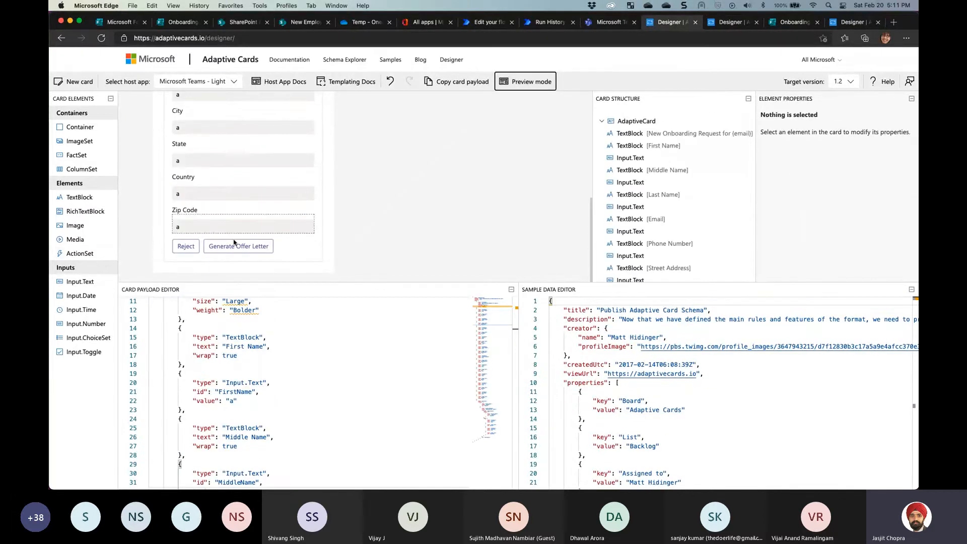
{"action": "left_click", "coordinate": [234, 243]}
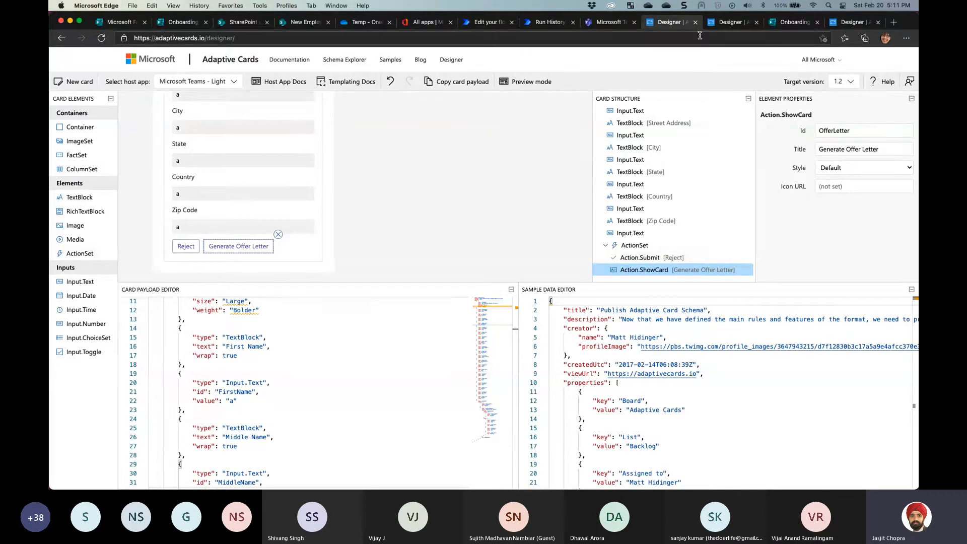
{"action": "left_click", "coordinate": [730, 22]}
{"action": "left_click", "coordinate": [670, 185]}
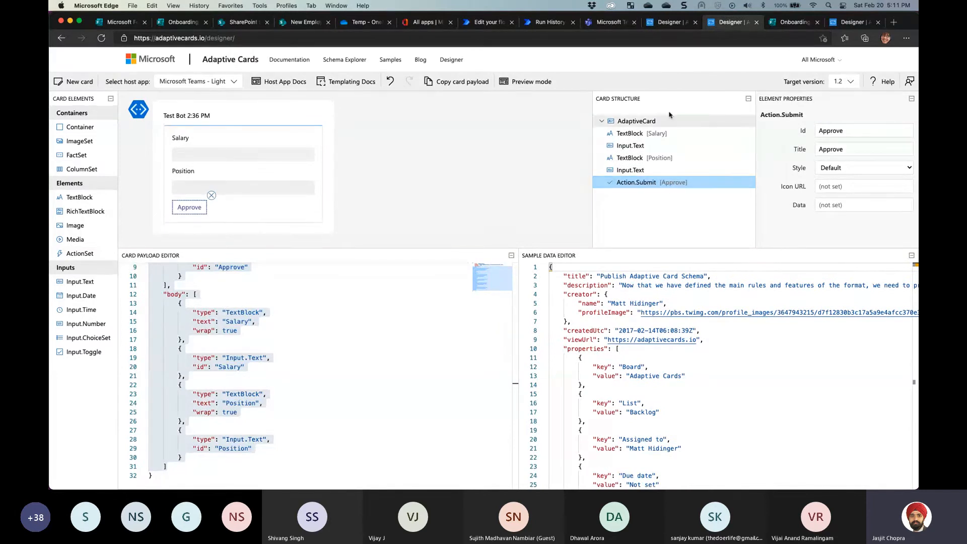
Back in the flow, expand Create item to see Title mapped from body/data/Email
{"action": "left_click", "coordinate": [486, 22]}
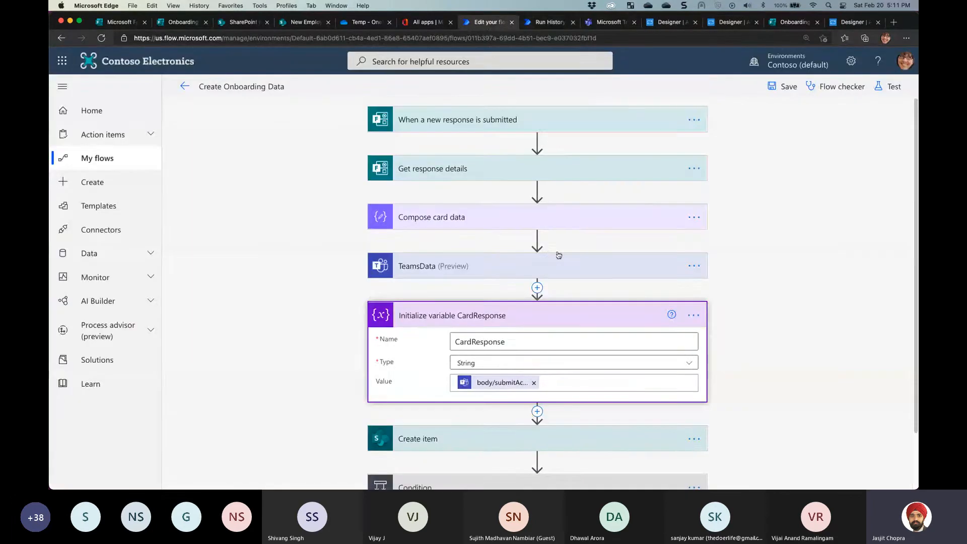
{"action": "scroll", "coordinate": [555, 303], "scroll_direction": "down", "scroll_amount": 2}
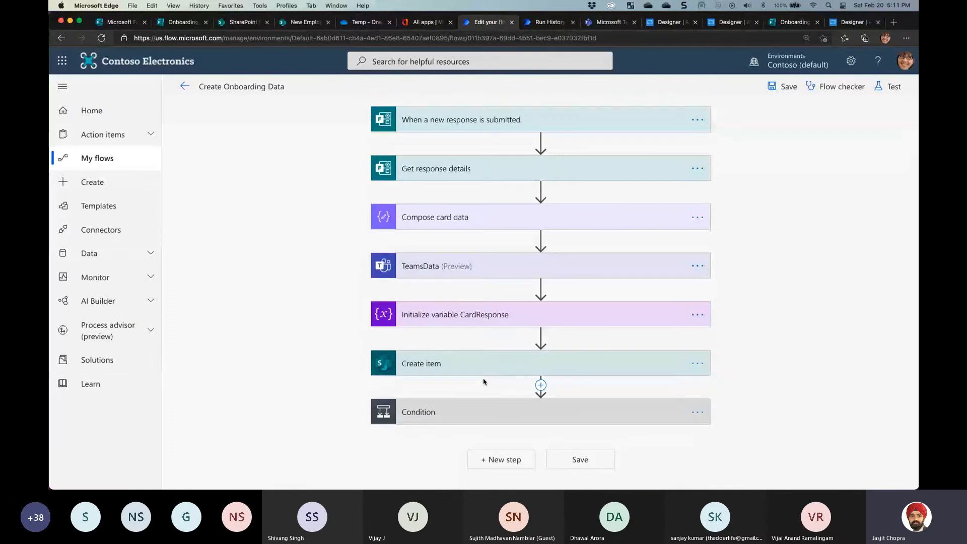
{"action": "left_click", "coordinate": [484, 361]}
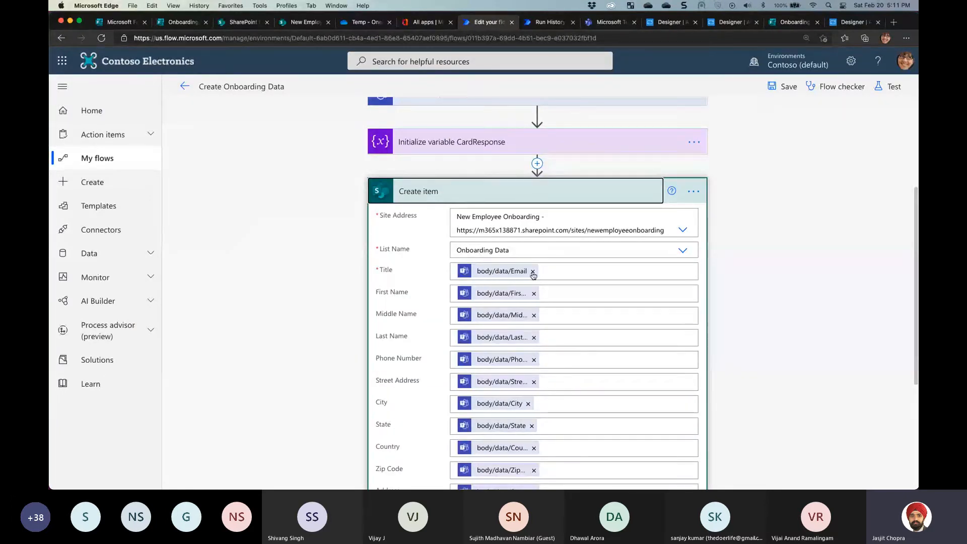
Duplicate the line-1 Email expression onto a new line 2 in the expressions file
{"action": "key", "text": "super+Tab"}
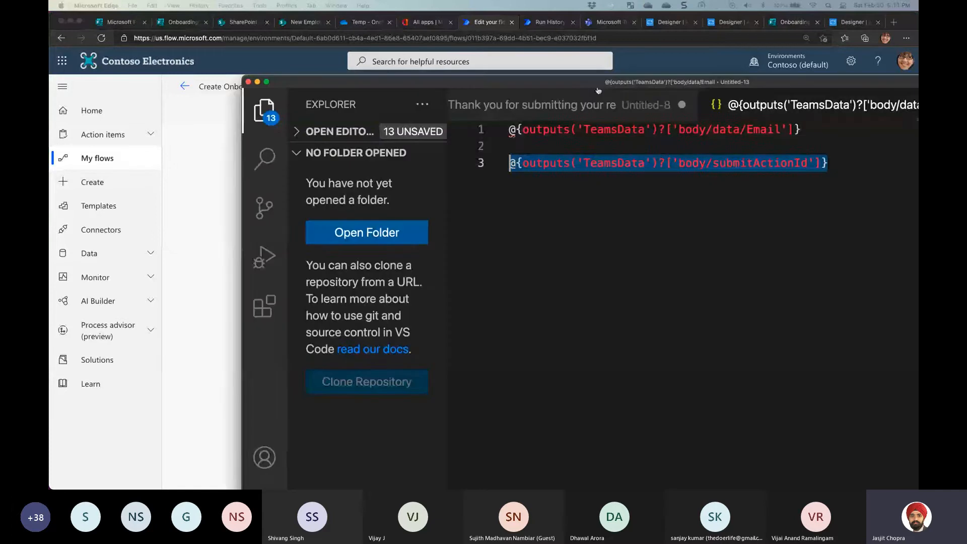
{"action": "left_click", "coordinate": [767, 129]}
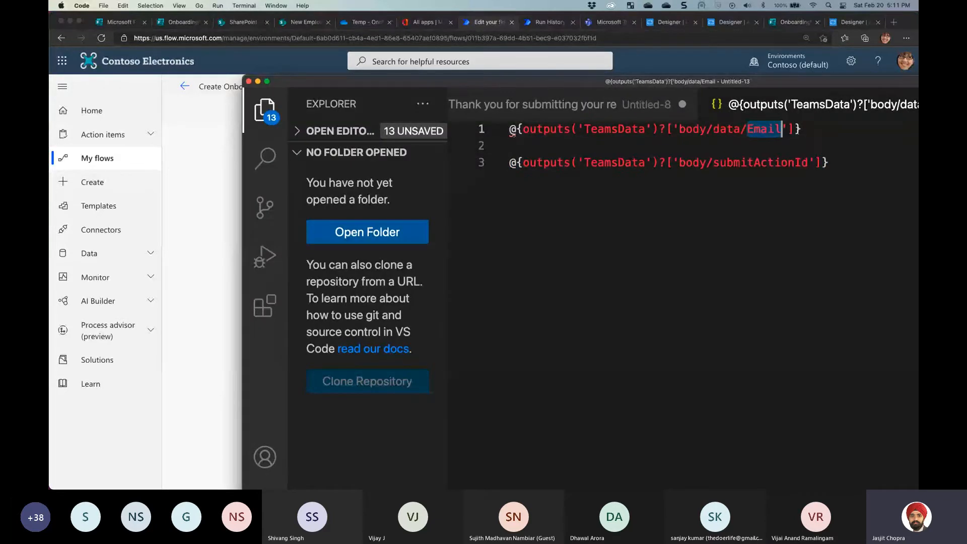
{"action": "left_click_drag", "start_coordinate": [802, 128], "coordinate": [508, 132]}
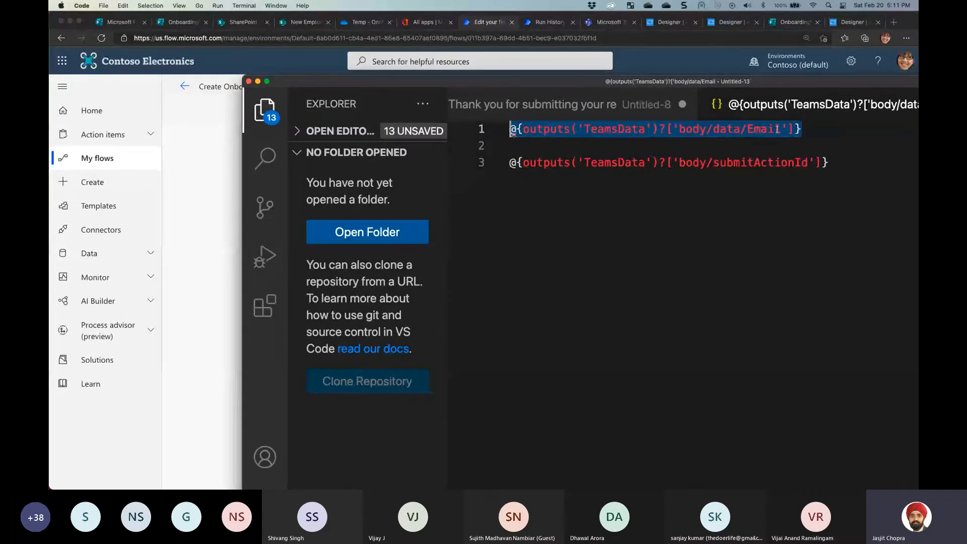
{"action": "key", "text": "super+c"}
{"action": "left_click", "coordinate": [848, 137]}
{"action": "key", "text": "Return"}
{"action": "key", "text": "super+v"}
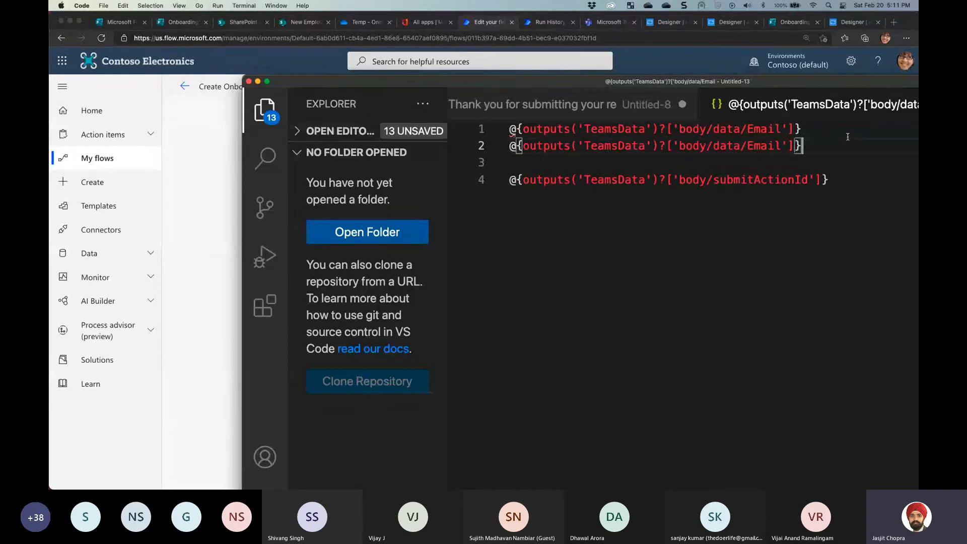
Change Email to FirstName in the second expression, select the line, and return to the browser
{"action": "double_click", "coordinate": [759, 146]}
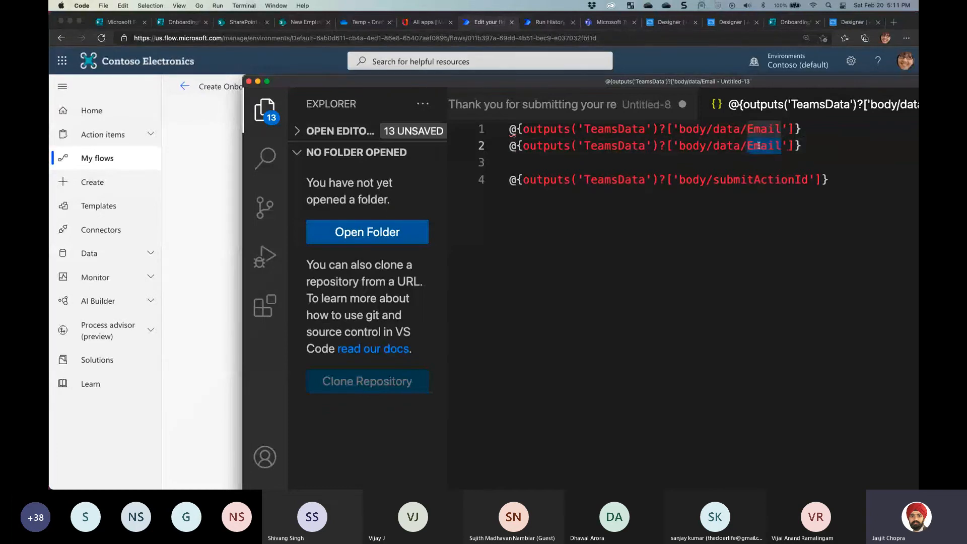
{"action": "type", "text": "FirstName"}
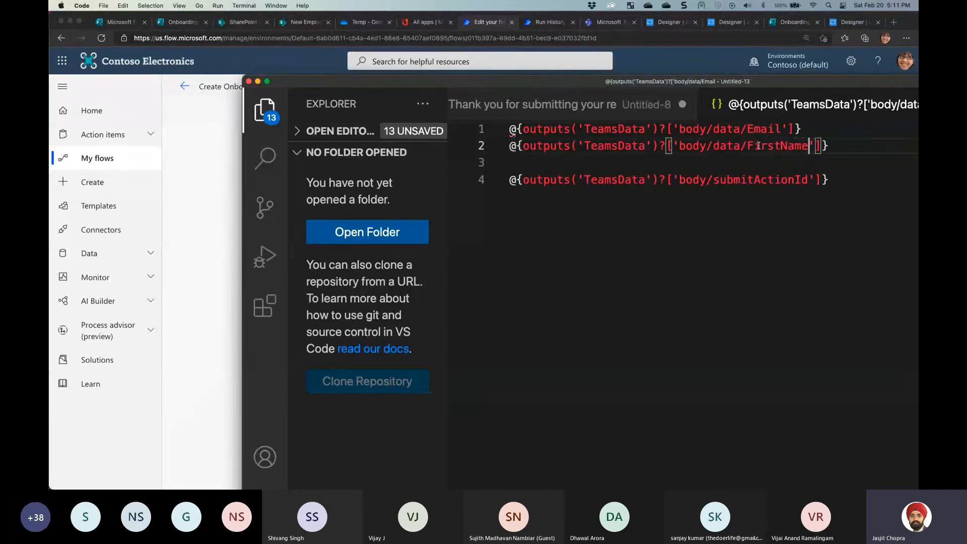
{"action": "left_click_drag", "start_coordinate": [828, 146], "coordinate": [501, 146]}
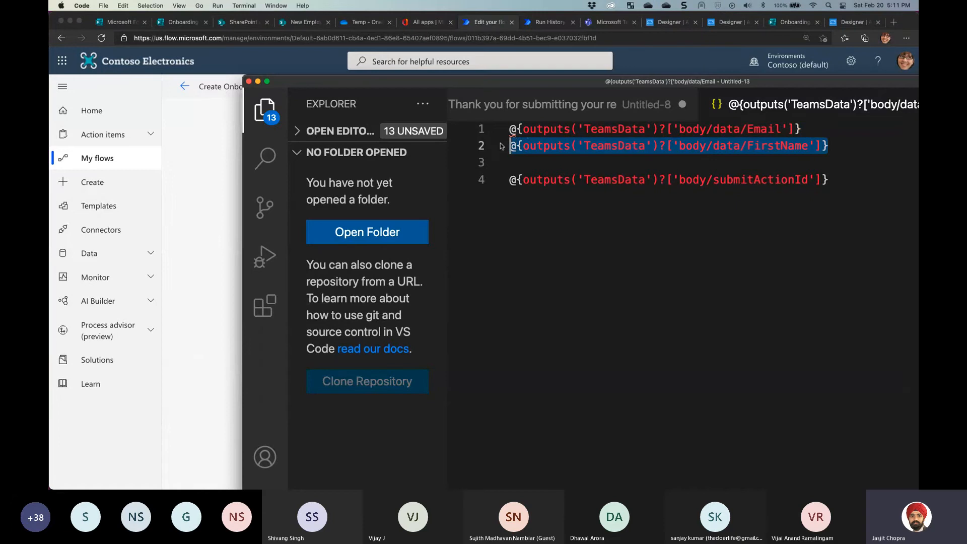
{"action": "left_click", "coordinate": [320, 63]}
{"action": "mouse_move", "coordinate": [525, 275]}
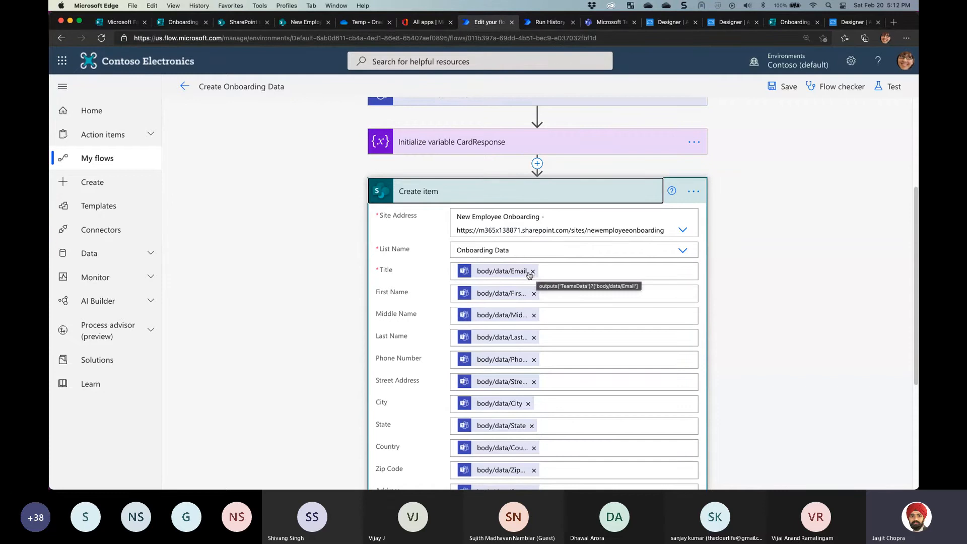
Replace First Name's value with the pasted FirstName expression, then review the Address field's combined values
{"action": "left_click", "coordinate": [534, 294]}
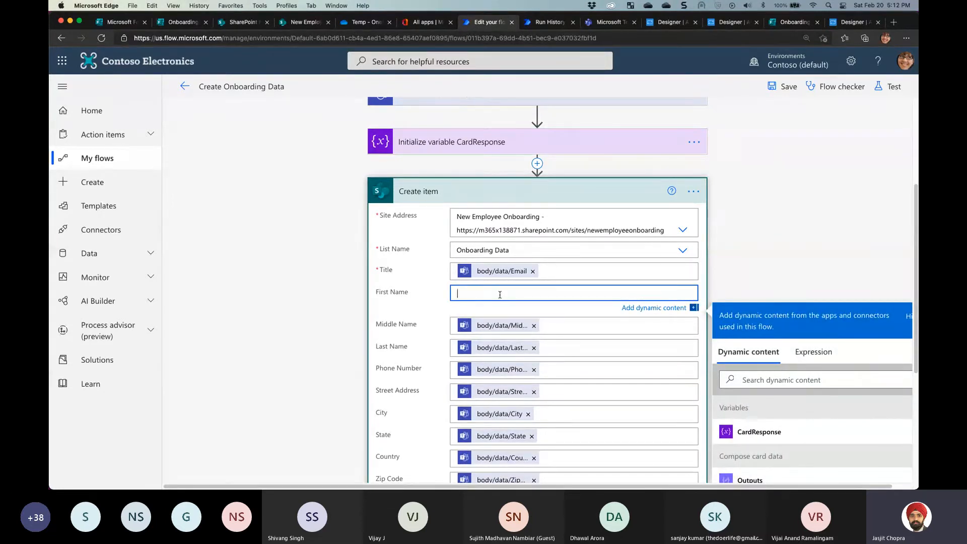
{"action": "key", "text": "ctrl+v"}
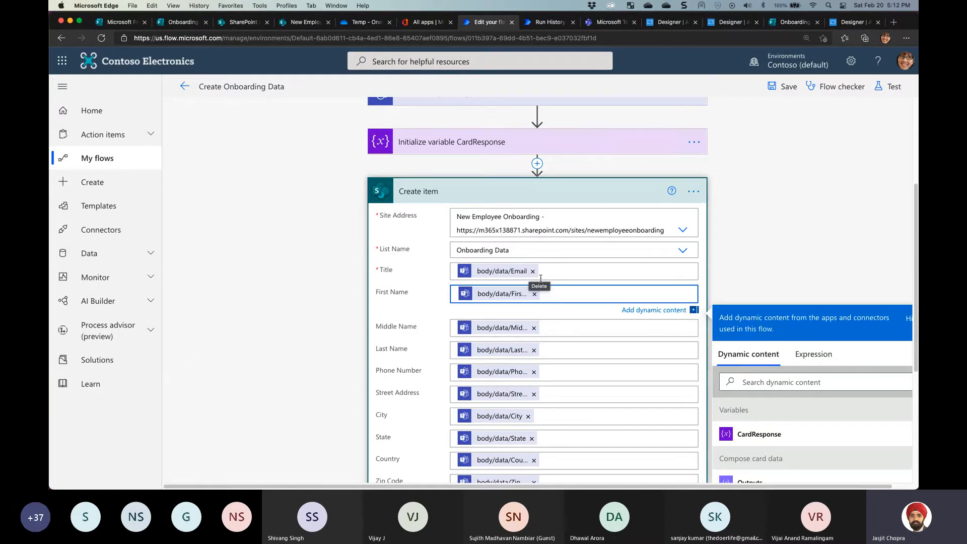
{"action": "scroll", "coordinate": [560, 297], "scroll_direction": "down", "scroll_amount": 1}
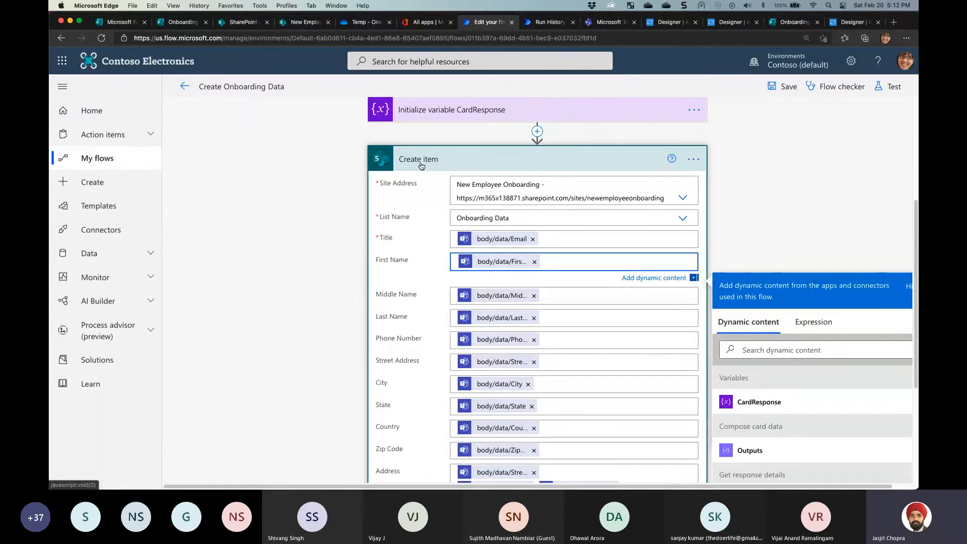
{"action": "scroll", "coordinate": [451, 199], "scroll_direction": "down", "scroll_amount": 4}
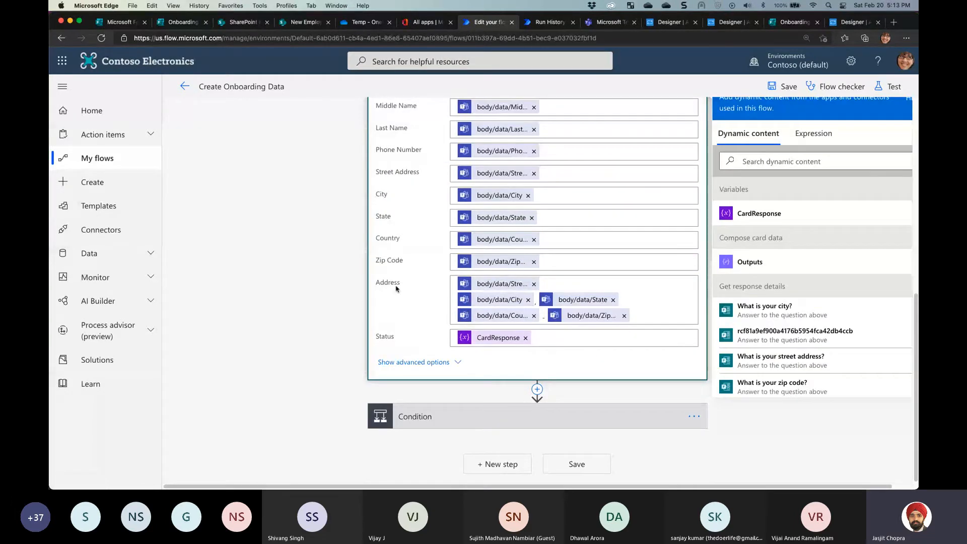
{"action": "left_click", "coordinate": [543, 287]}
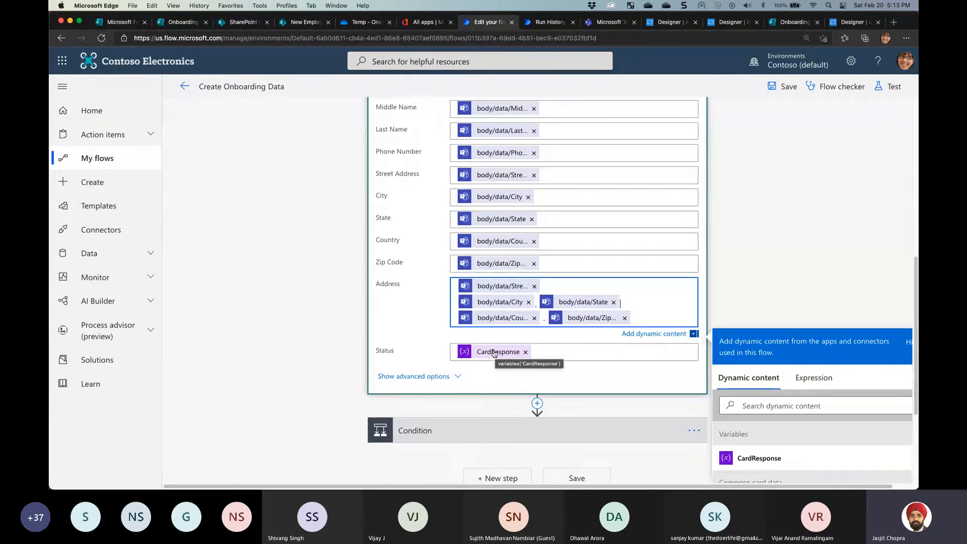
{"action": "scroll", "coordinate": [538, 218], "scroll_direction": "up", "scroll_amount": 8}
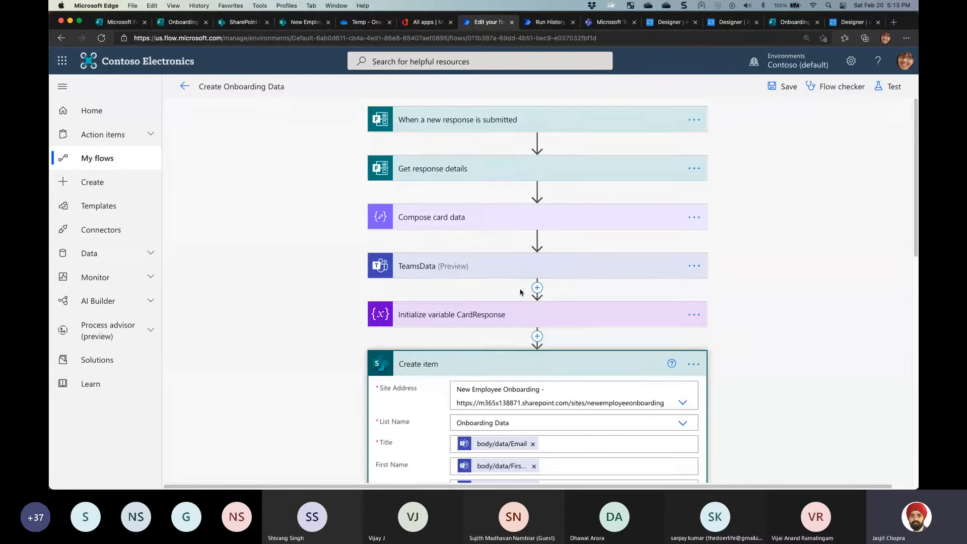
Collapse Create item and expand the If yes branch's Populate a Microsoft Word template step
{"action": "scroll", "coordinate": [524, 294], "scroll_direction": "down", "scroll_amount": 3}
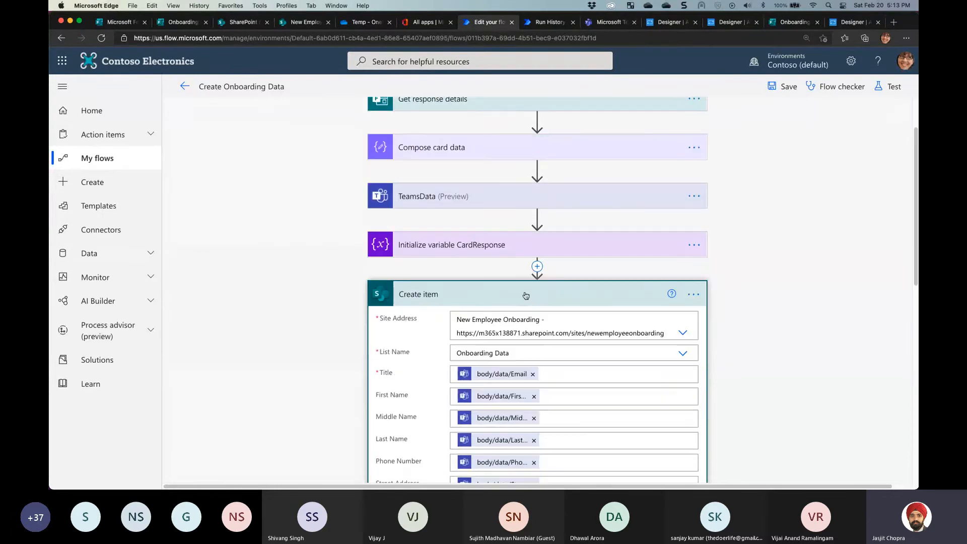
{"action": "left_click", "coordinate": [498, 299]}
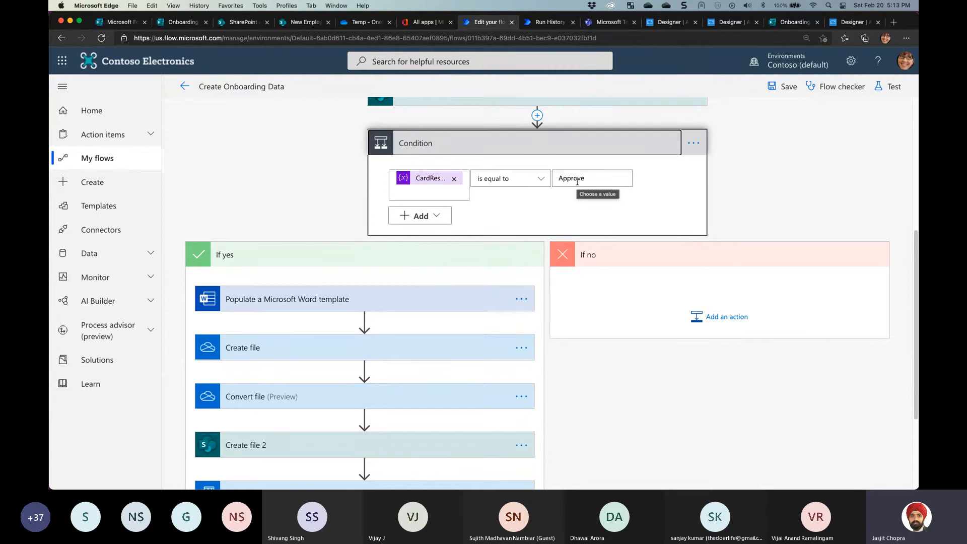
{"action": "scroll", "coordinate": [312, 254], "scroll_direction": "down", "scroll_amount": 2}
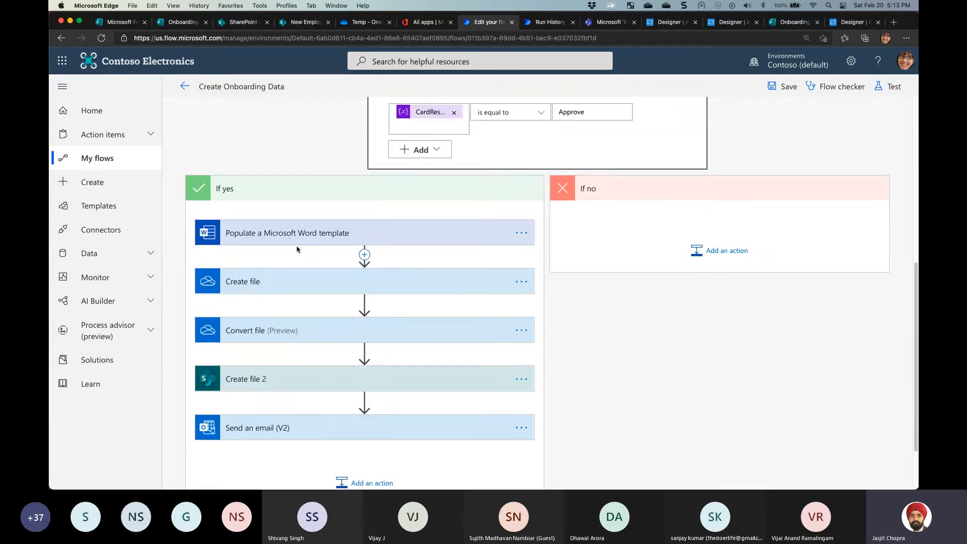
{"action": "left_click", "coordinate": [293, 236]}
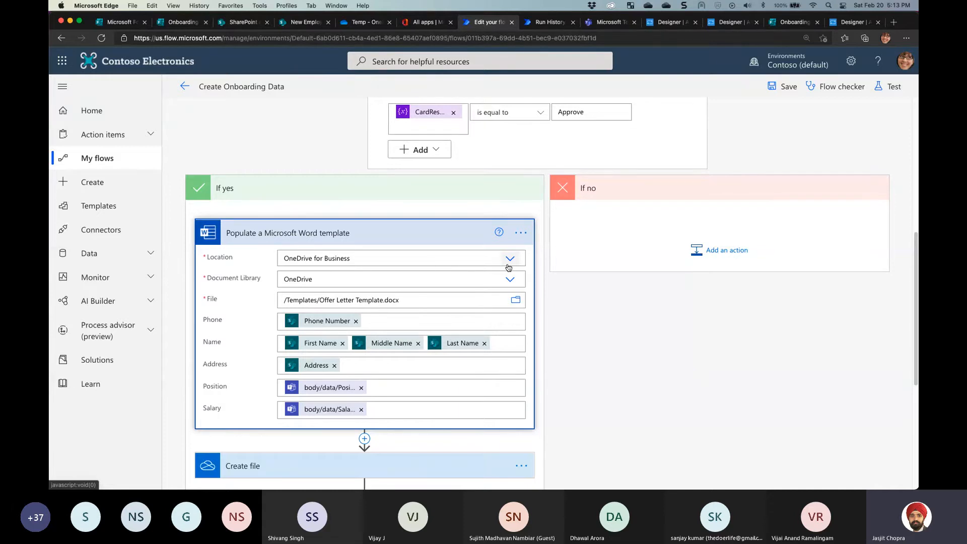
In OneDrive, go up from Temp to the Templates folder holding Offer Letter Template.docx
{"action": "left_click", "coordinate": [360, 22]}
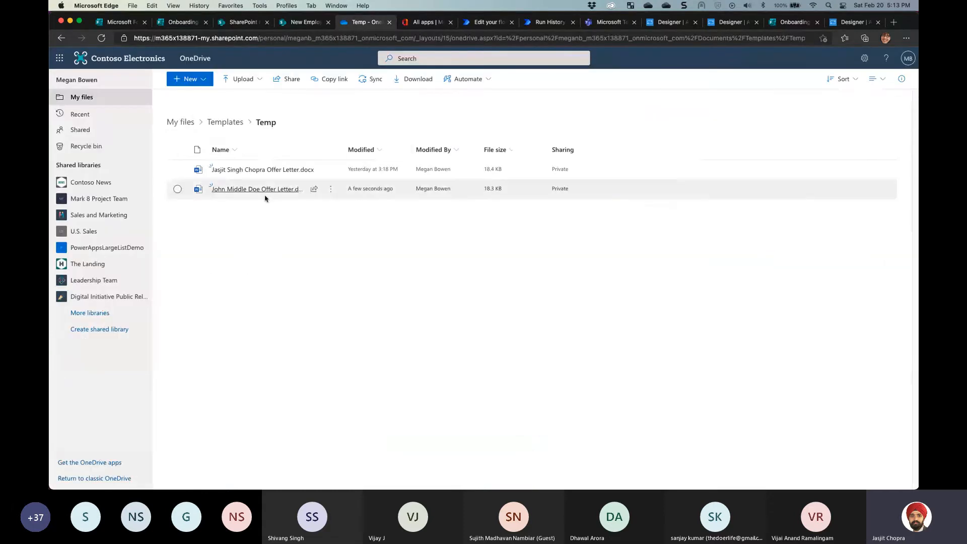
{"action": "left_click", "coordinate": [211, 123]}
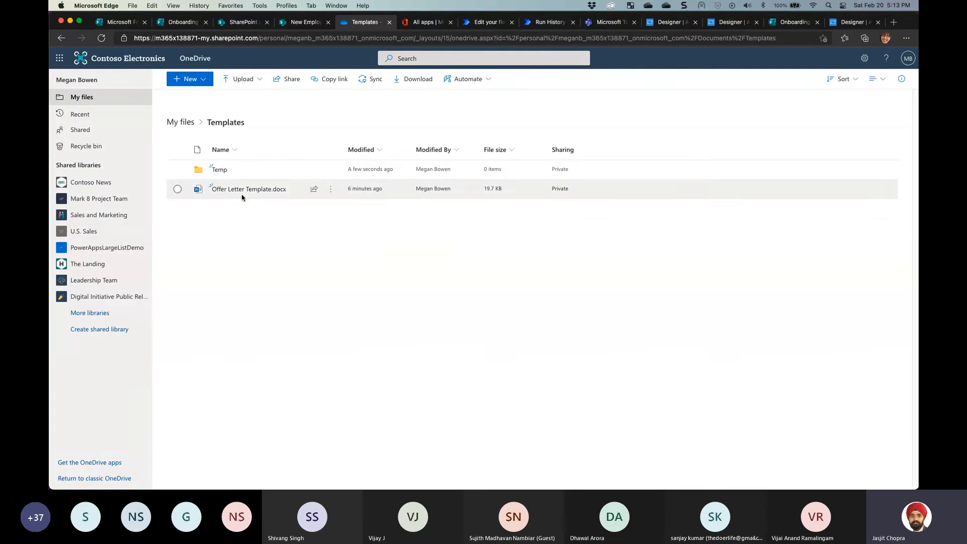
{"action": "mouse_move", "coordinate": [254, 196]}
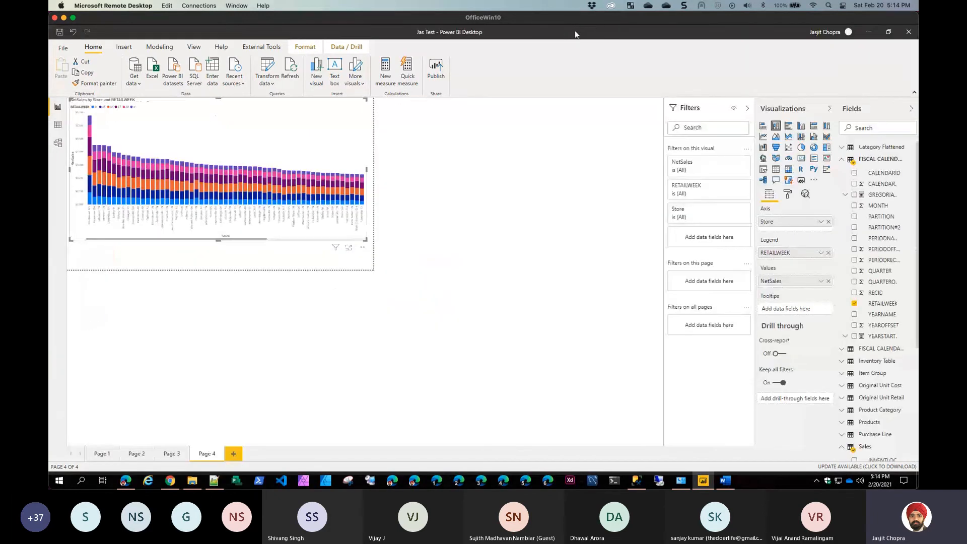
Bring Word forward, zoom the offer letter to 130%, and inspect the Name content control
{"action": "left_click", "coordinate": [869, 31]}
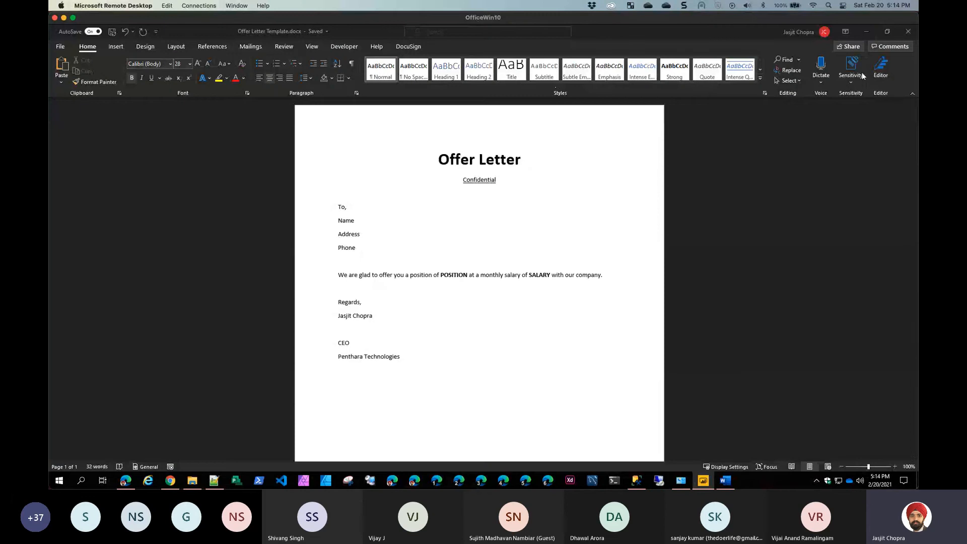
{"action": "left_click", "coordinate": [894, 467]}
{"action": "left_click", "coordinate": [894, 467]}
{"action": "left_click", "coordinate": [894, 467]}
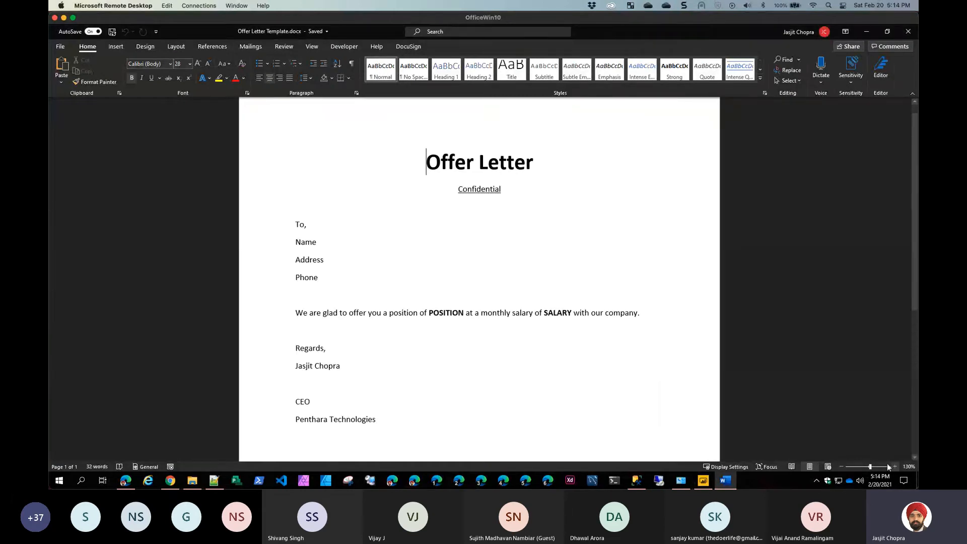
{"action": "left_click", "coordinate": [344, 47]}
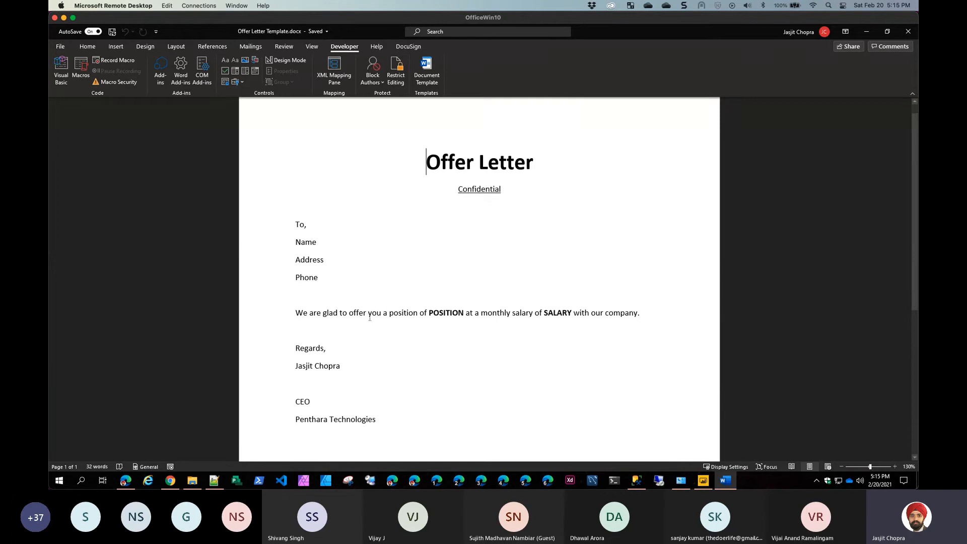
{"action": "left_click", "coordinate": [312, 244]}
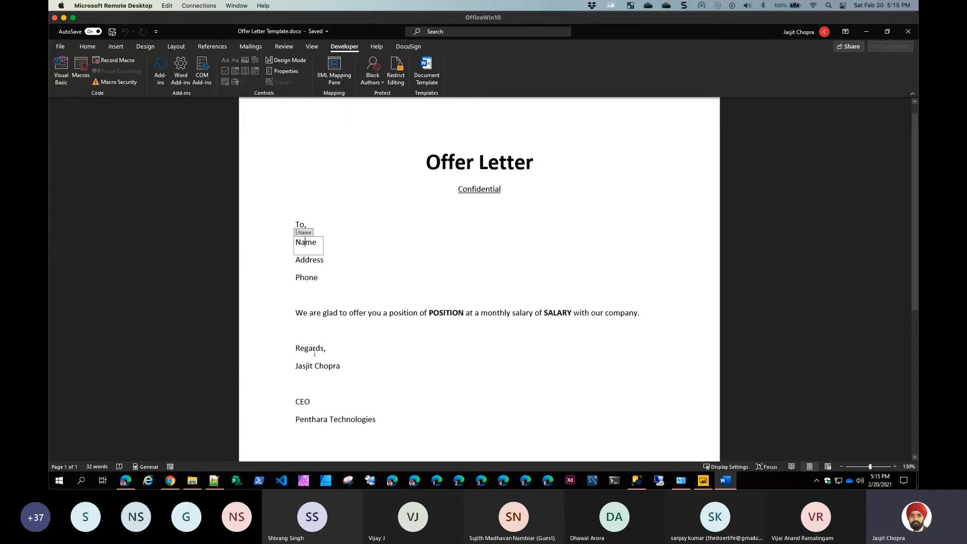
Add a 'Date' line below the salary sentence and wrap it in a plain text content control
{"action": "left_click", "coordinate": [364, 332]}
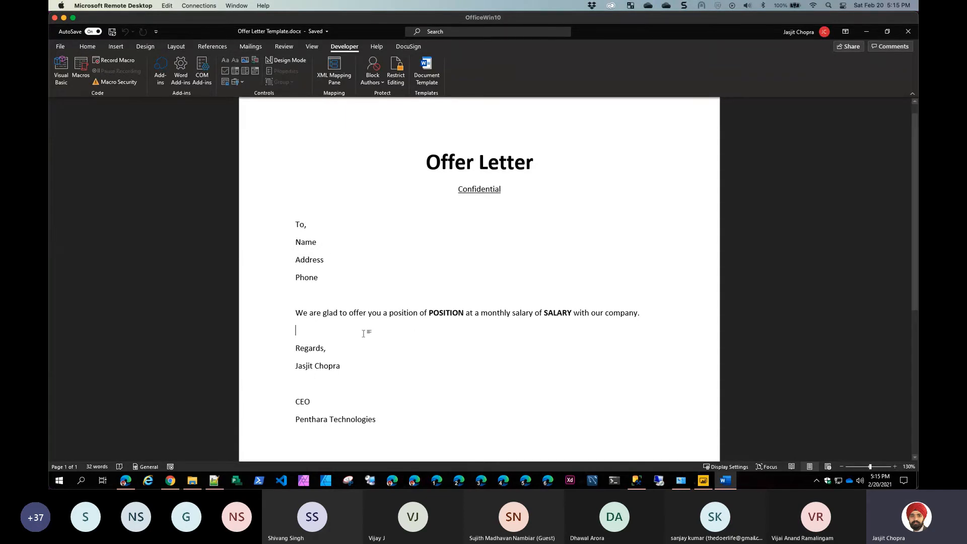
{"action": "type", "text": "Anotehr"}
{"action": "key", "text": "BackSpace"}
{"action": "key", "text": "BackSpace"}
{"action": "key", "text": "BackSpace"}
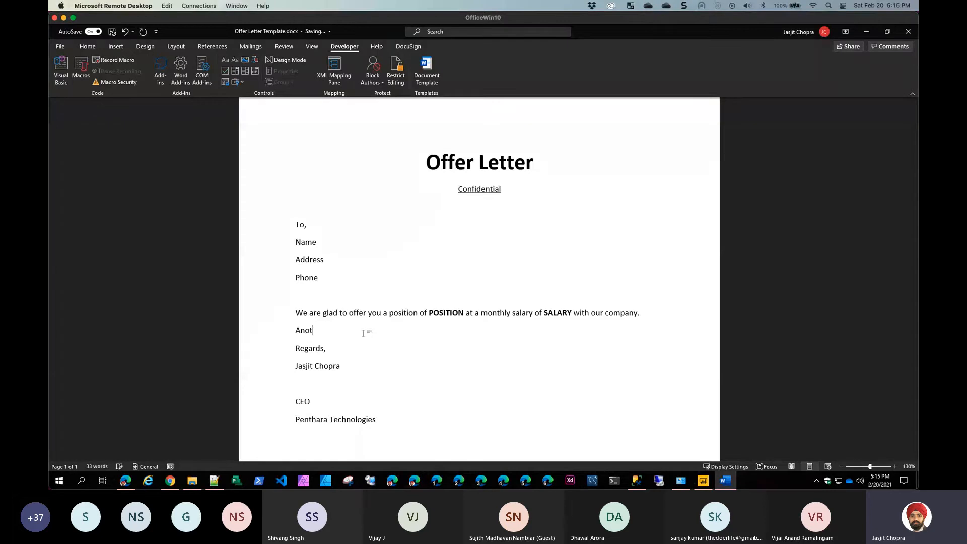
{"action": "key", "text": "BackSpace"}
{"action": "key", "text": "BackSpace"}
{"action": "key", "text": "BackSpace"}
{"action": "key", "text": "BackSpace"}
{"action": "type", "text": "Date"}
{"action": "double_click", "coordinate": [303, 330]}
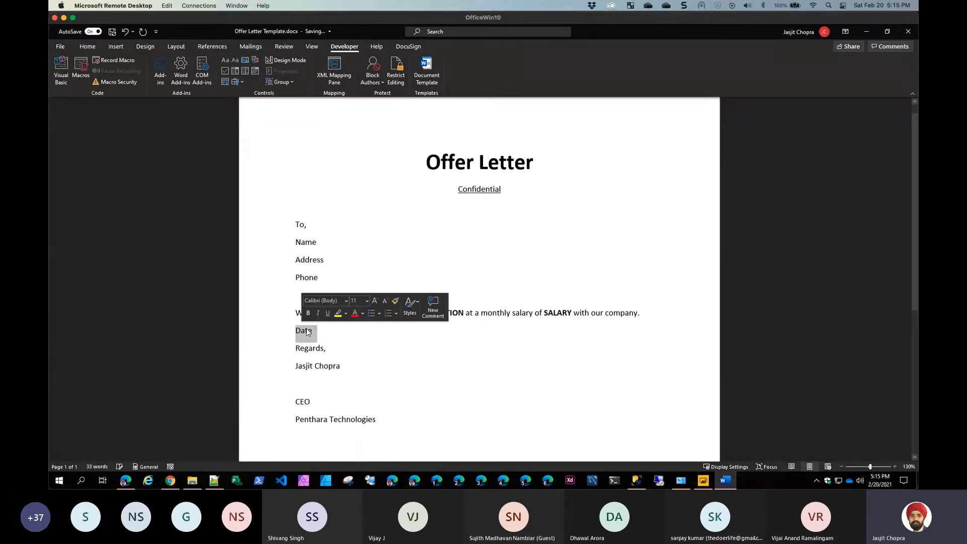
{"action": "left_click", "coordinate": [235, 61]}
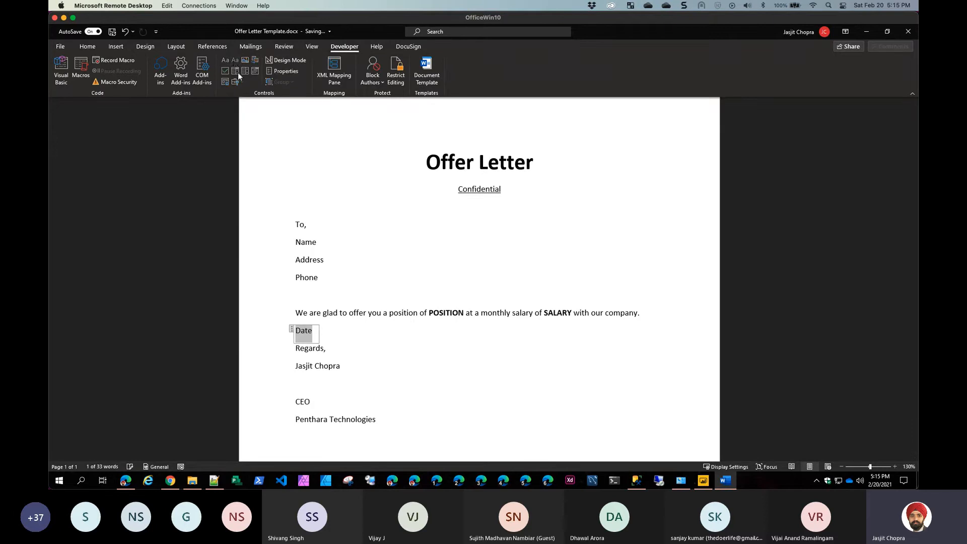
Give the Date content control the title Date and tag Date
{"action": "right_click", "coordinate": [307, 336]}
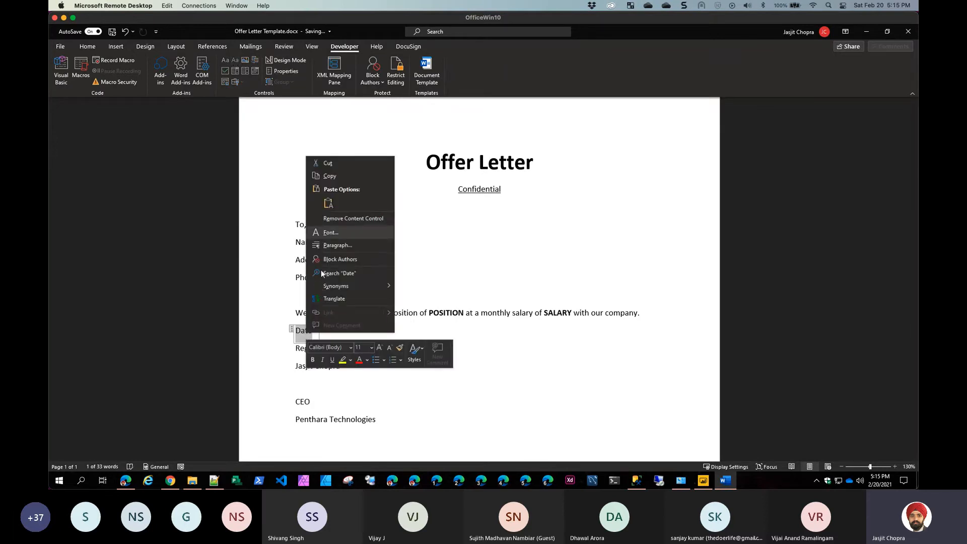
{"action": "left_click", "coordinate": [264, 320]}
{"action": "left_click", "coordinate": [303, 330]}
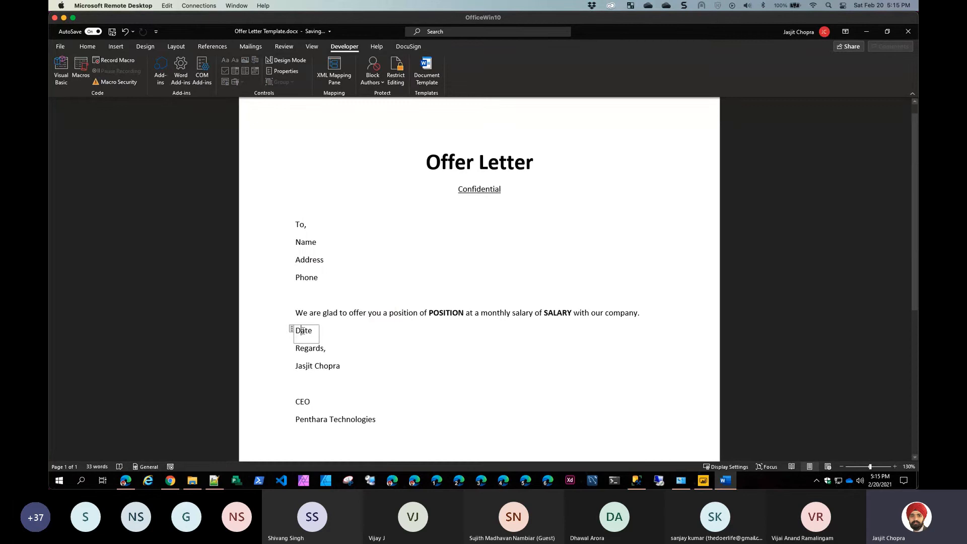
{"action": "left_click", "coordinate": [285, 60]}
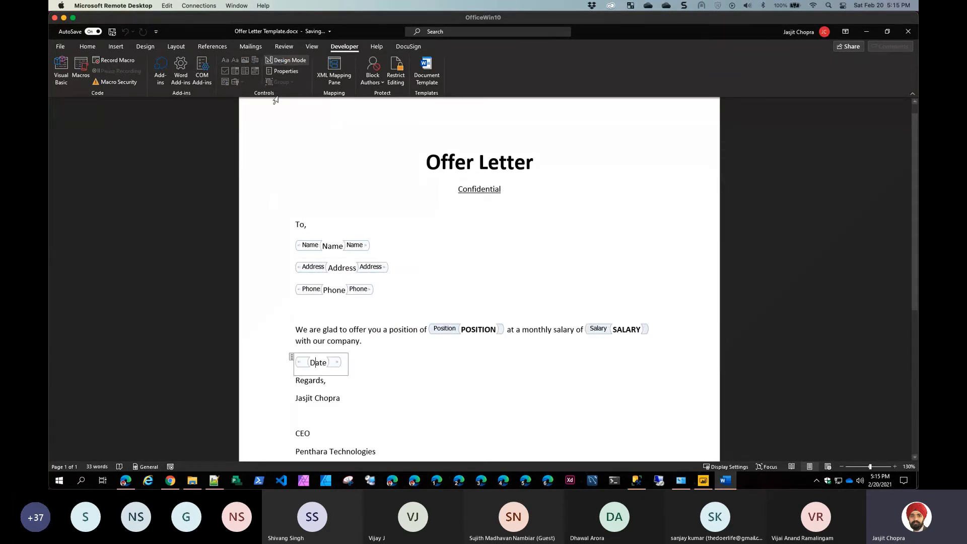
{"action": "double_click", "coordinate": [318, 366]}
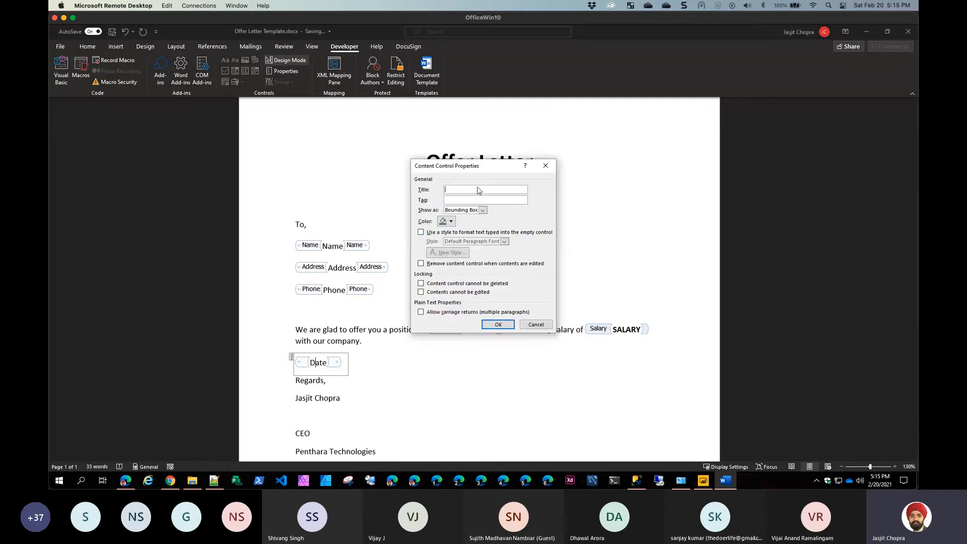
{"action": "type", "text": "Date"}
{"action": "key", "text": "Tab"}
{"action": "type", "text": "Date"}
{"action": "key", "text": "Return"}
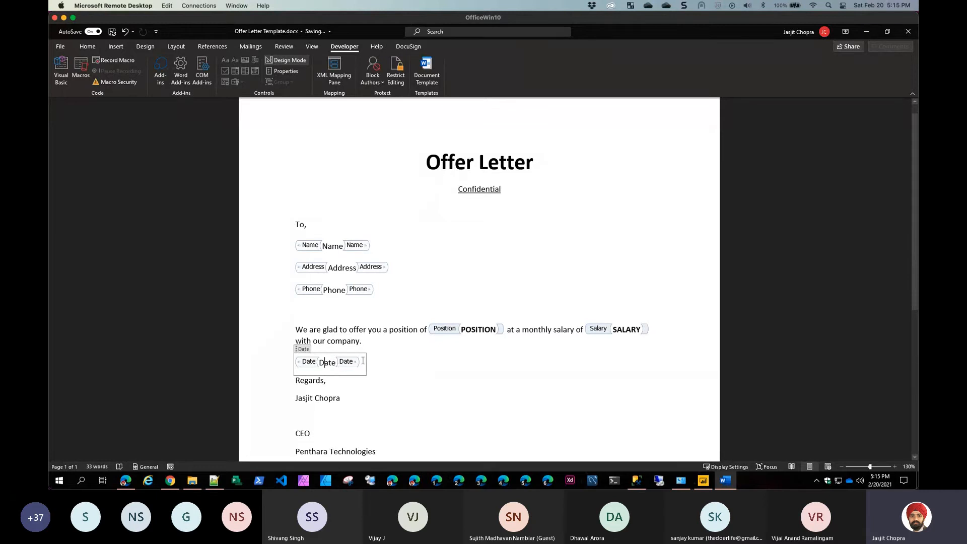
Remove the Date content control and delete the whole Date line
{"action": "right_click", "coordinate": [326, 364]}
{"action": "left_click", "coordinate": [372, 251]}
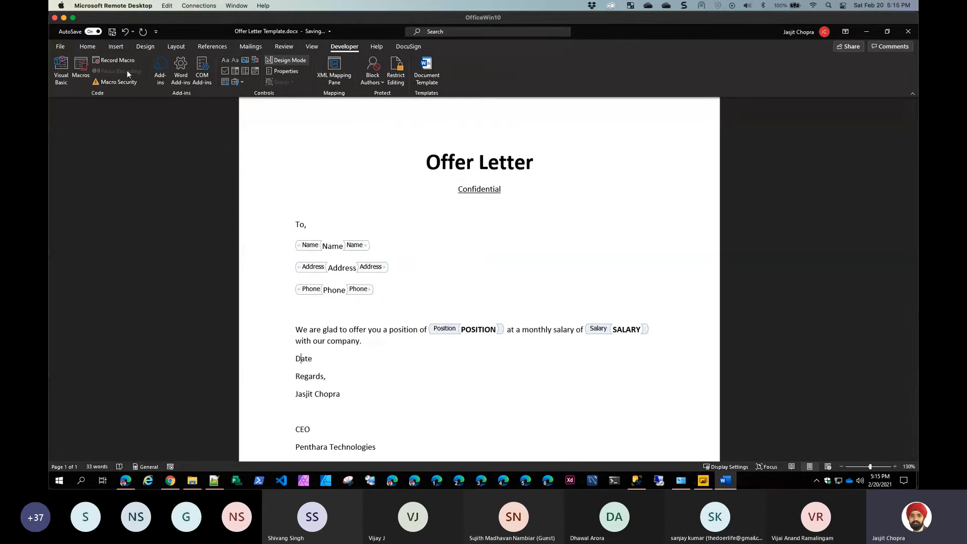
{"action": "triple_click", "coordinate": [317, 354]}
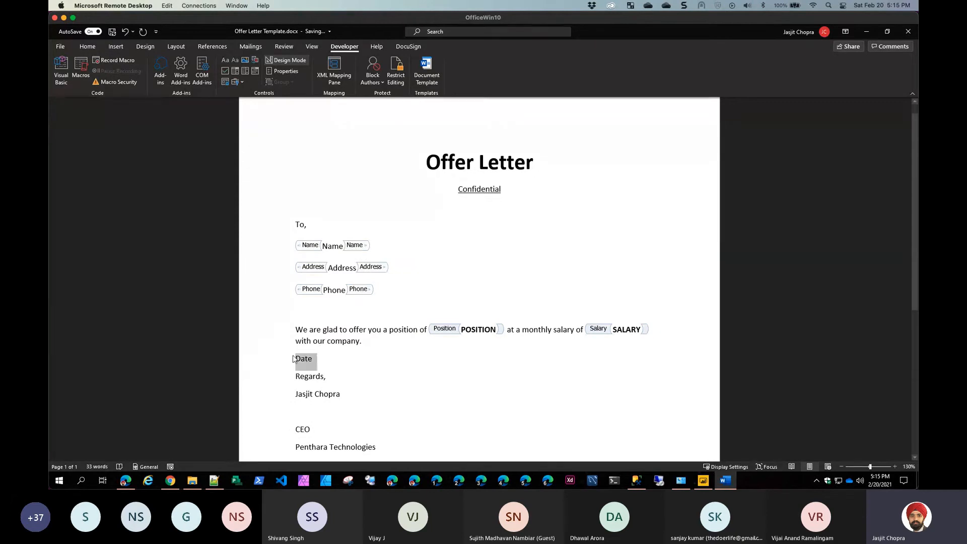
{"action": "key", "text": "Delete"}
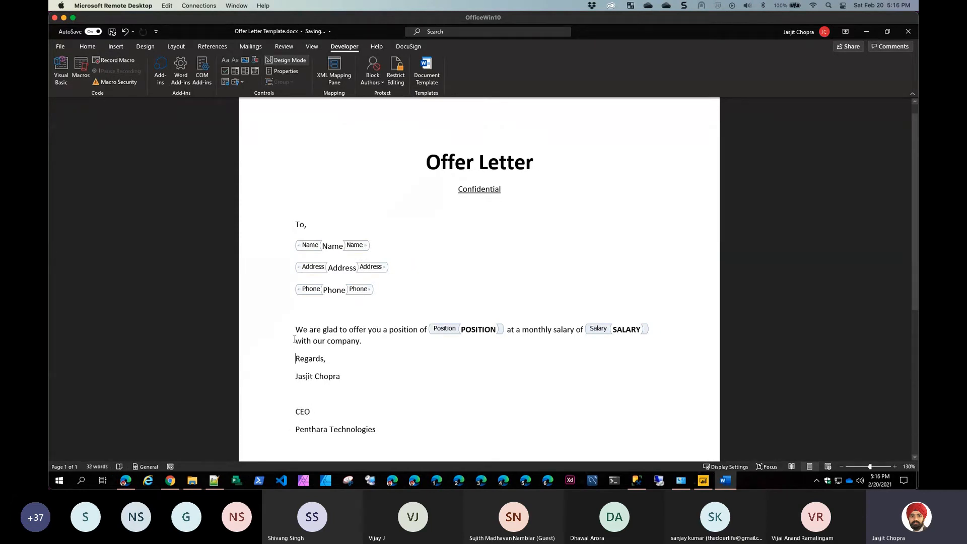
Add a blank line above Regards and confirm the Name content control's title and tag are Name
{"action": "key", "text": "Return"}
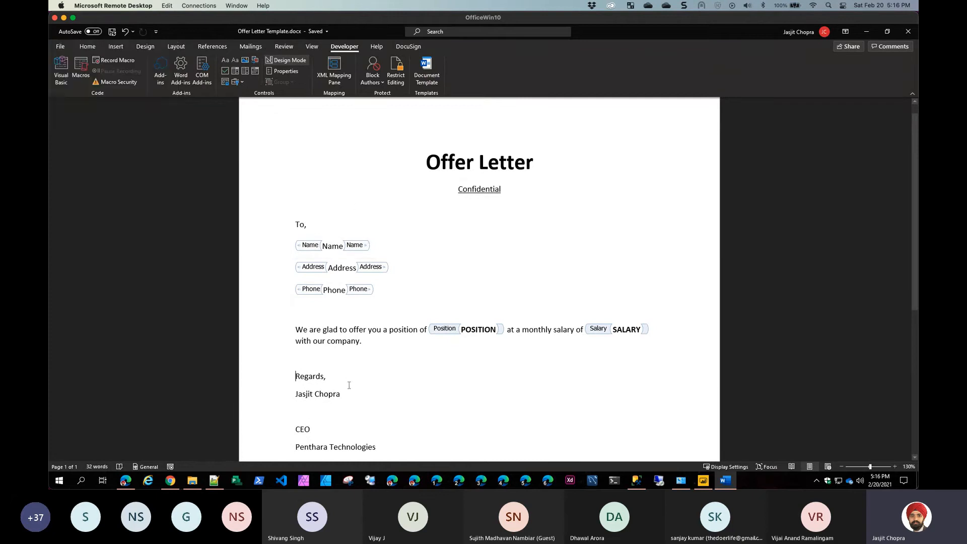
{"action": "right_click", "coordinate": [332, 246]}
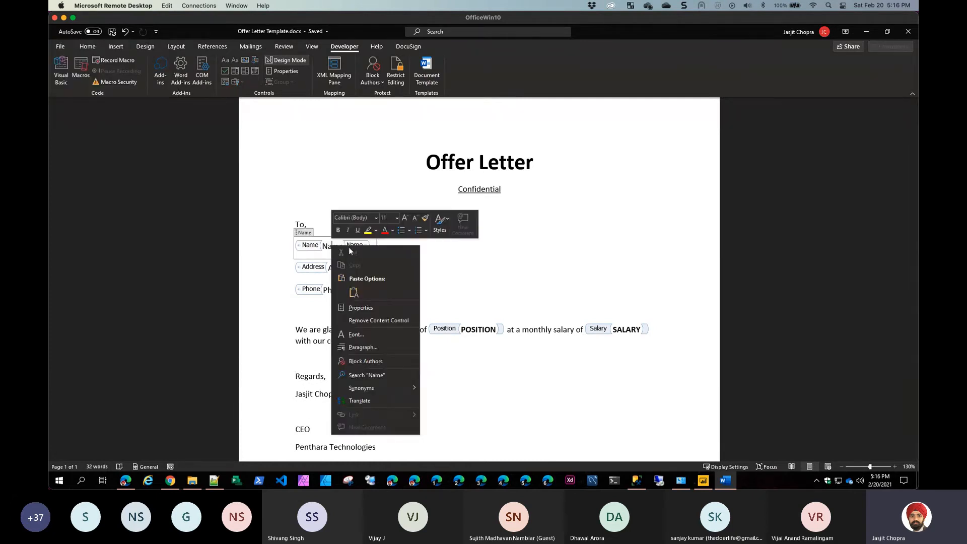
{"action": "left_click", "coordinate": [391, 304]}
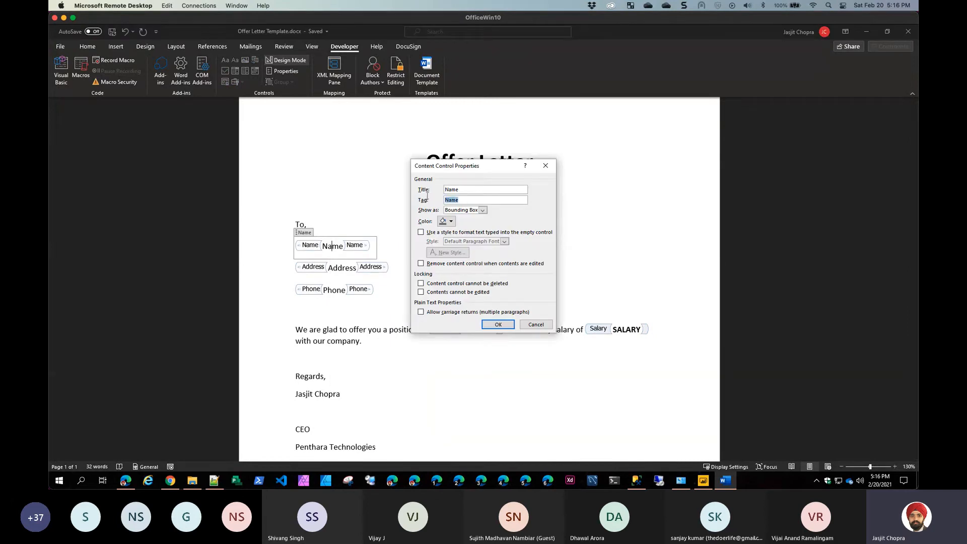
{"action": "left_click", "coordinate": [451, 187]}
{"action": "key", "text": "Return"}
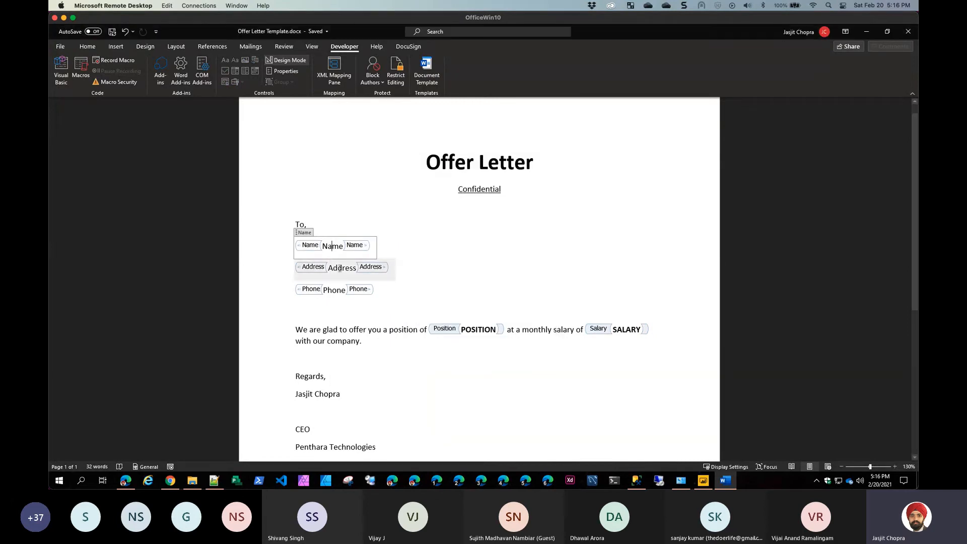
Select the Address field, then minimize the remote Word session
{"action": "left_click", "coordinate": [338, 268]}
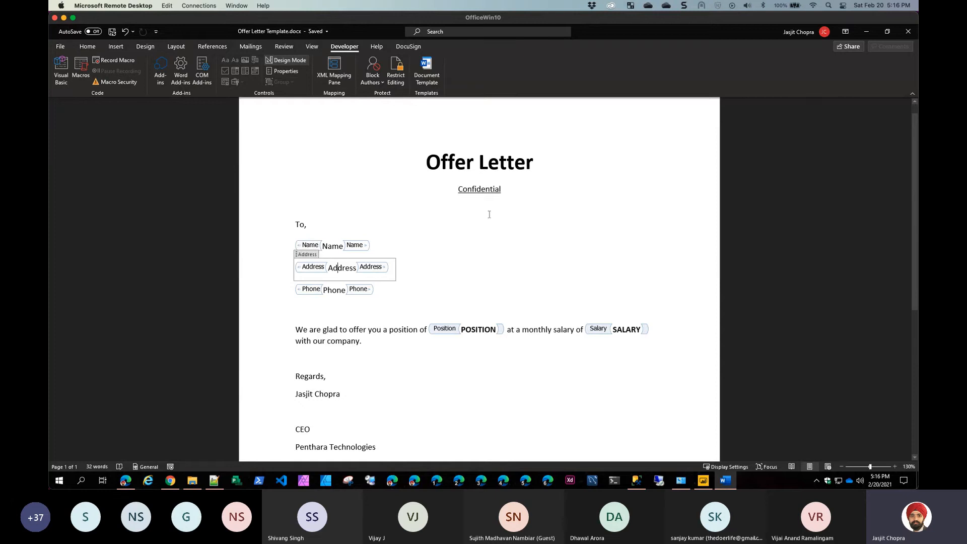
{"action": "scroll", "coordinate": [496, 219], "scroll_direction": "down", "scroll_amount": 3}
{"action": "scroll", "coordinate": [506, 224], "scroll_direction": "up", "scroll_amount": 3}
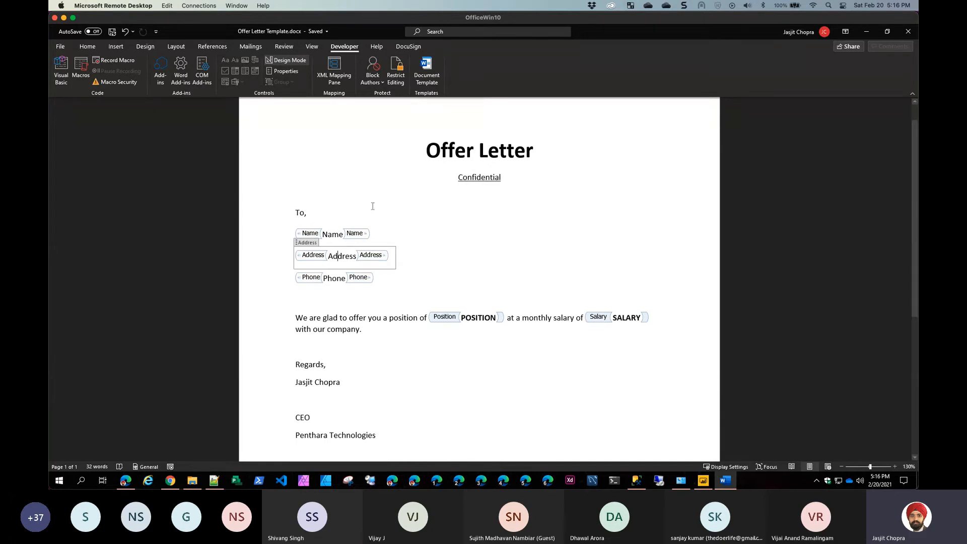
{"action": "left_click", "coordinate": [73, 18]}
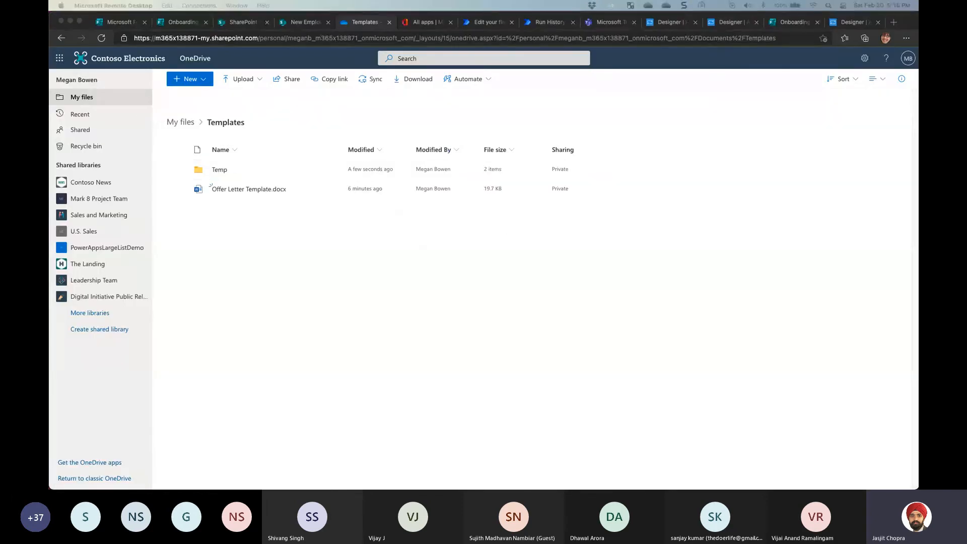
In the flow editor, select the file name in /Templates/Offer Letter Template.docx in the Word template step
{"action": "left_click", "coordinate": [246, 206]}
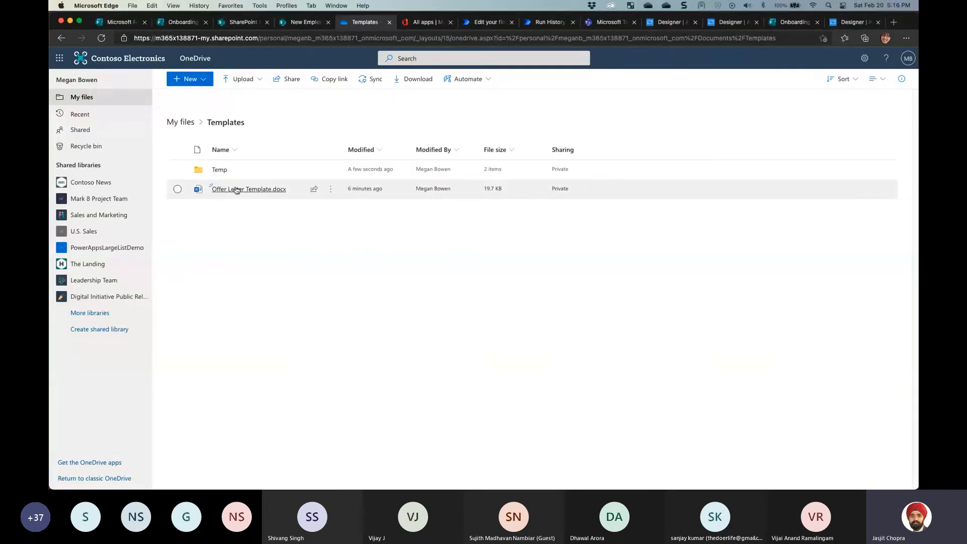
{"action": "left_click", "coordinate": [479, 24]}
{"action": "scroll", "coordinate": [404, 348], "scroll_direction": "down", "scroll_amount": 1}
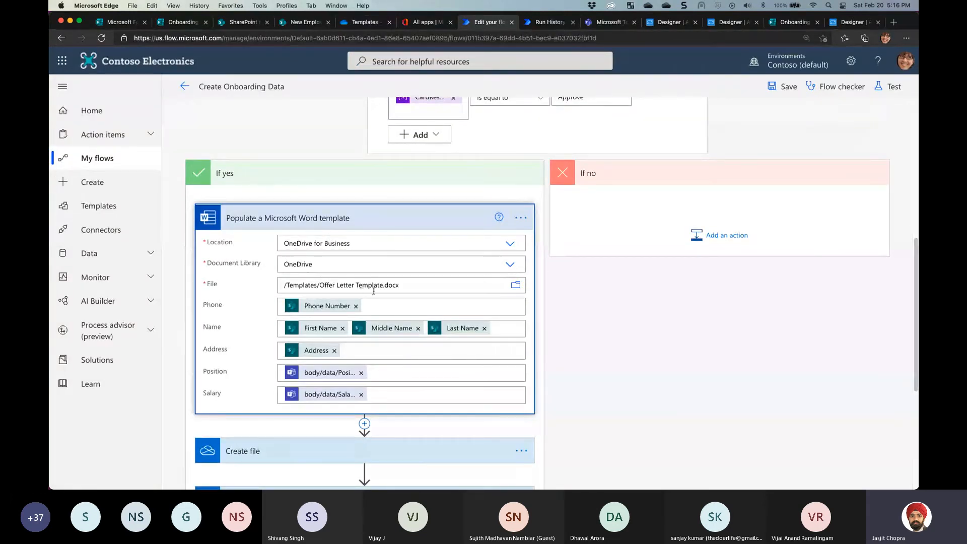
{"action": "left_click_drag", "start_coordinate": [403, 285], "coordinate": [322, 284]}
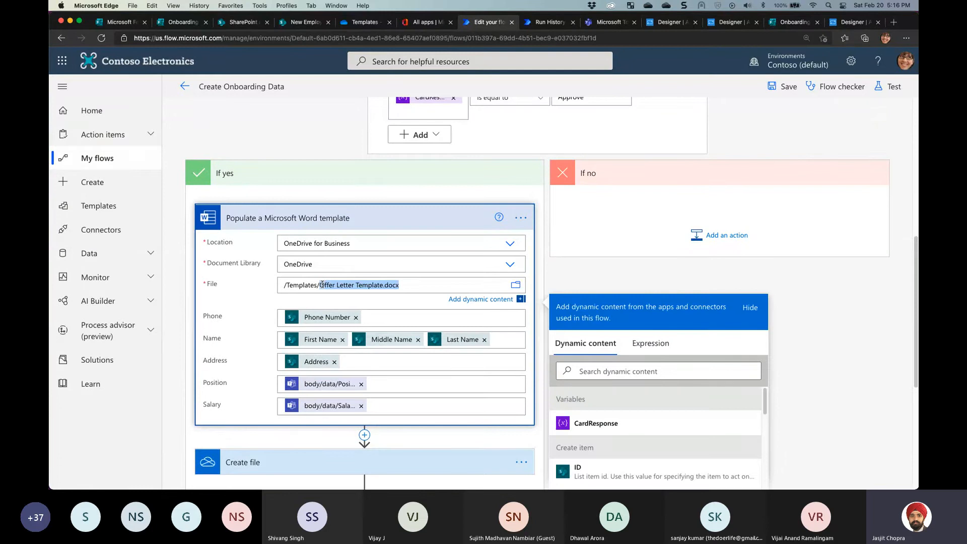
{"action": "left_click", "coordinate": [207, 319]}
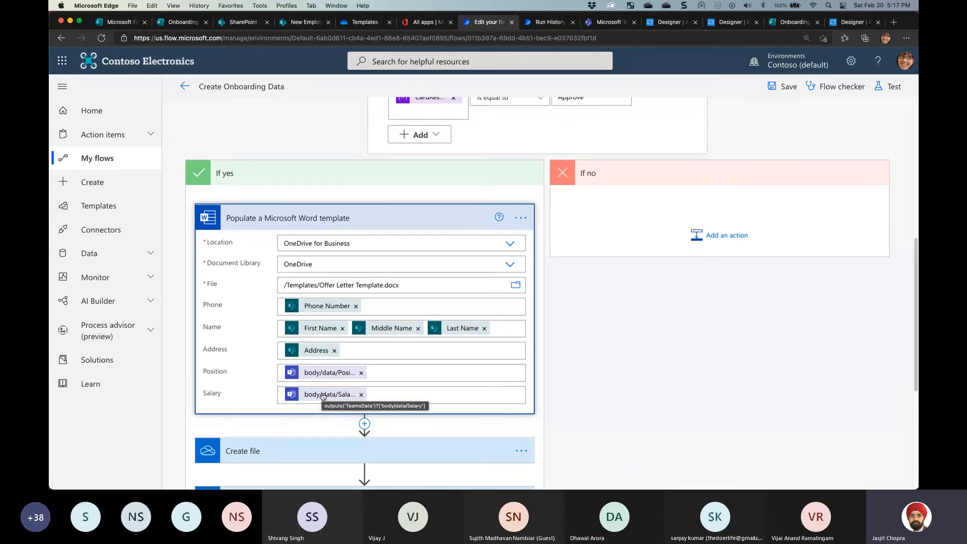
{"action": "left_click", "coordinate": [729, 24]}
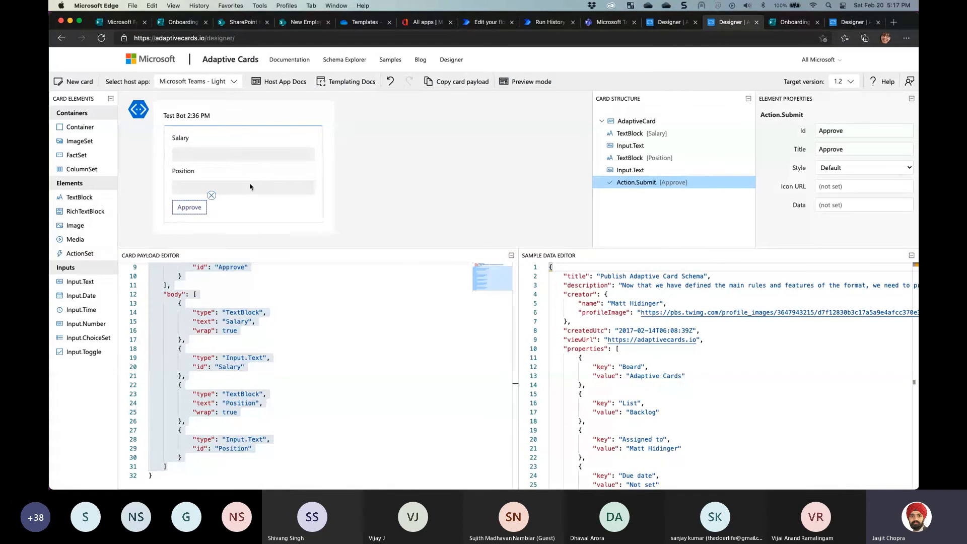
{"action": "left_click", "coordinate": [487, 24]}
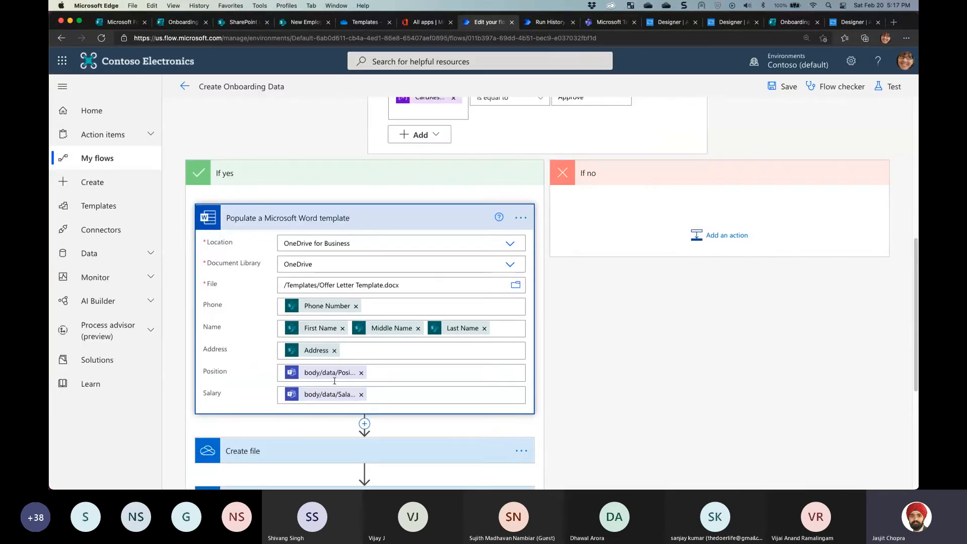
{"action": "scroll", "coordinate": [310, 312], "scroll_direction": "down", "scroll_amount": 5}
Review the Create file step's /Templates/Temp folder path, .docx file name and File Content
{"action": "scroll", "coordinate": [247, 115], "scroll_direction": "up", "scroll_amount": 2}
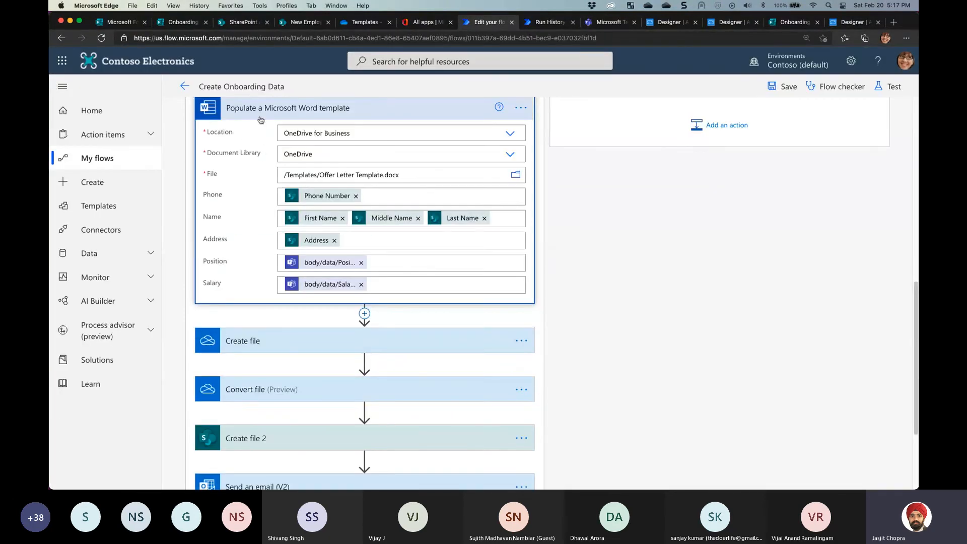
{"action": "left_click", "coordinate": [275, 112]}
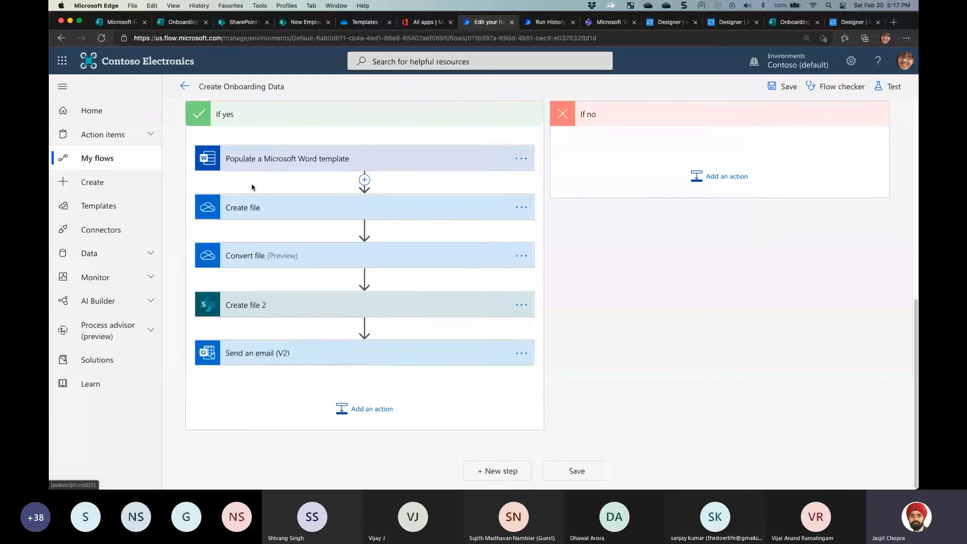
{"action": "left_click", "coordinate": [328, 214]}
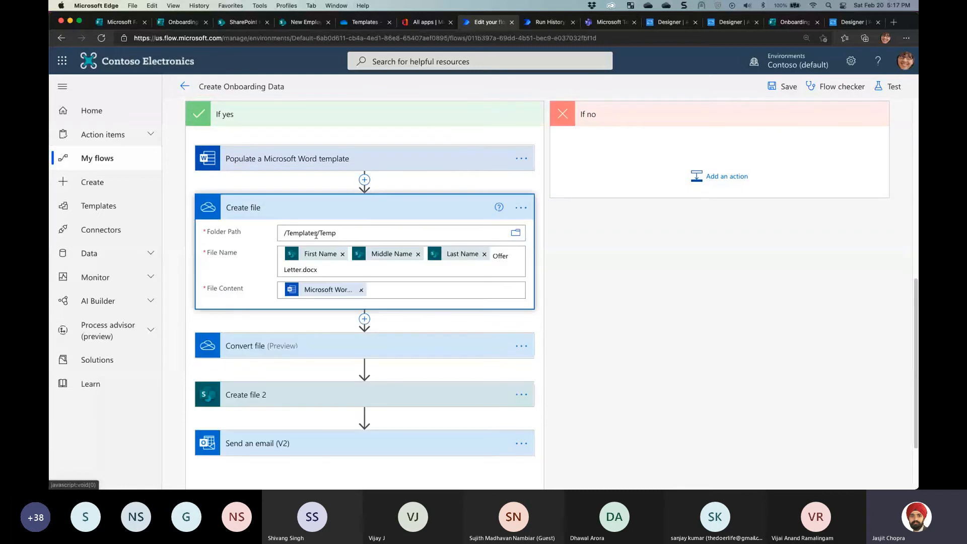
{"action": "left_click", "coordinate": [355, 234]}
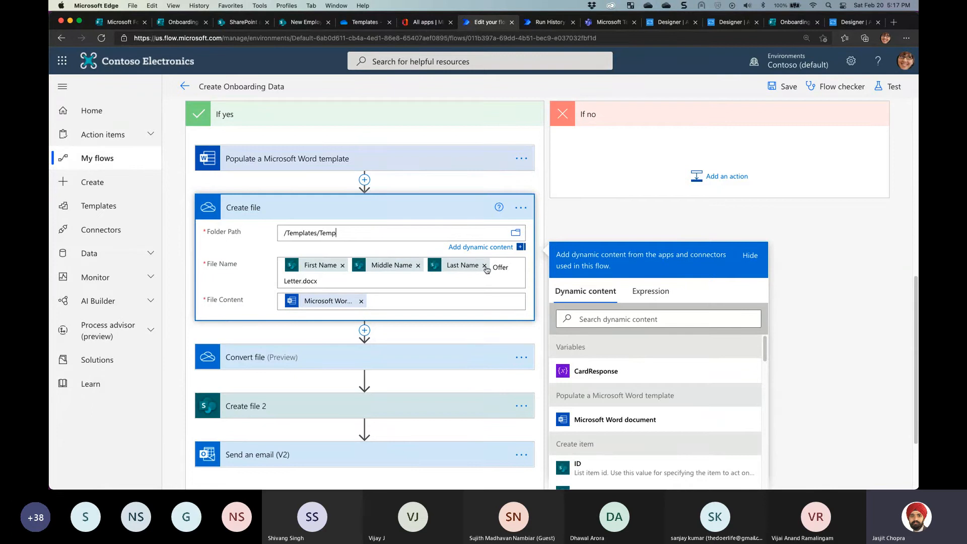
{"action": "double_click", "coordinate": [301, 282]}
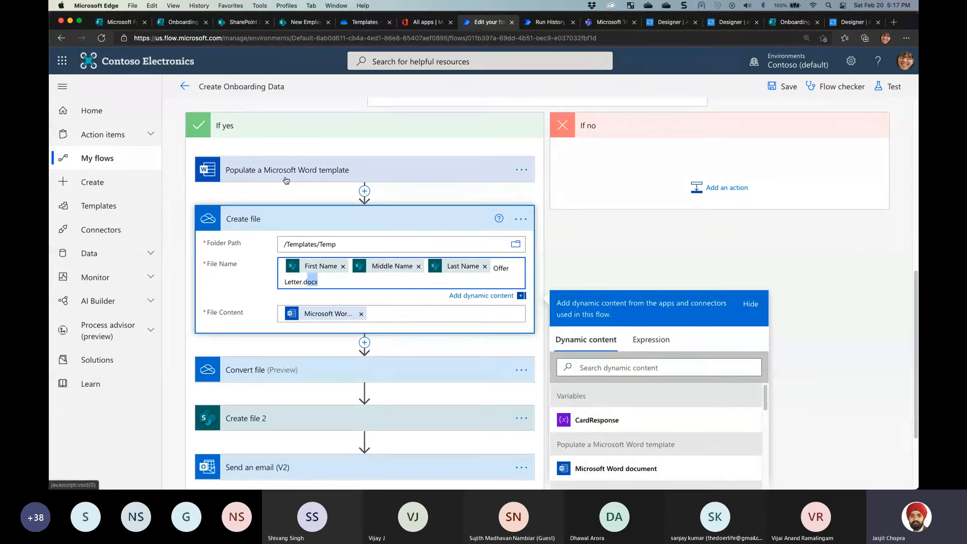
{"action": "left_click", "coordinate": [388, 314]}
{"action": "left_click", "coordinate": [295, 237]}
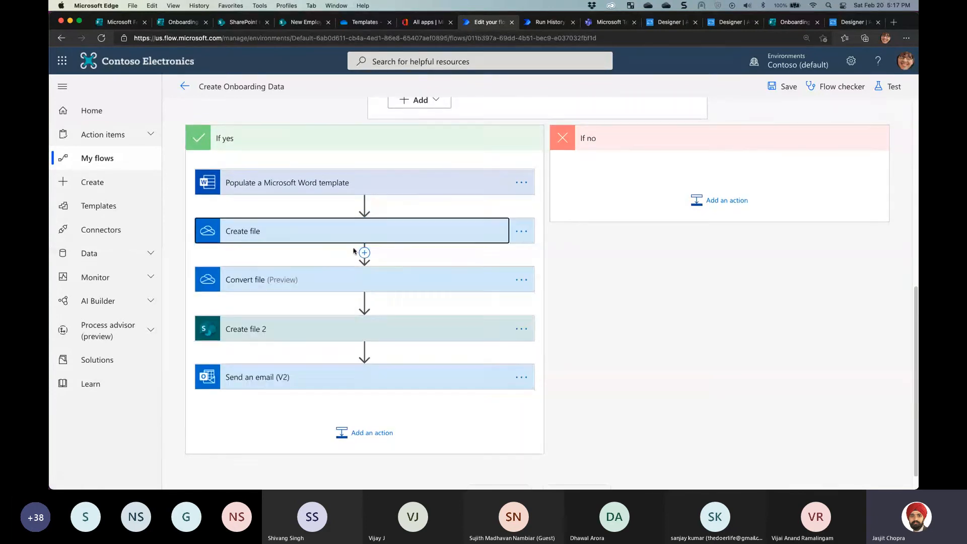
Review Convert file and Create file 2, whose File content comes from the Convert file output
{"action": "left_click", "coordinate": [392, 274]}
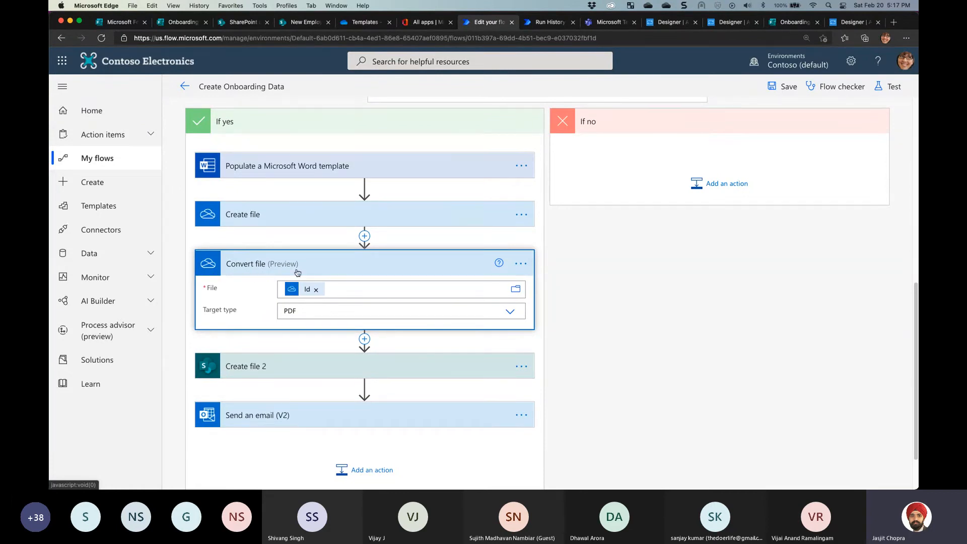
{"action": "left_click", "coordinate": [247, 367]}
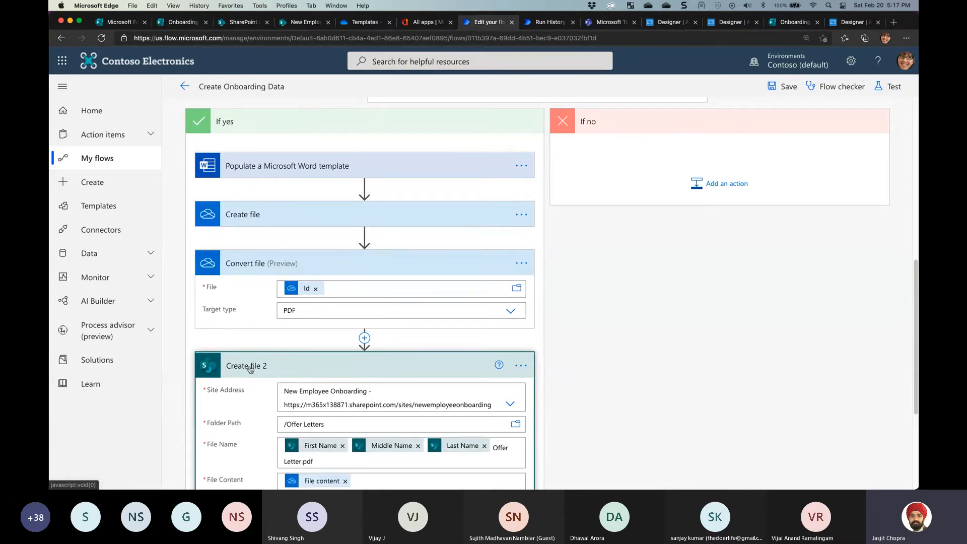
{"action": "scroll", "coordinate": [251, 367], "scroll_direction": "down", "scroll_amount": 4}
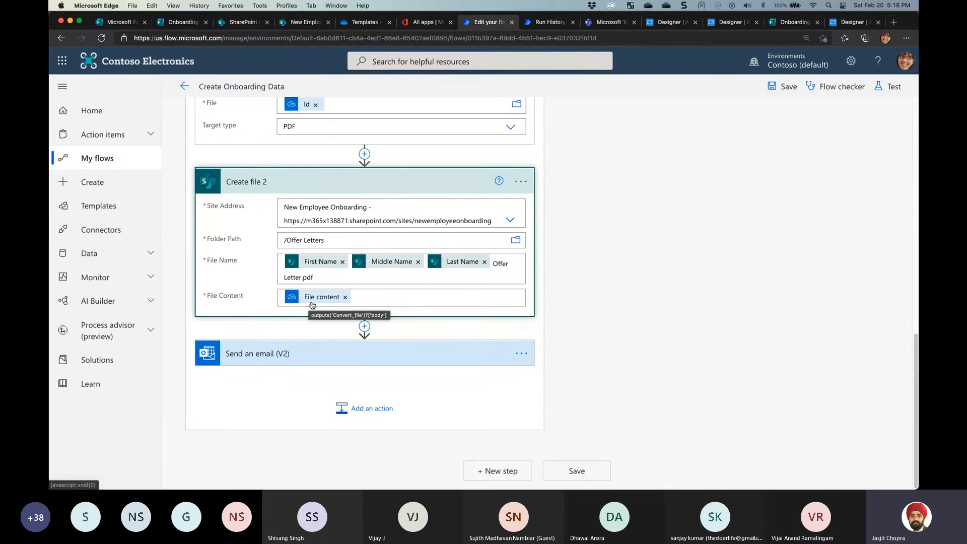
{"action": "scroll", "coordinate": [263, 147], "scroll_direction": "up", "scroll_amount": 1}
{"action": "scroll", "coordinate": [262, 147], "scroll_direction": "up", "scroll_amount": 1}
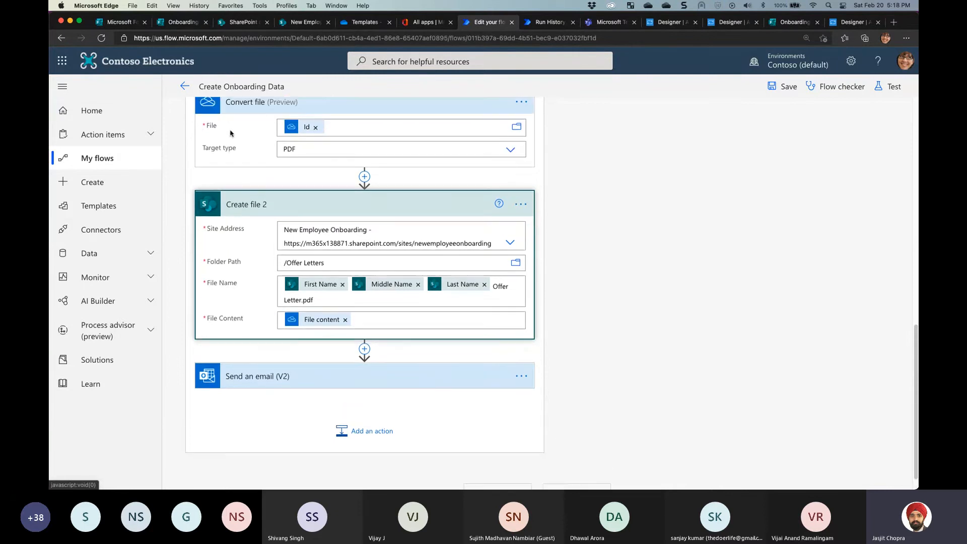
{"action": "left_click", "coordinate": [361, 320]}
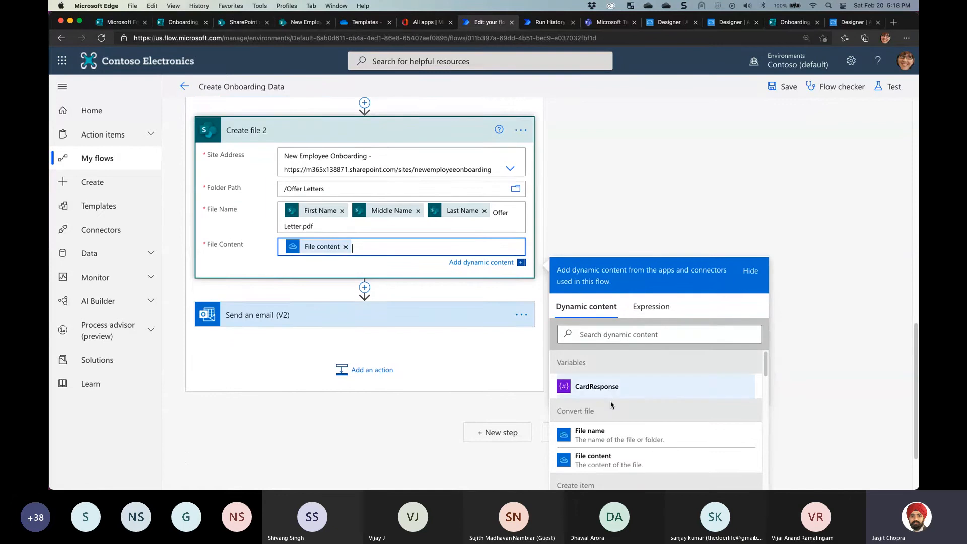
{"action": "left_click_drag", "start_coordinate": [562, 410], "coordinate": [592, 412]}
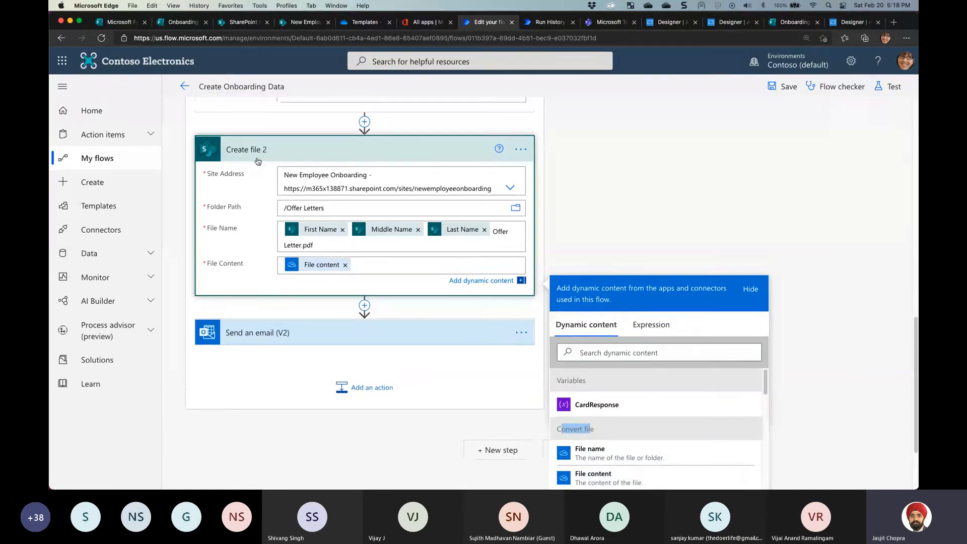
{"action": "scroll", "coordinate": [266, 143], "scroll_direction": "up", "scroll_amount": 2}
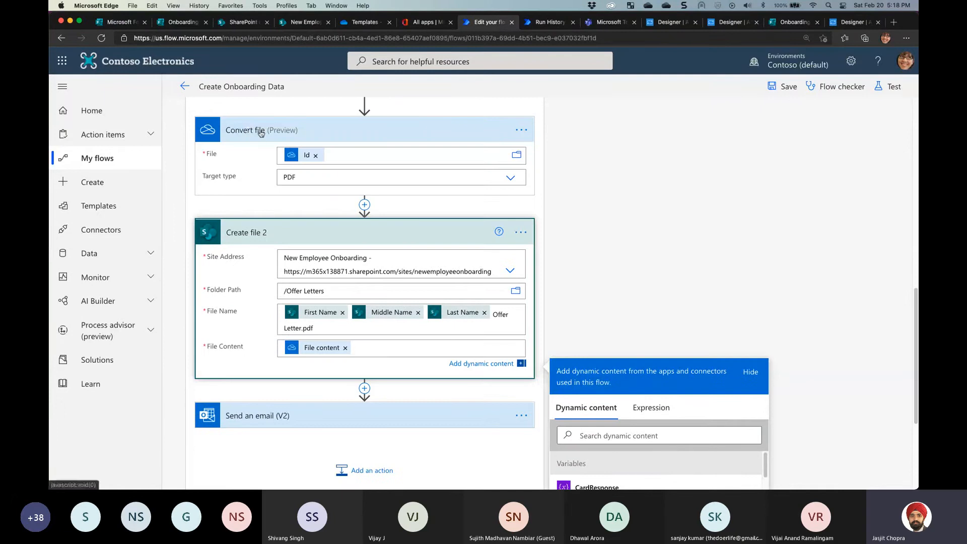
Collapse Create file 2 and expand Send an email (V2) with advanced options showing the Offer Letter.pdf attachment
{"action": "left_click", "coordinate": [243, 234]}
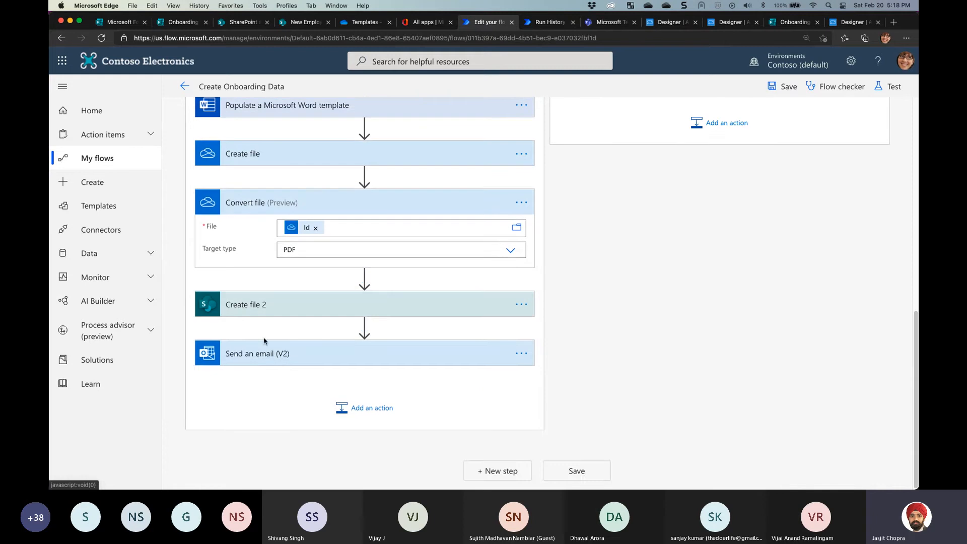
{"action": "left_click", "coordinate": [258, 355]}
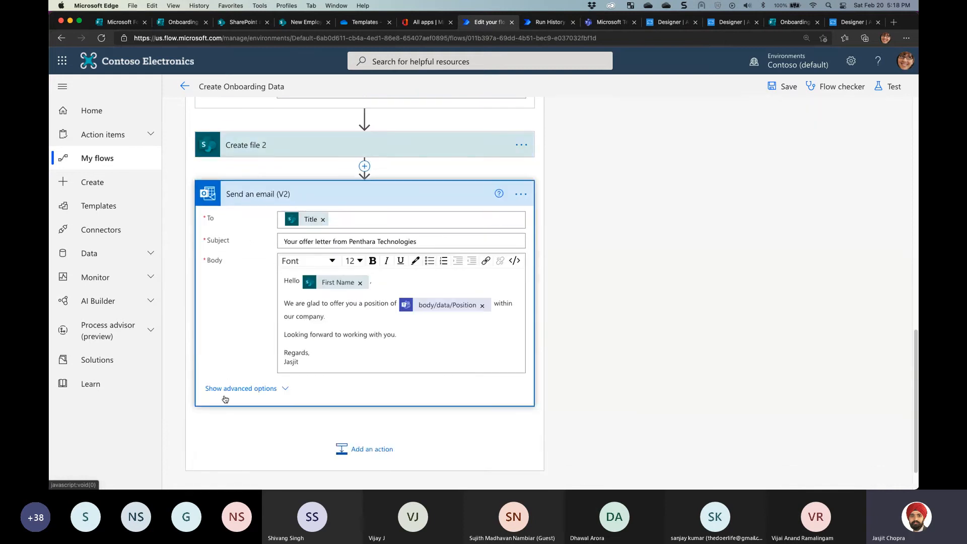
{"action": "left_click", "coordinate": [234, 390]}
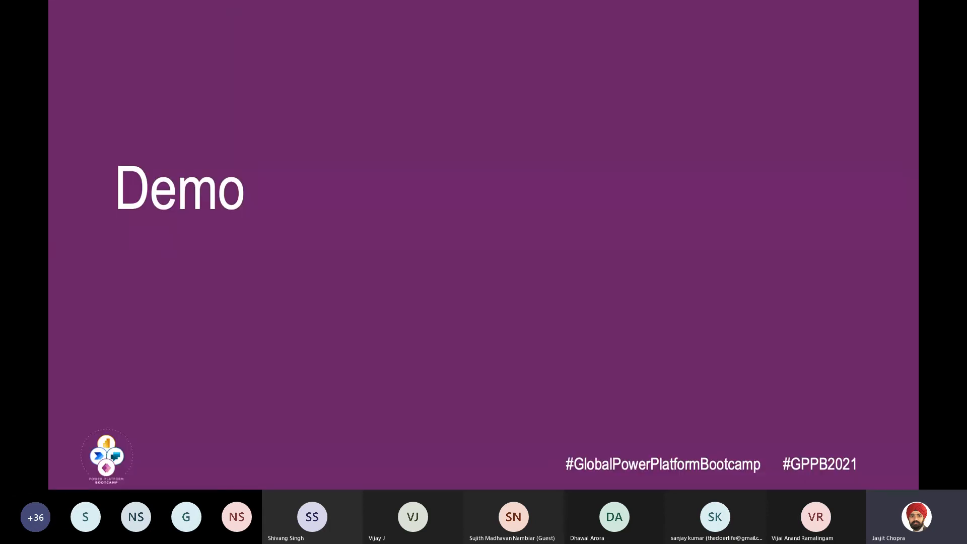
Advance the slideshow from the Demo slide to Any Questions?
{"action": "key", "text": "Right"}
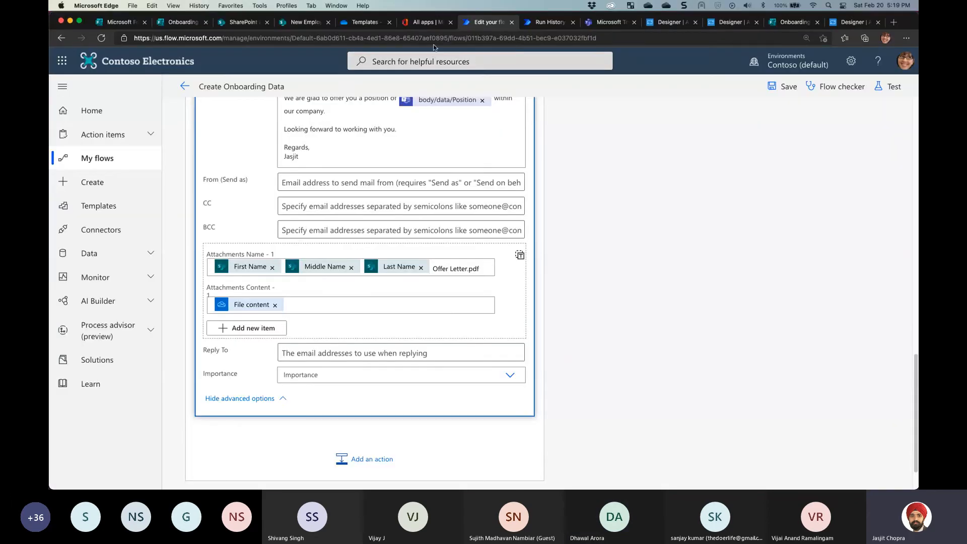
Open the 4:39 PM run and verify Condition was true with all If yes steps succeeding
{"action": "left_click", "coordinate": [187, 87]}
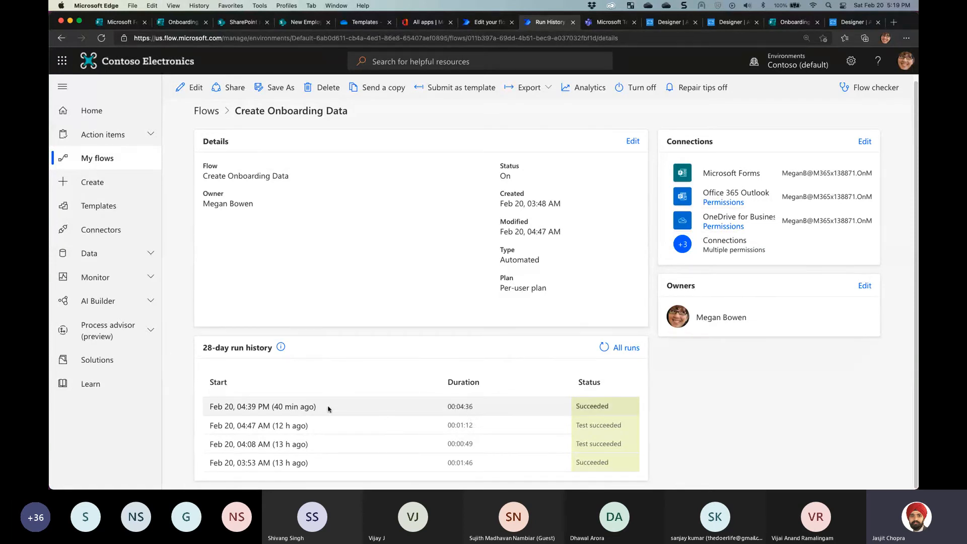
{"action": "left_click", "coordinate": [290, 409]}
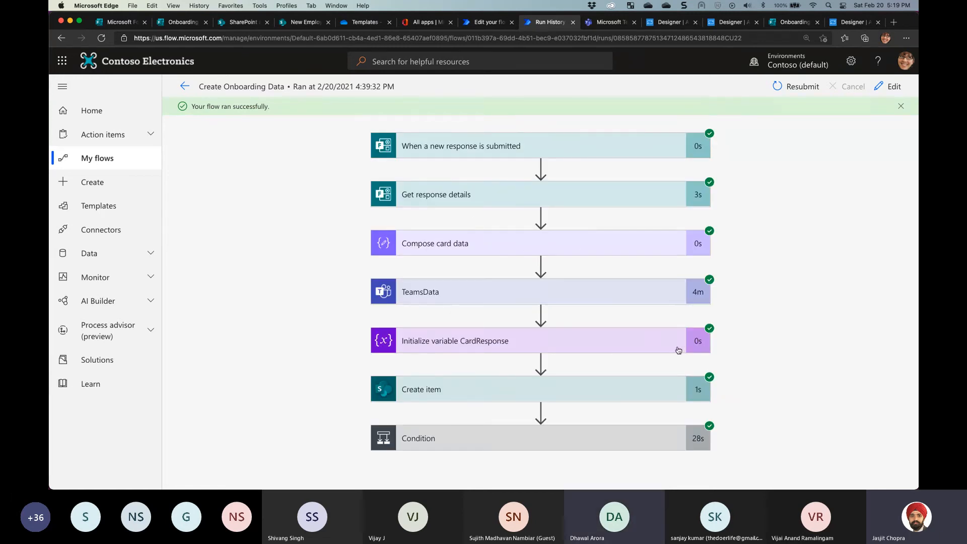
{"action": "left_click", "coordinate": [466, 445]}
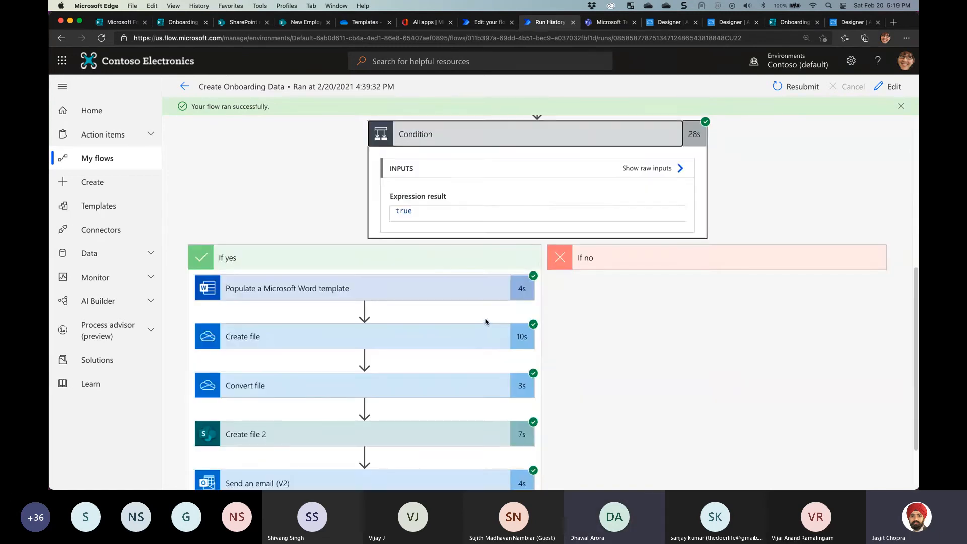
{"action": "scroll", "coordinate": [469, 378], "scroll_direction": "down", "scroll_amount": 2}
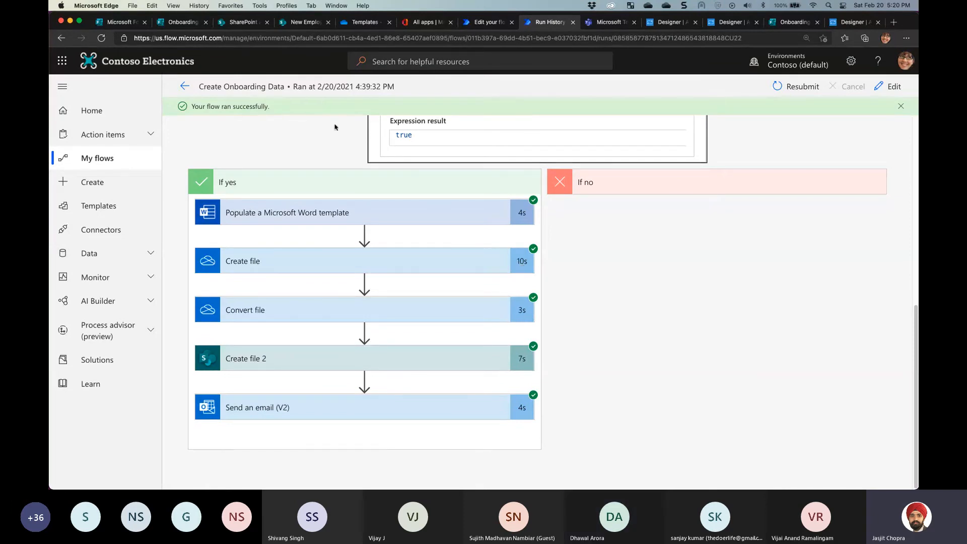
{"action": "left_click", "coordinate": [481, 22]}
Collapse the Send an email (V2) and Convert file cards to leave a compact outline
{"action": "scroll", "coordinate": [512, 247], "scroll_direction": "up", "scroll_amount": 3}
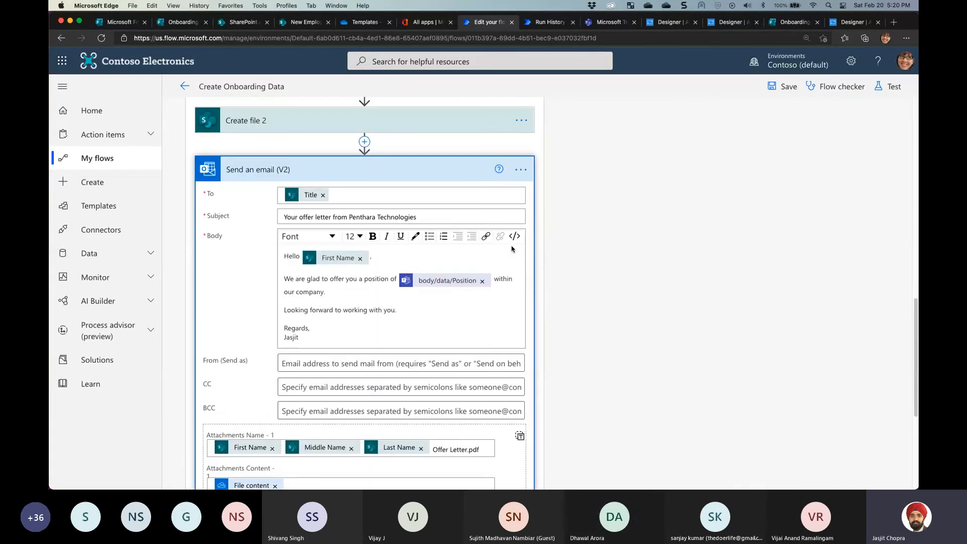
{"action": "left_click", "coordinate": [410, 174]}
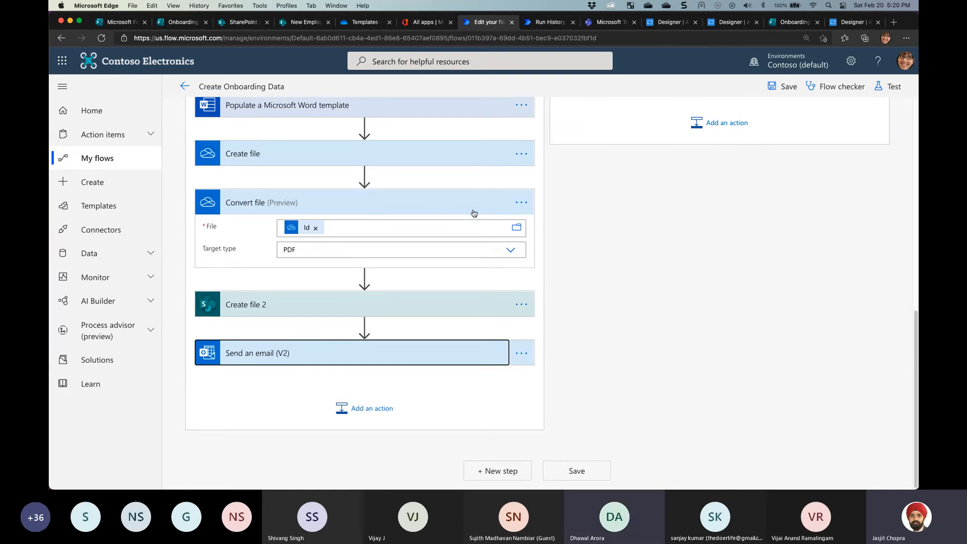
{"action": "left_click", "coordinate": [474, 213]}
{"action": "scroll", "coordinate": [422, 221], "scroll_direction": "up", "scroll_amount": 6}
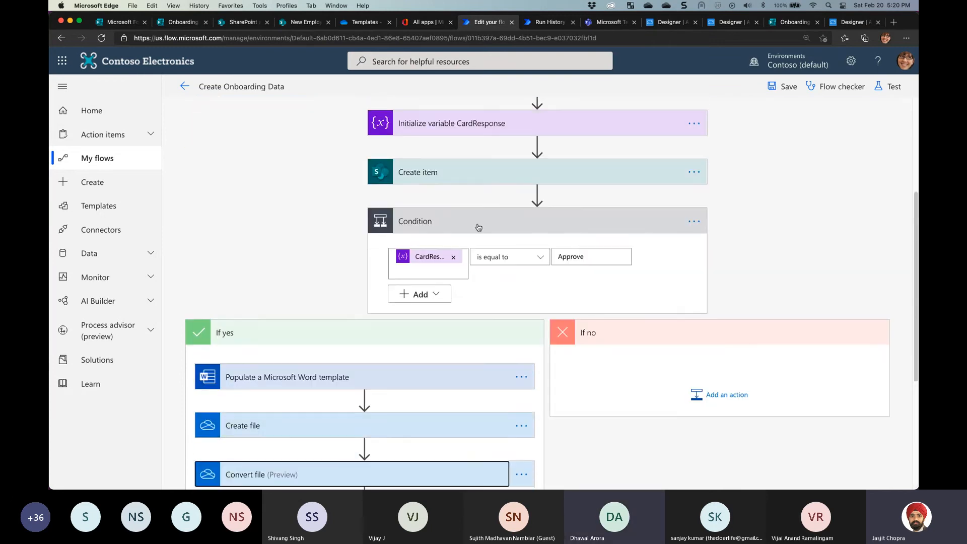
{"action": "scroll", "coordinate": [479, 228], "scroll_direction": "down", "scroll_amount": 3}
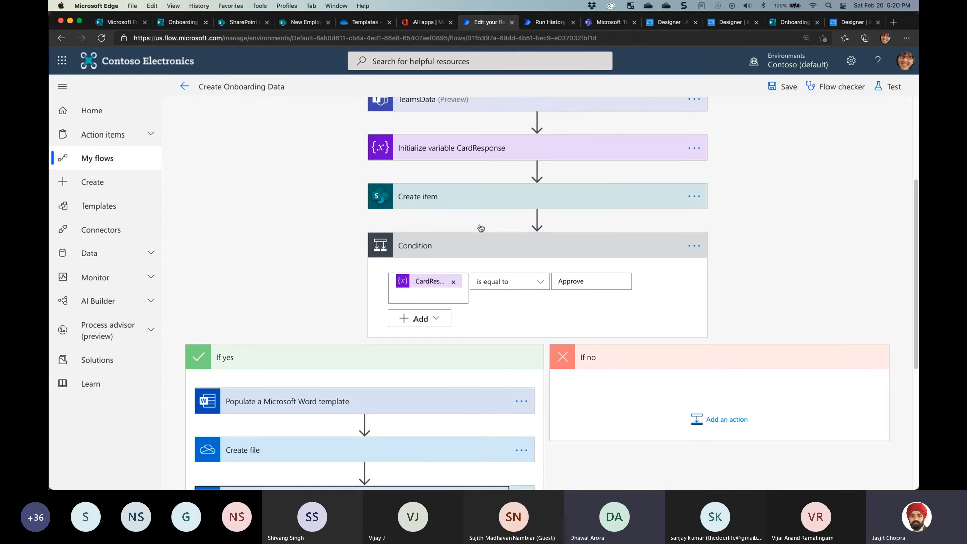
{"action": "scroll", "coordinate": [481, 227], "scroll_direction": "up", "scroll_amount": 3}
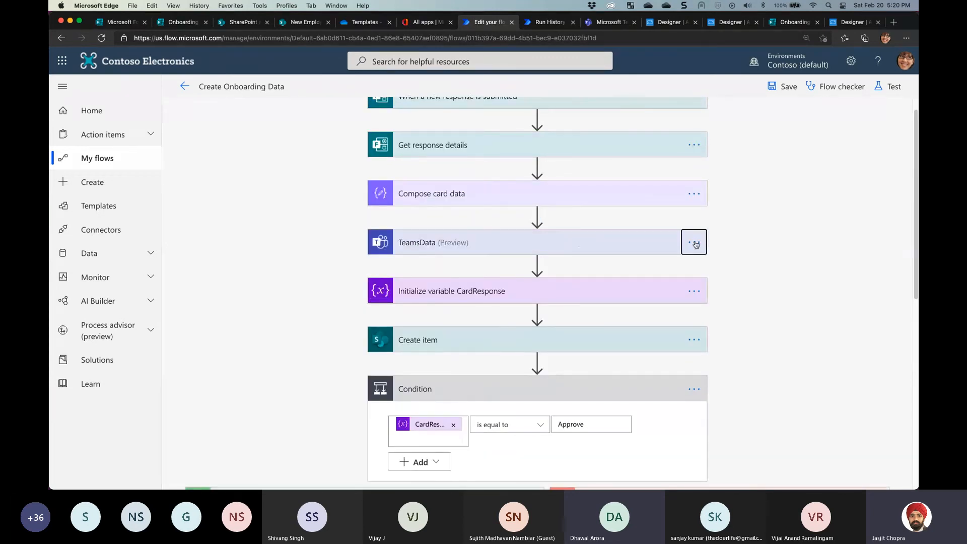
Open the TeamsData step's Settings and highlight the Timeout duration description
{"action": "left_click", "coordinate": [691, 245]}
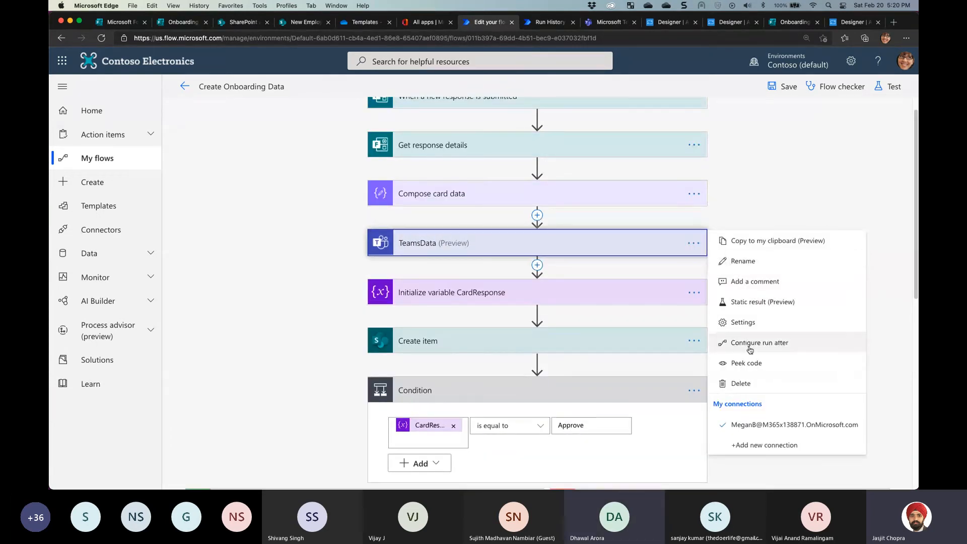
{"action": "left_click", "coordinate": [730, 319]}
{"action": "scroll", "coordinate": [482, 302], "scroll_direction": "down", "scroll_amount": 6}
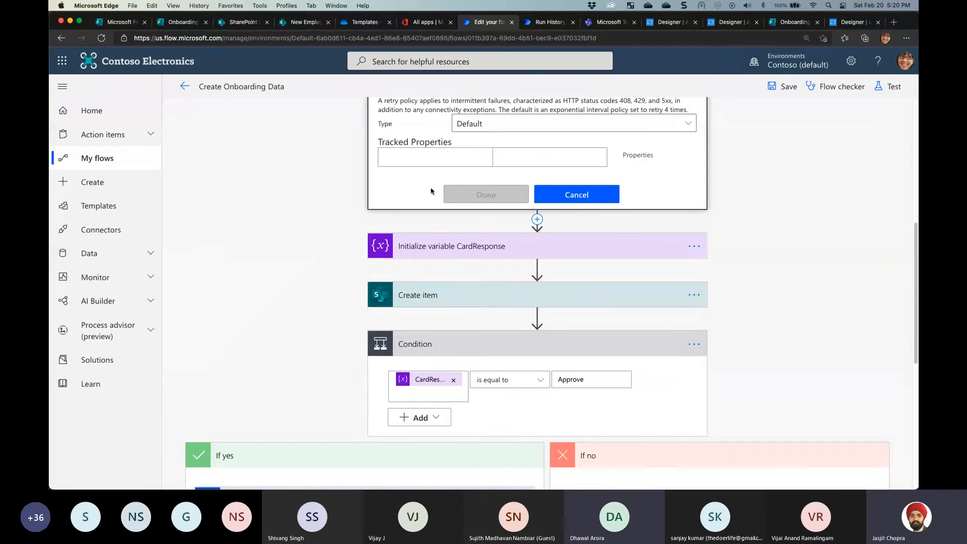
{"action": "scroll", "coordinate": [432, 191], "scroll_direction": "up", "scroll_amount": 2}
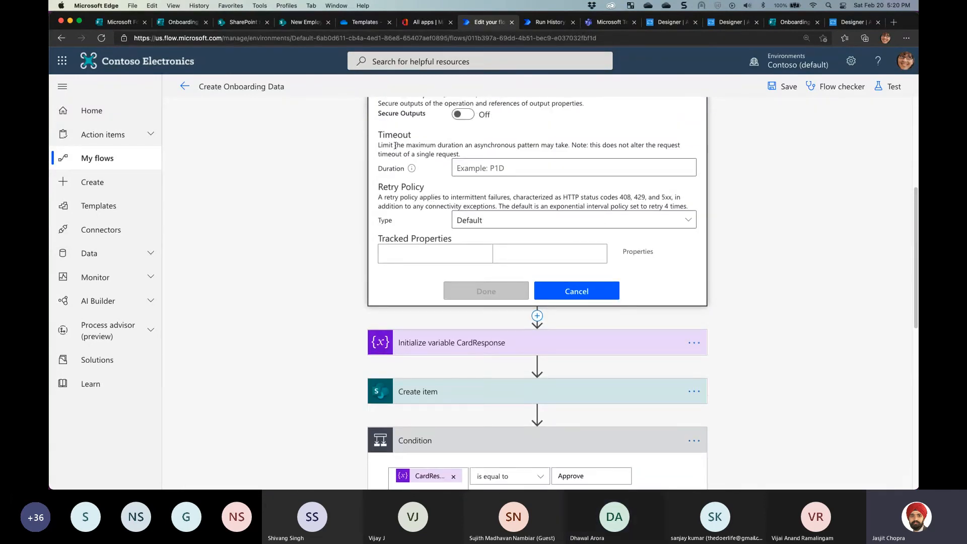
{"action": "mouse_move", "coordinate": [385, 134]}
{"action": "left_mouse_down"}
{"action": "mouse_move", "coordinate": [466, 155]}
{"action": "mouse_move", "coordinate": [371, 141]}
{"action": "left_mouse_up"}
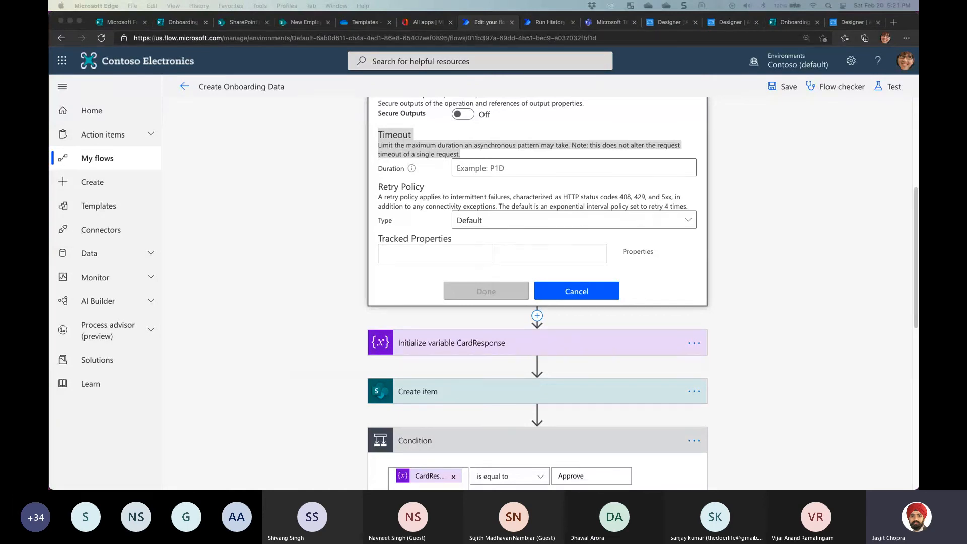
Preview the onboarding card in Adaptive Cards Designer and test its Reject action
{"action": "left_click", "coordinate": [670, 22]}
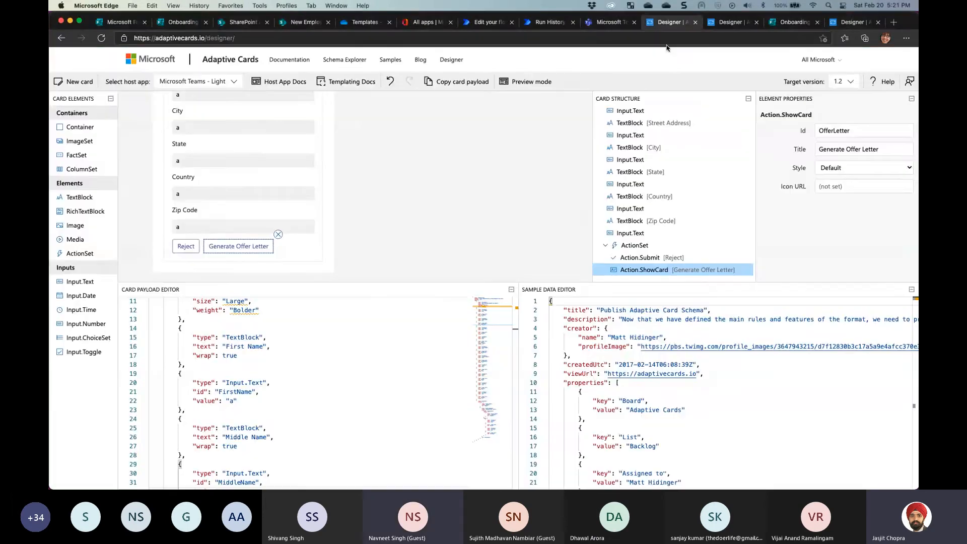
{"action": "left_click", "coordinate": [529, 81]}
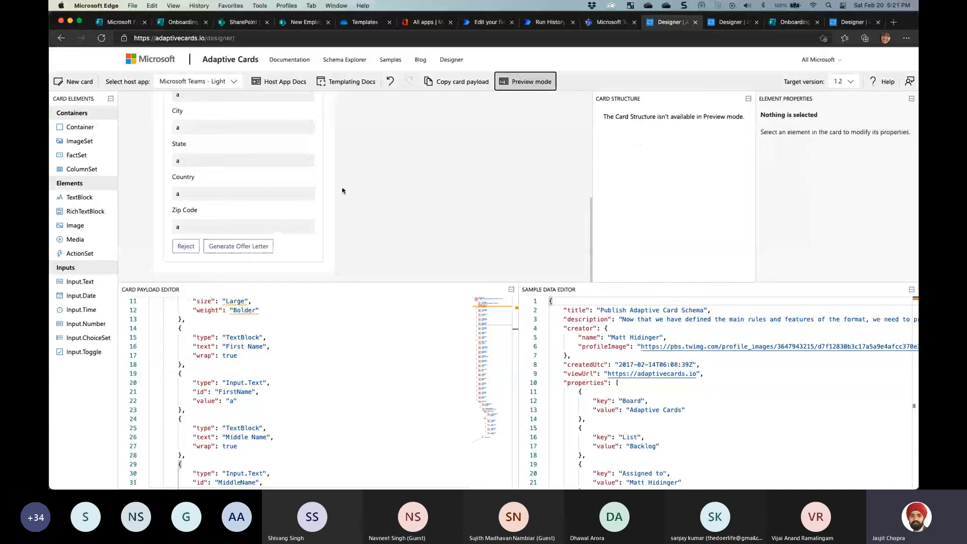
{"action": "scroll", "coordinate": [339, 194], "scroll_direction": "up", "scroll_amount": 1}
{"action": "left_click", "coordinate": [186, 258]}
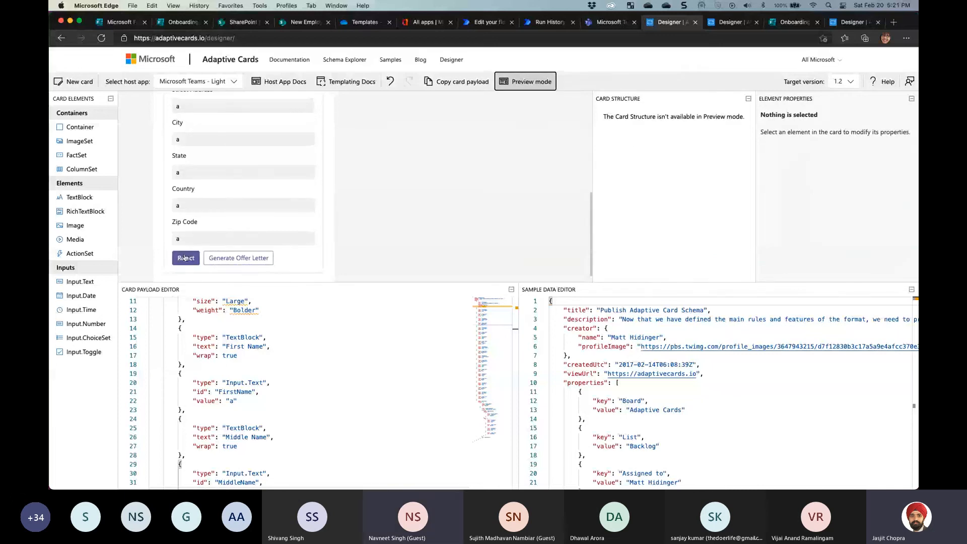
{"action": "left_click", "coordinate": [563, 130]}
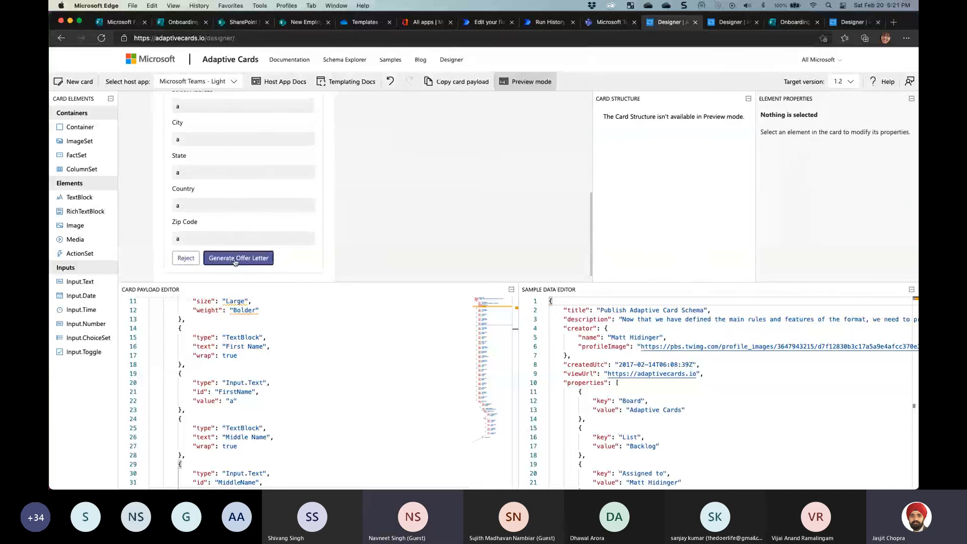
Expand the Generate Offer Letter section and try its Salary and Position inputs
{"action": "left_click", "coordinate": [238, 258]}
{"action": "left_click", "coordinate": [194, 227]}
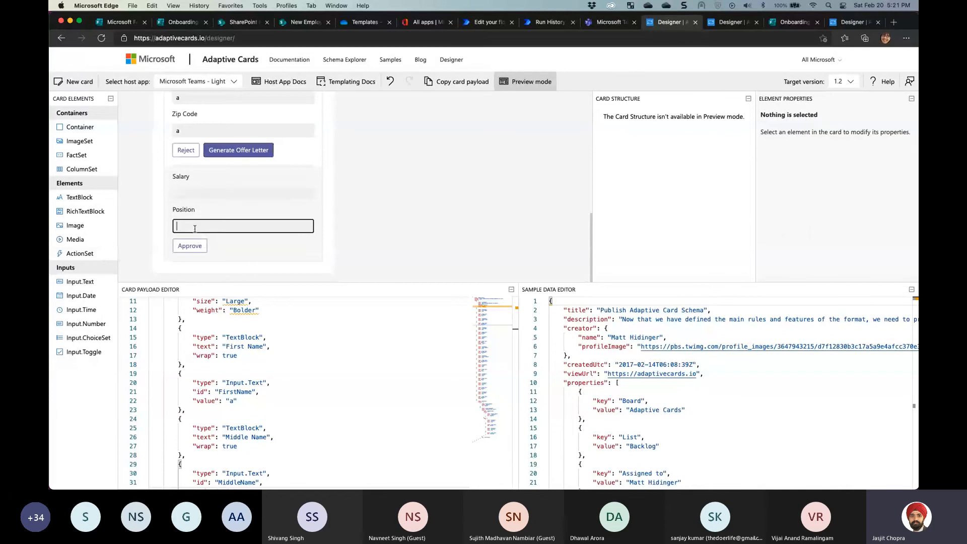
{"action": "left_click", "coordinate": [235, 152]}
{"action": "left_click", "coordinate": [239, 244]}
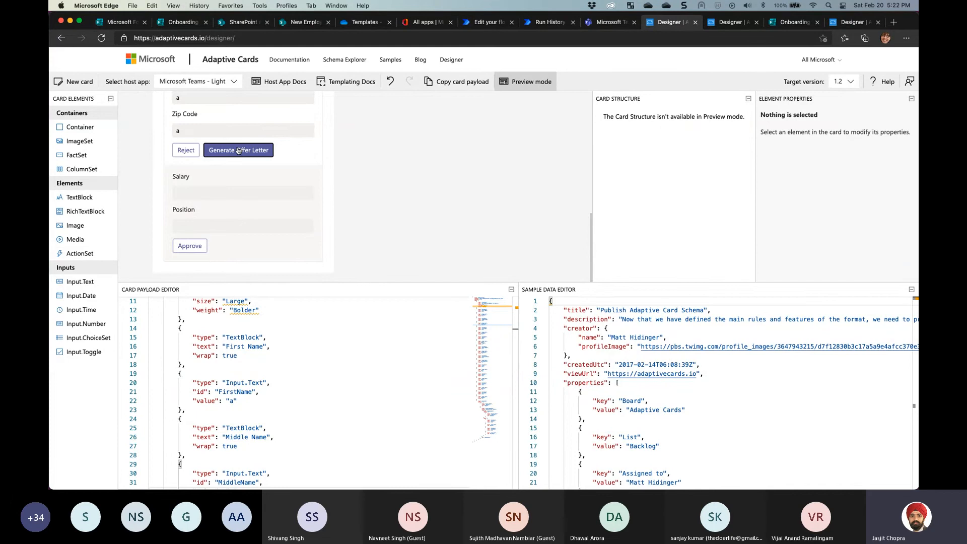
{"action": "left_click", "coordinate": [187, 195]}
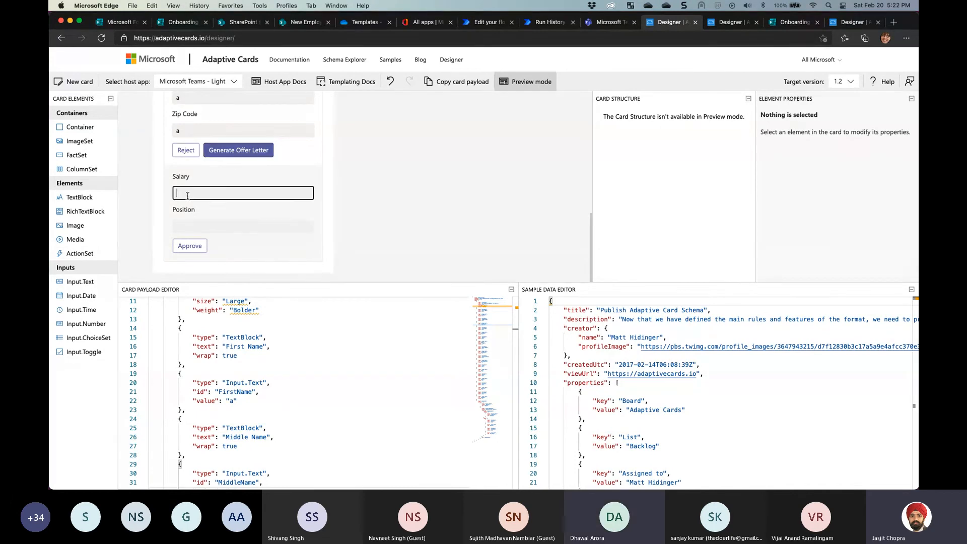
{"action": "left_click", "coordinate": [210, 229]}
{"action": "left_click", "coordinate": [213, 203]}
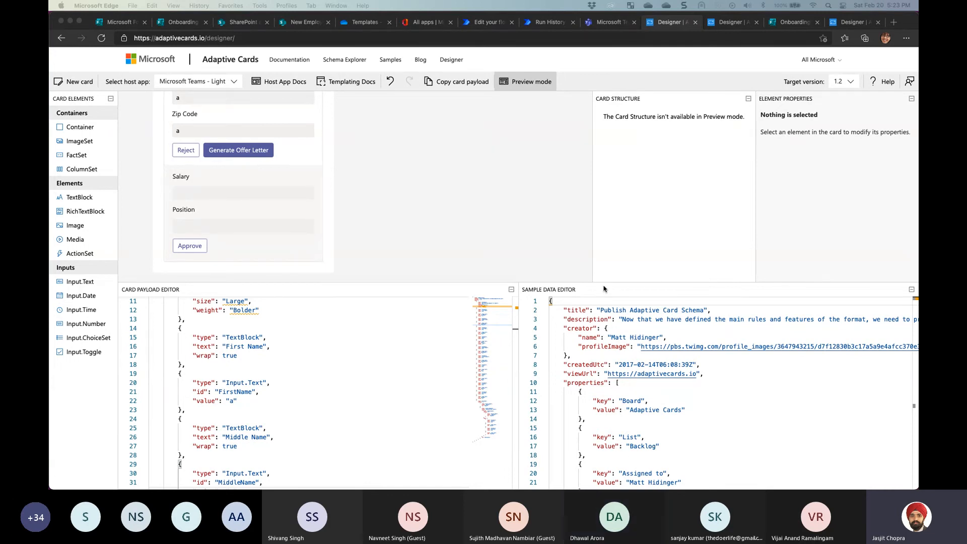
Fill First Name and Last Name with 'asd' in the Onboarding form and go to Contact Details
{"action": "left_click", "coordinate": [178, 23]}
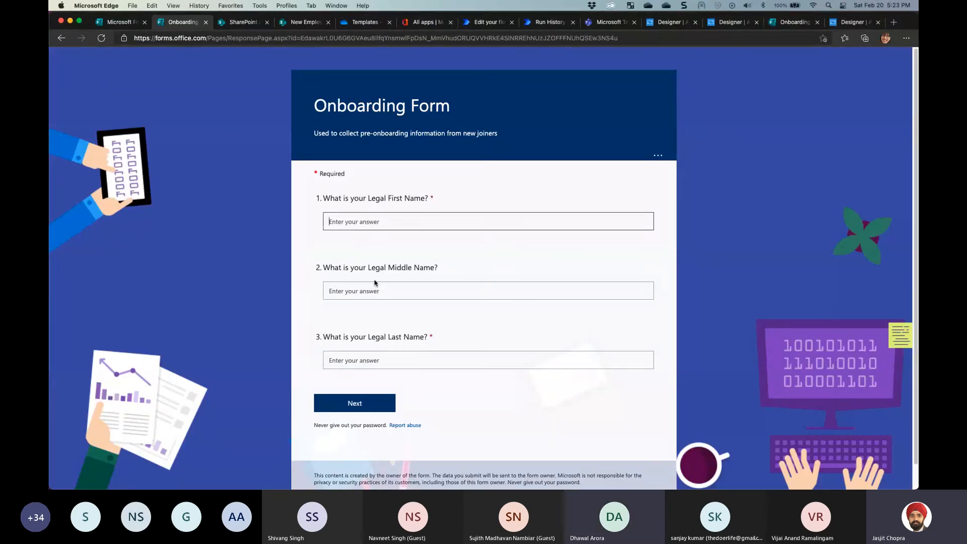
{"action": "left_click", "coordinate": [370, 402]}
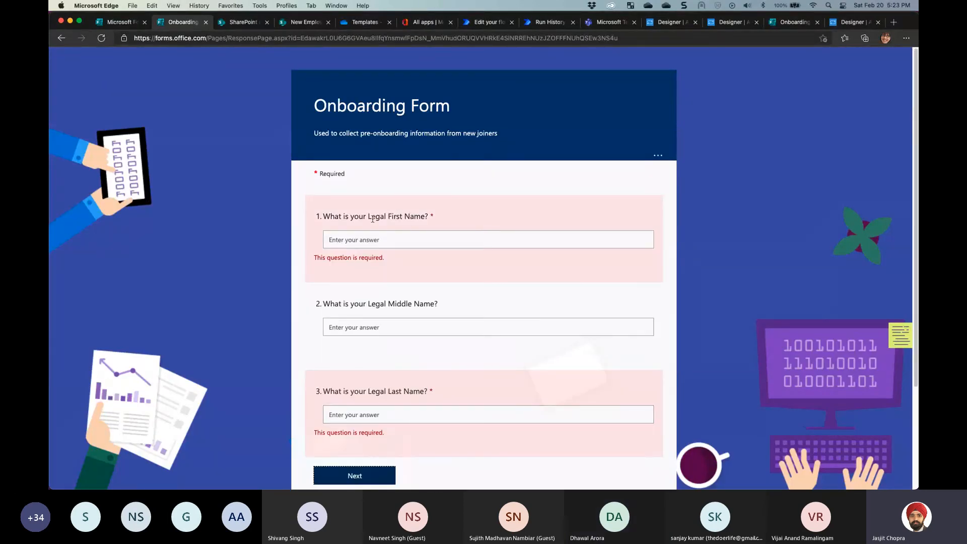
{"action": "left_click", "coordinate": [370, 327]}
{"action": "left_click", "coordinate": [371, 414]}
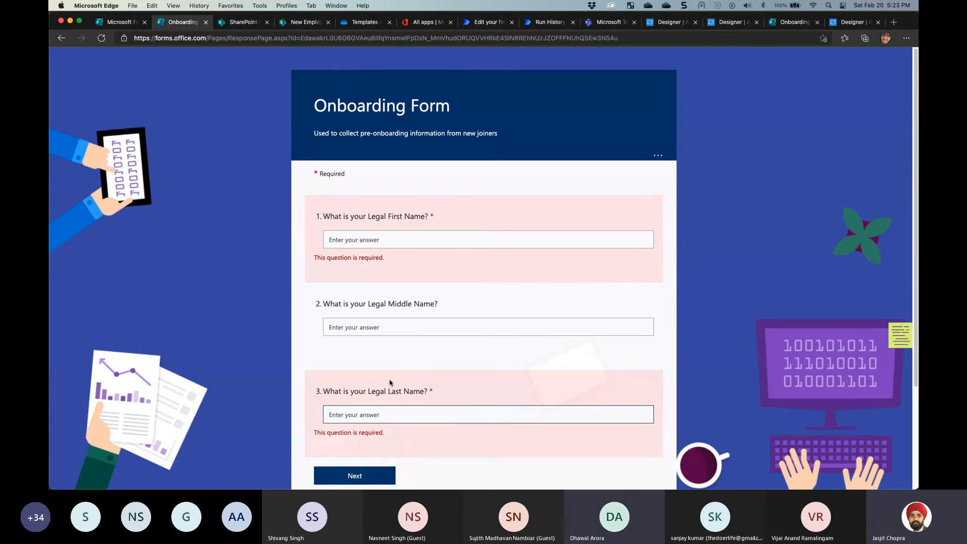
{"action": "left_click", "coordinate": [378, 240]}
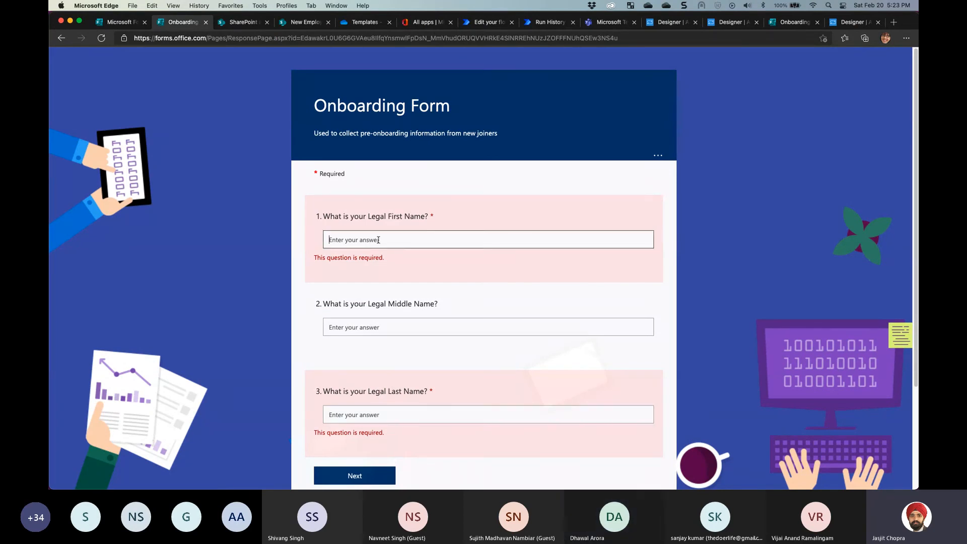
{"action": "type", "text": "asd"}
{"action": "left_click", "coordinate": [352, 378]}
{"action": "type", "text": "asd"}
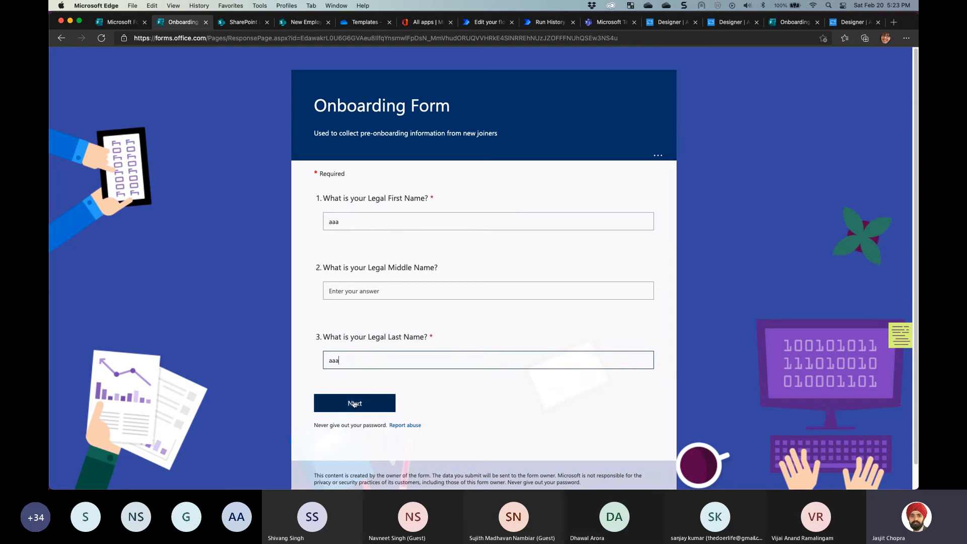
{"action": "left_click", "coordinate": [372, 403]}
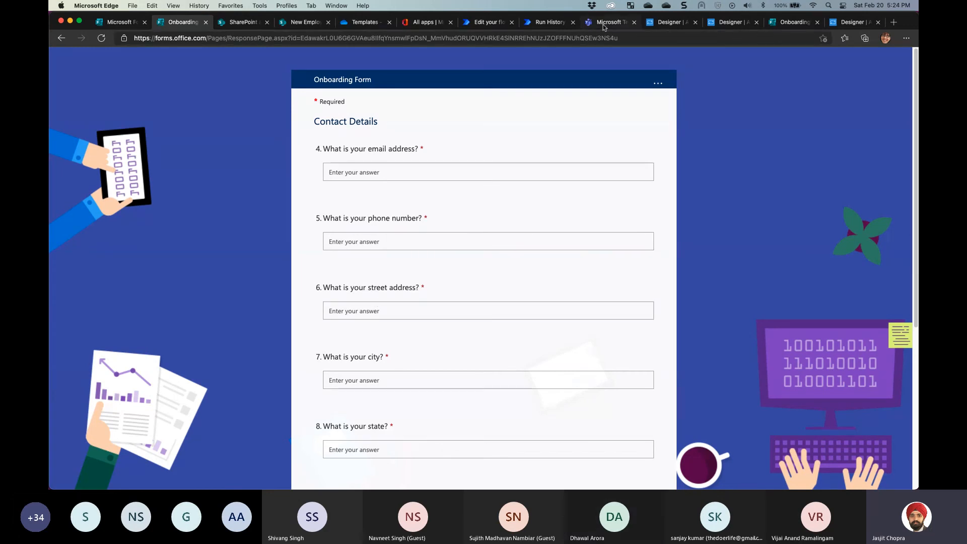
Leave the flow editor for the Create Onboarding Data details page
{"action": "left_click", "coordinate": [487, 23]}
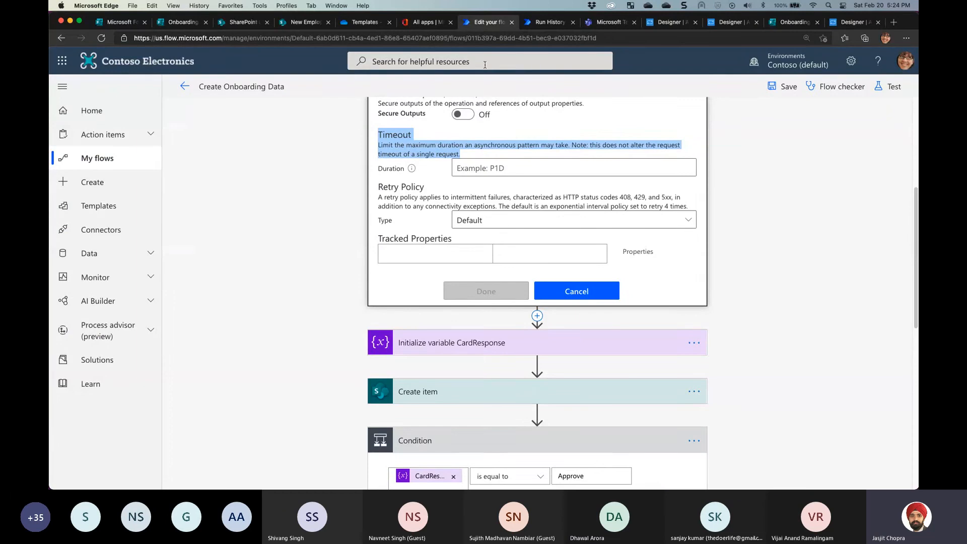
{"action": "scroll", "coordinate": [363, 187], "scroll_direction": "up", "scroll_amount": 1}
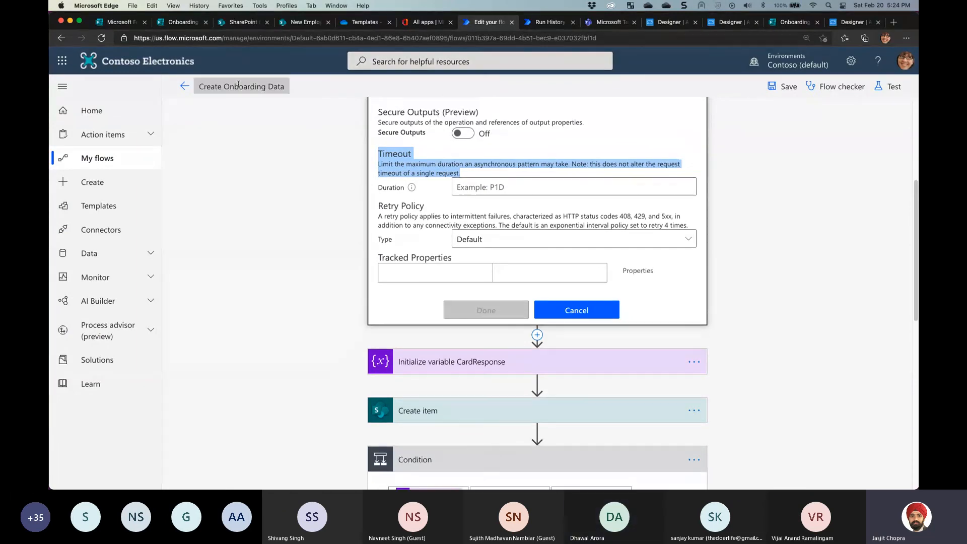
{"action": "left_click", "coordinate": [184, 87]}
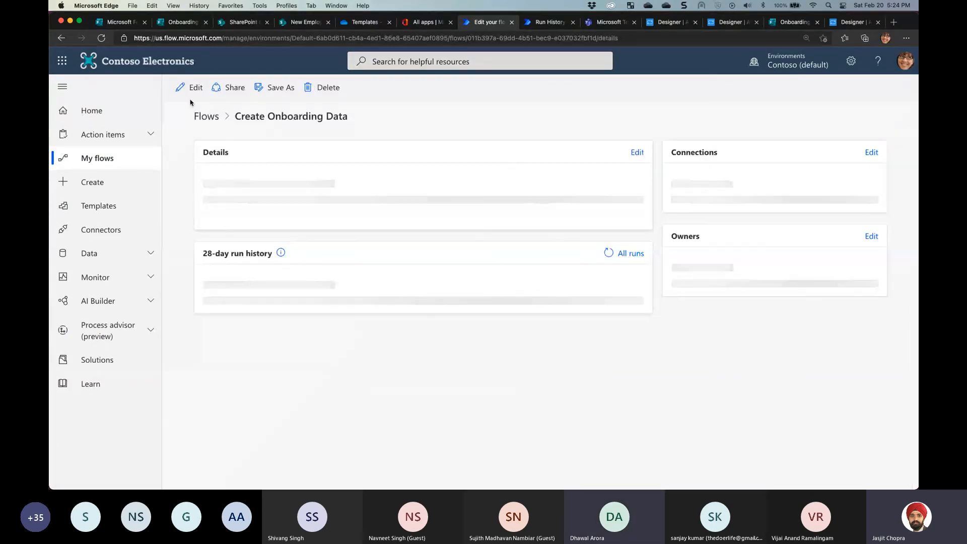
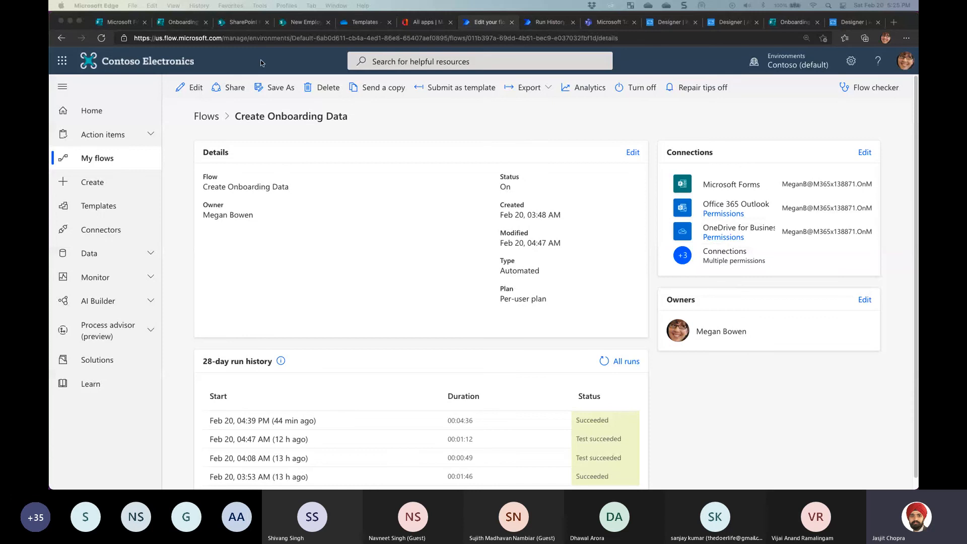
Check the Onboarding Data candidate list and the Offer Letters library for the generated PDF
{"action": "left_click", "coordinate": [294, 22]}
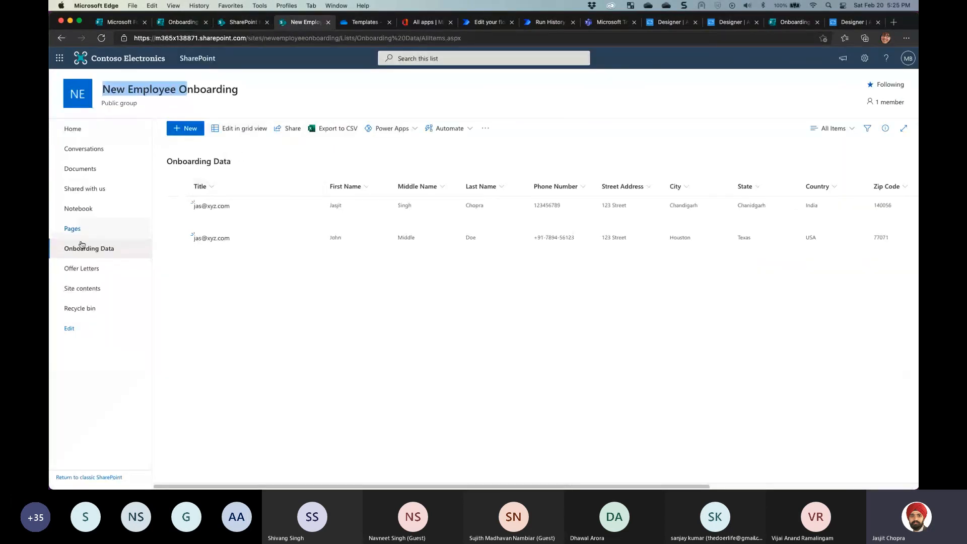
{"action": "left_click", "coordinate": [86, 267]}
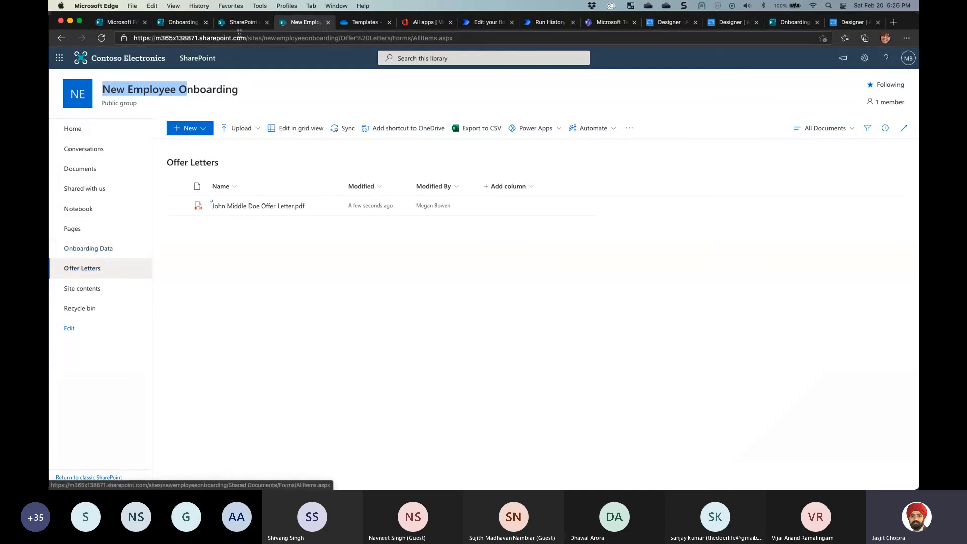
{"action": "left_click", "coordinate": [183, 22]}
{"action": "left_click", "coordinate": [243, 23]}
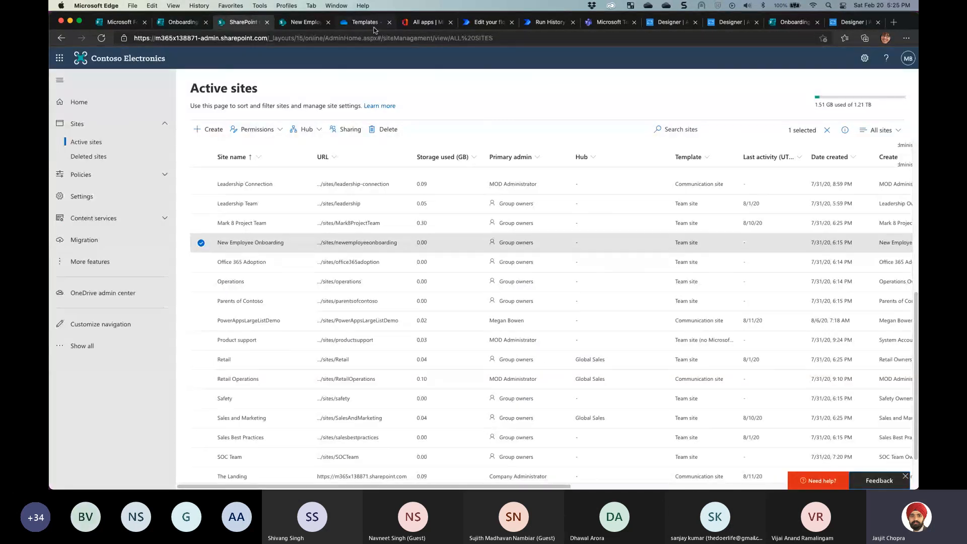
Open the new offer-letter .docx from the OneDrive Templates > Temp folder, widening the Name column
{"action": "left_click", "coordinate": [372, 23]}
{"action": "left_click", "coordinate": [218, 170]}
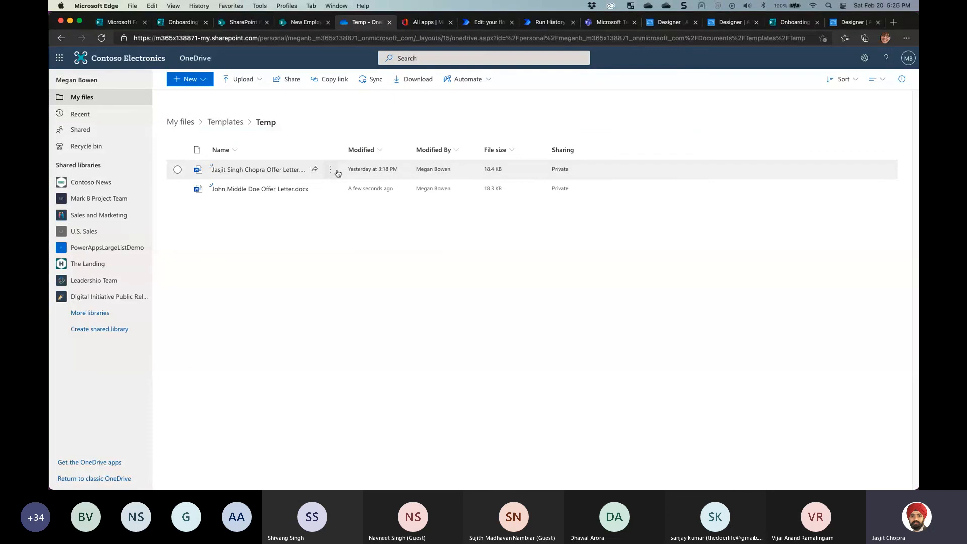
{"action": "left_click_drag", "start_coordinate": [343, 150], "coordinate": [462, 151]}
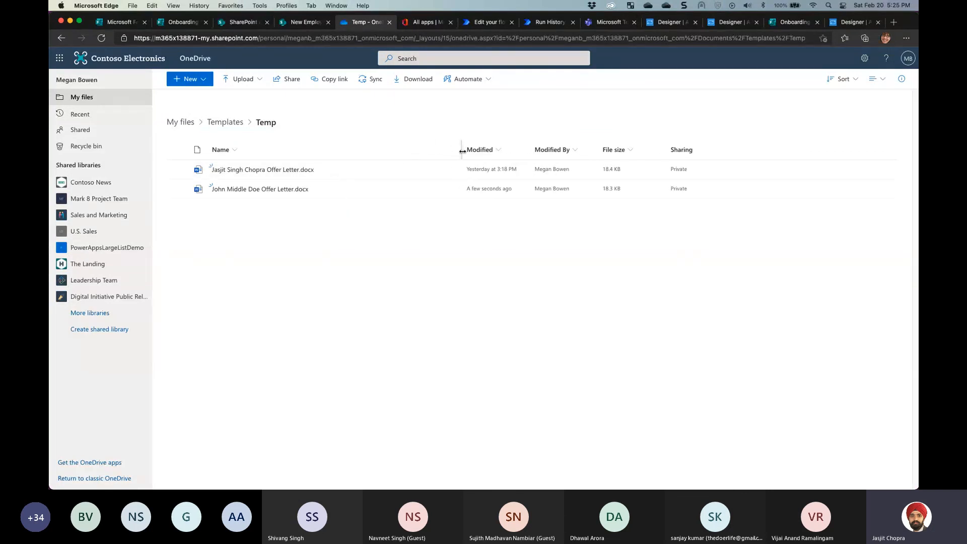
{"action": "left_click", "coordinate": [254, 190]}
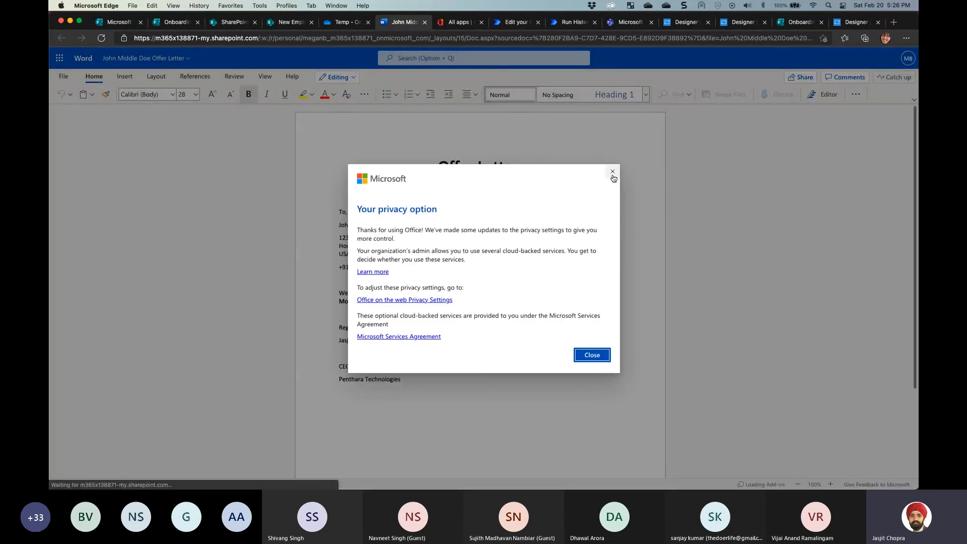
Dismiss the privacy notice, close the Word offer letter, and return to the Create Onboarding Data flow
{"action": "left_click", "coordinate": [612, 172]}
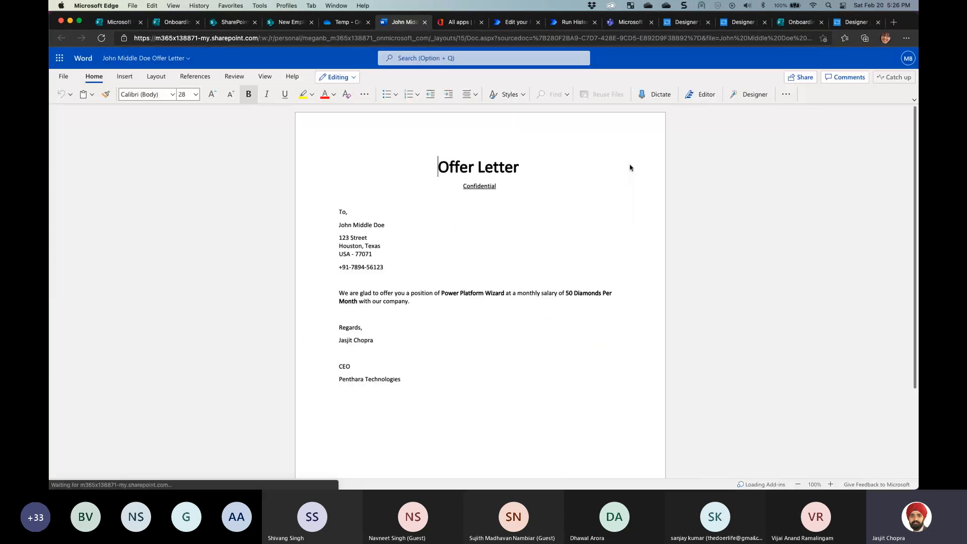
{"action": "left_click", "coordinate": [424, 22]}
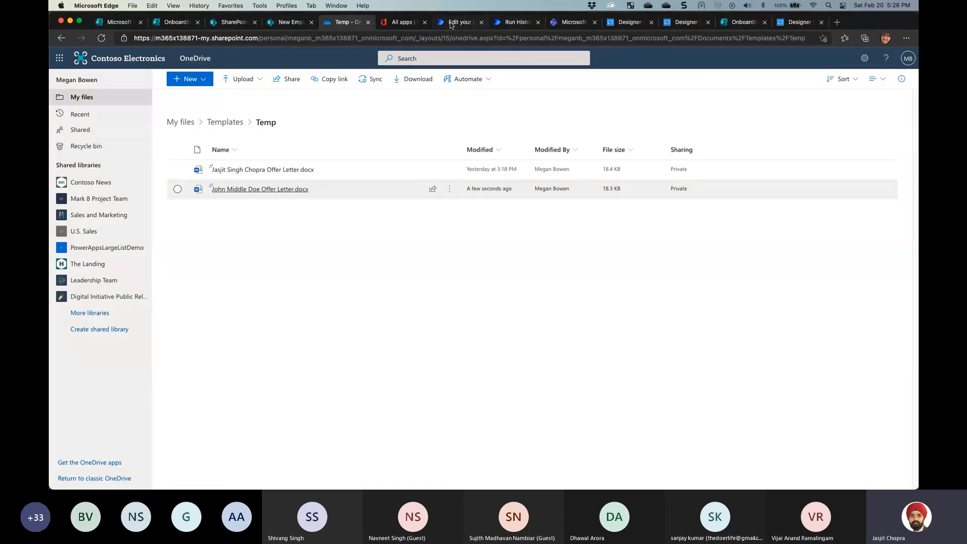
{"action": "left_click", "coordinate": [469, 22]}
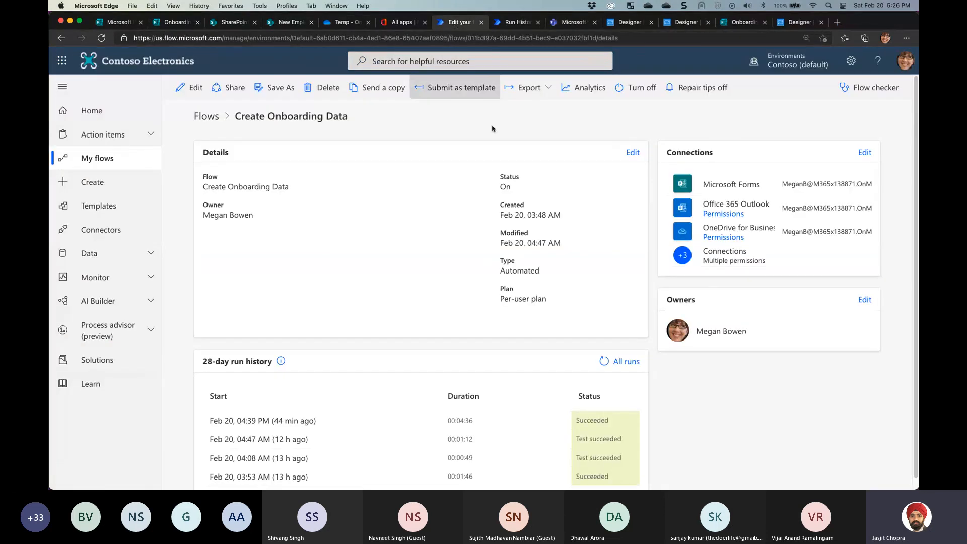
Open the flow in the editor and inspect the Condition, Convert file and Create file (Temp folder path) steps
{"action": "left_click", "coordinate": [194, 91]}
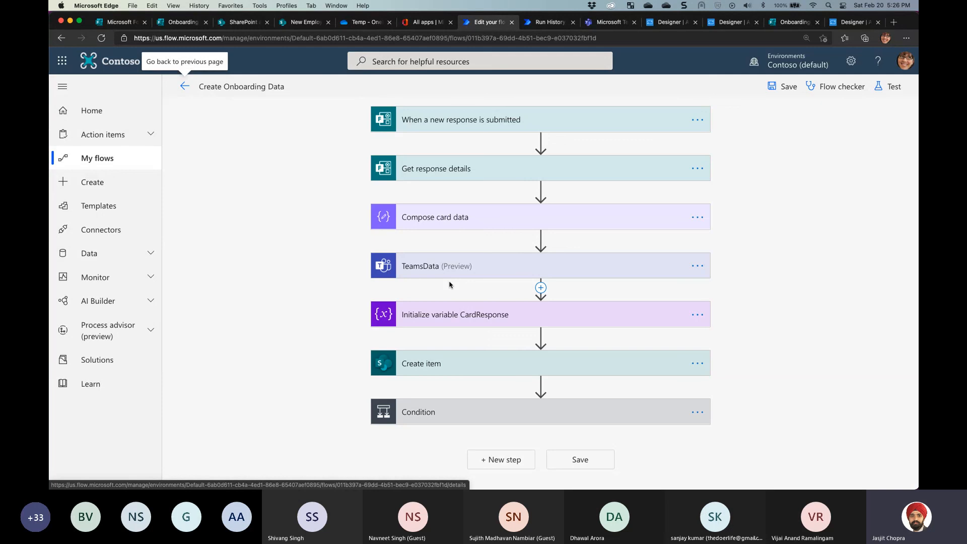
{"action": "left_click", "coordinate": [428, 411]}
{"action": "scroll", "coordinate": [322, 342], "scroll_direction": "down", "scroll_amount": 5}
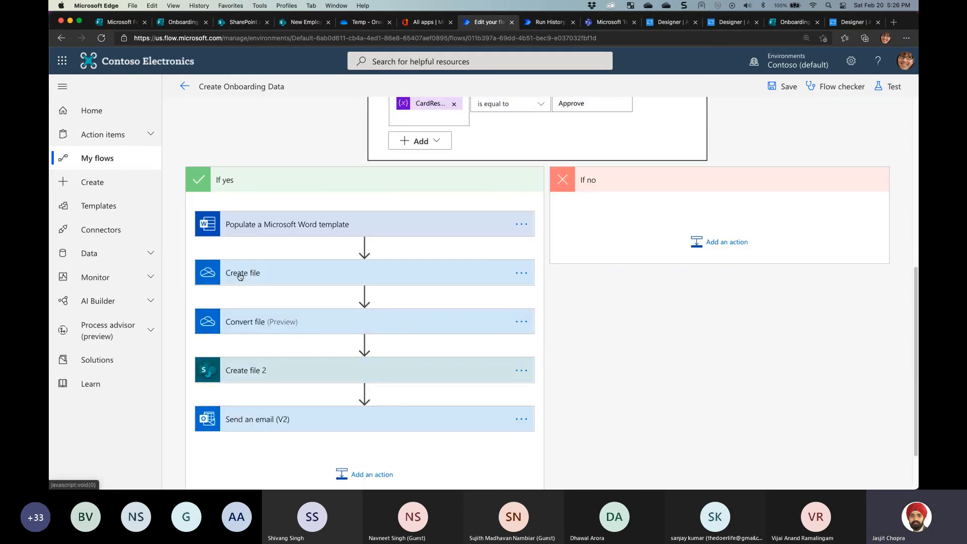
{"action": "left_click", "coordinate": [251, 328]}
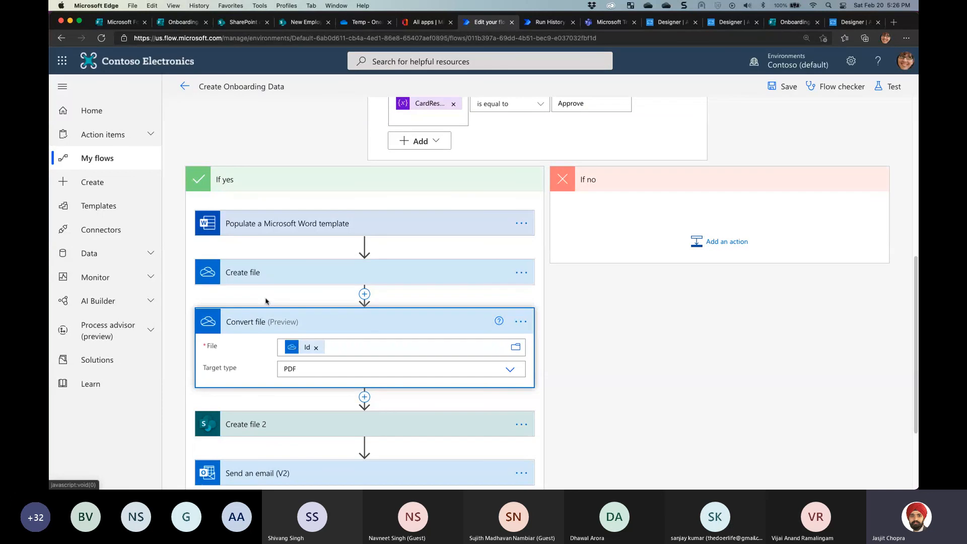
{"action": "left_click", "coordinate": [248, 279]}
{"action": "double_click", "coordinate": [325, 298]}
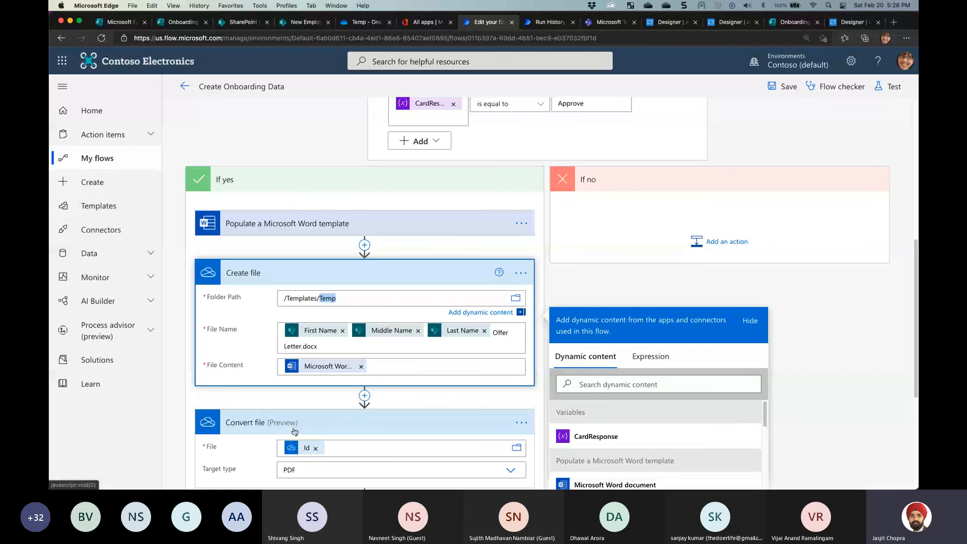
{"action": "scroll", "coordinate": [298, 421], "scroll_direction": "down", "scroll_amount": 3}
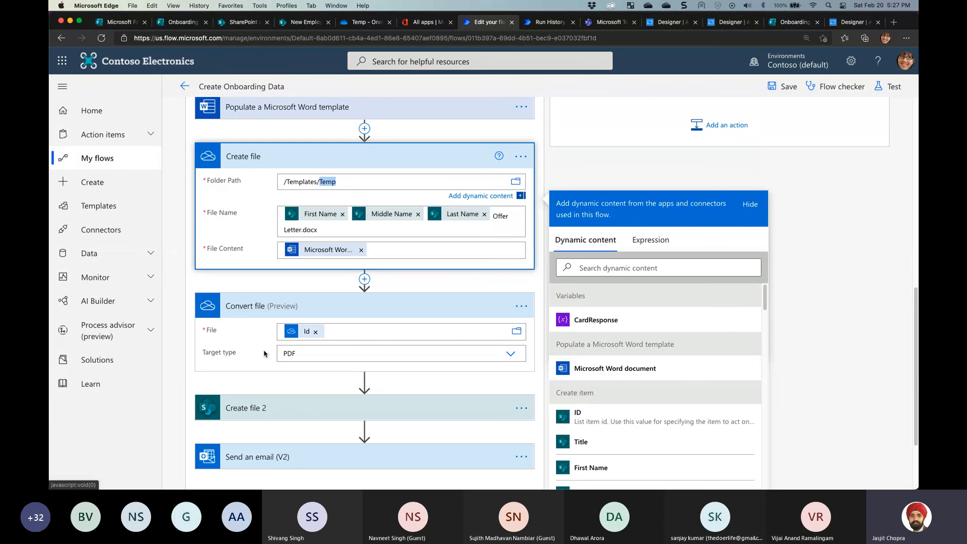
Review the Send an email (V2) step's settings, then bring up the SharePoint Offer Letters library
{"action": "left_click", "coordinate": [254, 458]}
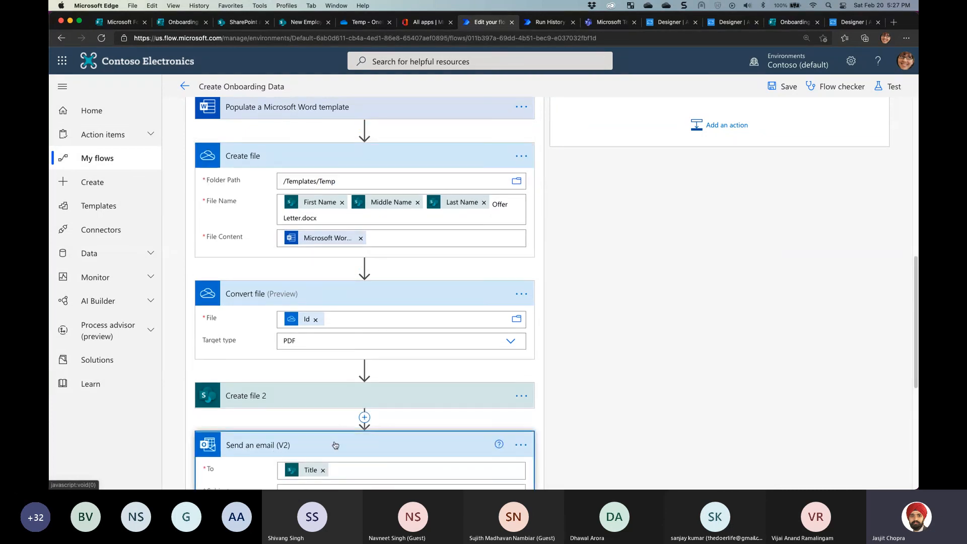
{"action": "scroll", "coordinate": [335, 446], "scroll_direction": "up", "scroll_amount": 3}
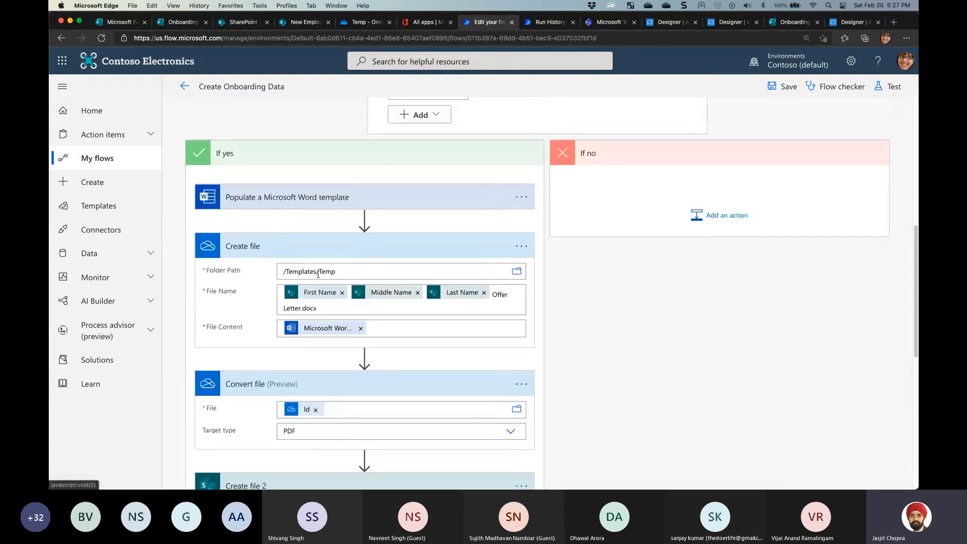
{"action": "scroll", "coordinate": [318, 274], "scroll_direction": "up", "scroll_amount": 3}
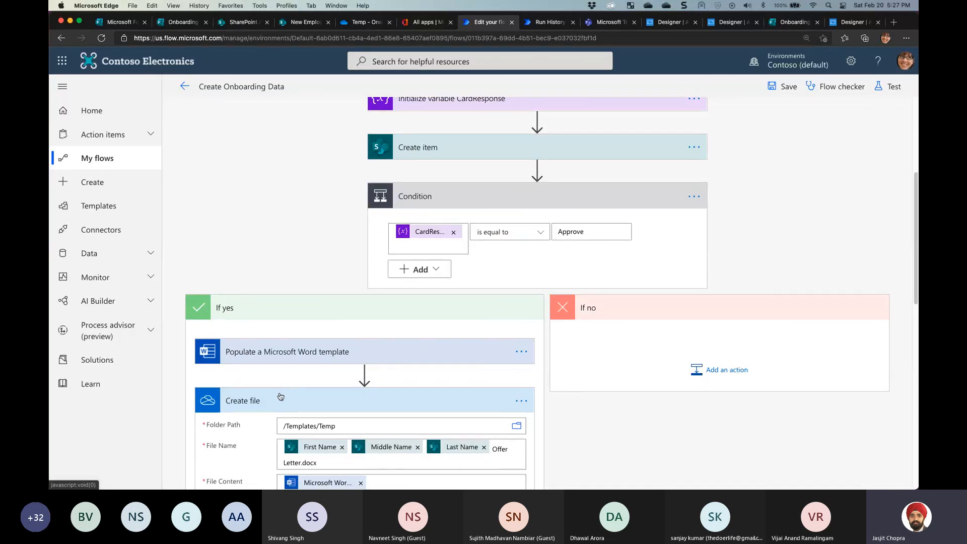
{"action": "scroll", "coordinate": [280, 398], "scroll_direction": "down", "scroll_amount": 1}
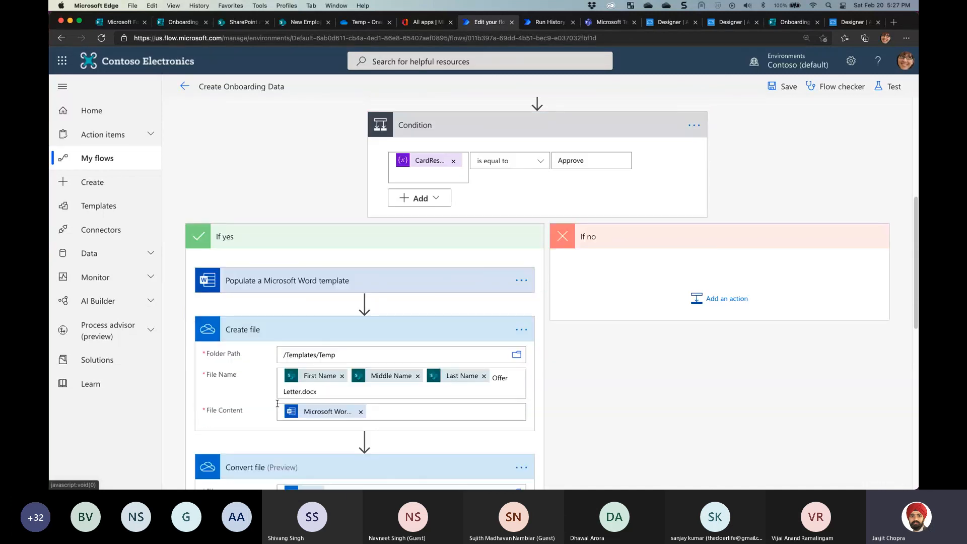
{"action": "scroll", "coordinate": [290, 433], "scroll_direction": "down", "scroll_amount": 5}
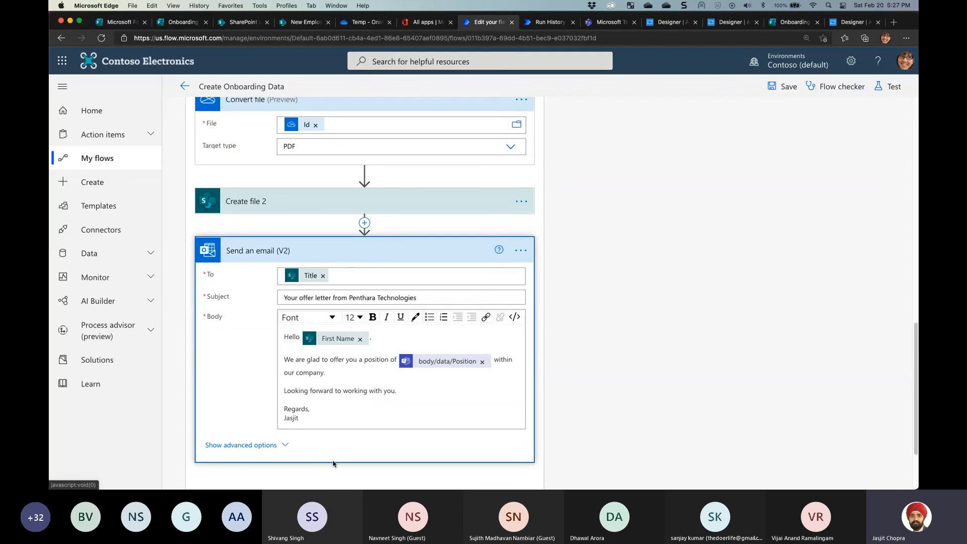
{"action": "scroll", "coordinate": [334, 455], "scroll_direction": "down", "scroll_amount": 2}
{"action": "left_click", "coordinate": [356, 409]}
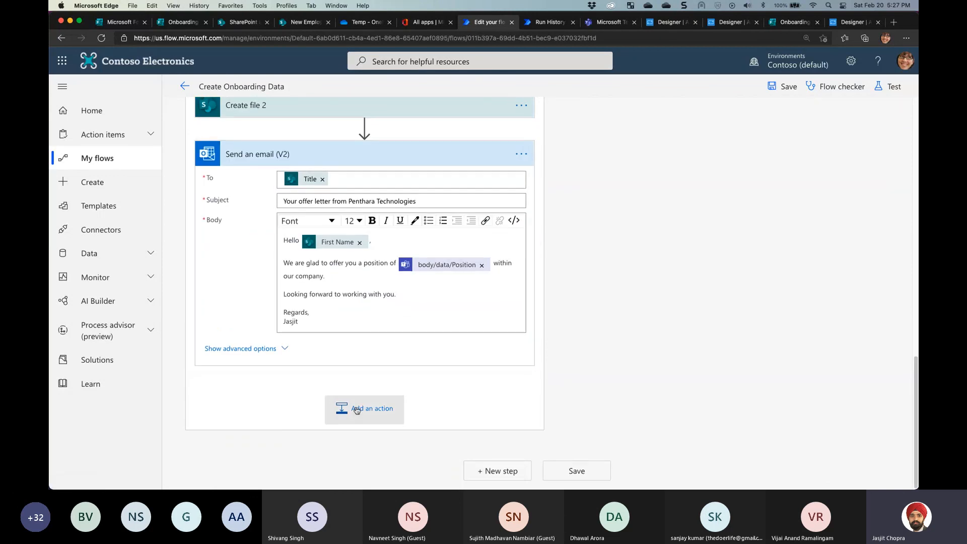
{"action": "scroll", "coordinate": [317, 279], "scroll_direction": "up", "scroll_amount": 1}
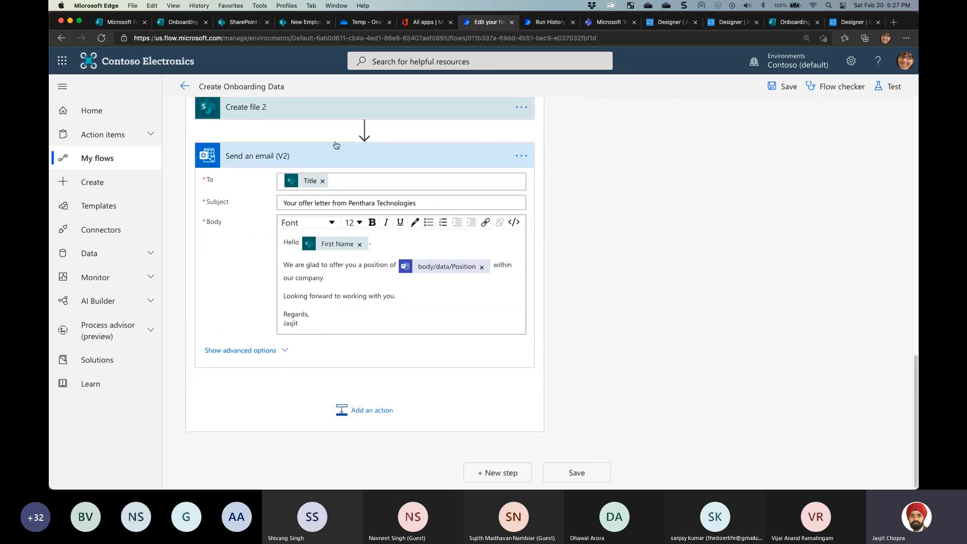
{"action": "left_click", "coordinate": [311, 23]}
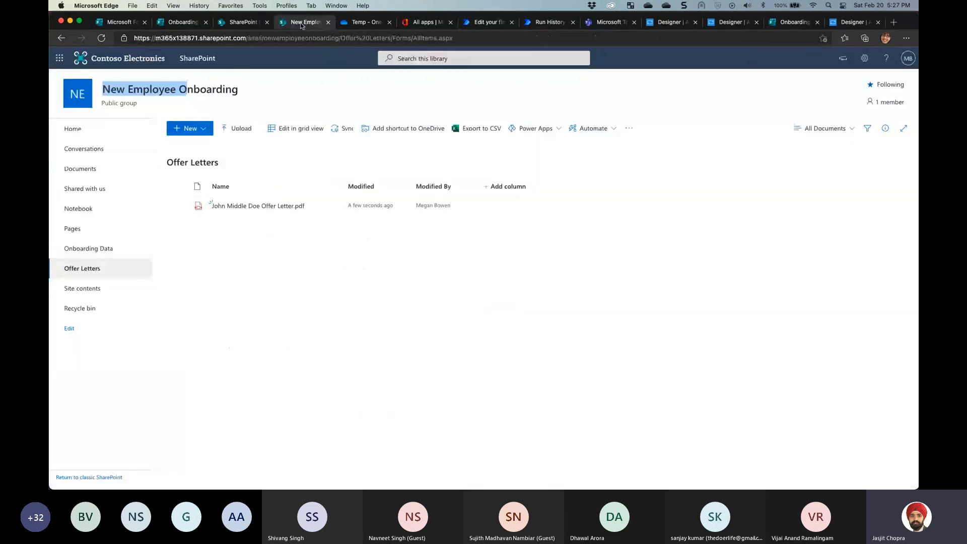
Confirm the new offer-letter document sits in the OneDrive Templates > Temp folder, then go back to the flow editor
{"action": "left_click", "coordinate": [366, 22]}
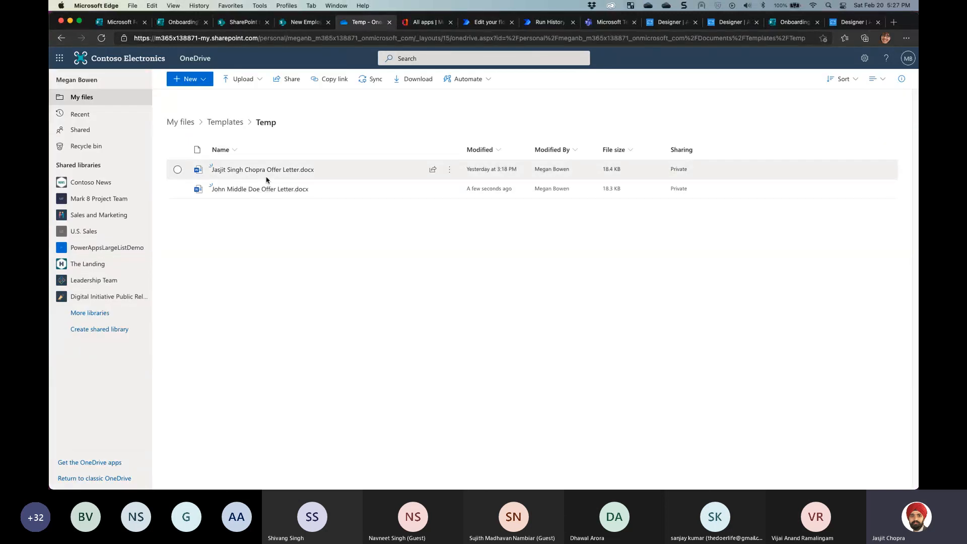
{"action": "mouse_move", "coordinate": [265, 190]}
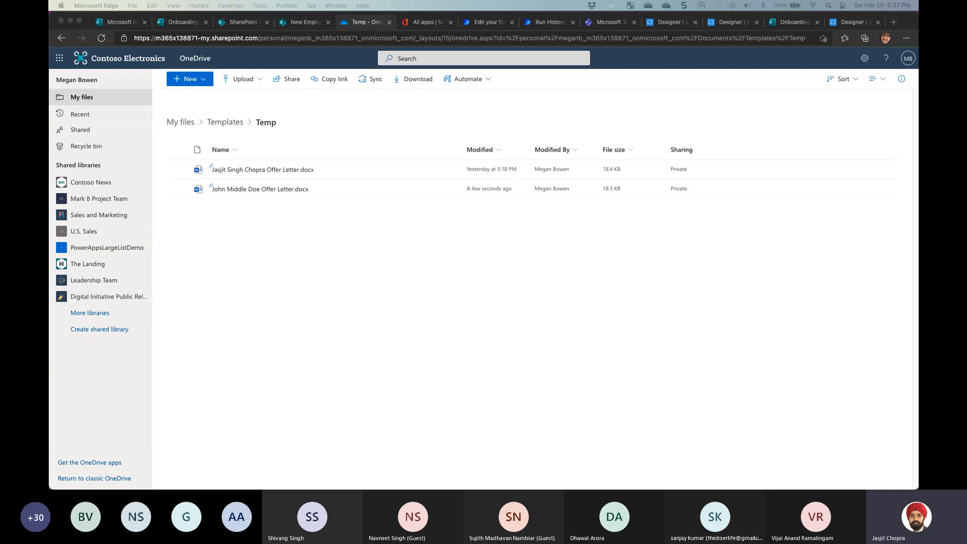
{"action": "left_click", "coordinate": [485, 22]}
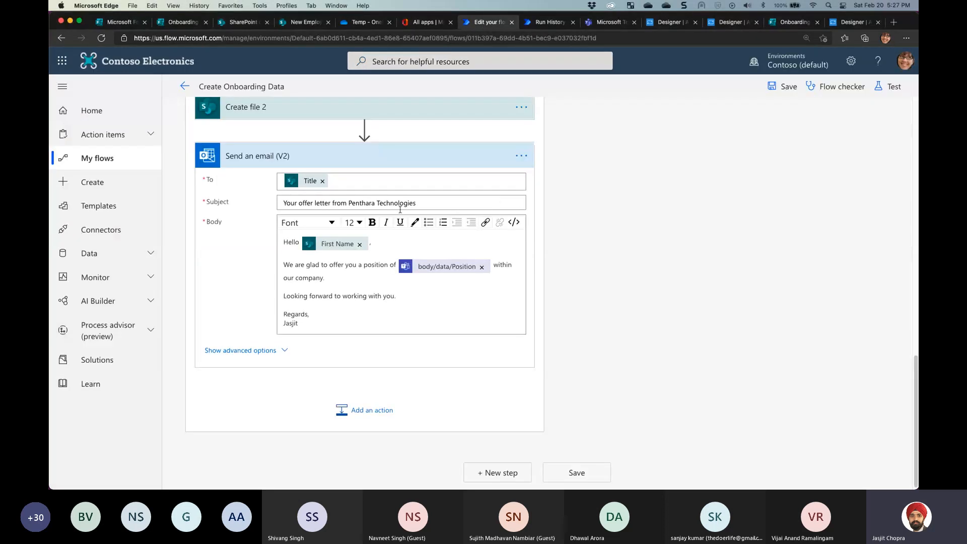
{"action": "left_click", "coordinate": [347, 156]}
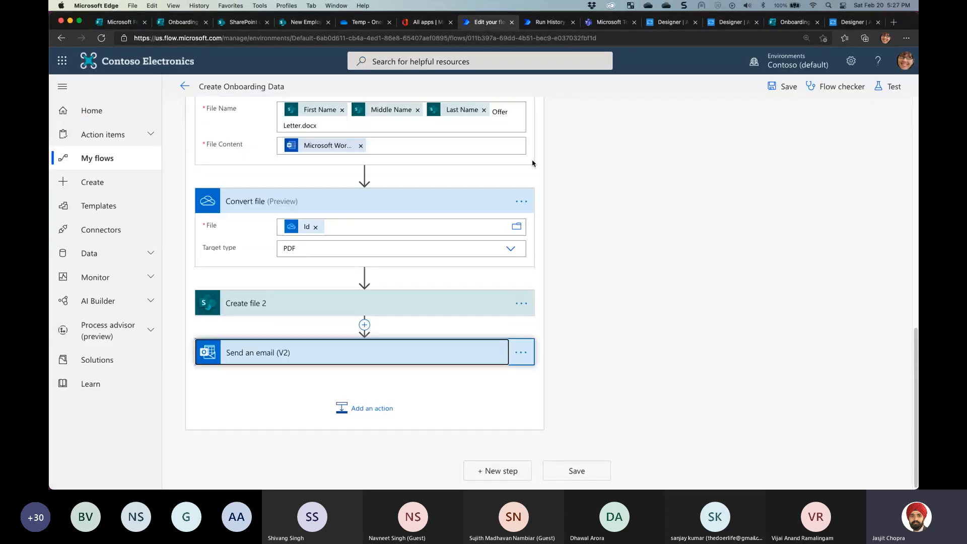
{"action": "left_click", "coordinate": [520, 204]}
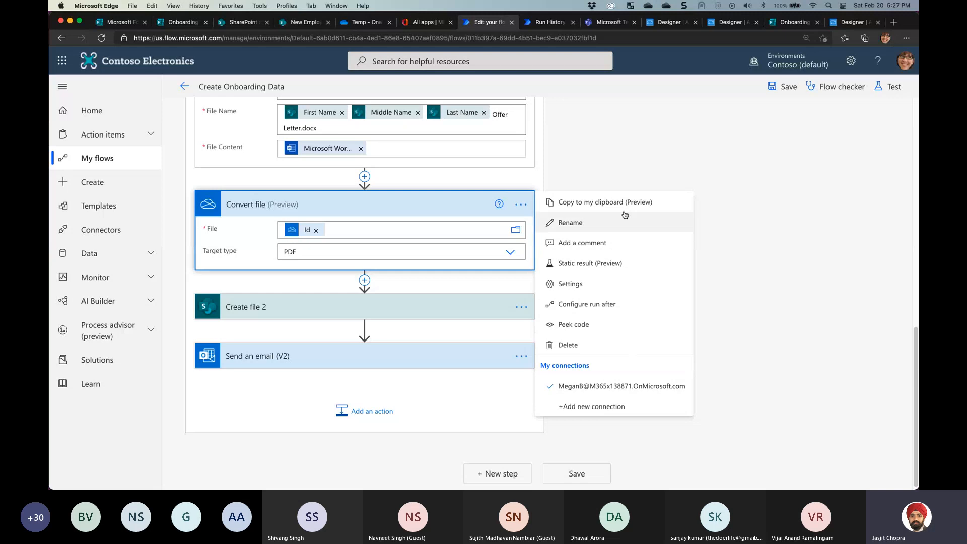
{"action": "left_click", "coordinate": [559, 284]}
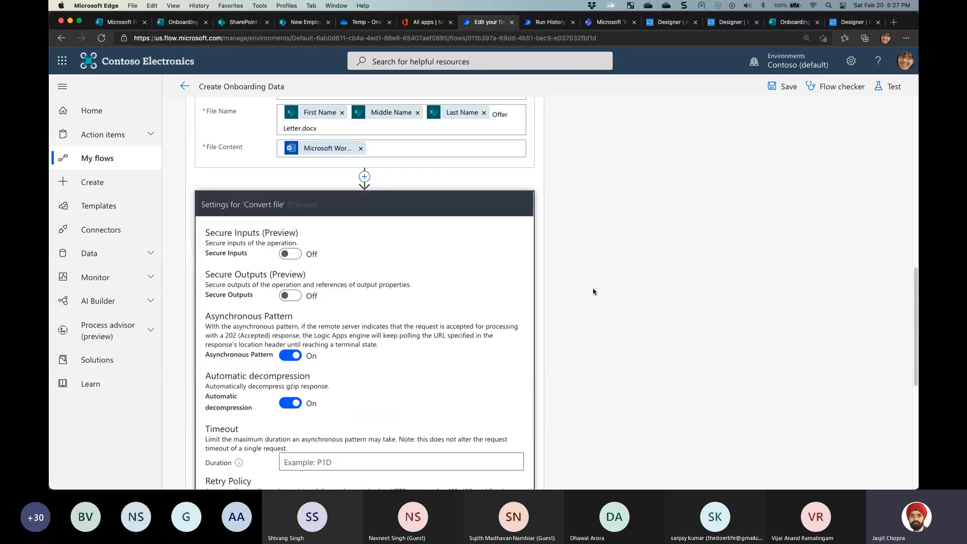
{"action": "scroll", "coordinate": [441, 315], "scroll_direction": "down", "scroll_amount": 3}
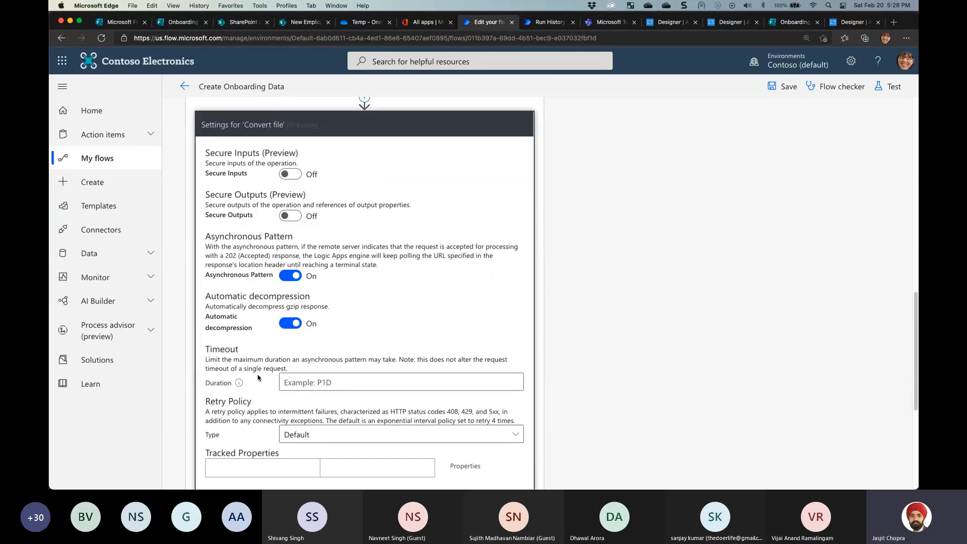
{"action": "left_click", "coordinate": [267, 381]}
{"action": "mouse_move", "coordinate": [238, 383]}
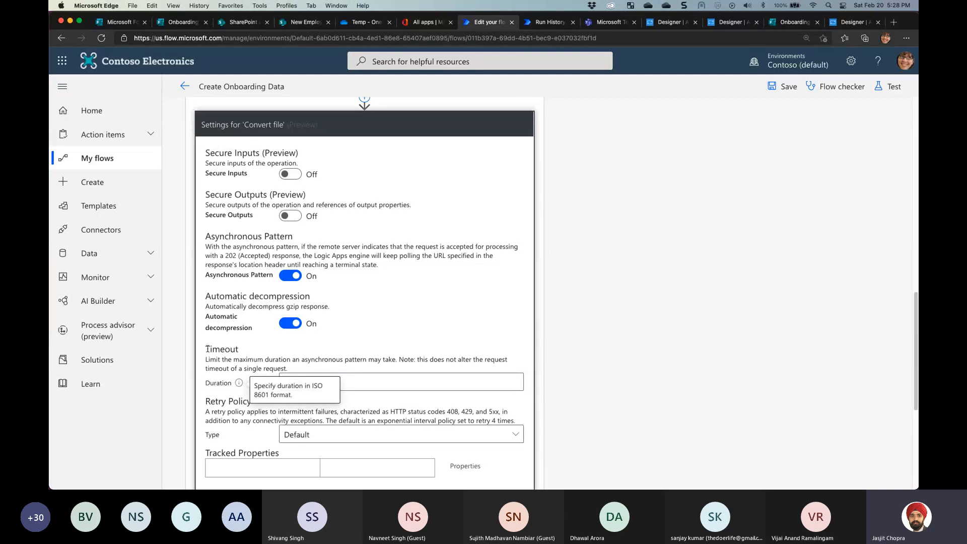
{"action": "left_click_drag", "start_coordinate": [208, 349], "coordinate": [246, 371]}
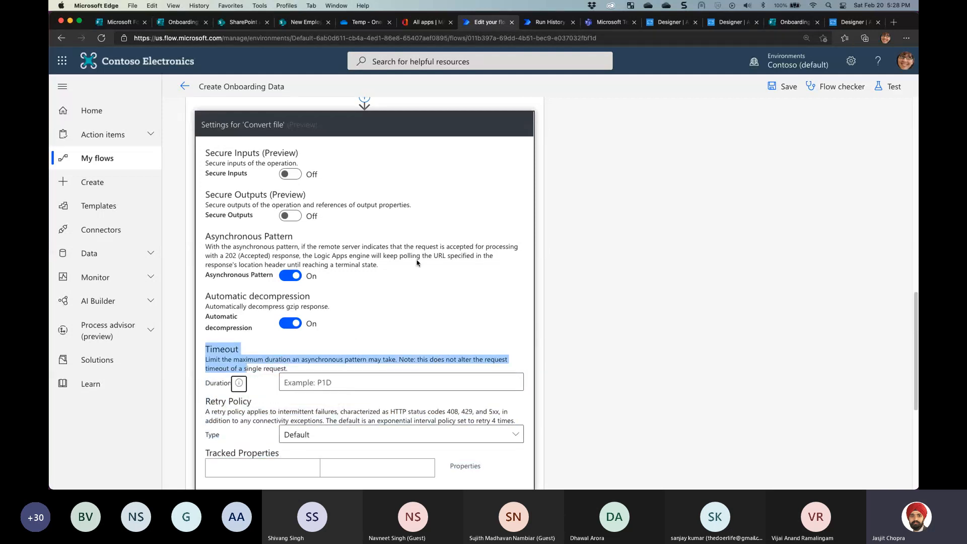
{"action": "left_click", "coordinate": [403, 132]}
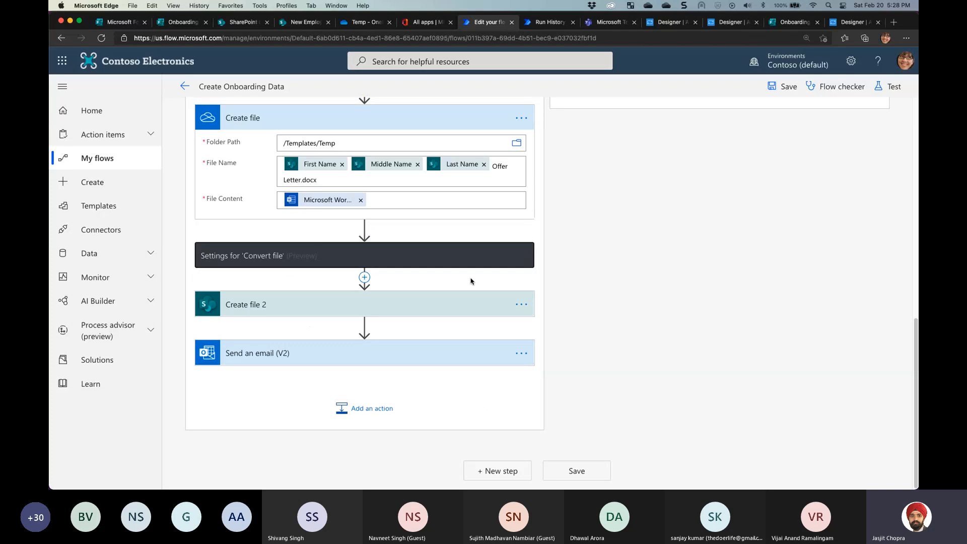